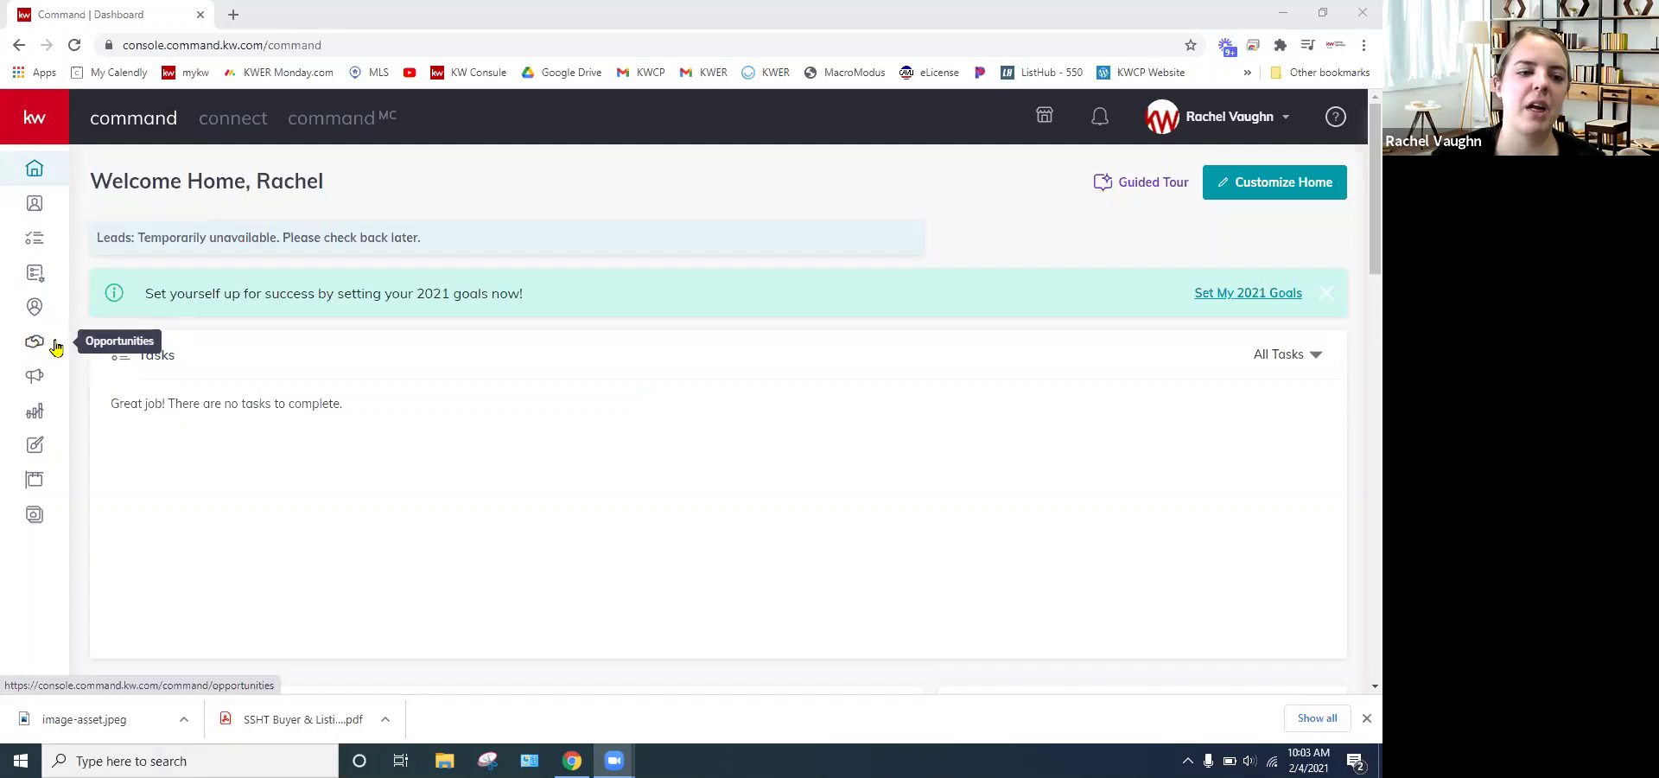
- Open the Opportunities sales pipeline and dismiss the Java update notification
click(38, 350)
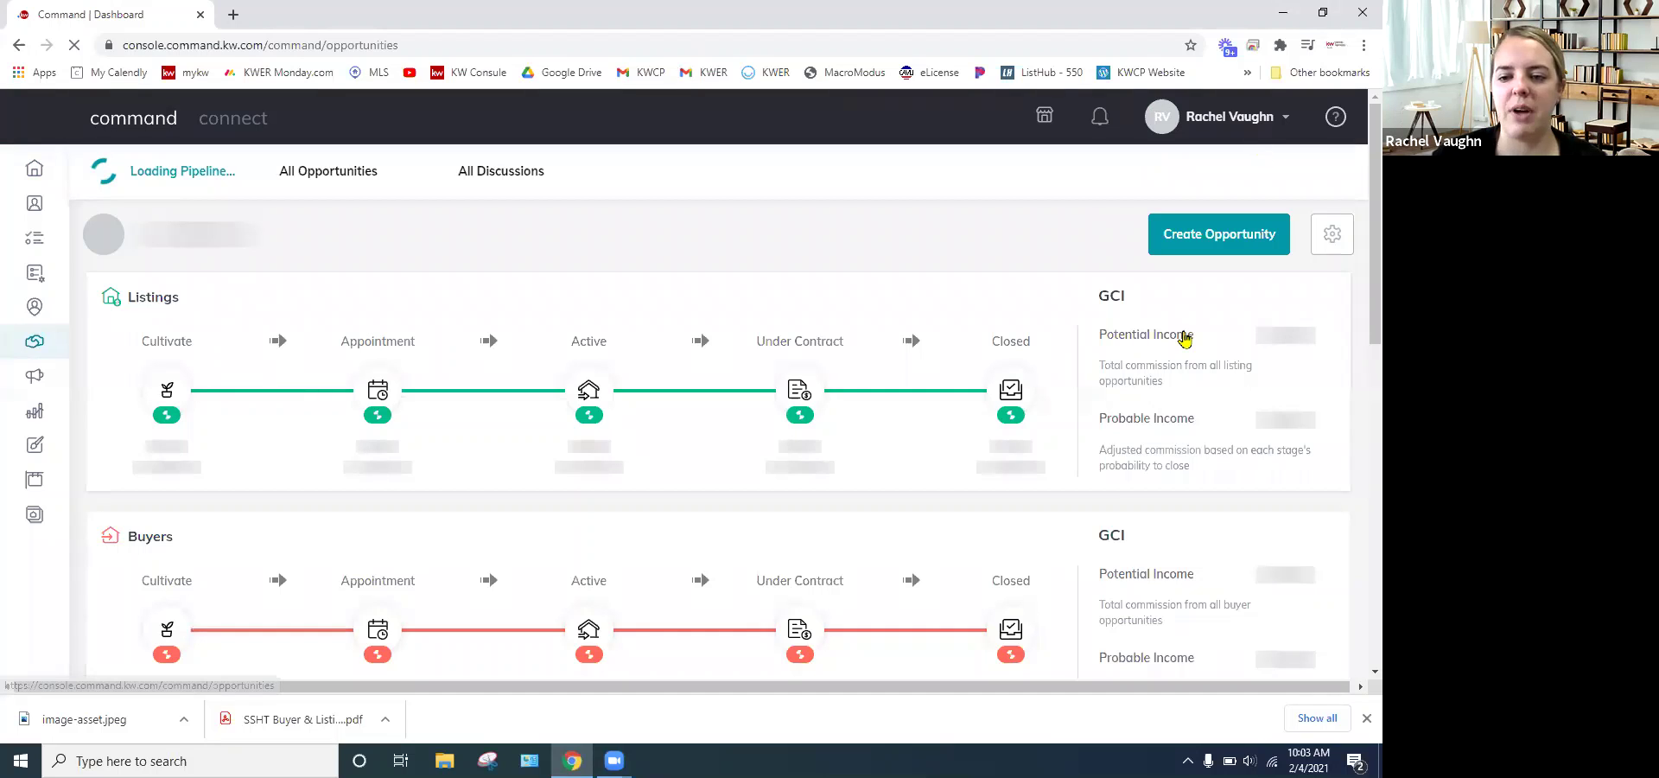
scroll(869, 263, down, 5)
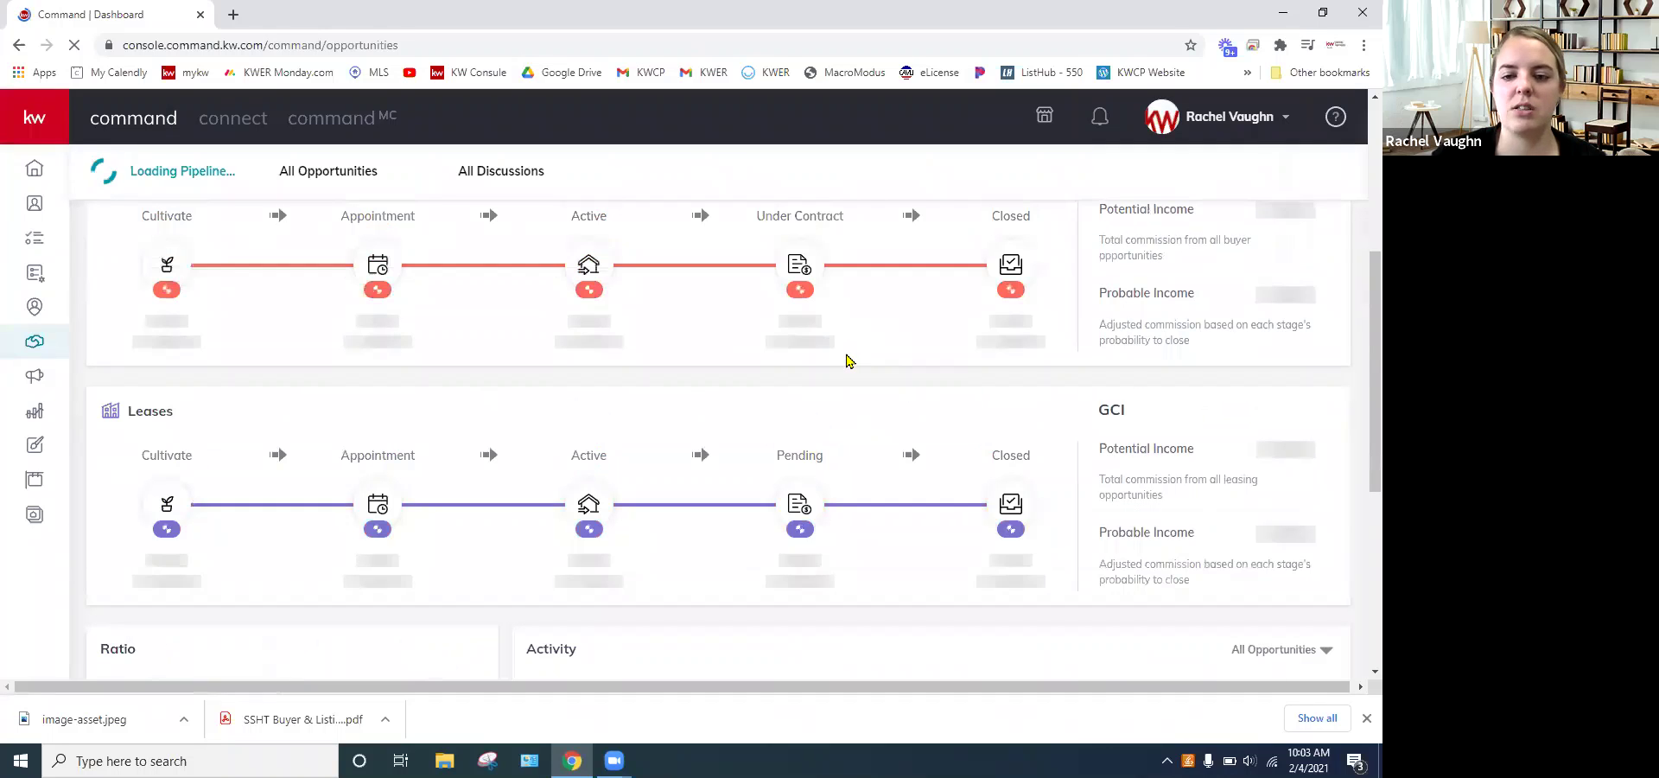
scroll(845, 362, up, 1)
scroll(851, 363, up, 3)
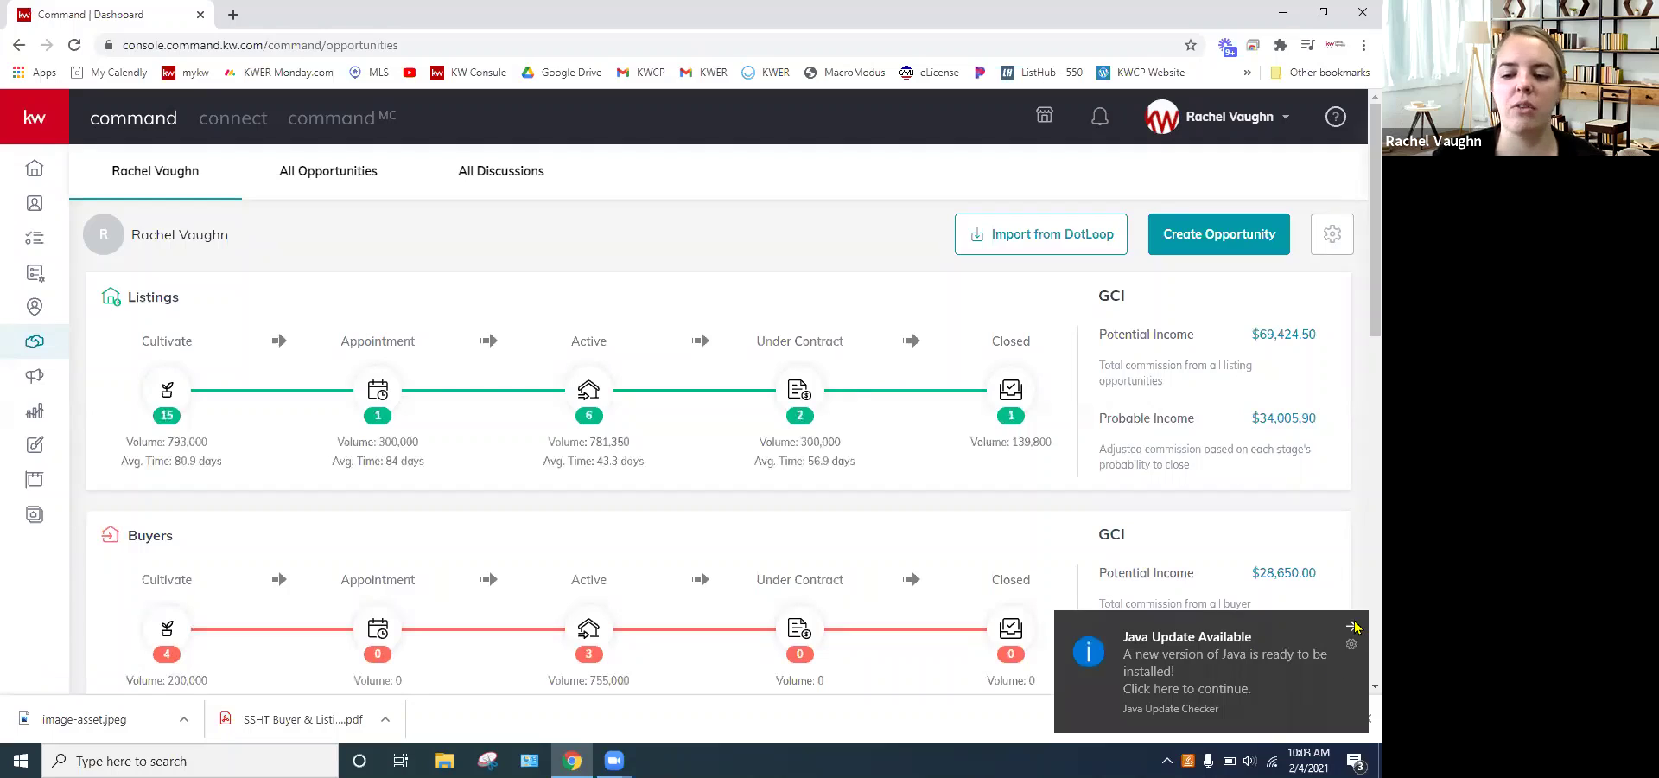
click(1353, 626)
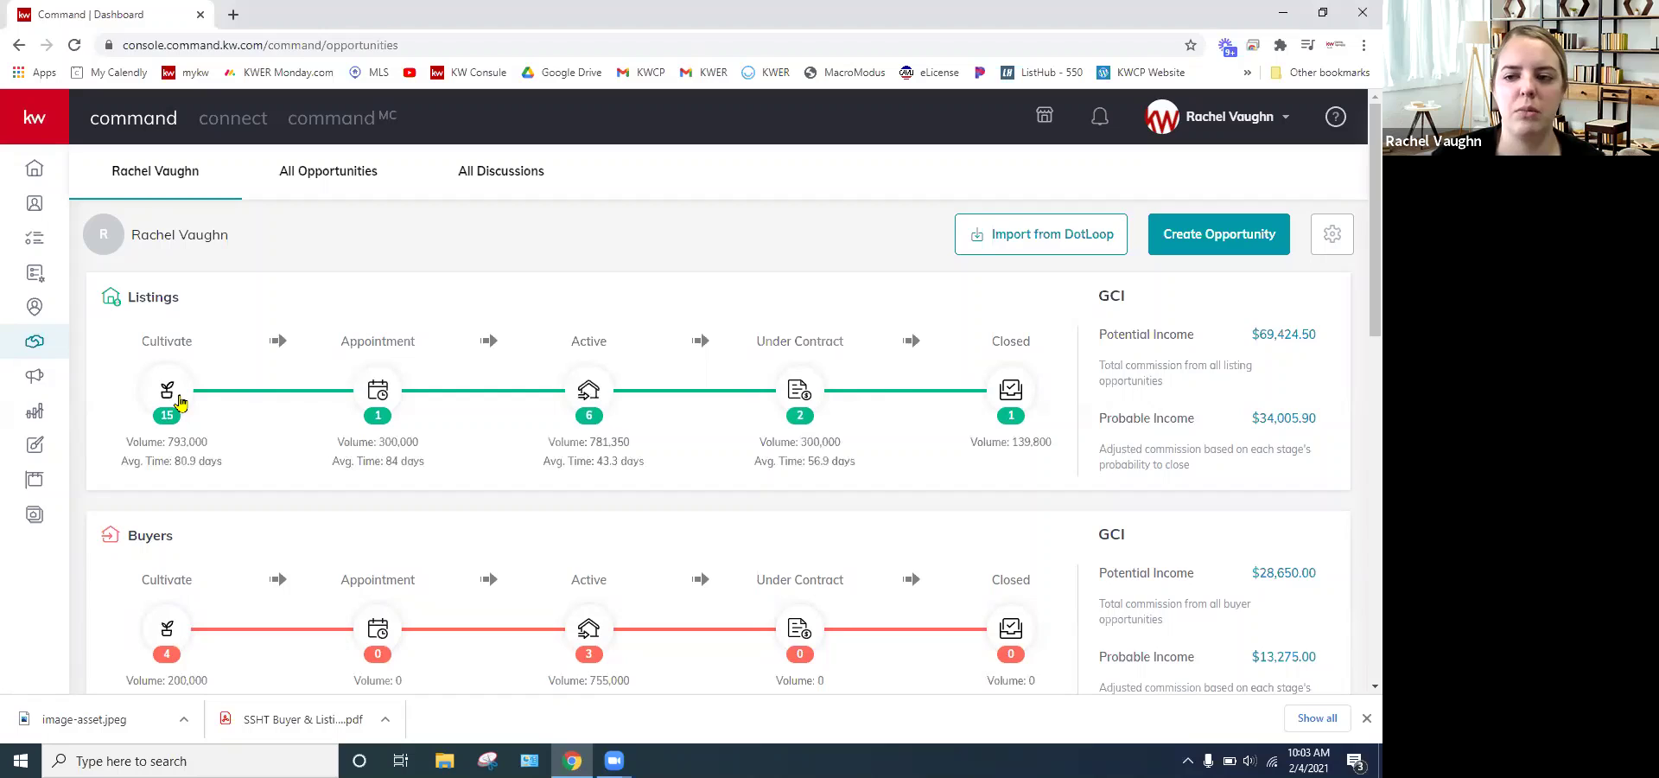
- Browse the Cultivate listings and a Watch listing, then open the Listings Appointment board
click(168, 394)
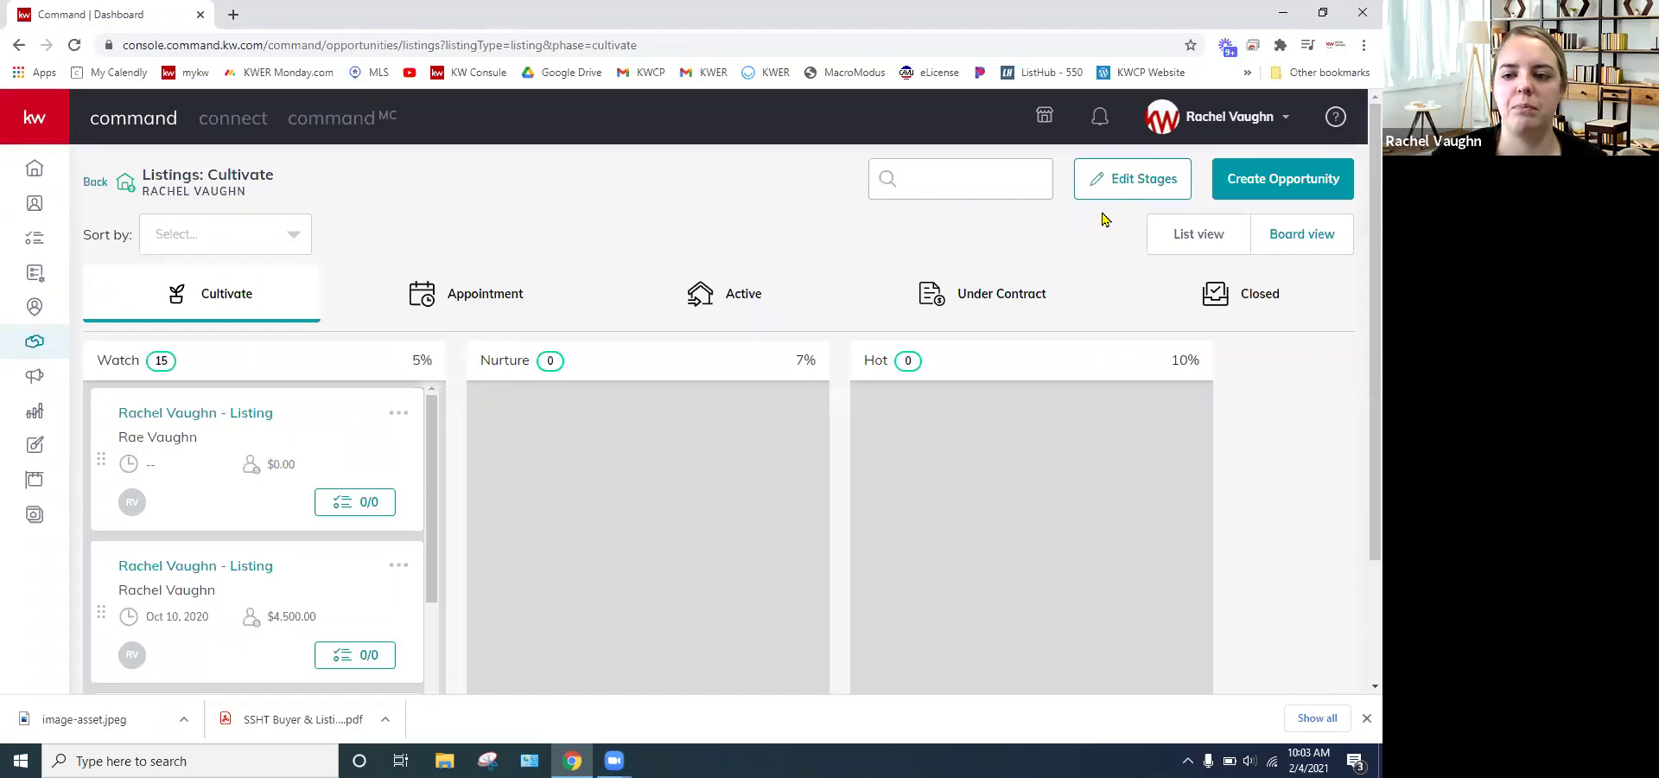
click(218, 412)
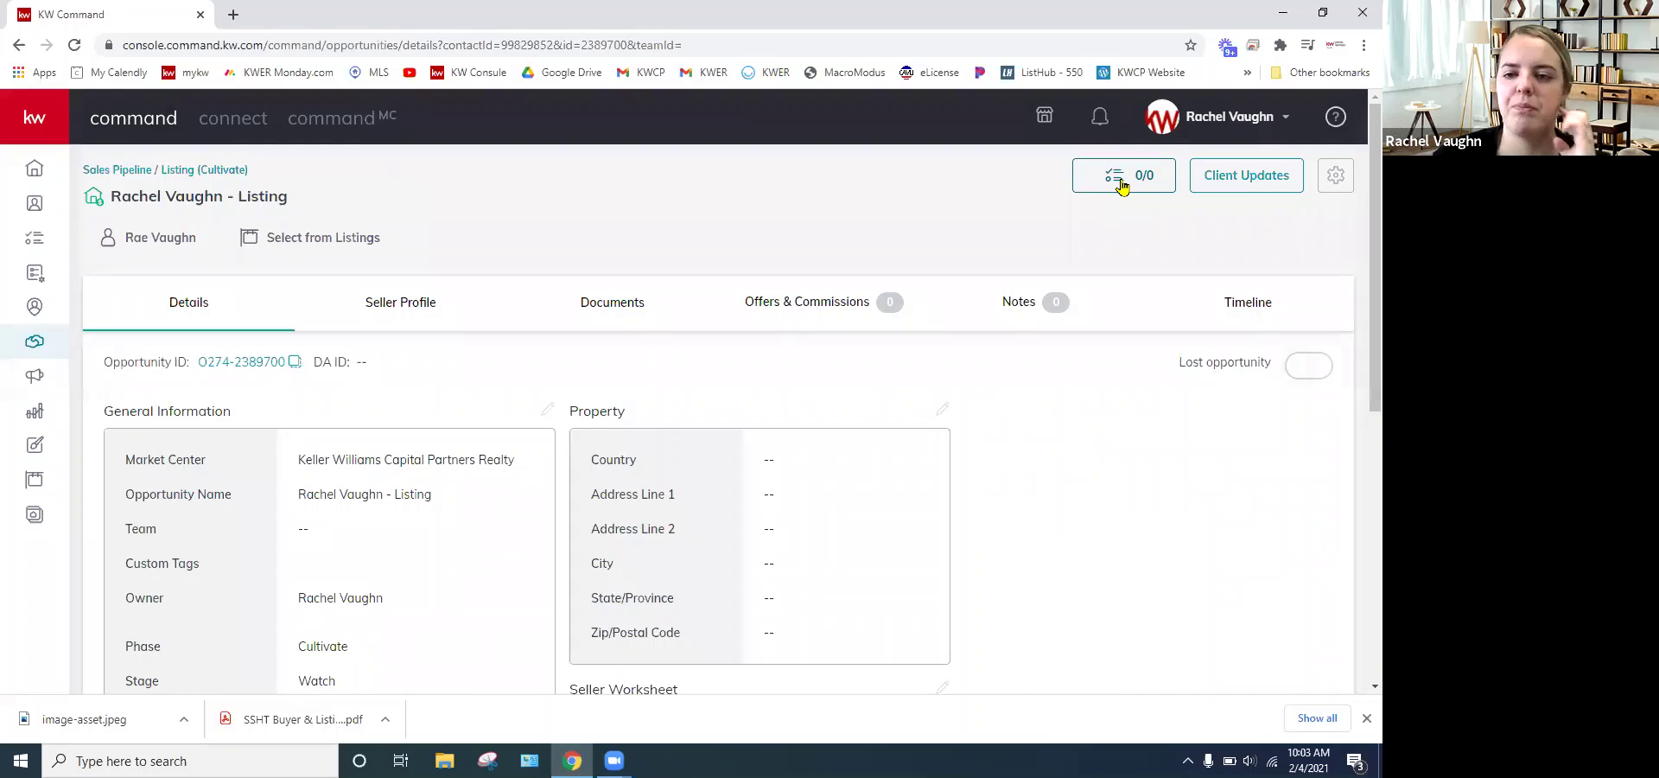
click(120, 170)
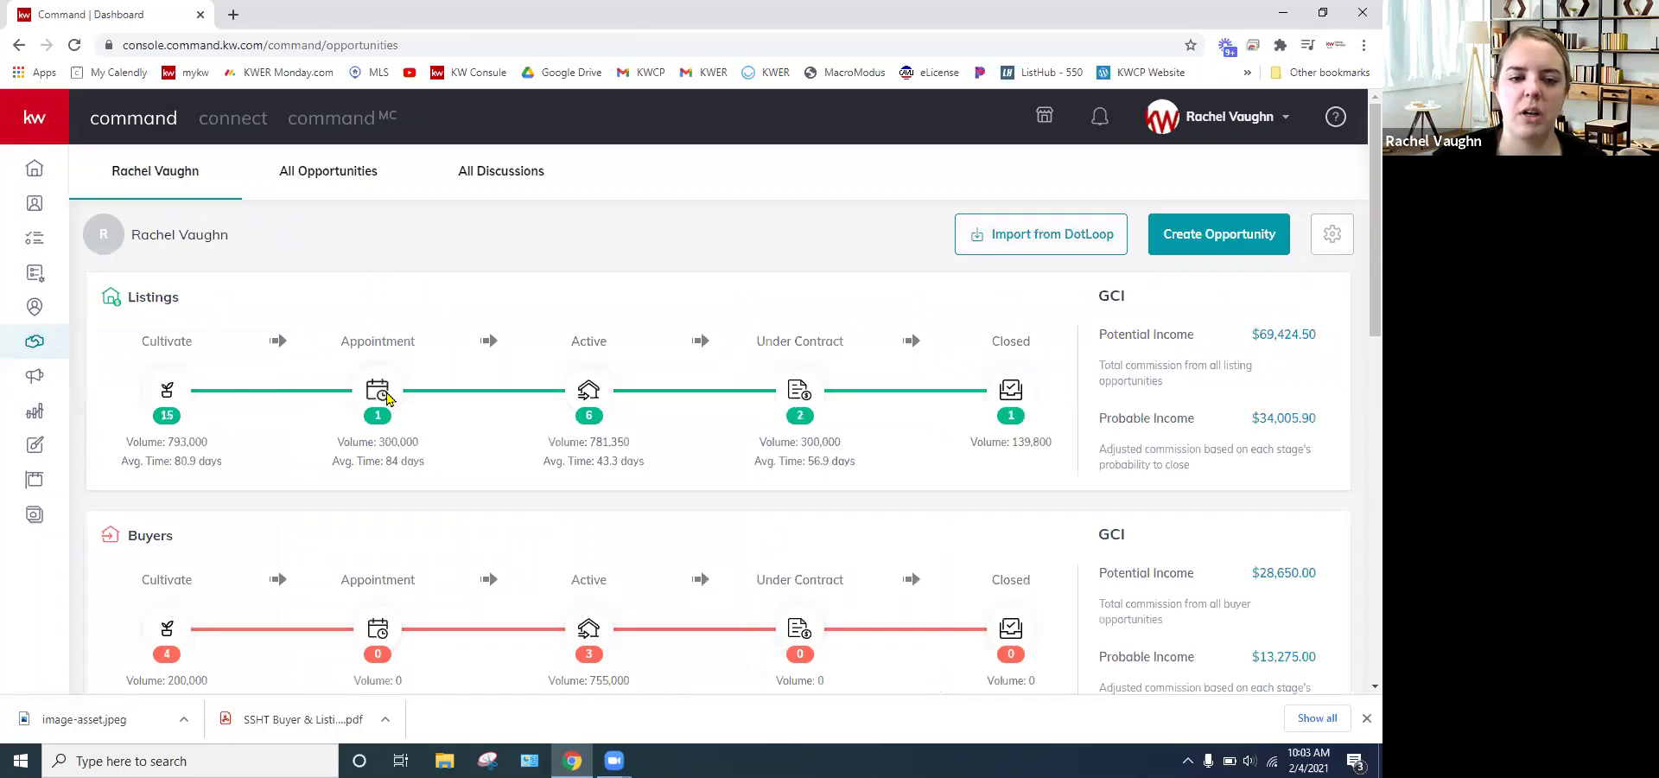
click(380, 393)
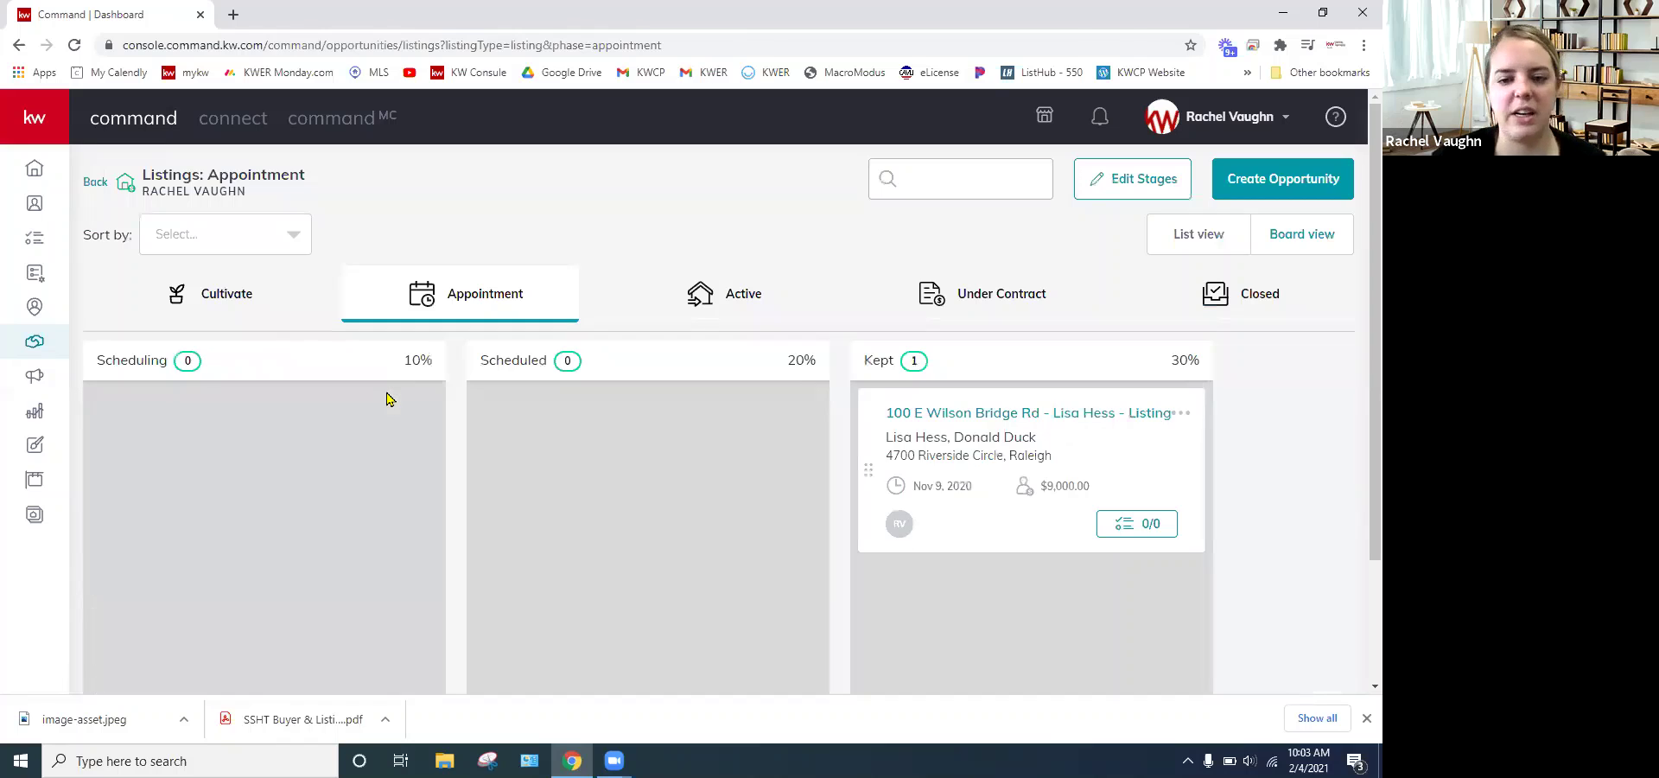
click(974, 418)
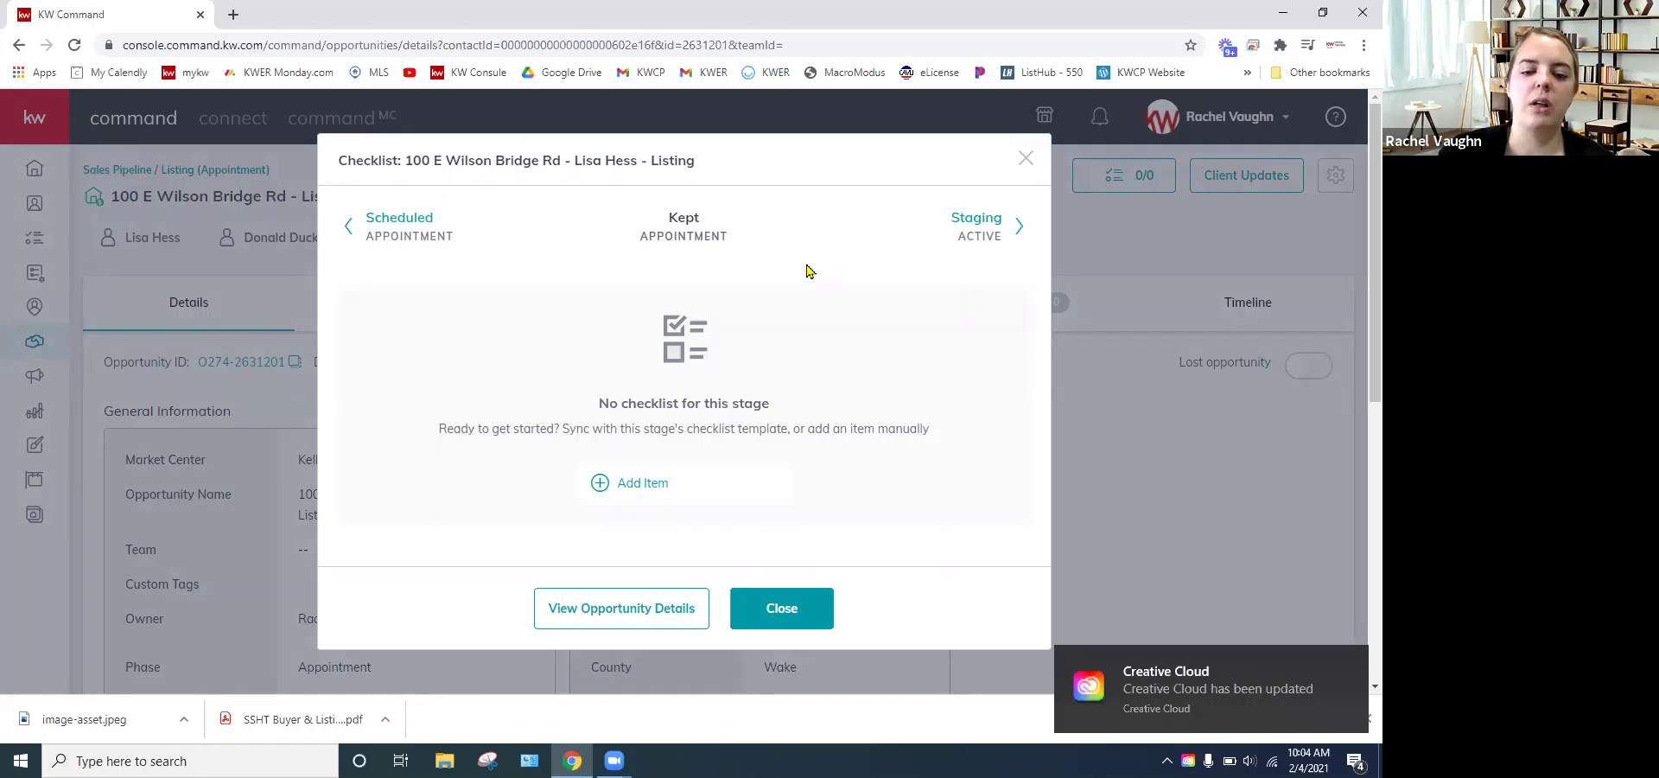
- Step the checklist back from Kept Appointment to the Nurture stage of Cultivate
click(399, 227)
click(376, 223)
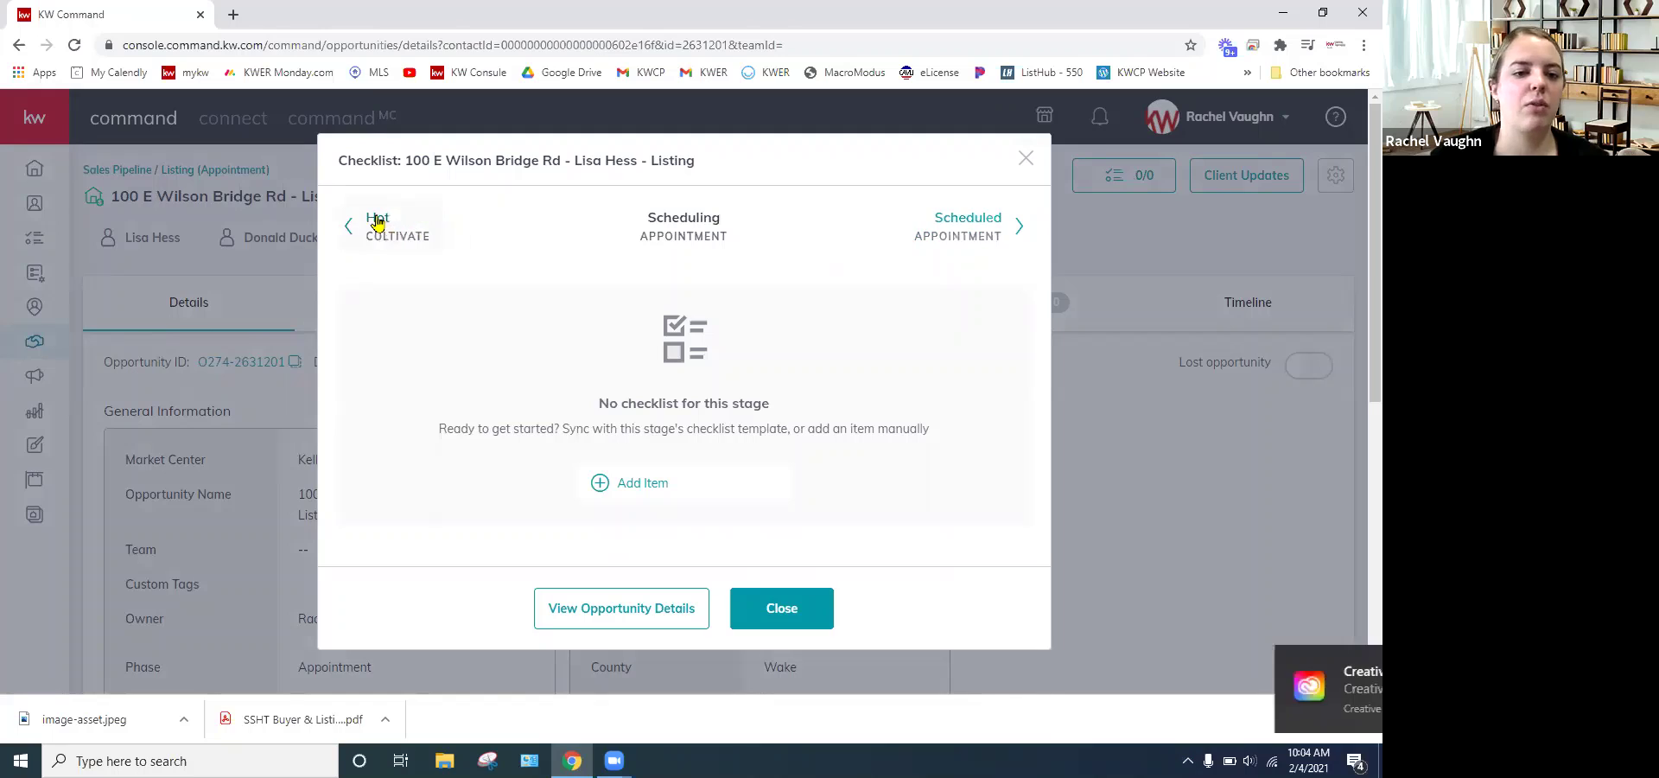
click(377, 223)
click(400, 230)
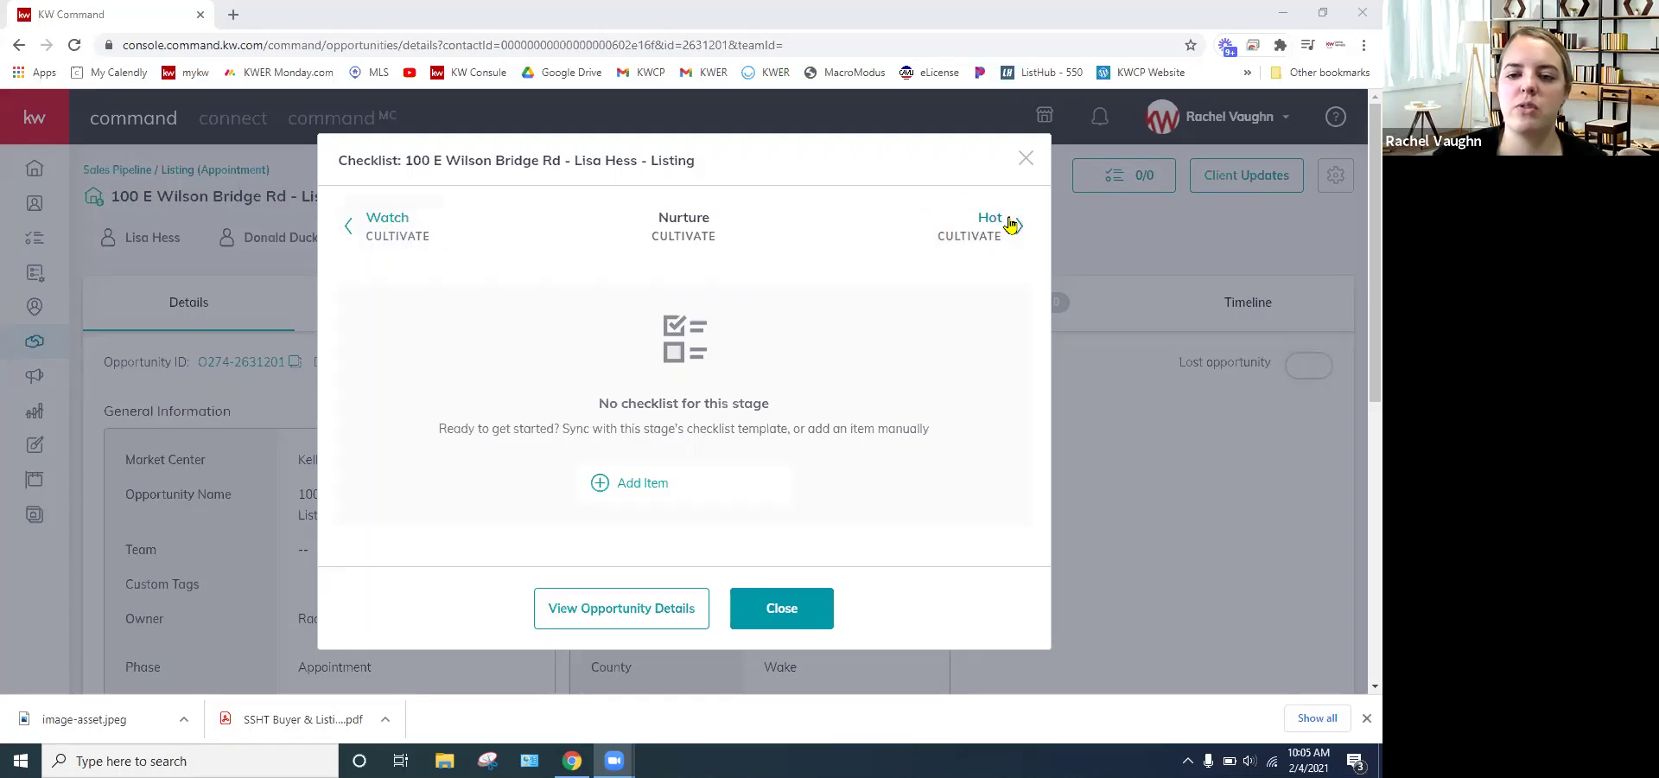
- Move between the Watch, Nurture and Hot stages, ending on the Watch checklist
click(387, 222)
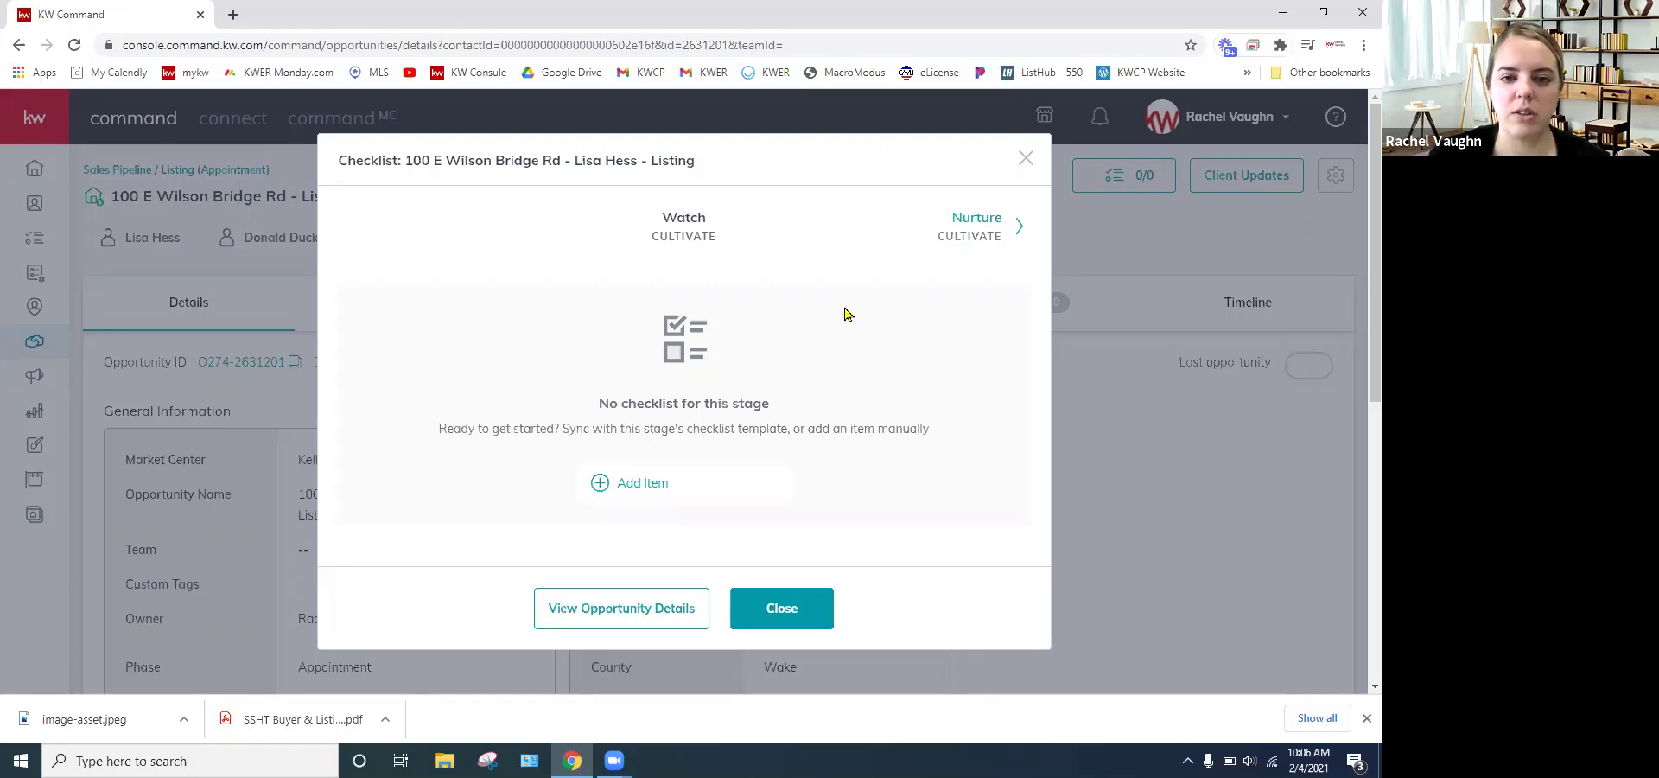
click(977, 233)
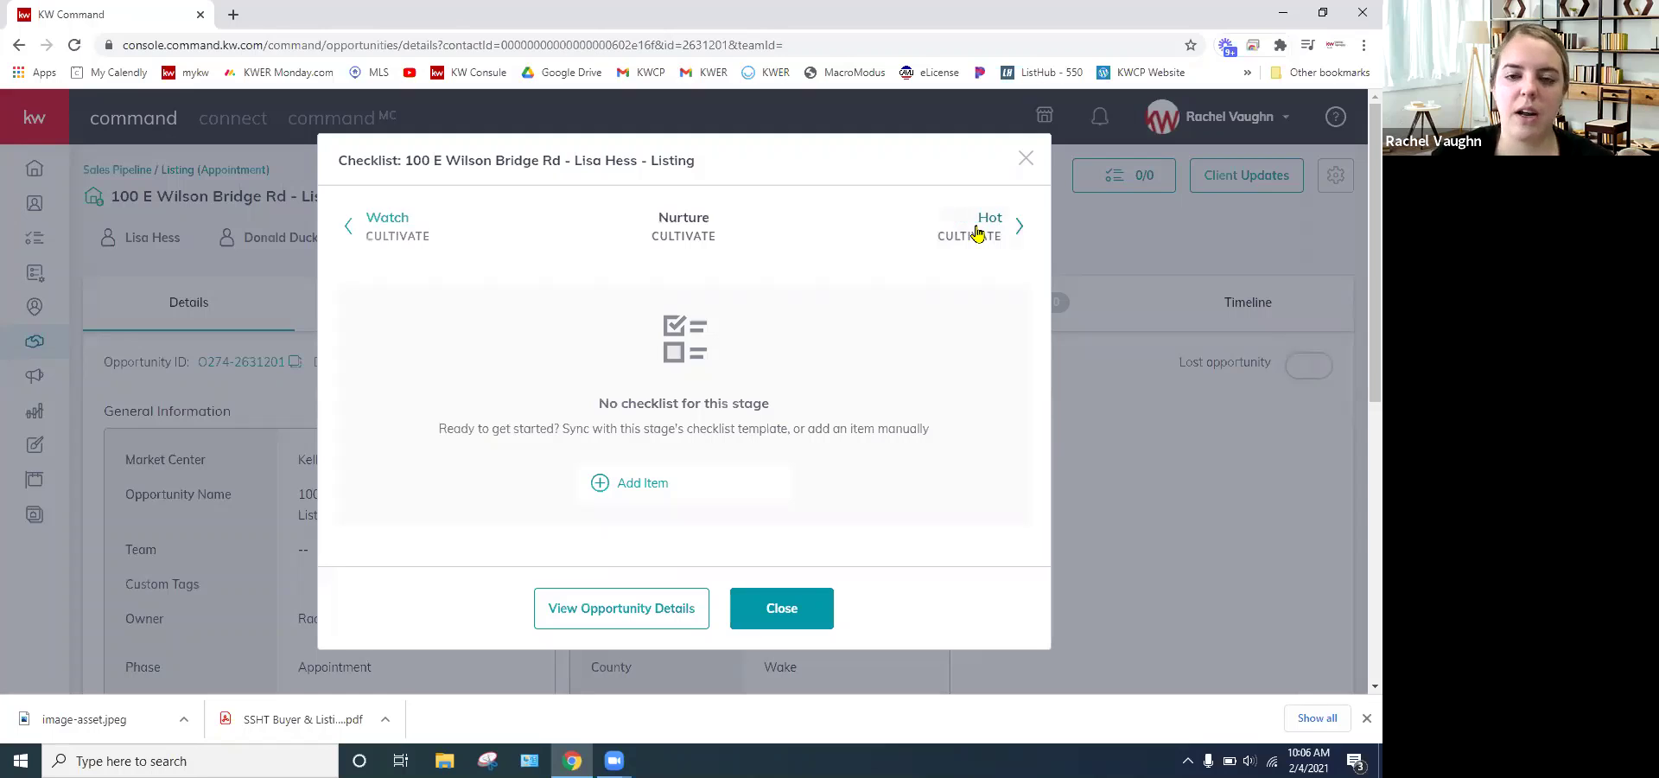
click(878, 236)
double_click(386, 229)
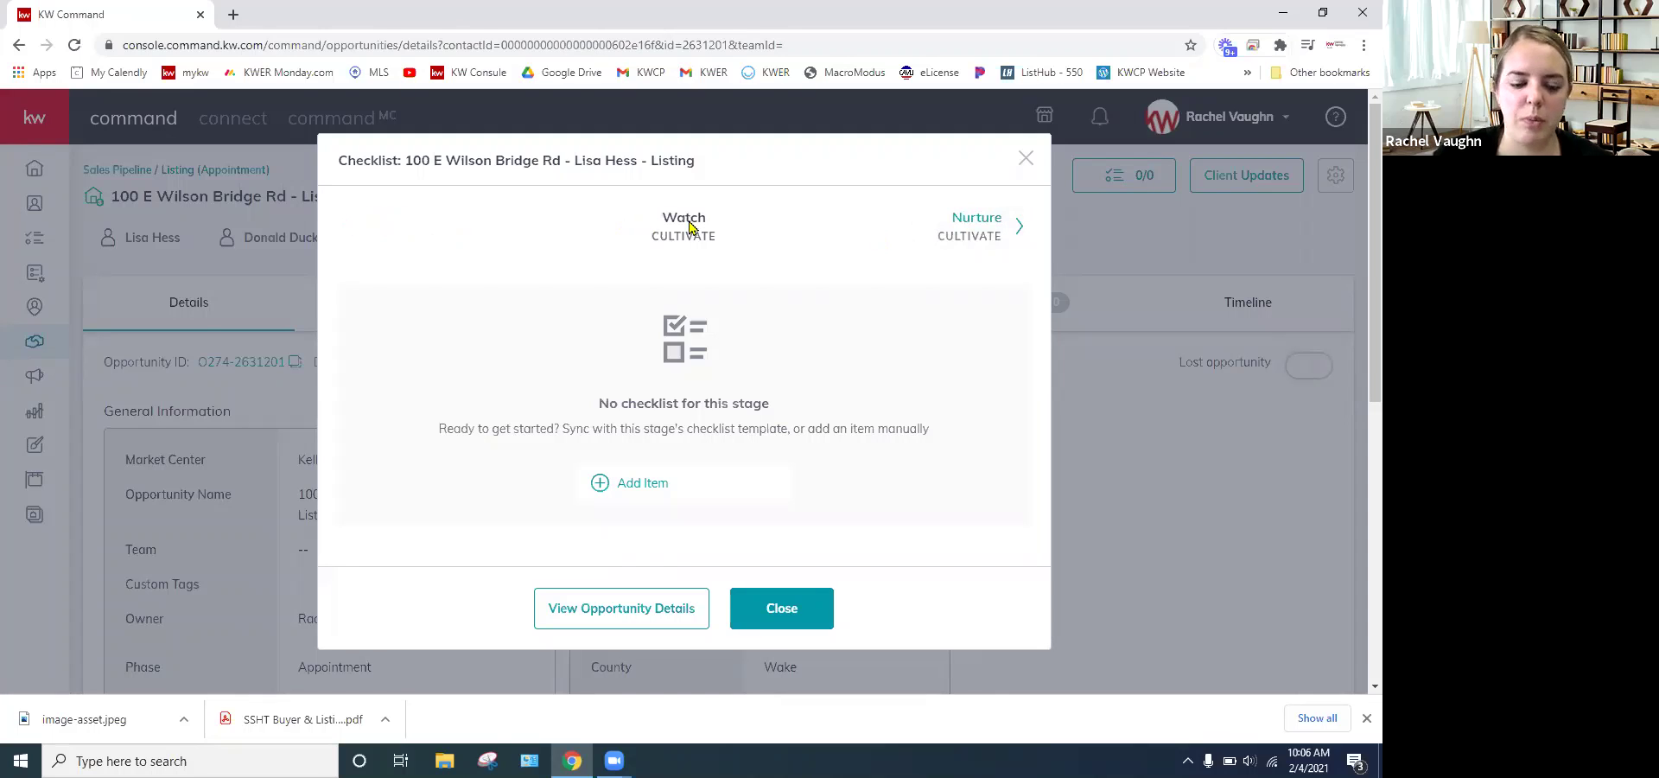
click(977, 228)
click(979, 226)
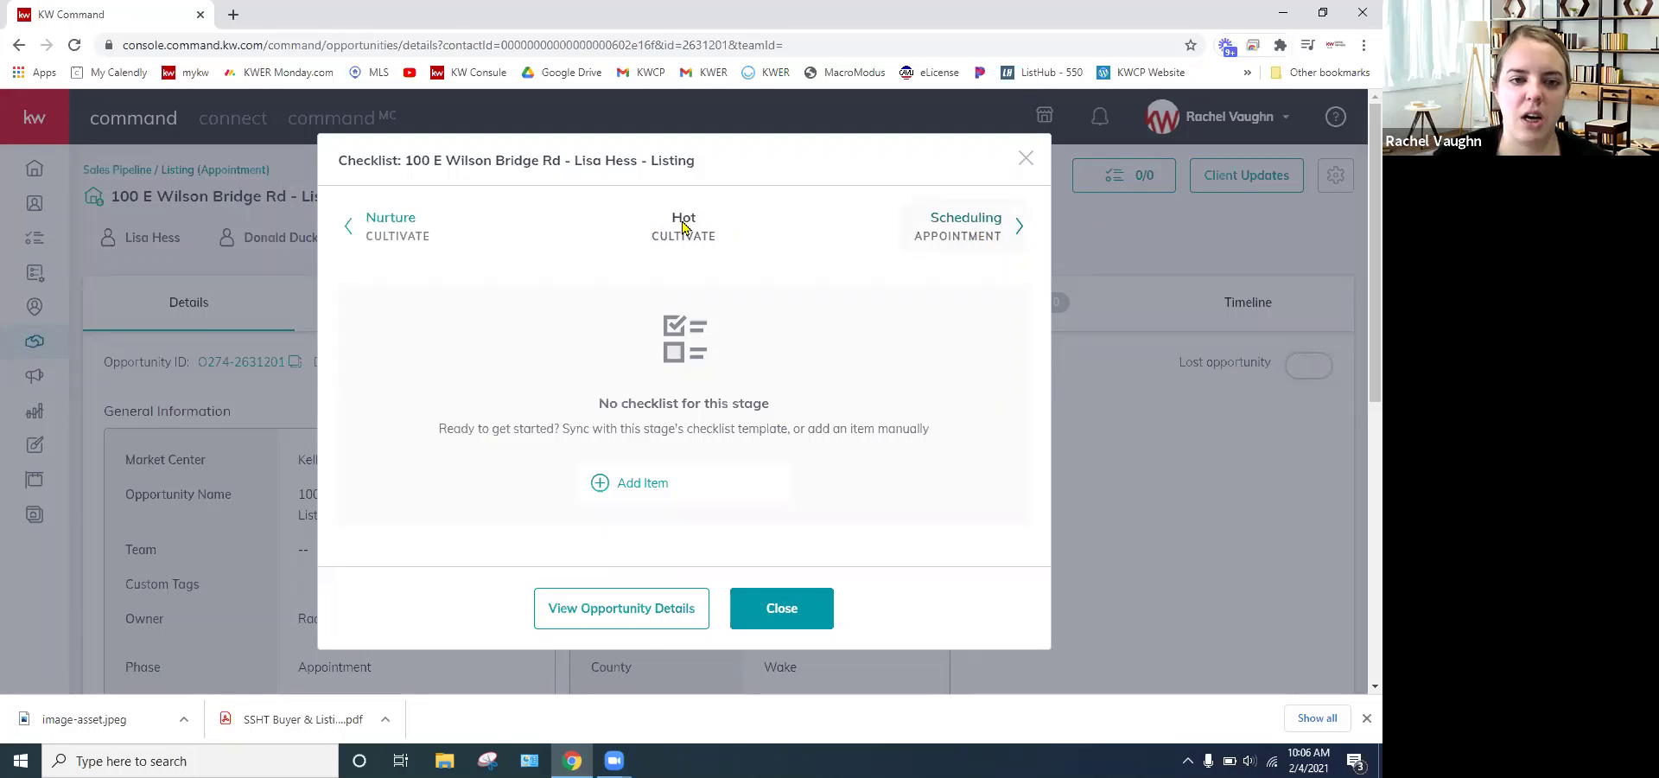
click(400, 225)
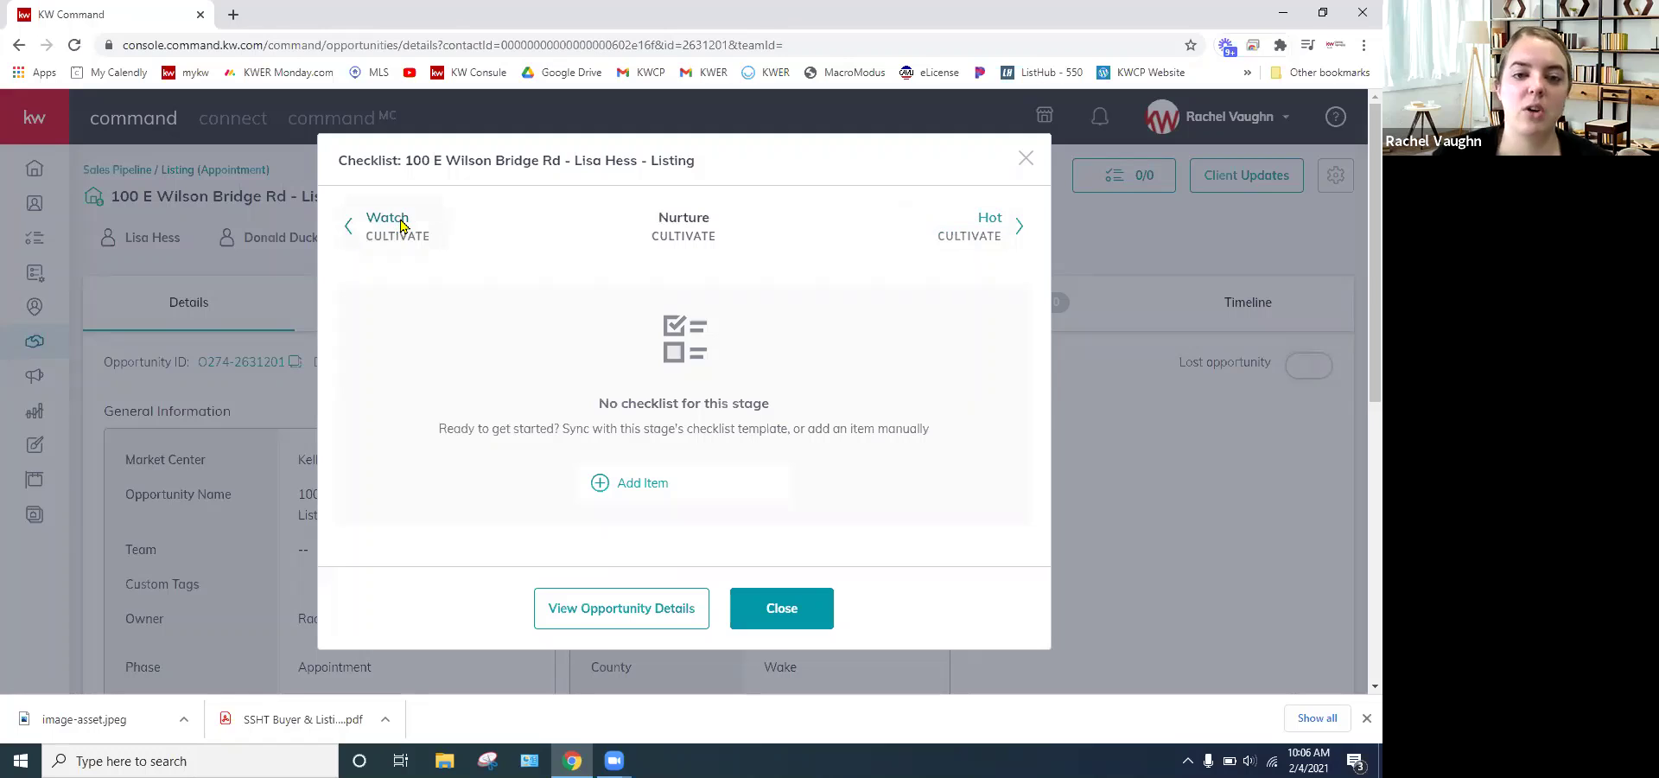
click(543, 227)
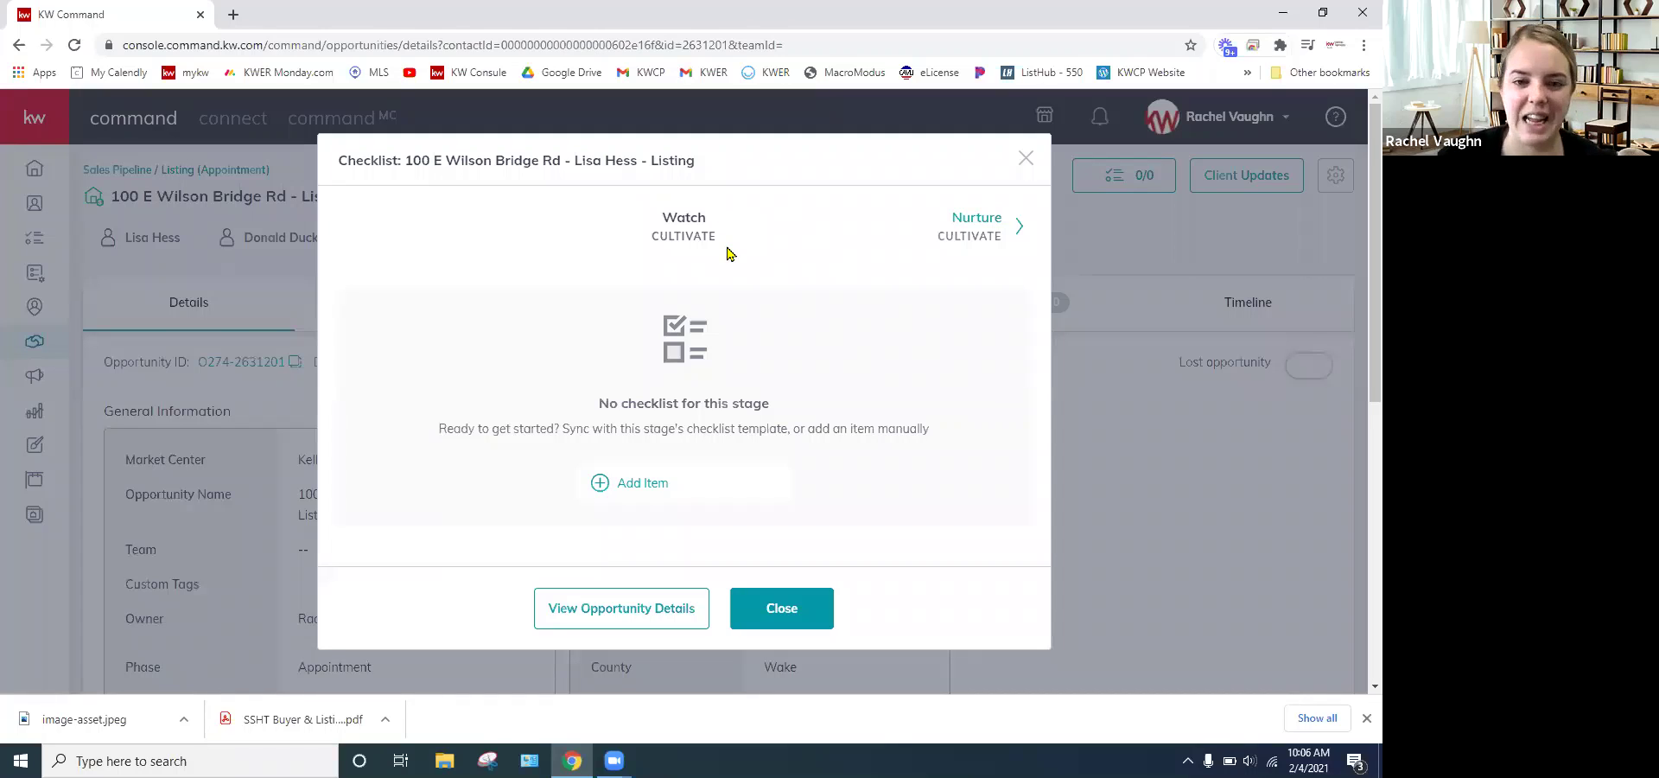
- Add 'Obtain email address, add to Command' to the Watch checklist with a due date
click(639, 482)
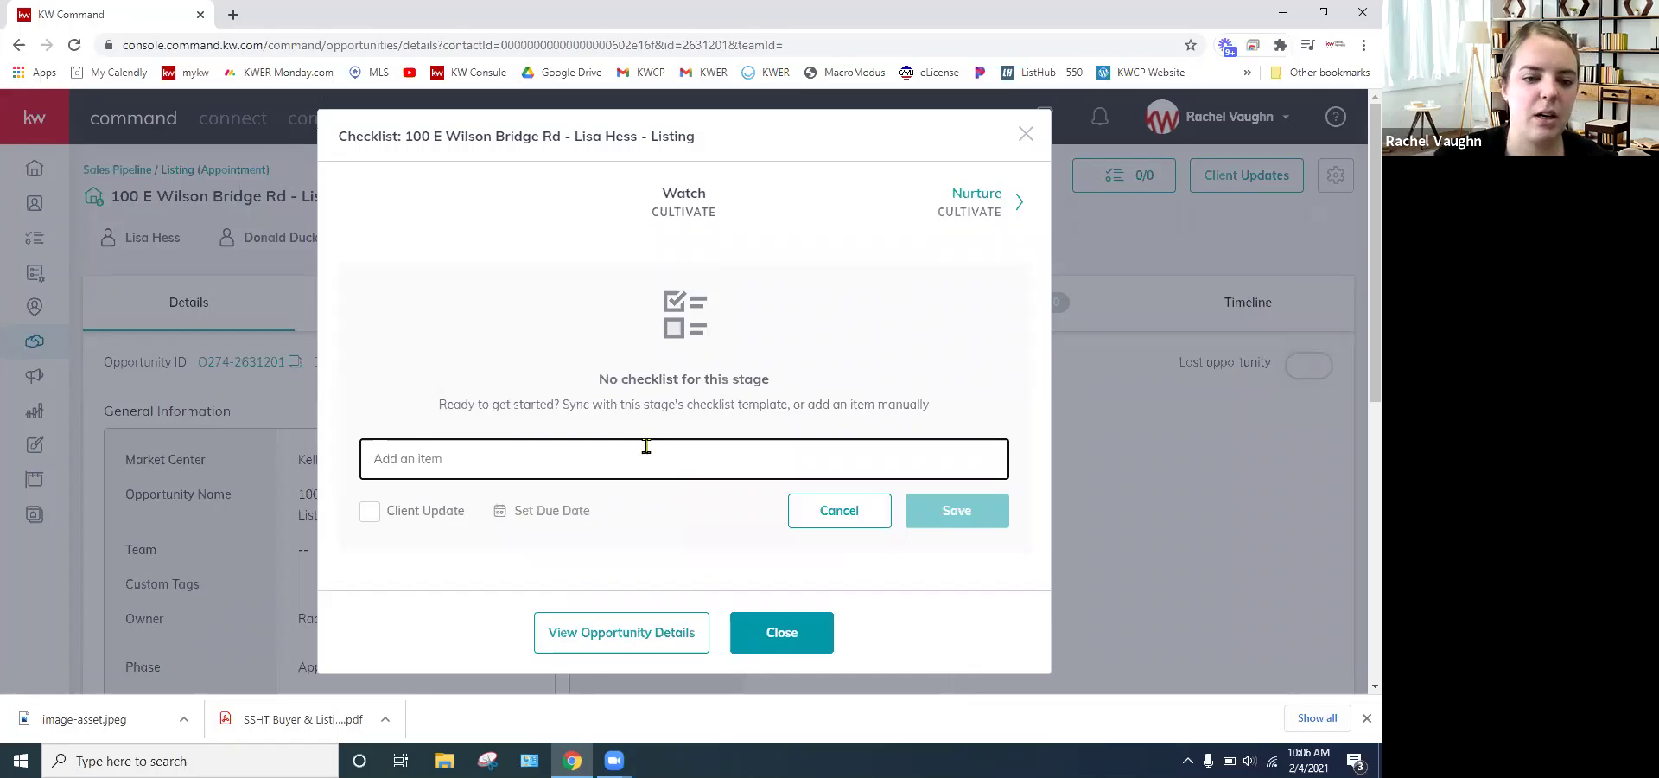
text(Obtain)
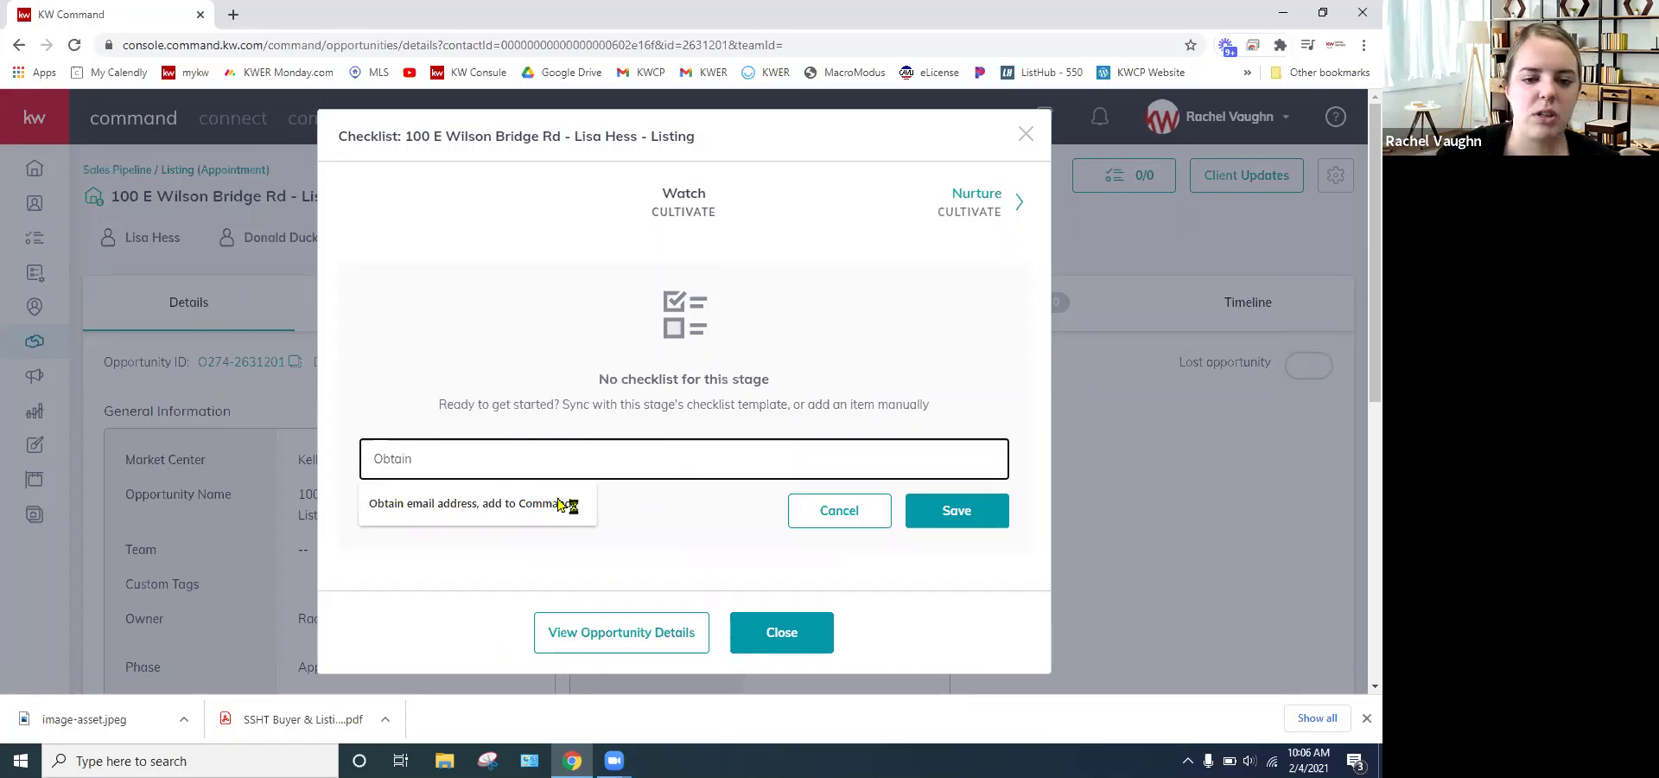
click(573, 505)
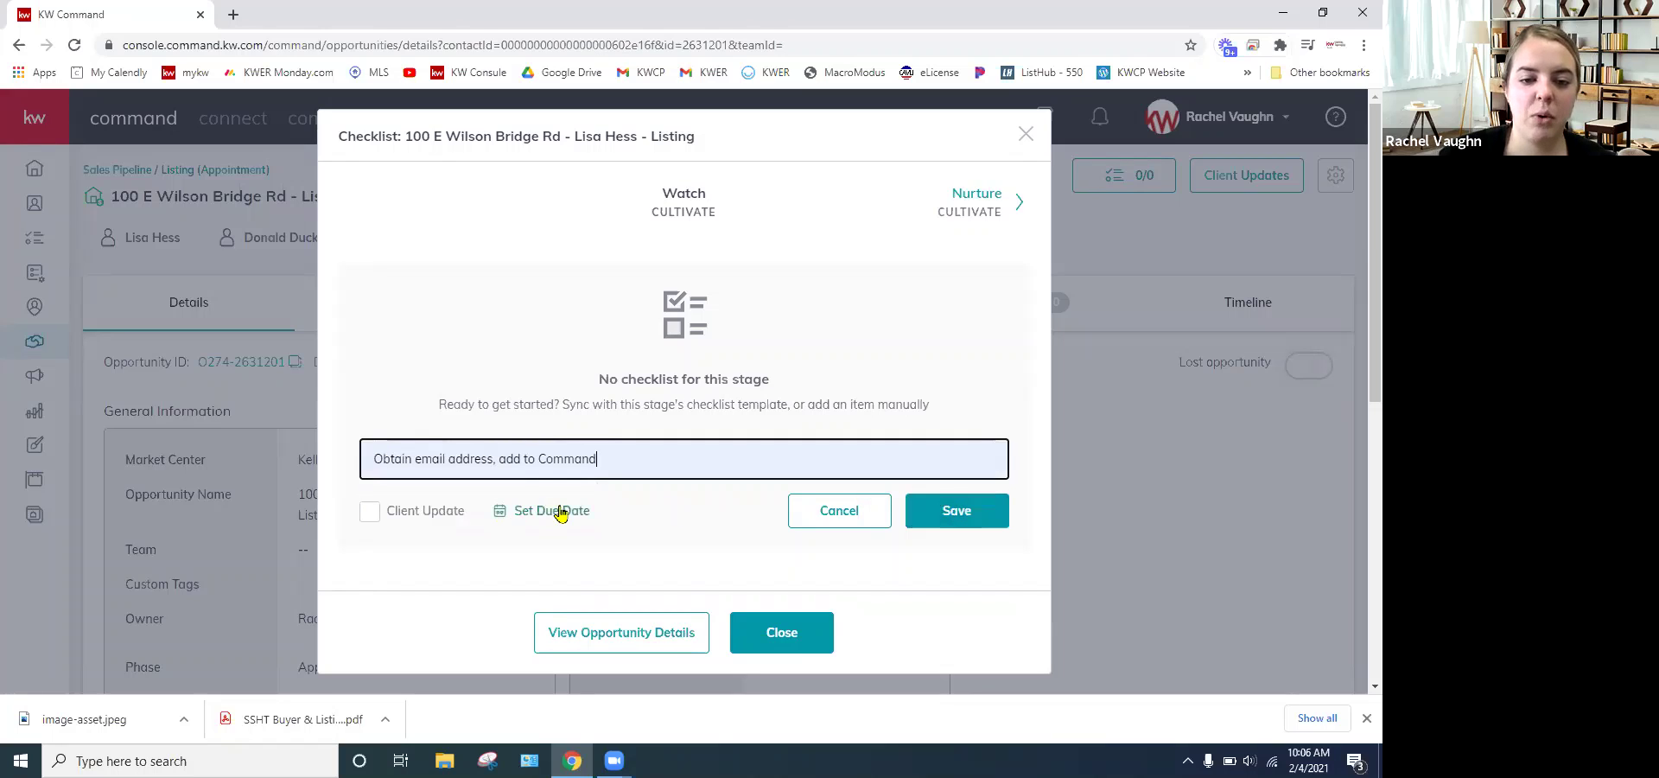
click(954, 509)
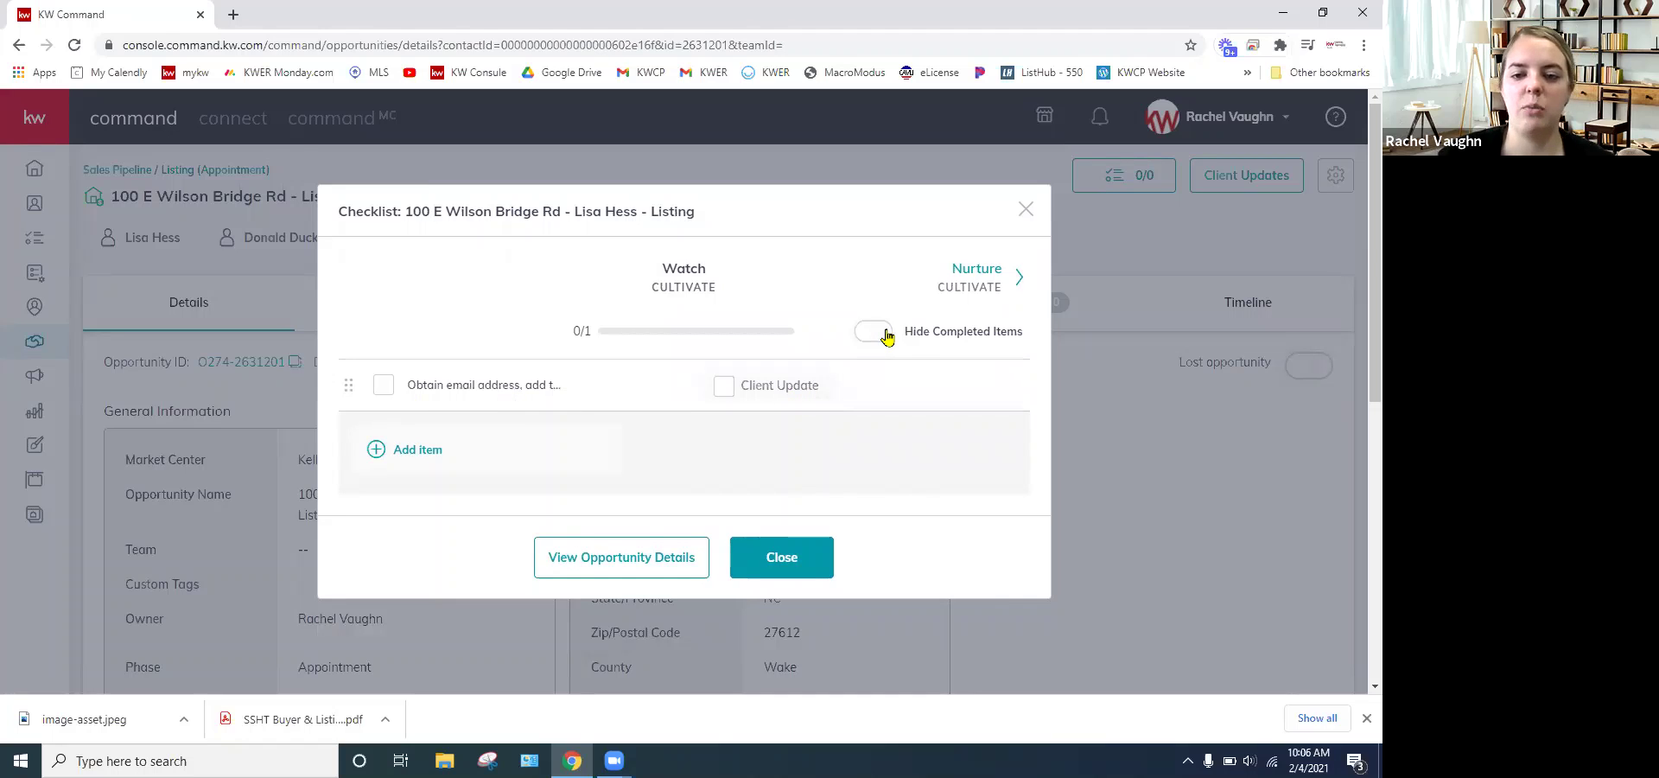
mouse_move(714, 397)
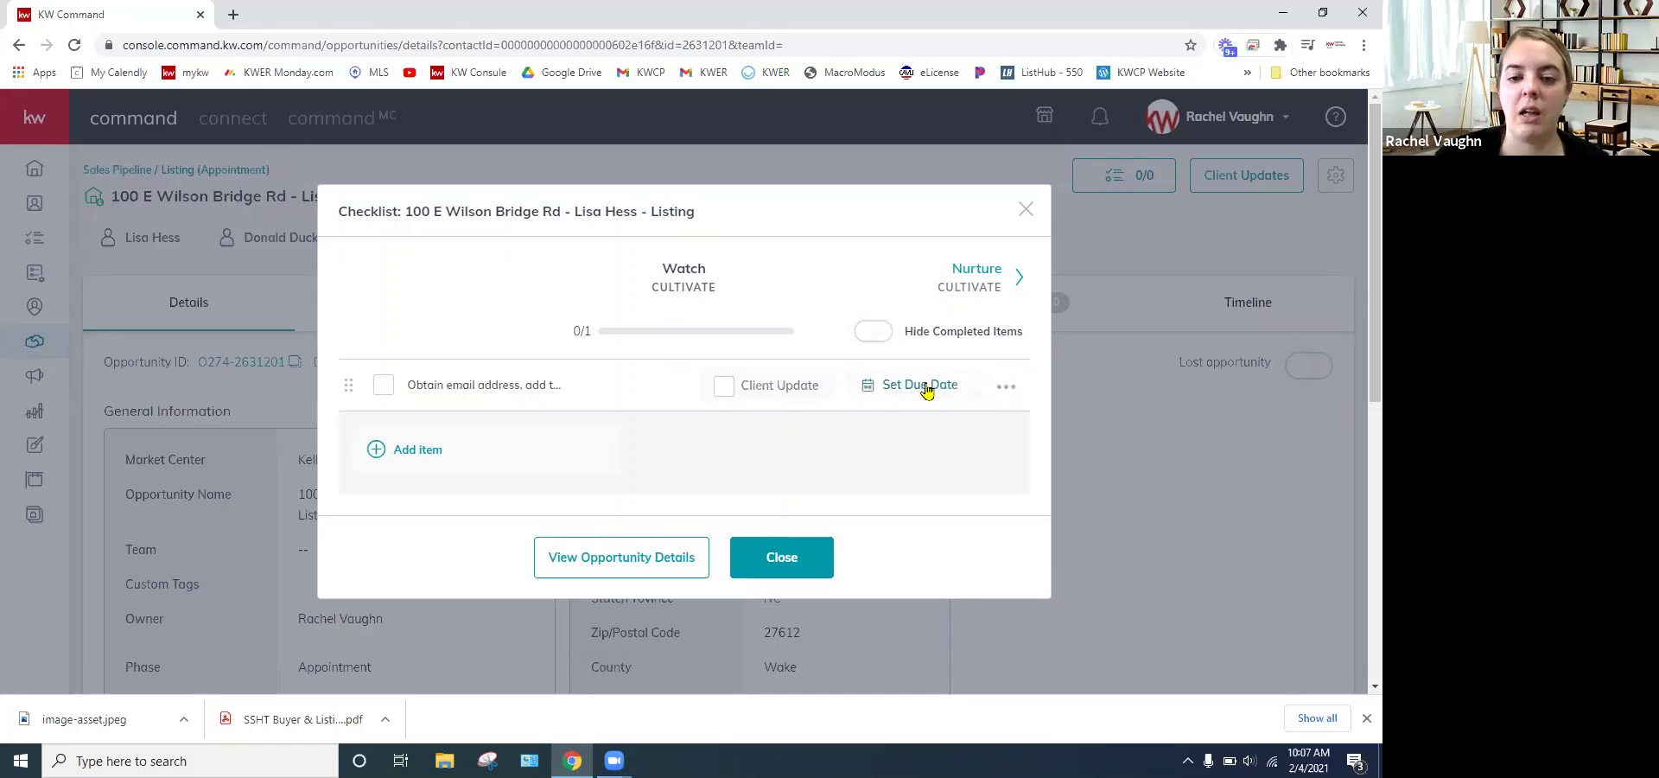
click(926, 391)
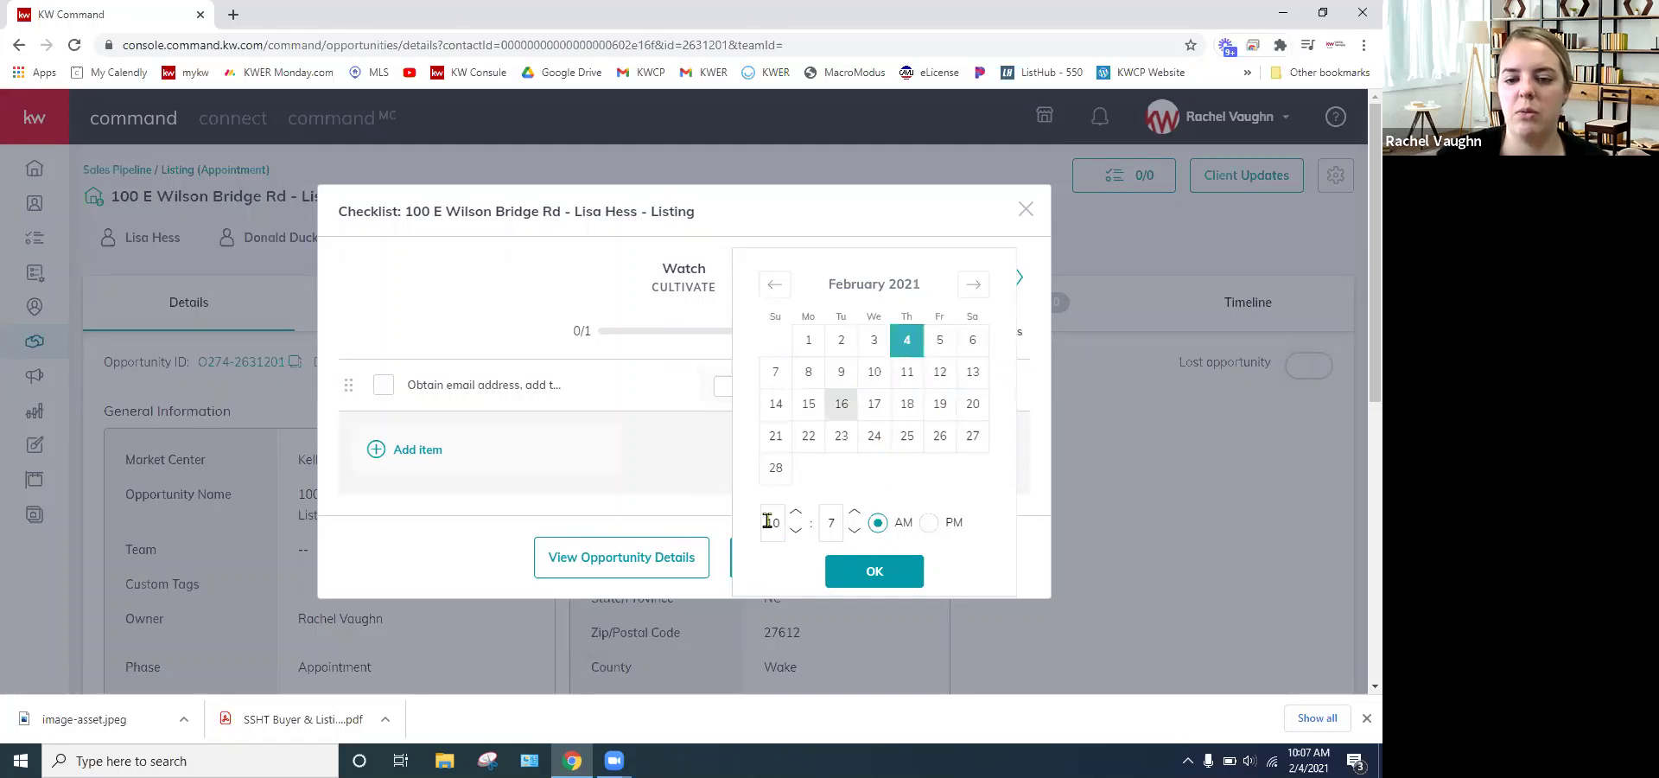
click(872, 577)
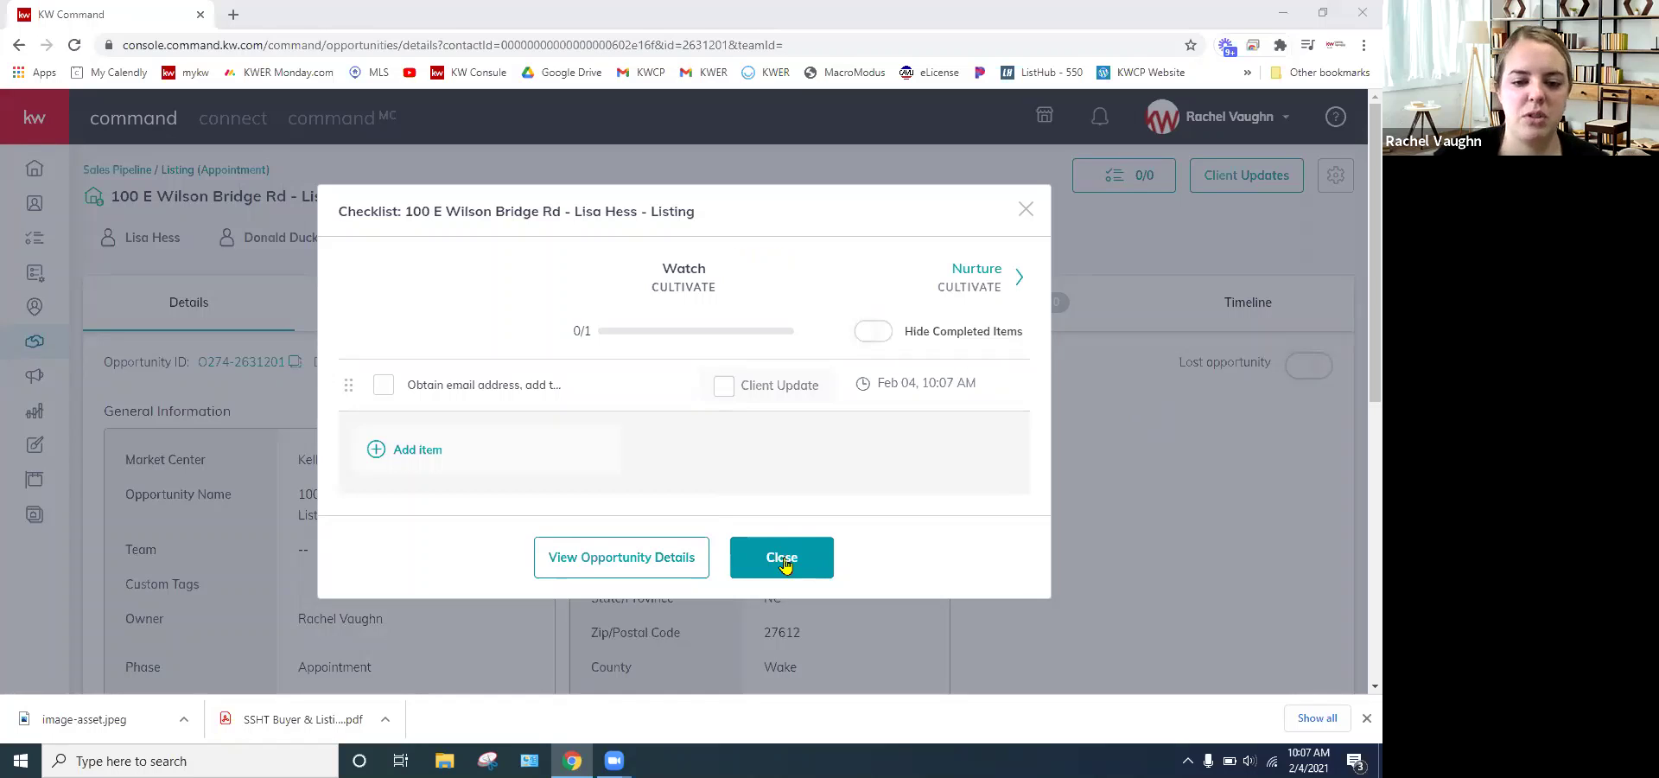
- Add 'Obtain phone number' as a second item and check off the email-address item
click(423, 451)
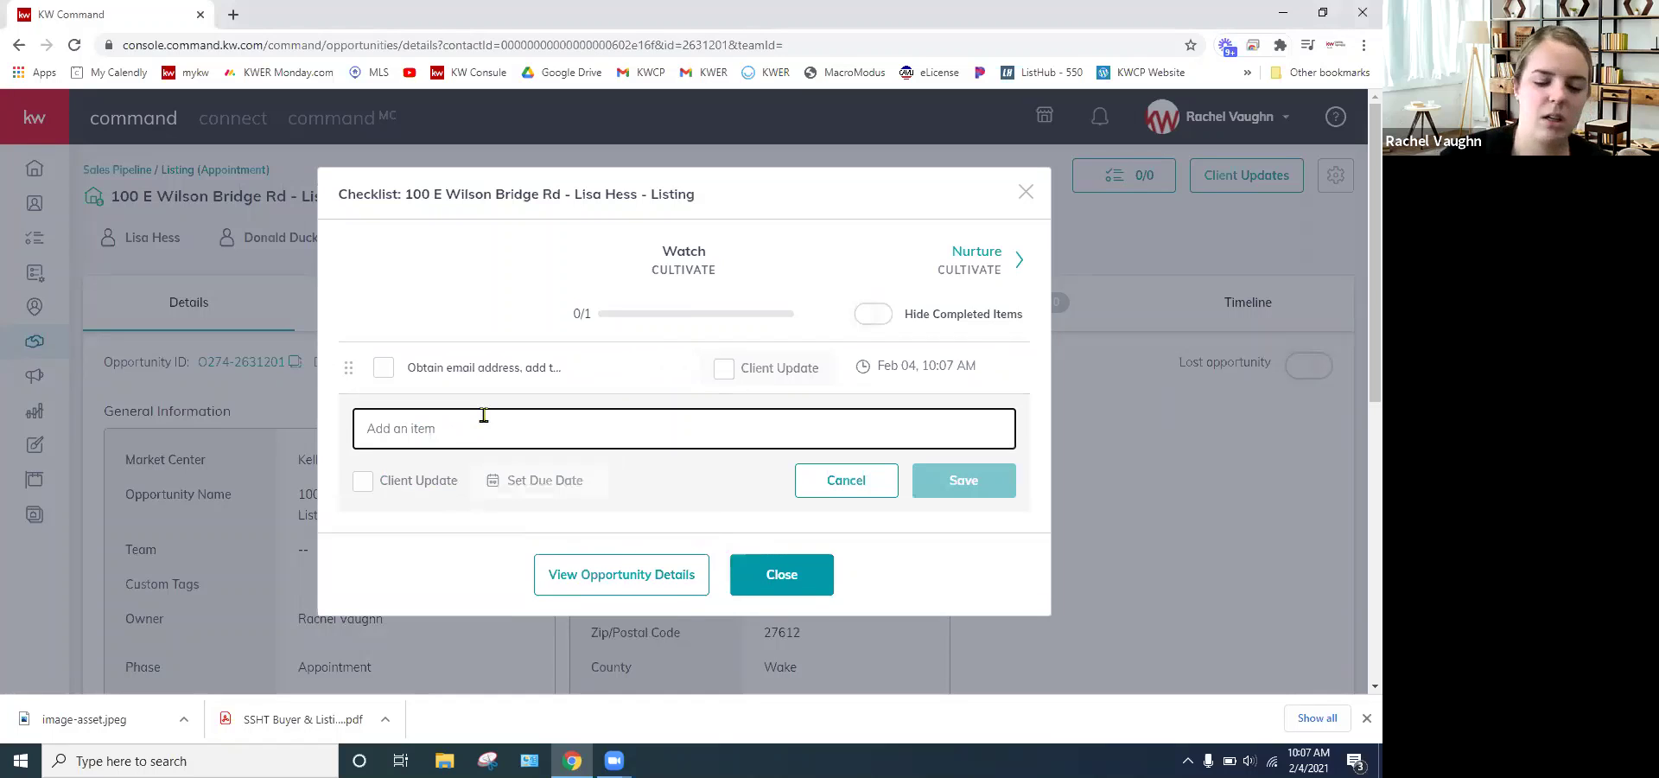
text(OBta)
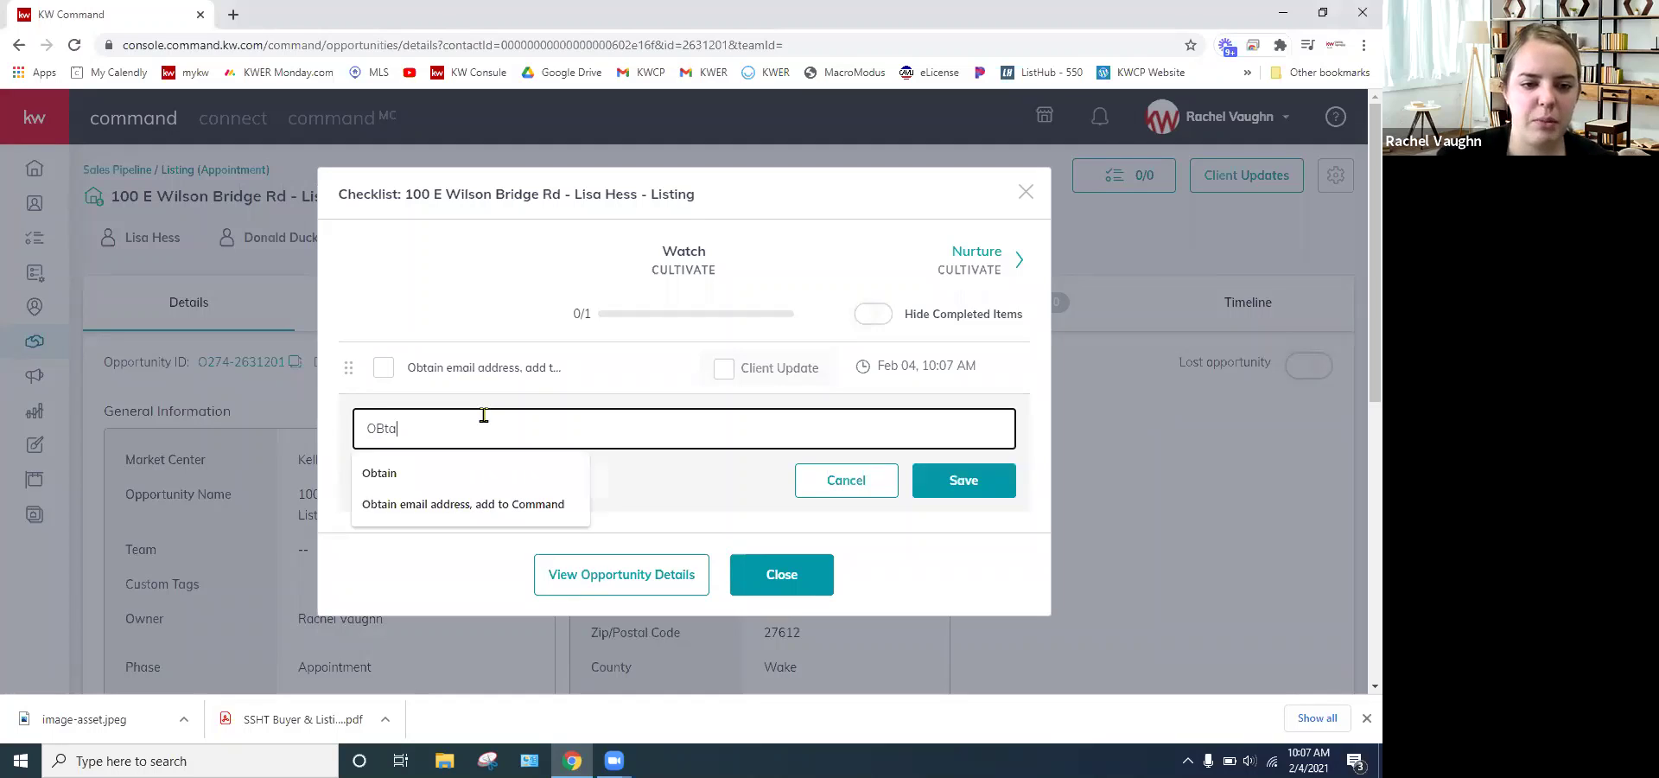
key(BackSpace)
key(BackSpace)
key(BackSpace)
text(btain)
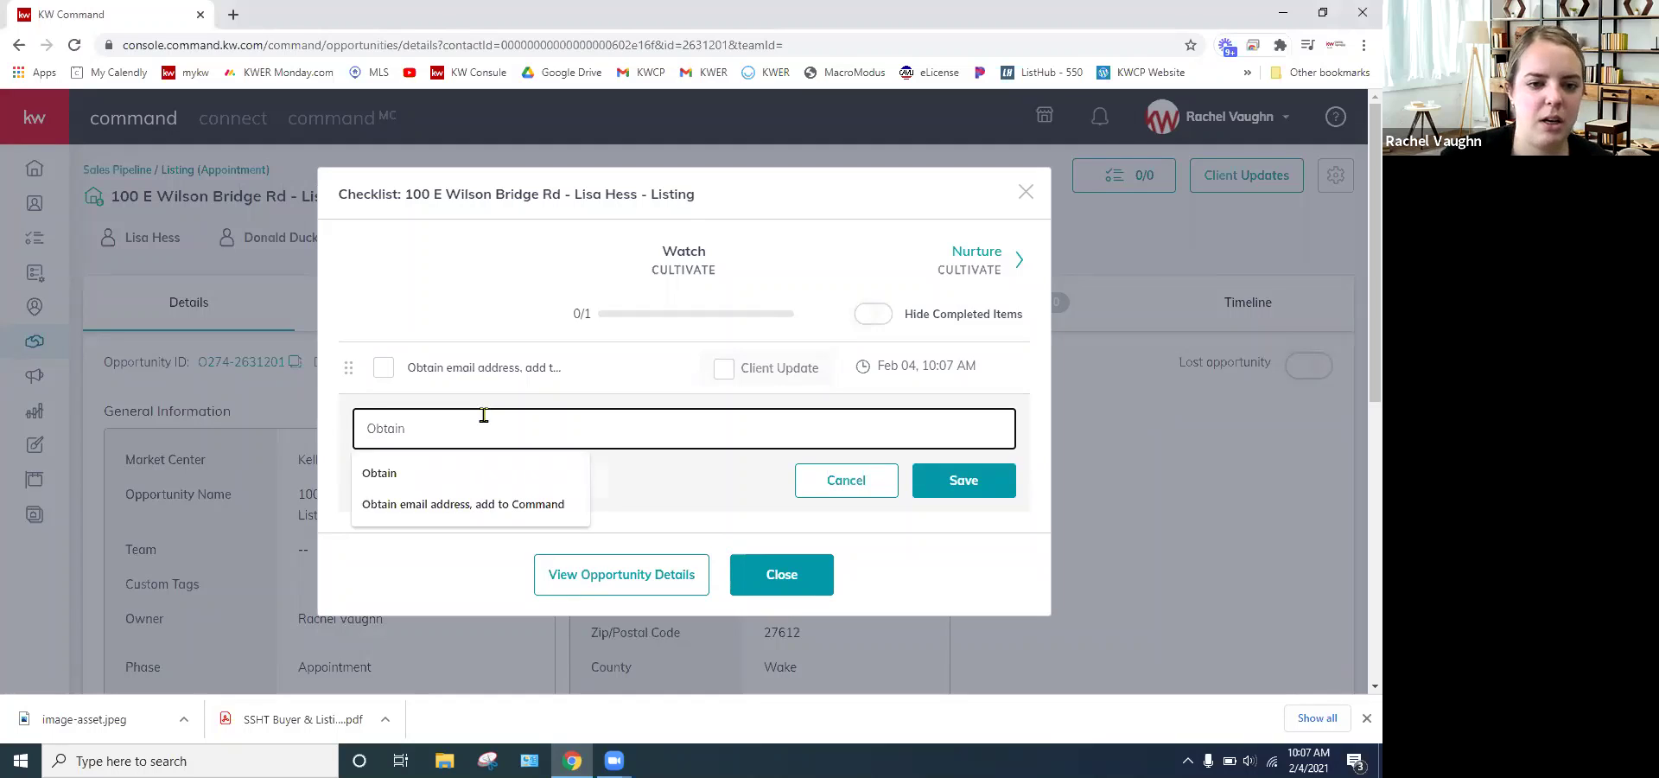
text( p)
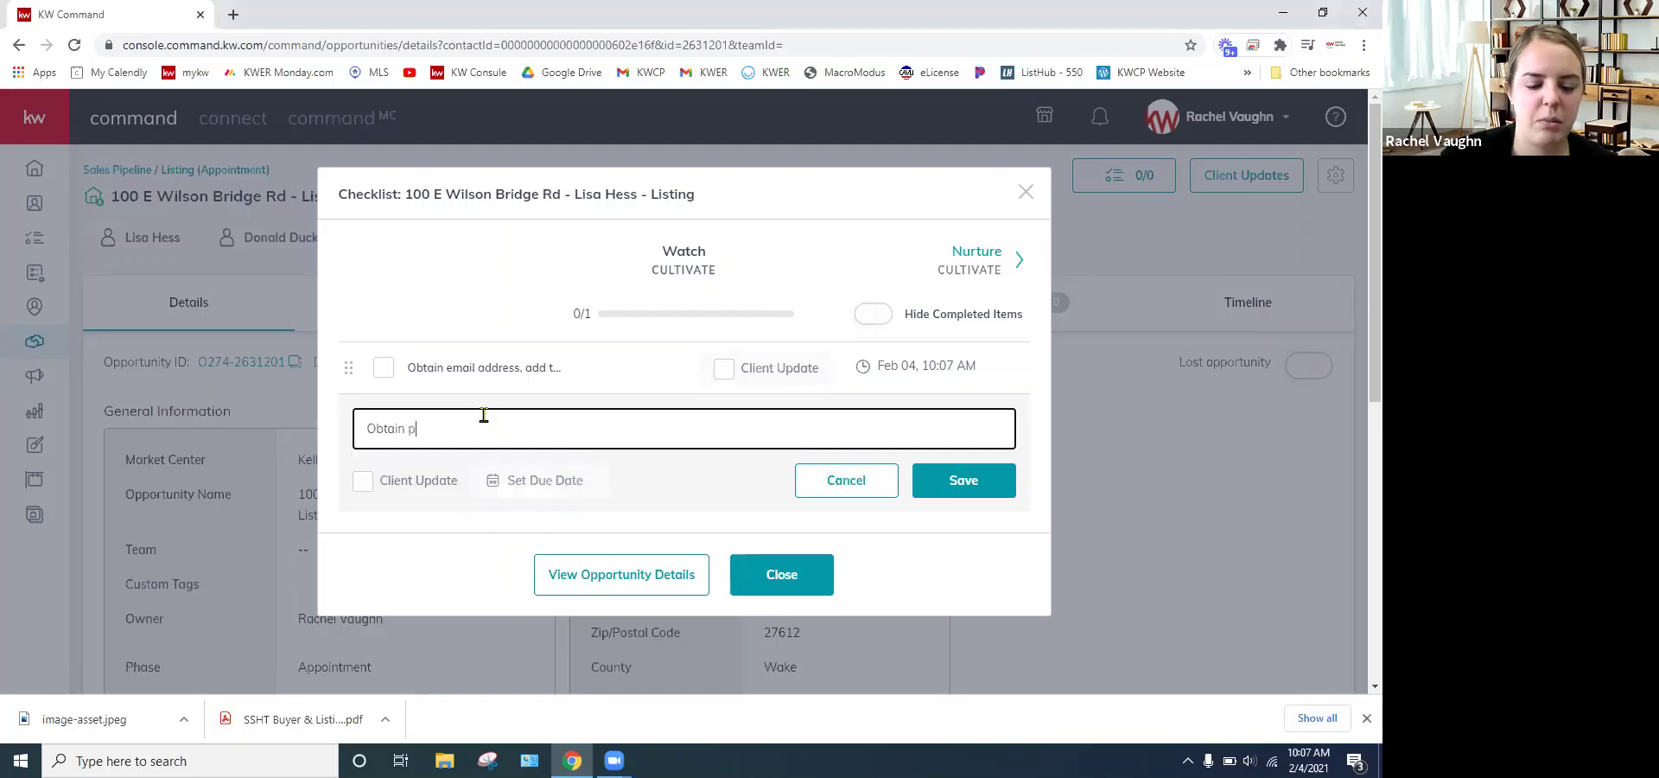
text(hone)
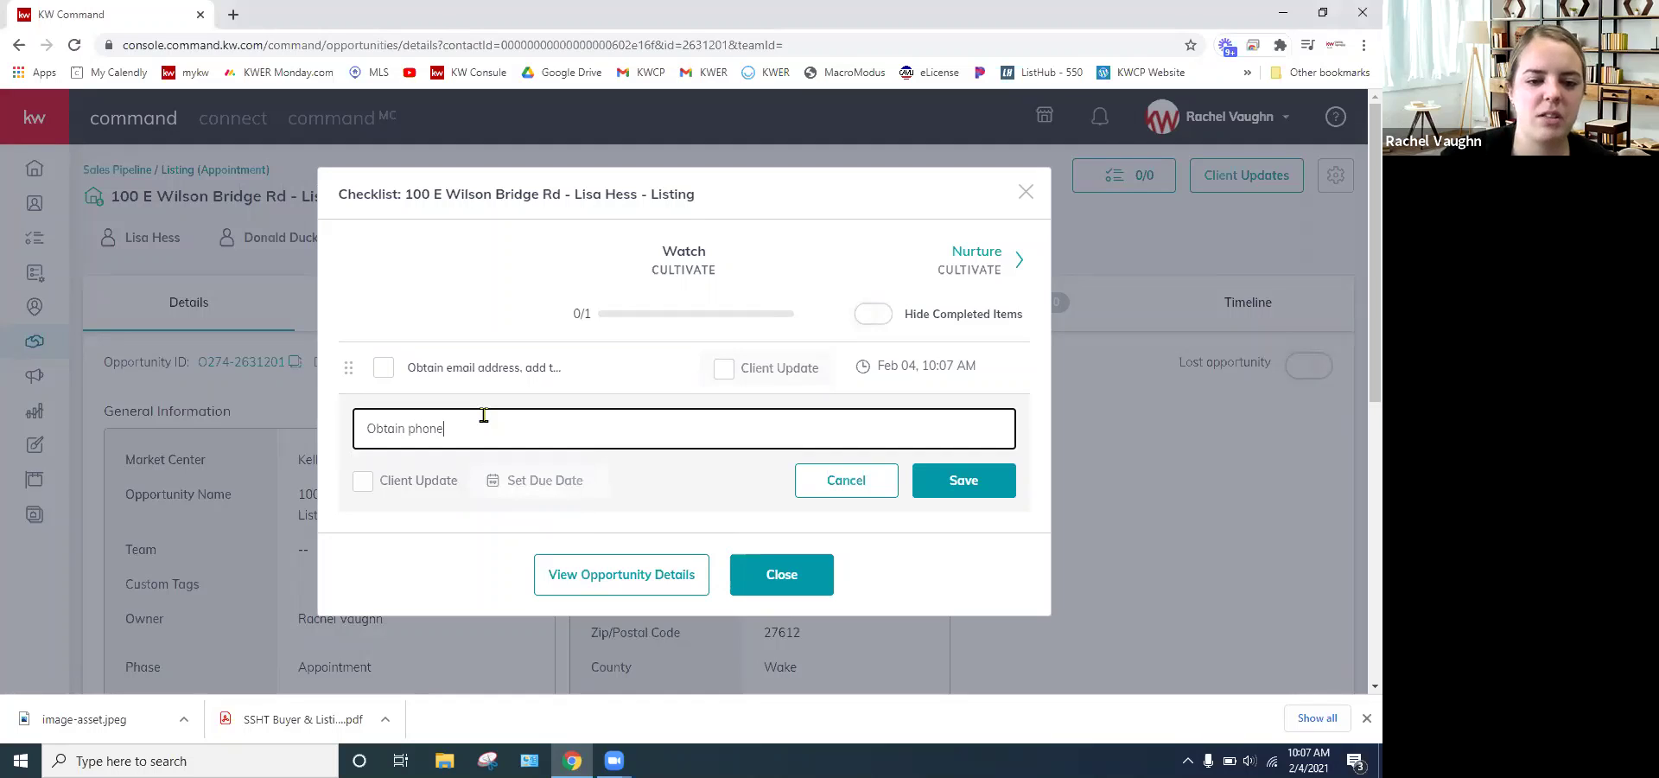
text(mber)
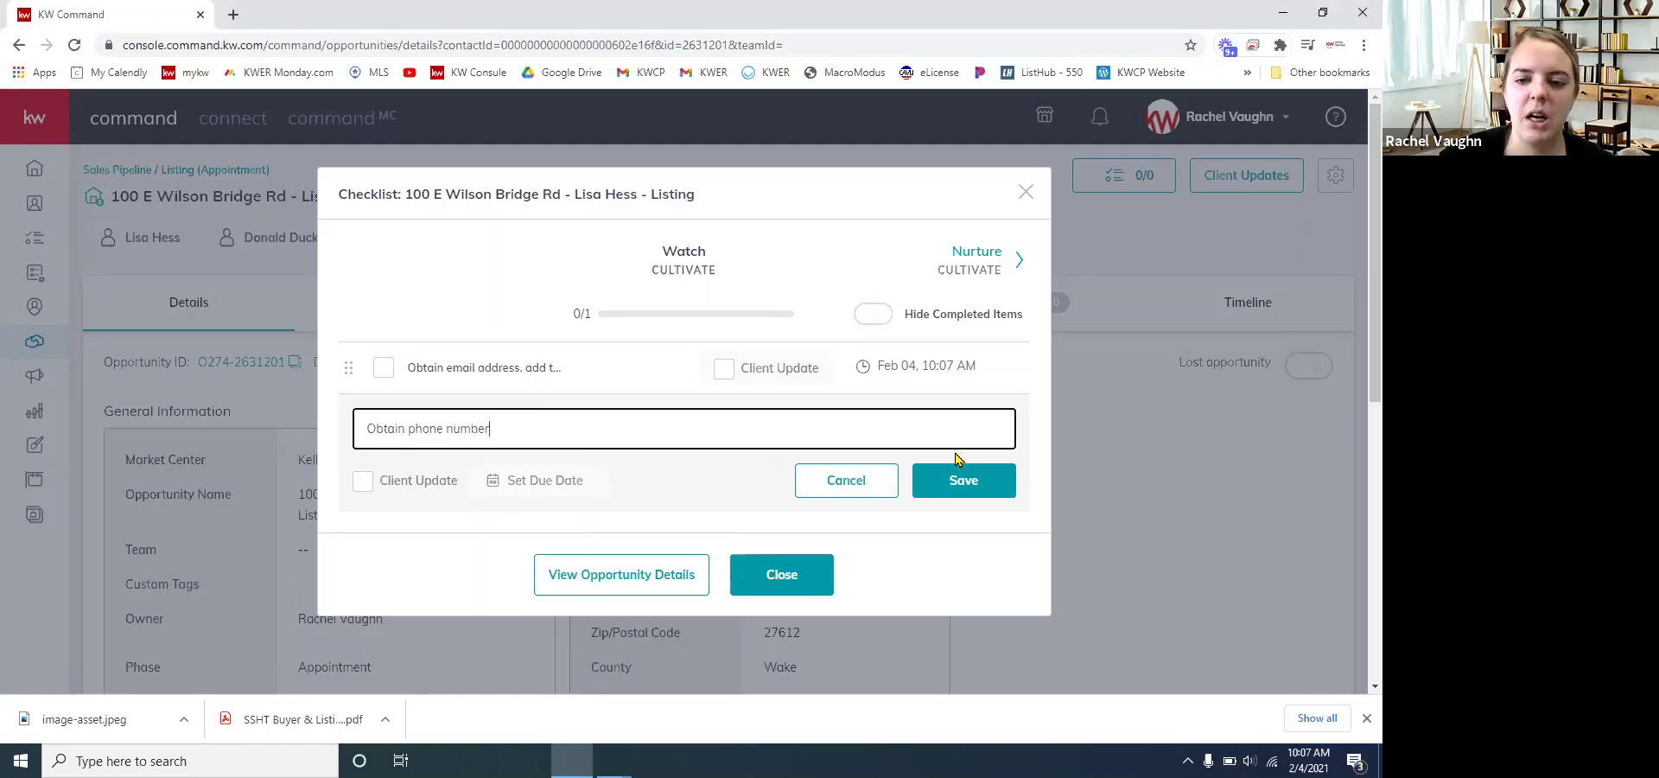
click(981, 489)
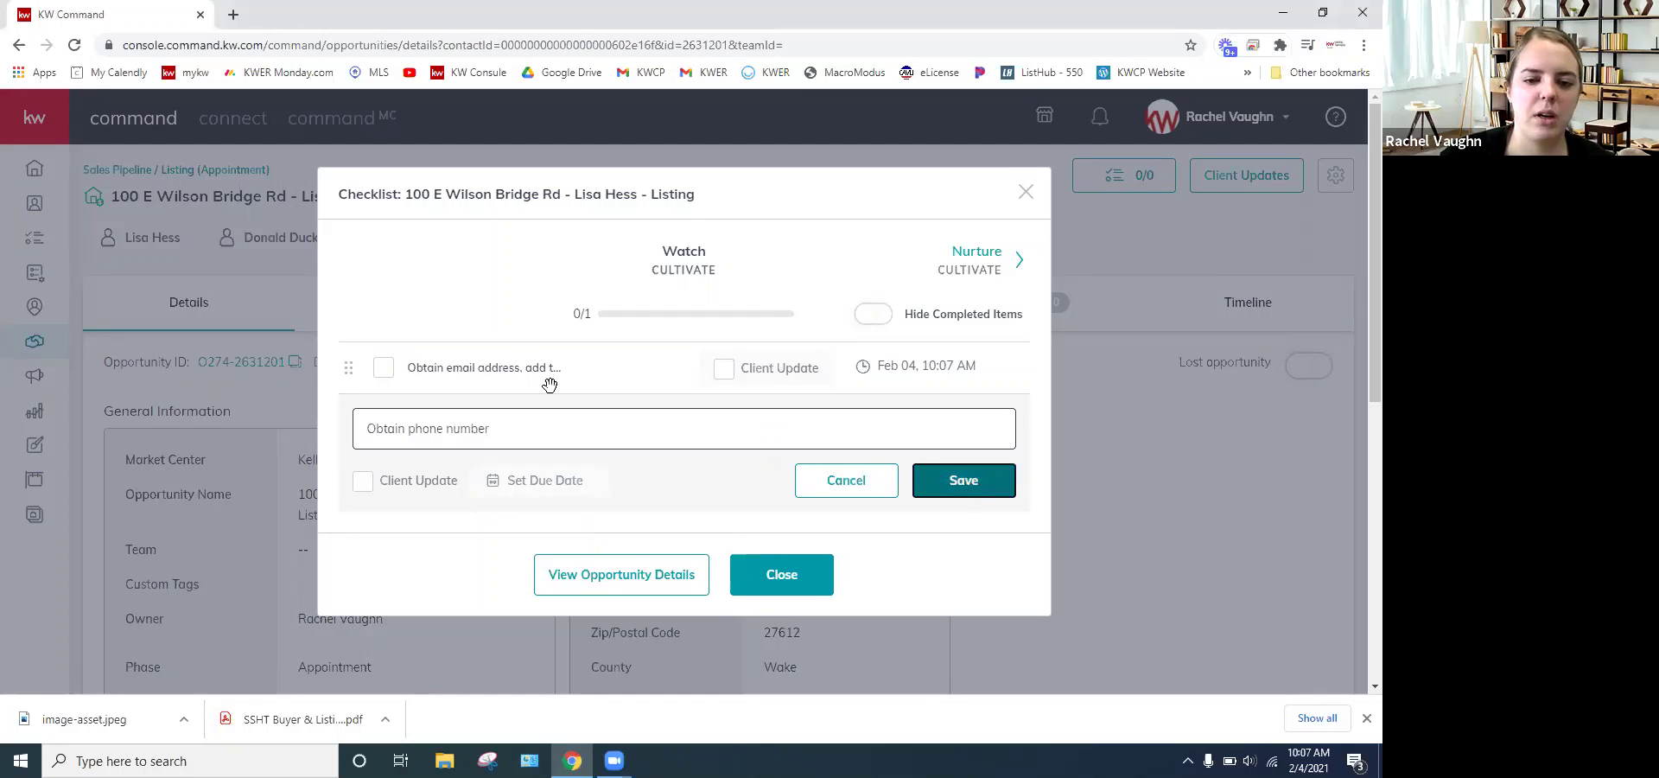
click(390, 360)
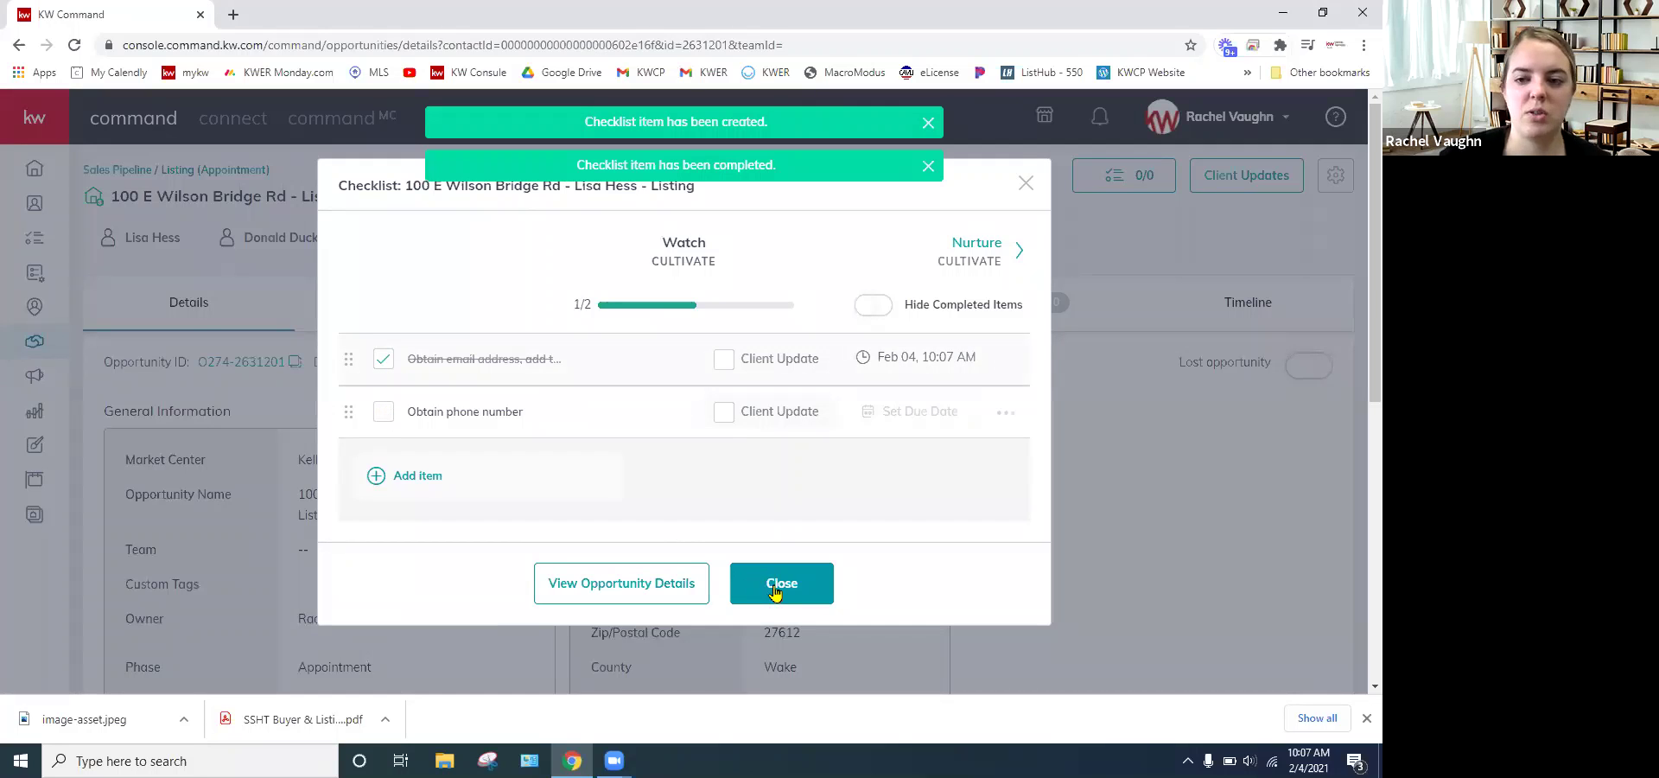
- Step through the checklist stages from Watch forward to Scheduled Appointment
click(1132, 302)
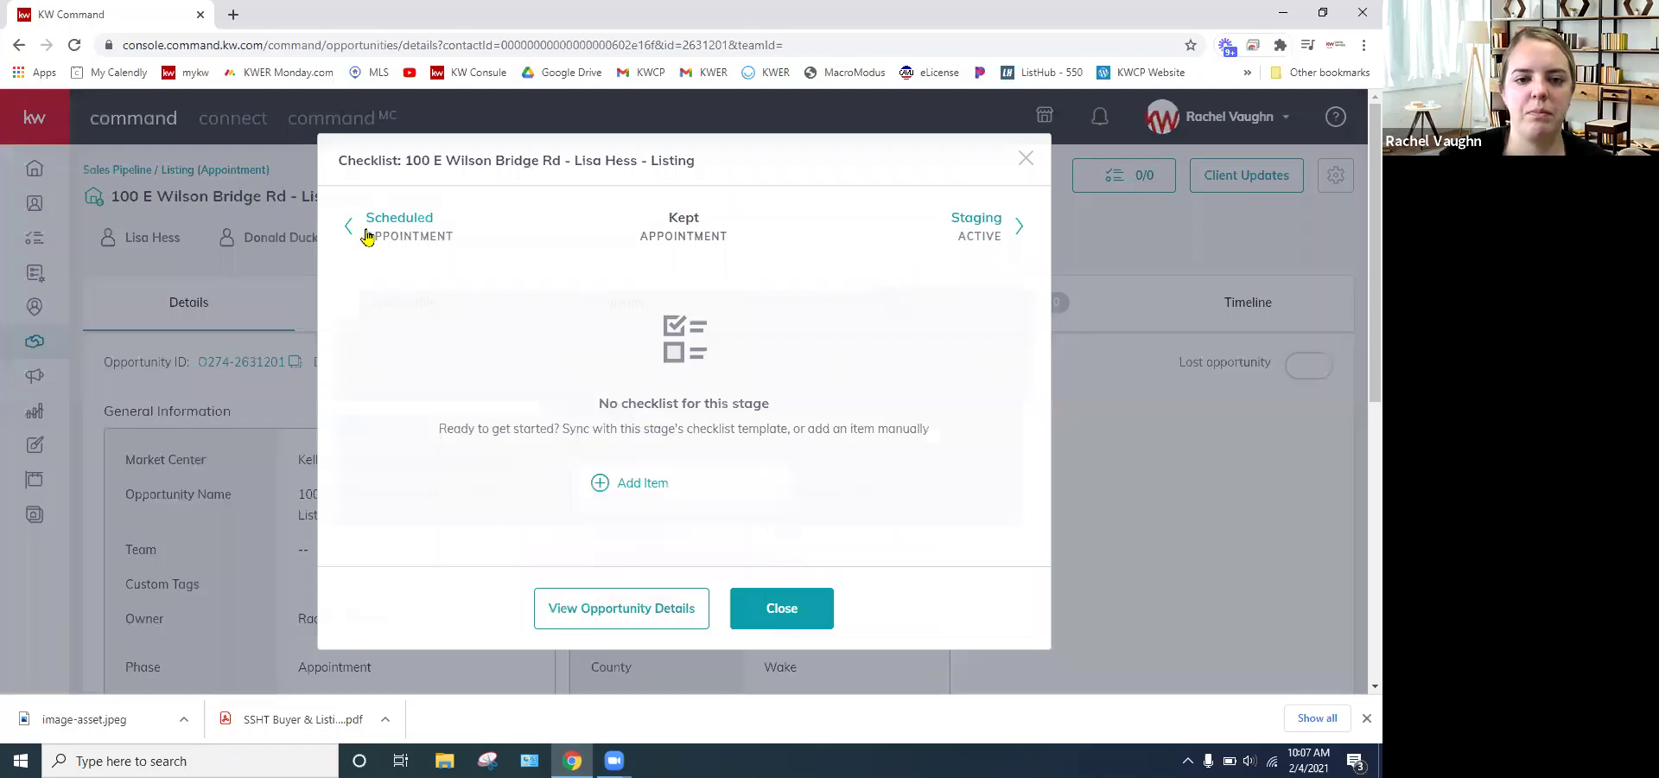
click(393, 220)
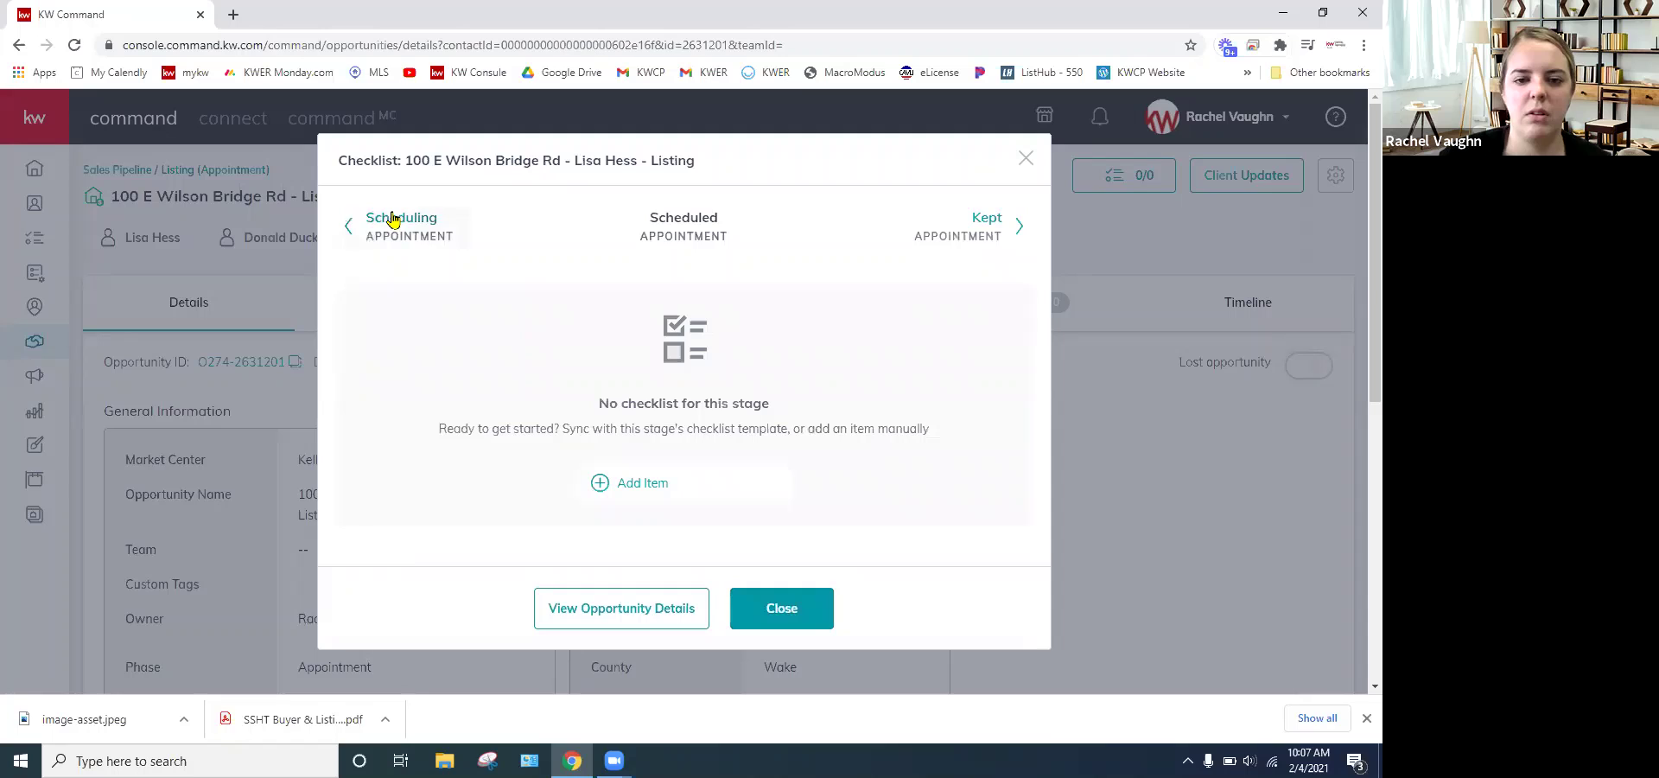
double_click(394, 219)
double_click(393, 220)
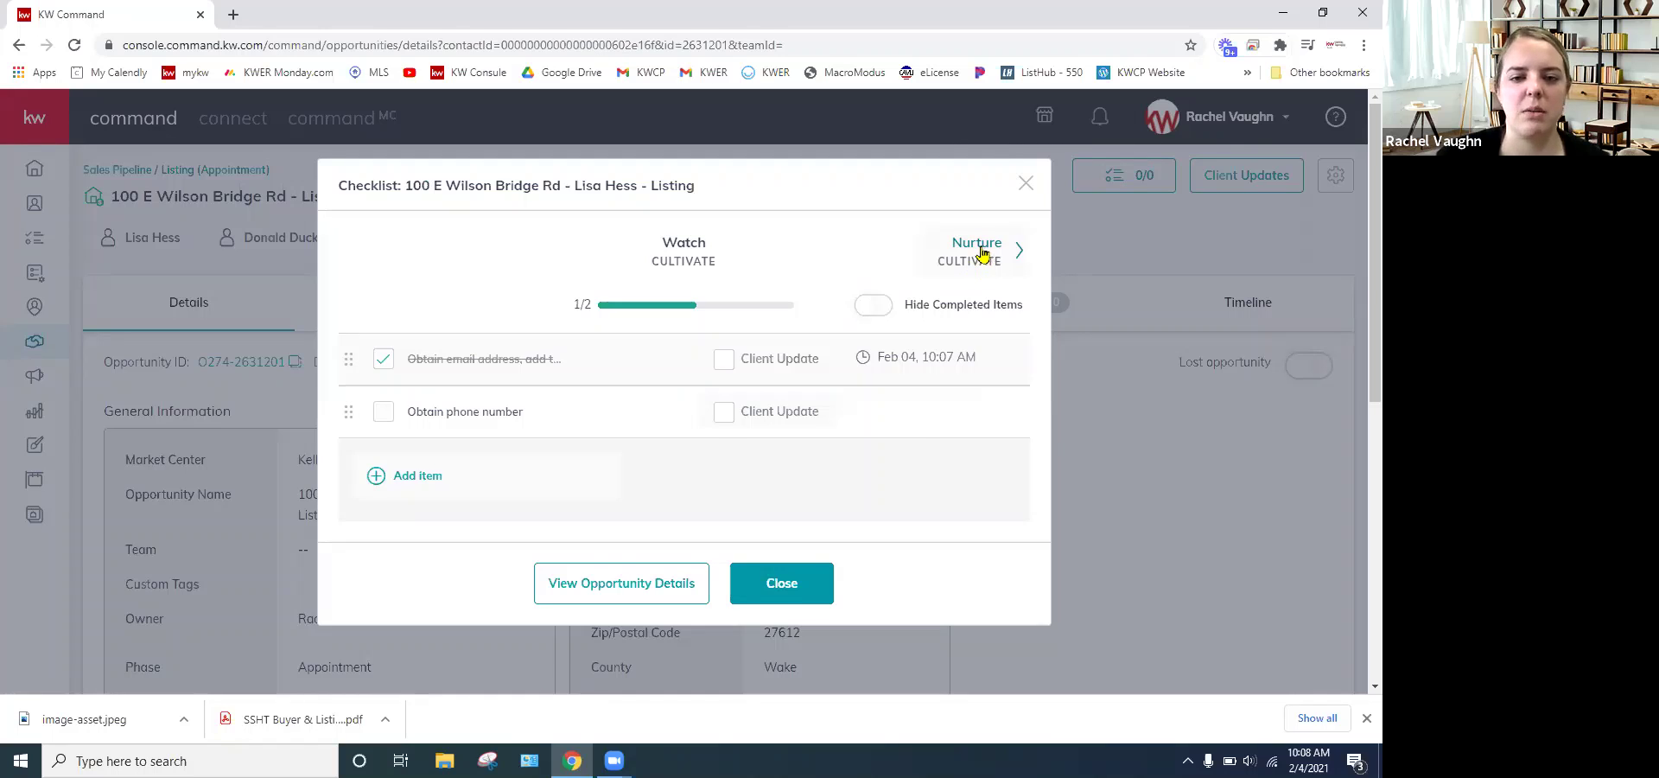
click(981, 251)
click(982, 226)
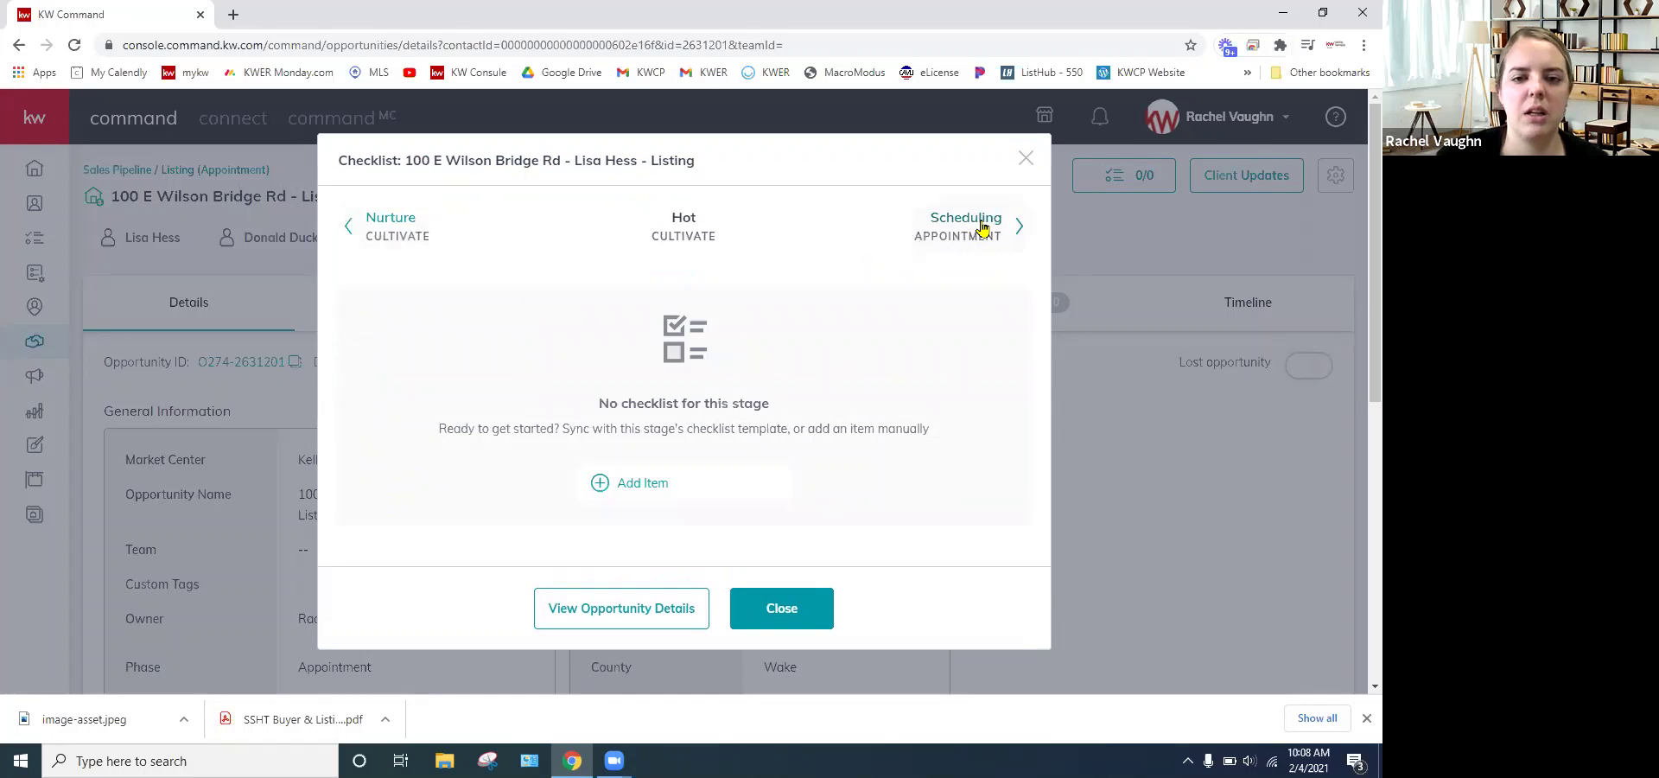
click(983, 227)
click(982, 226)
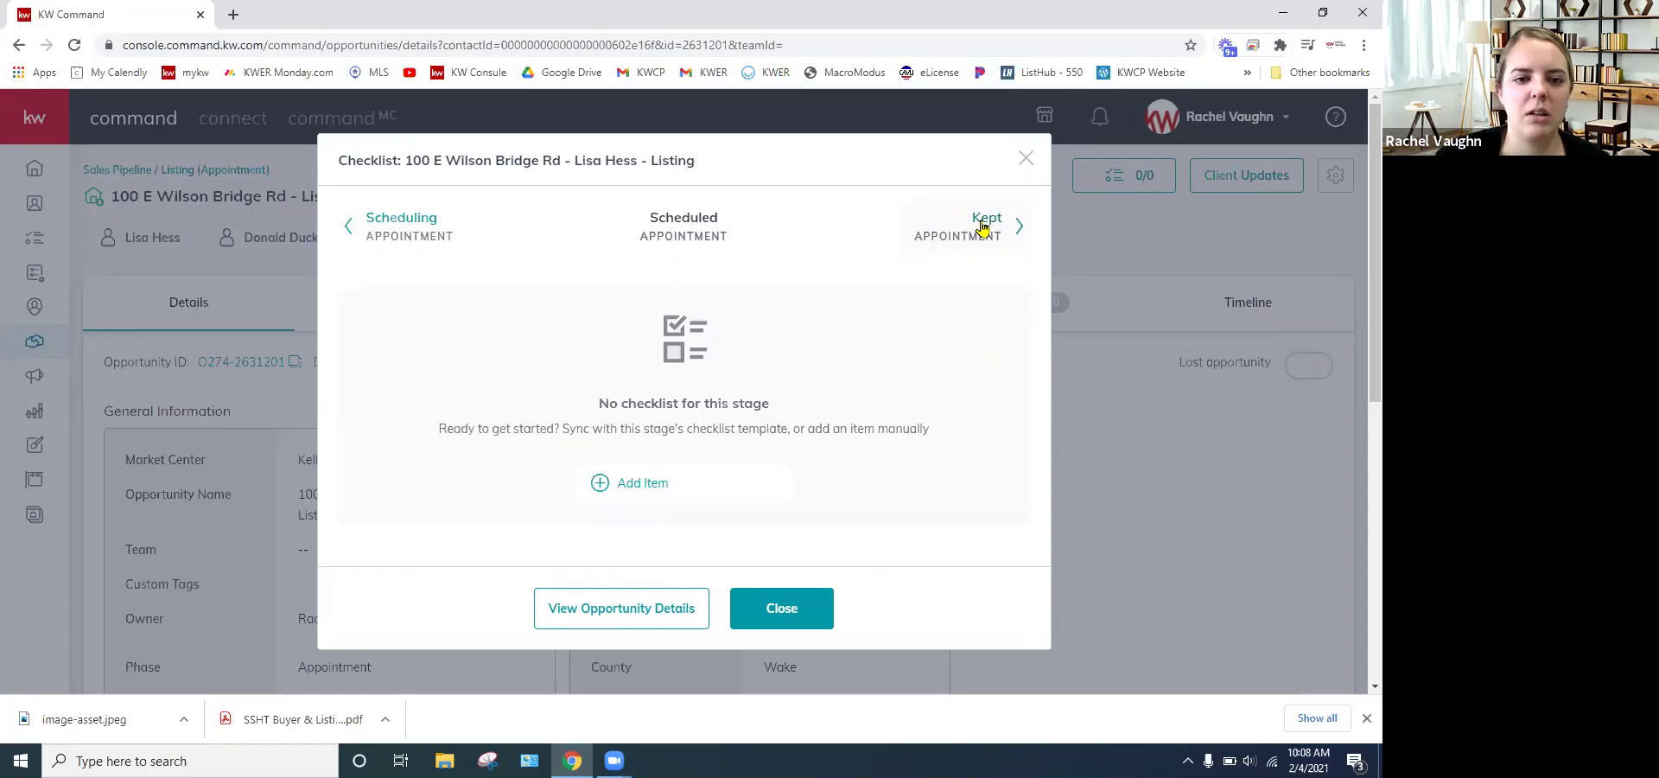
- Add and save a 'Send Pre-listing Guide' item in the Scheduled checklist
click(631, 467)
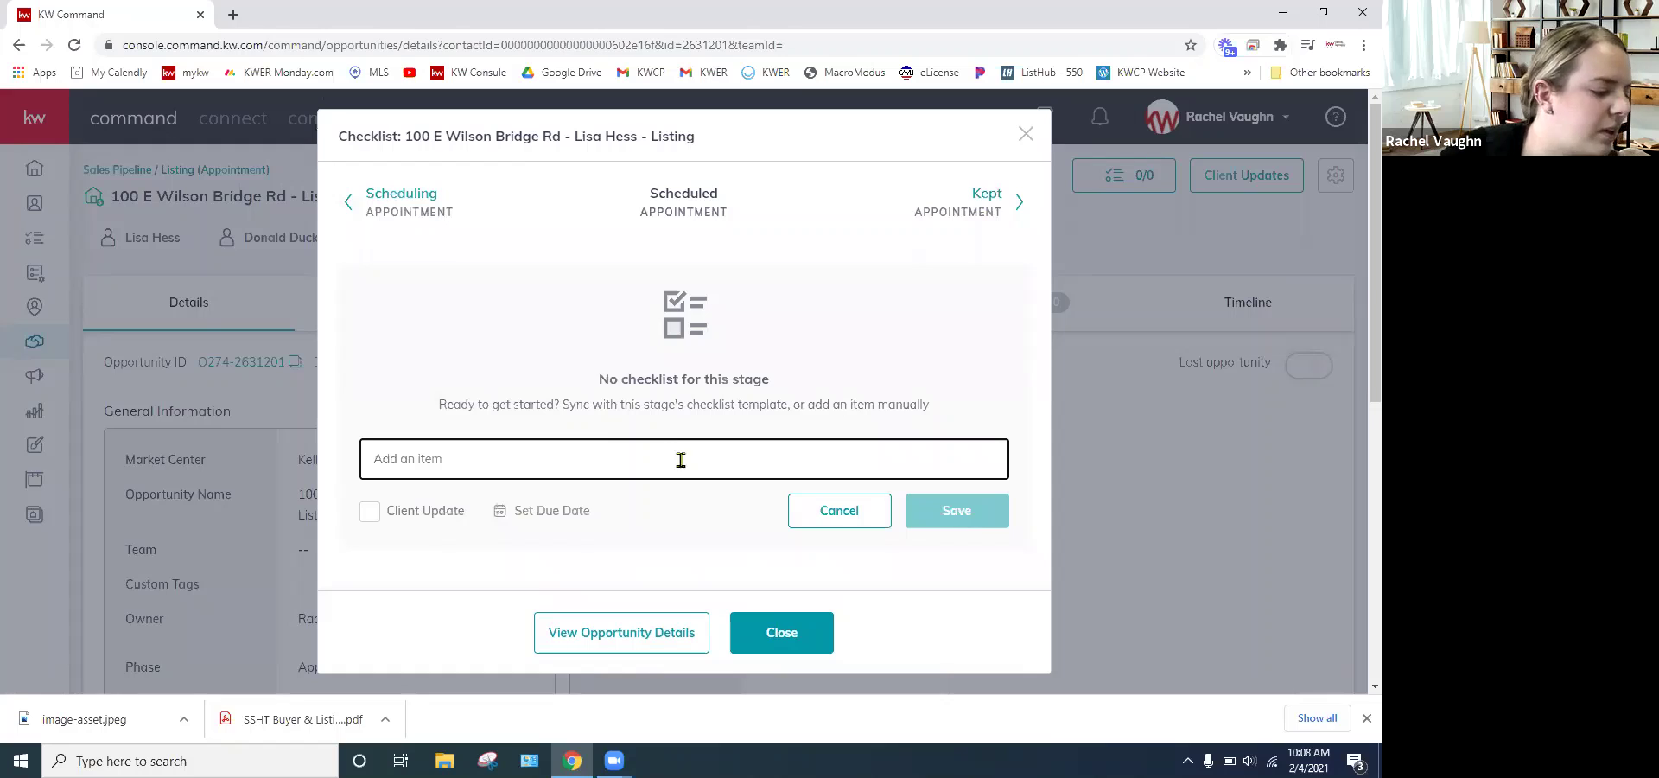
text(S)
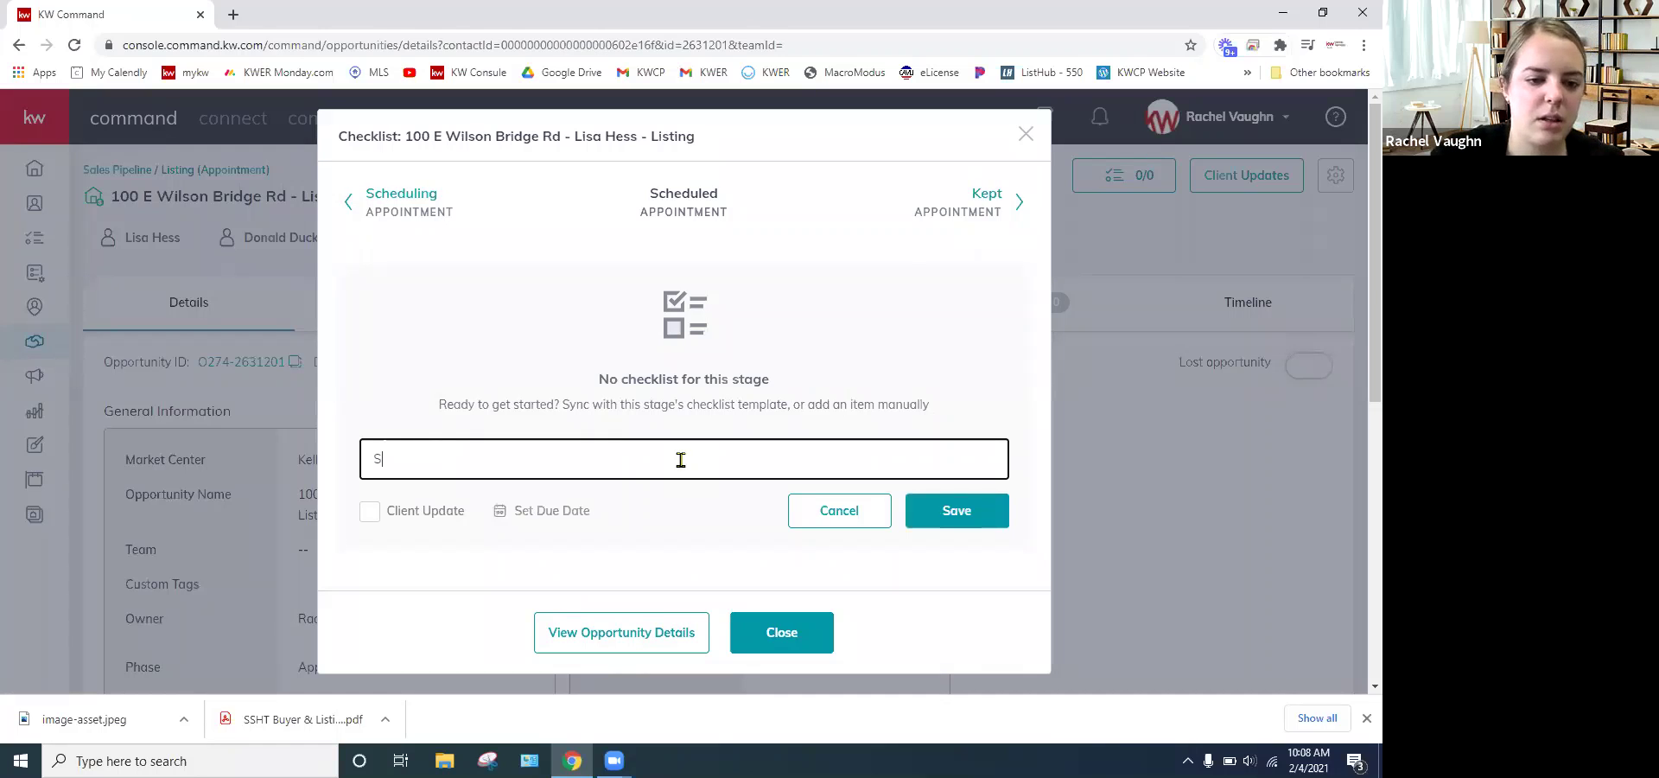
text(end P)
text(re-listing)
text( Book)
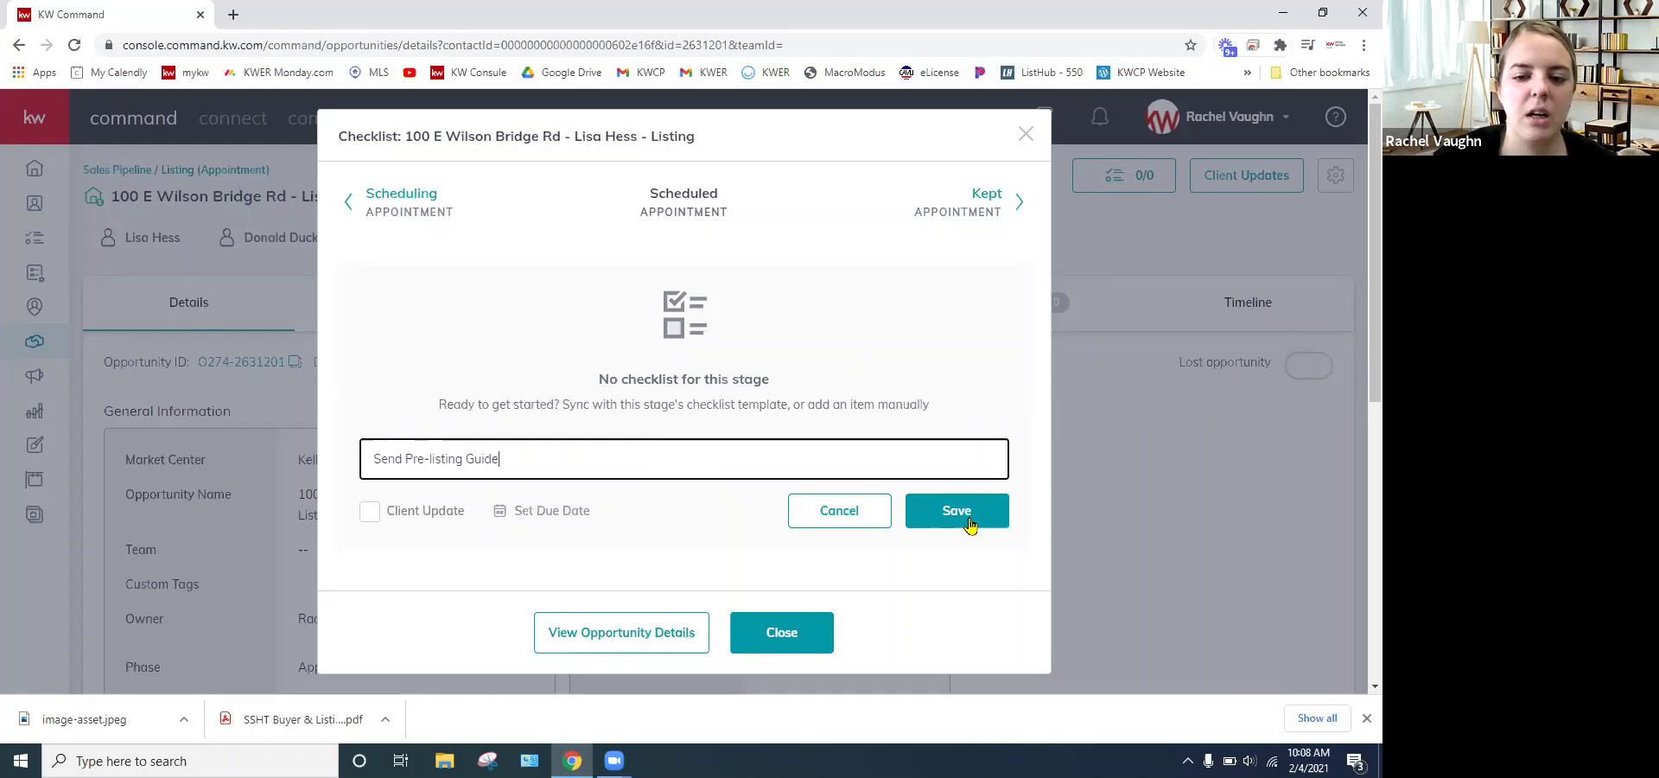
click(970, 523)
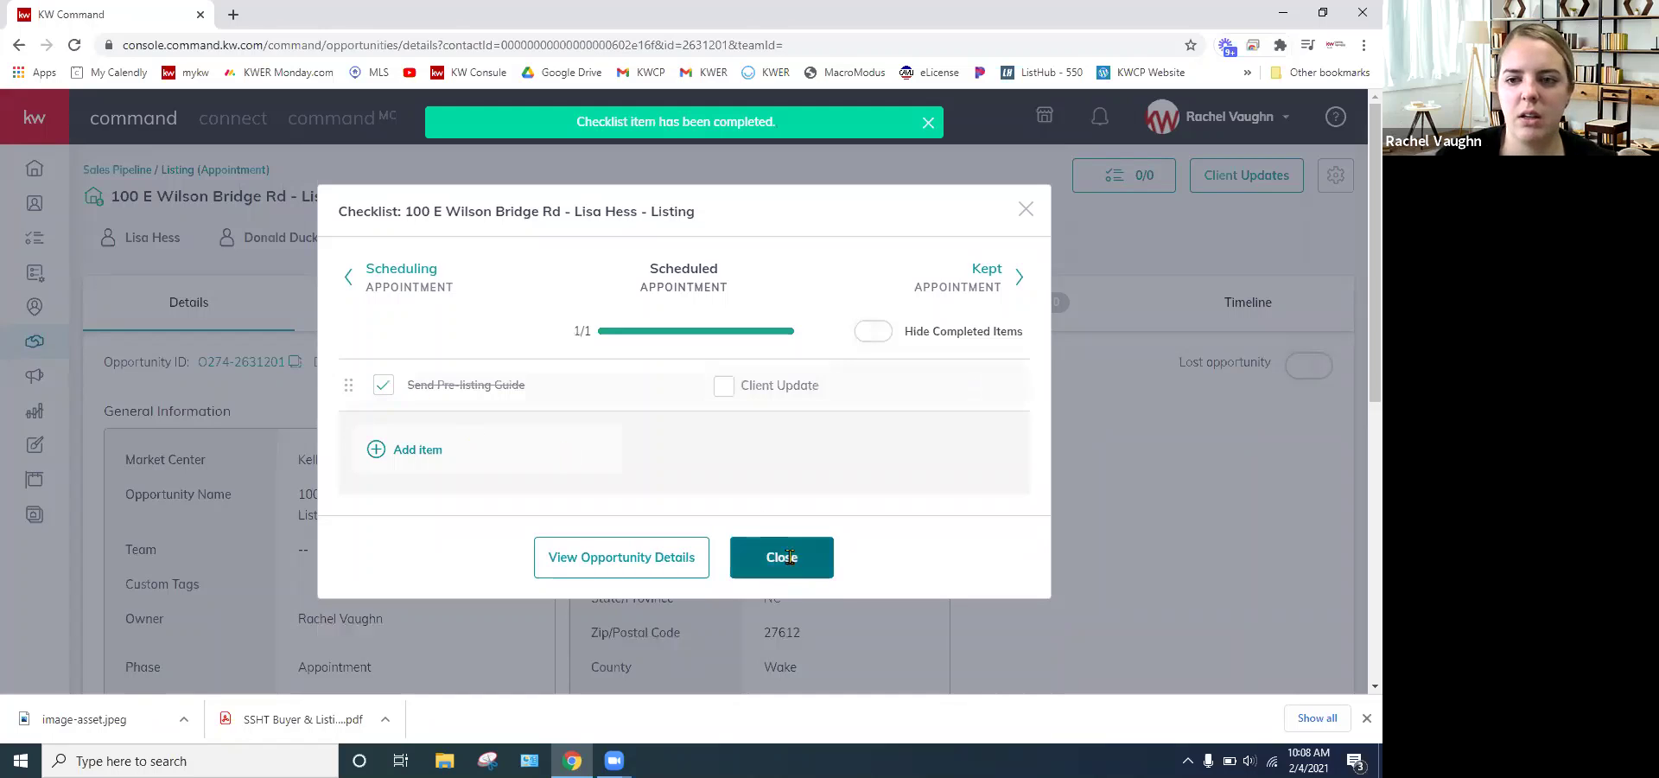
click(1080, 501)
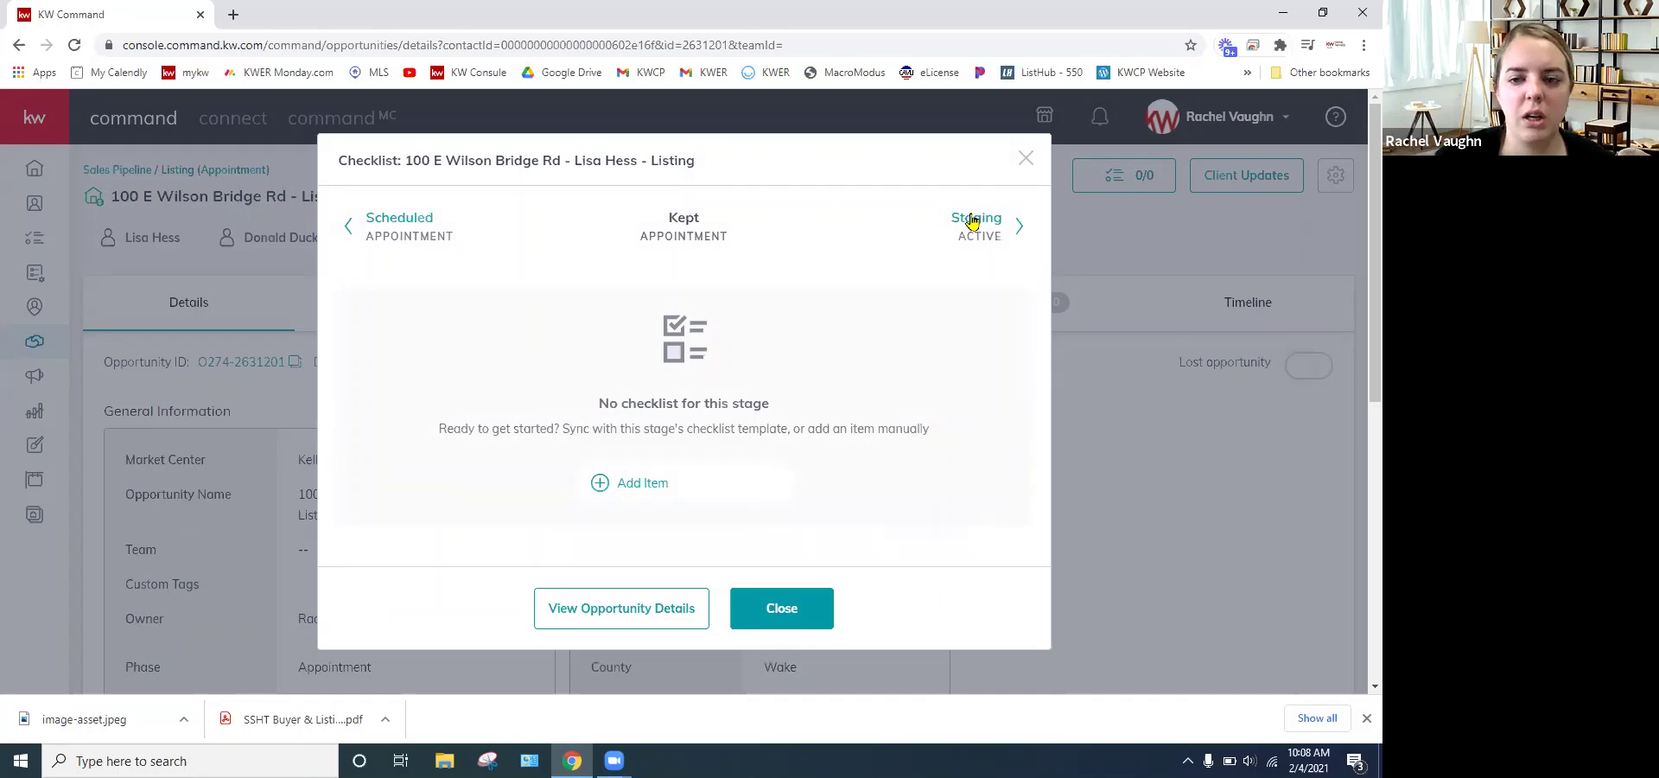
- Scroll through the ten preset Staging items, then close the checklist dialog
click(970, 222)
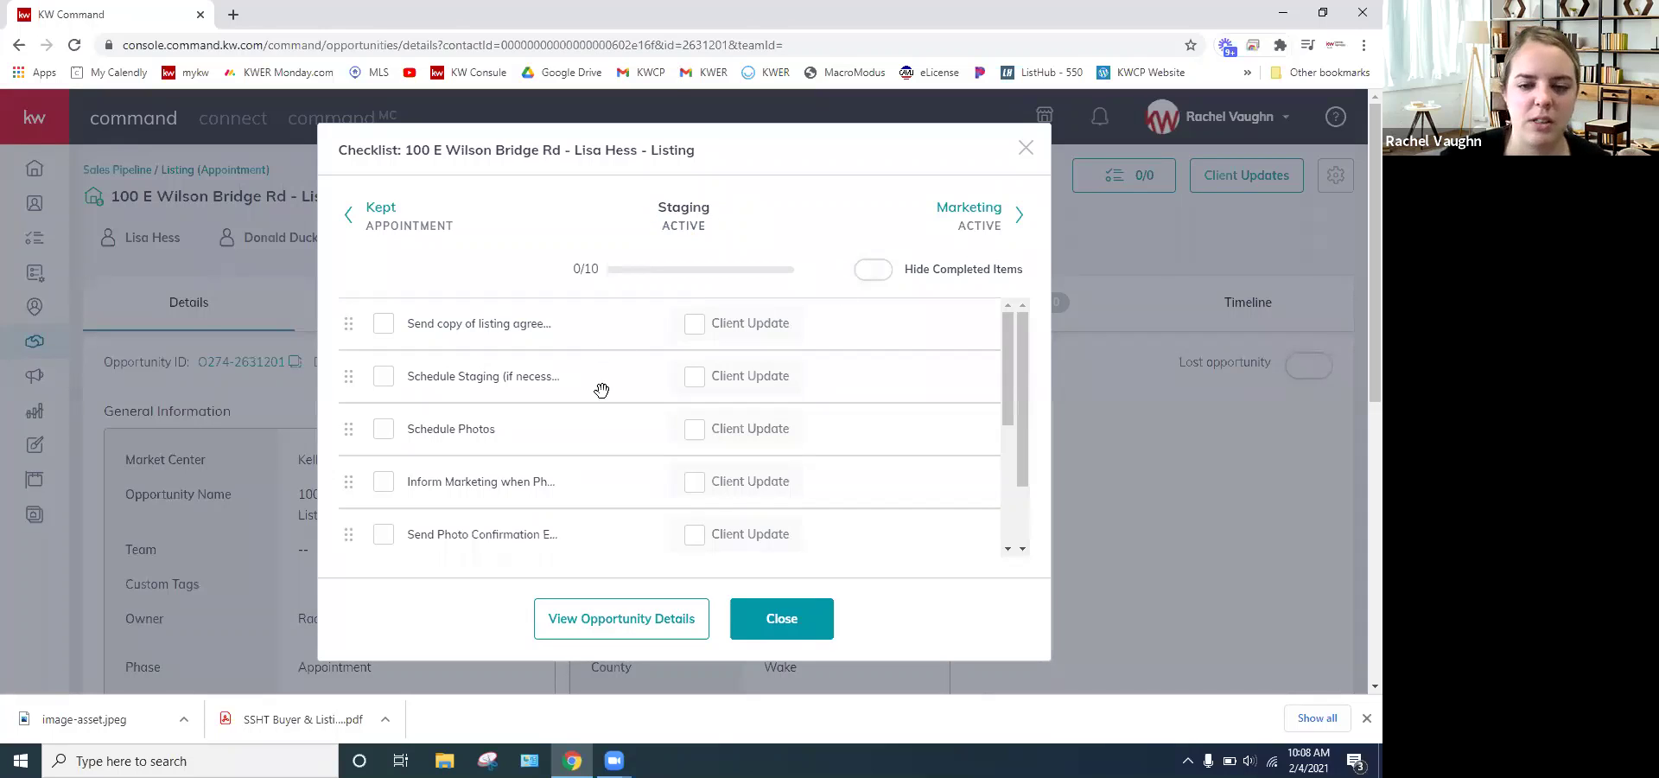
scroll(449, 362, down, 1)
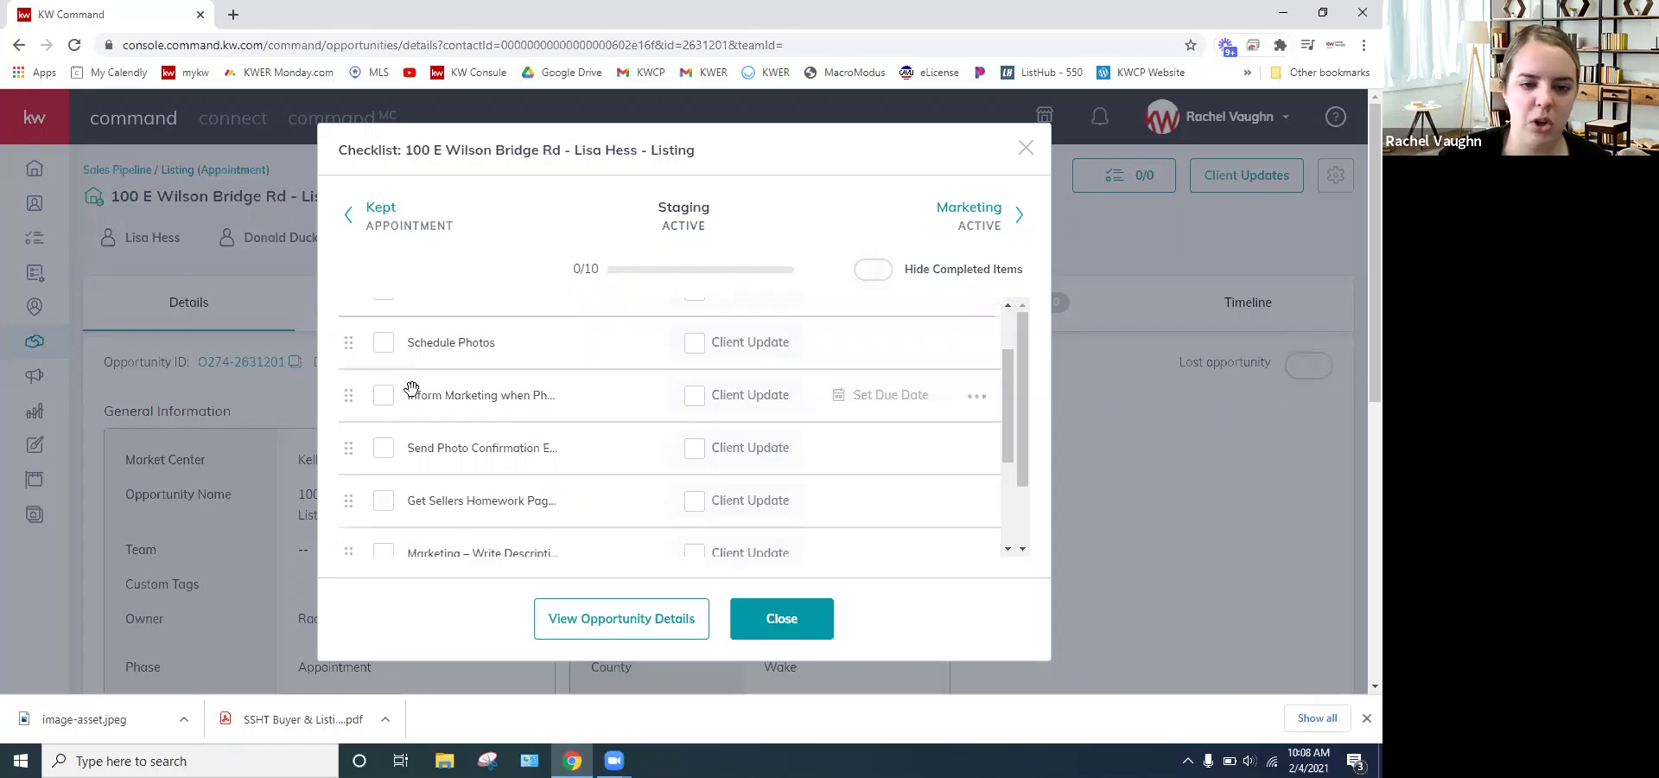
scroll(402, 406, down, 1)
scroll(386, 502, down, 2)
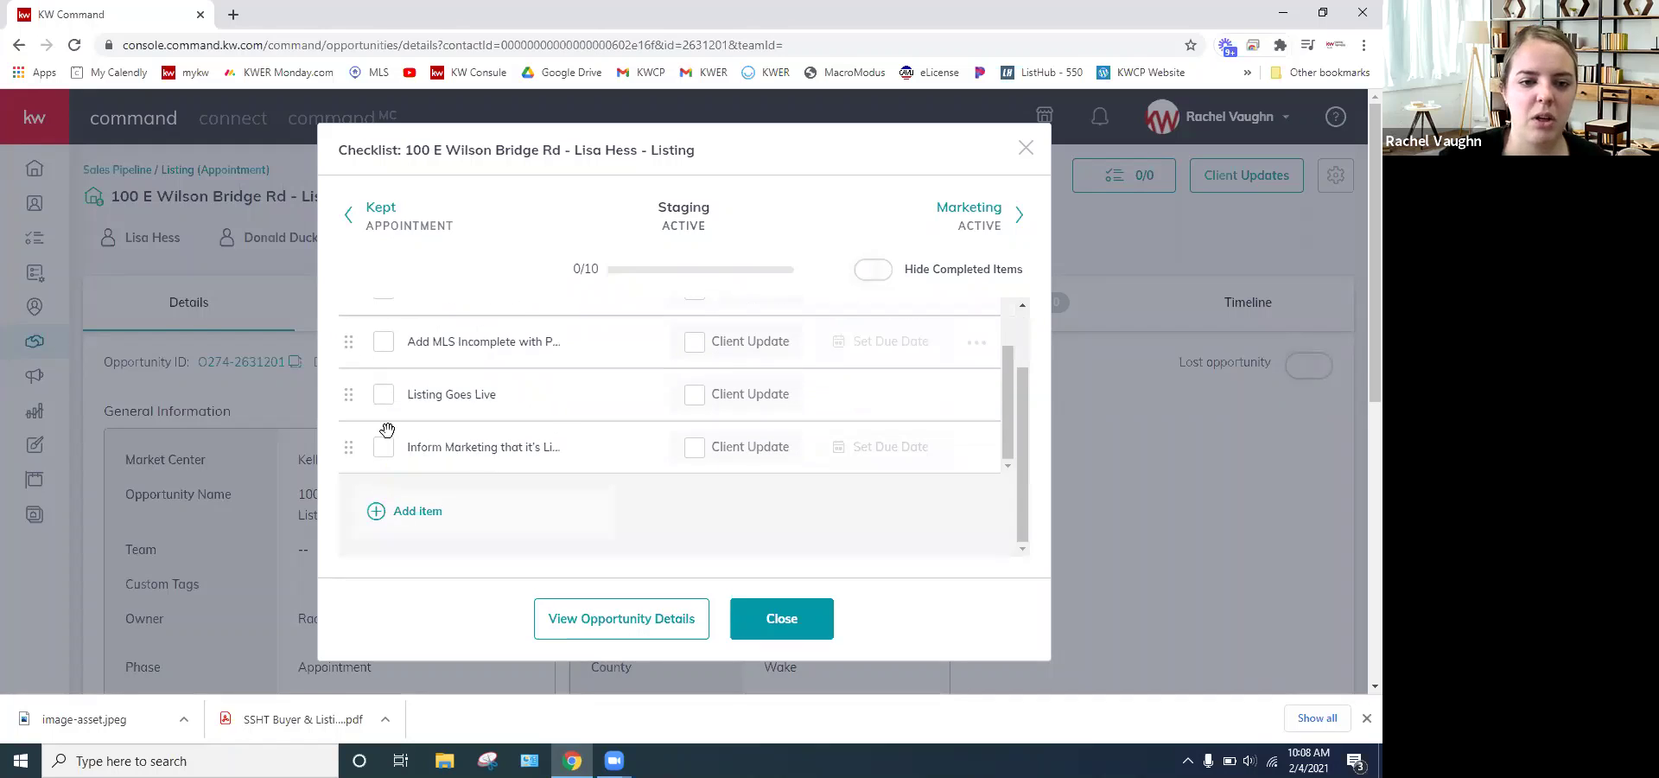
scroll(397, 432, up, 1)
scroll(396, 415, up, 2)
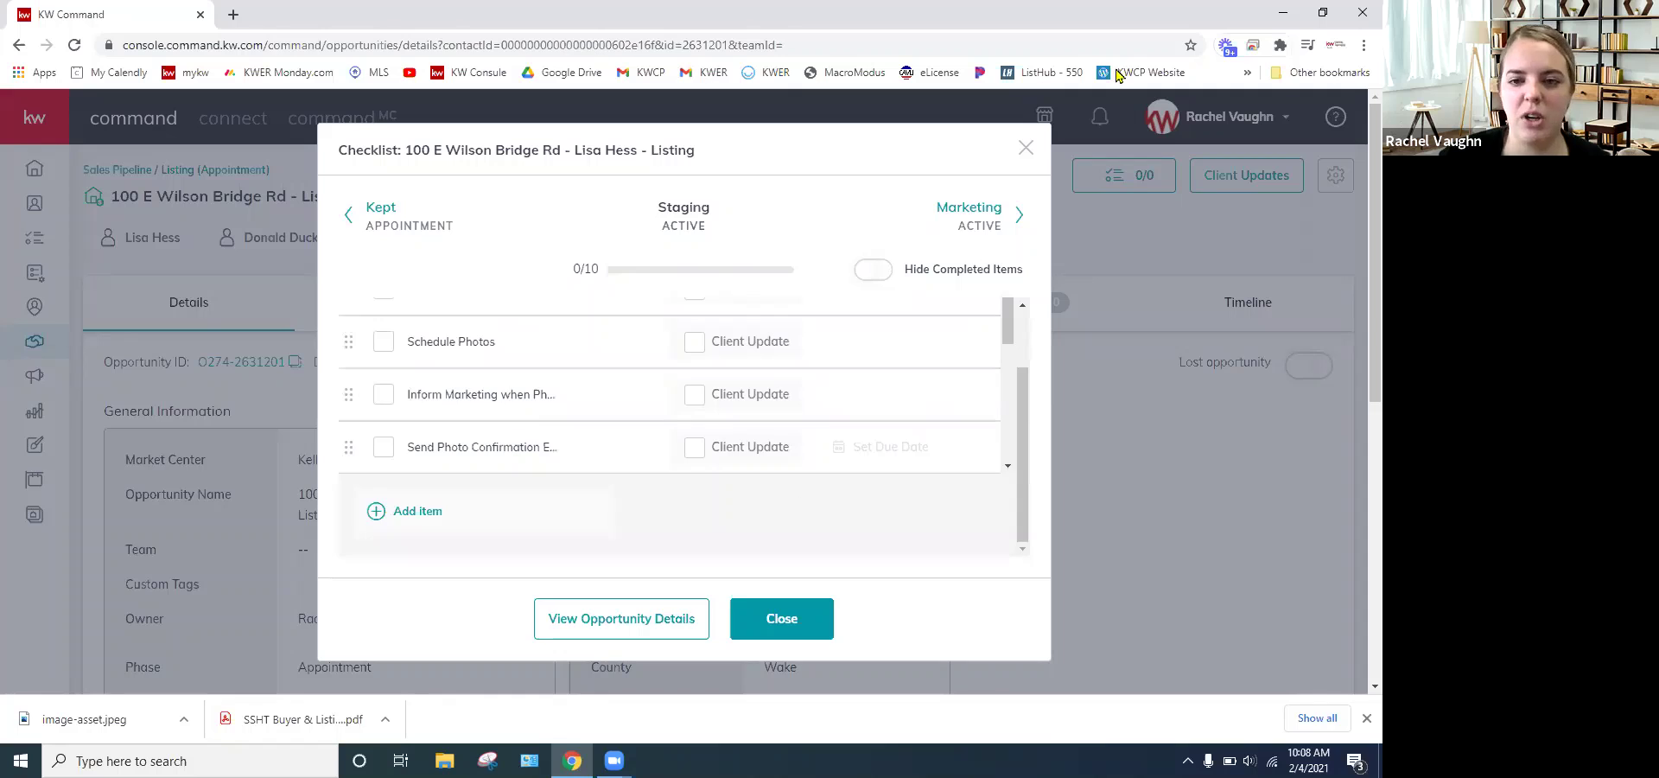
click(1026, 147)
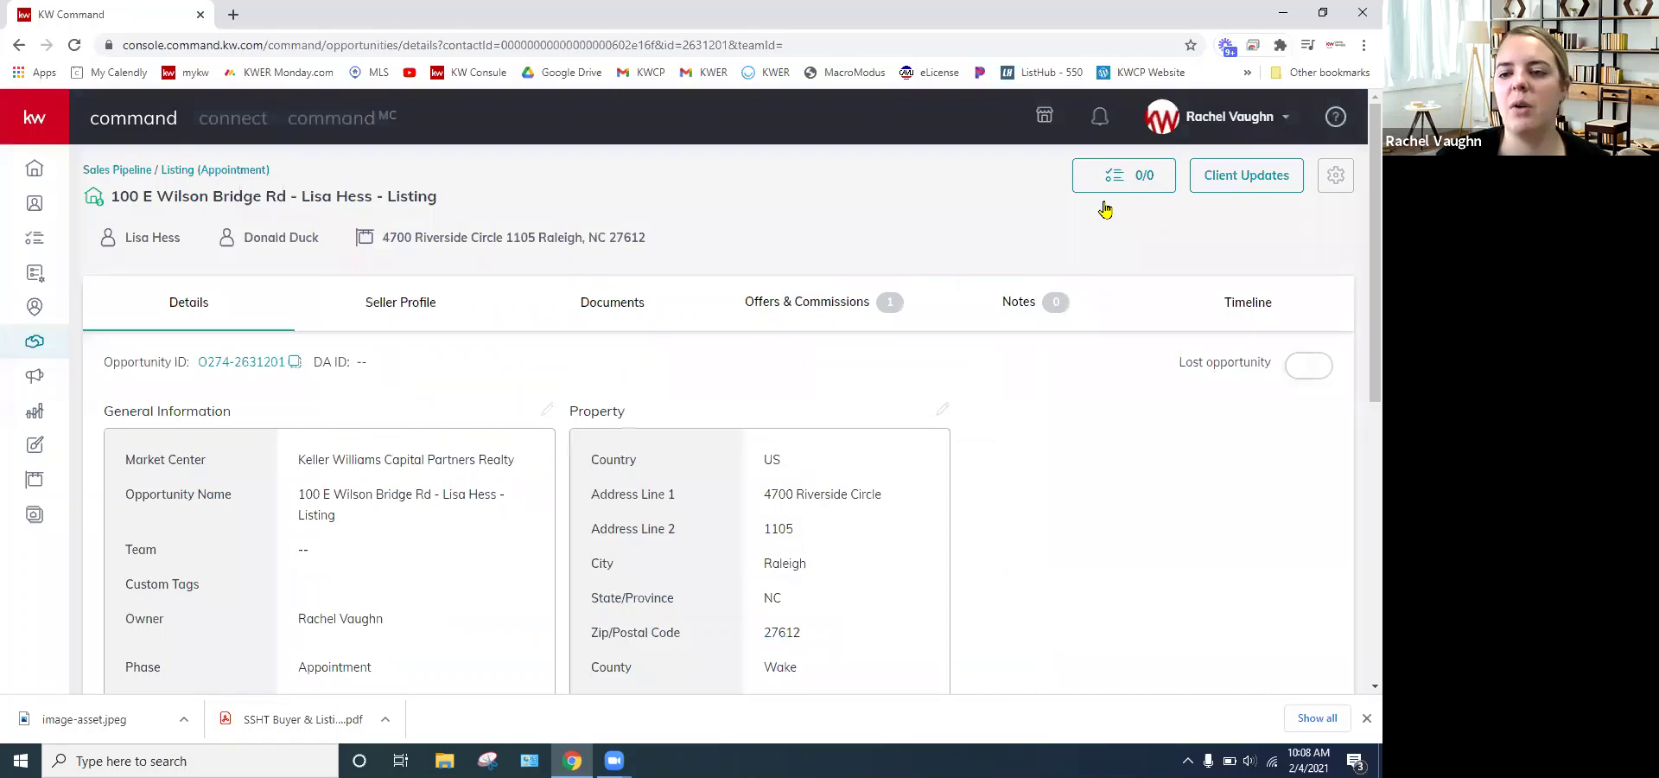
- Enable daily progress emails in Client Updates, keeping Owner as the sender
click(1254, 186)
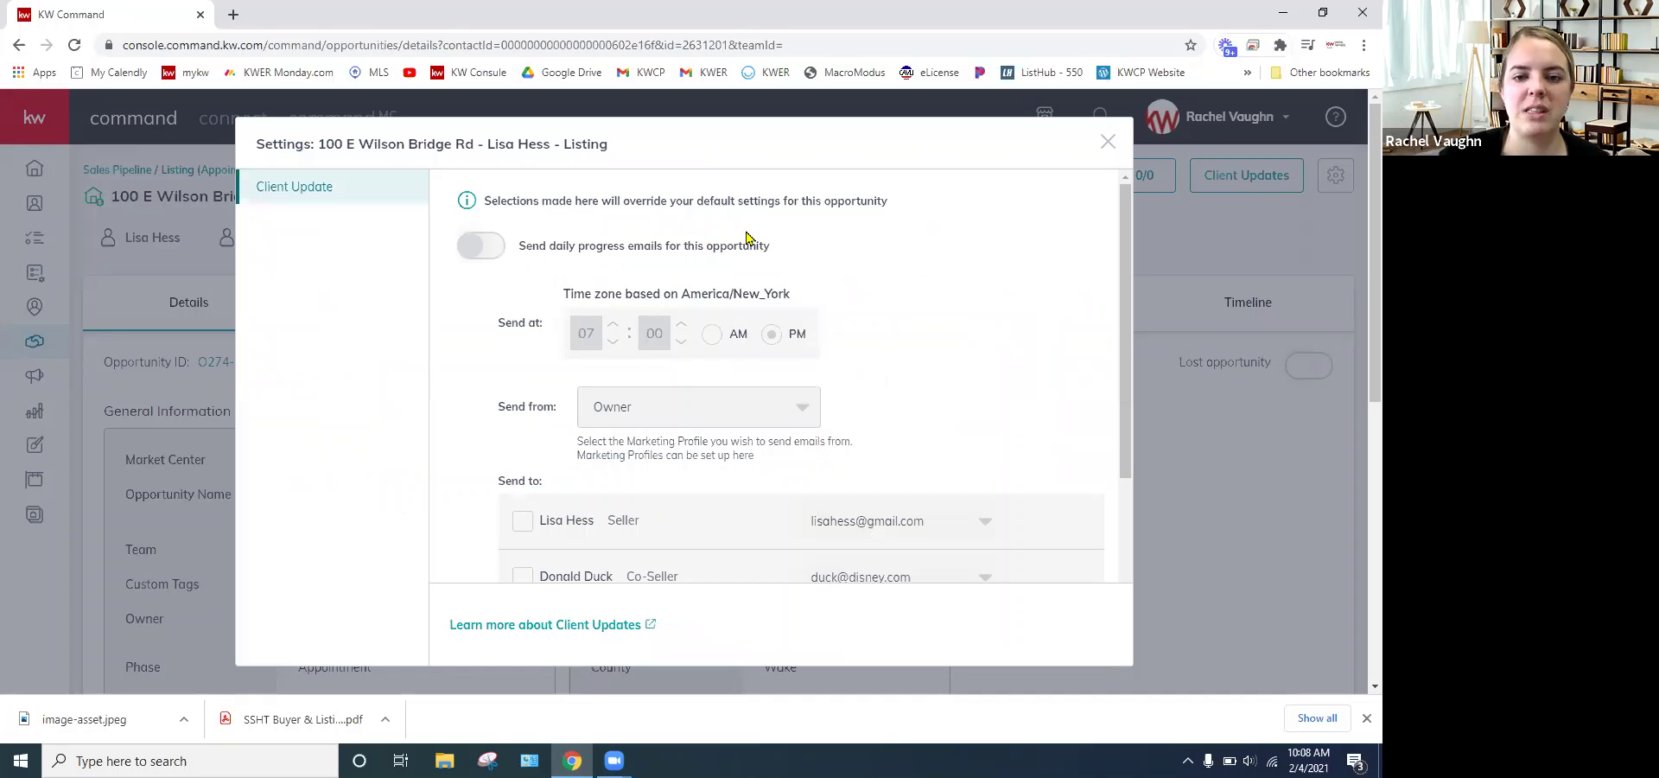
click(505, 253)
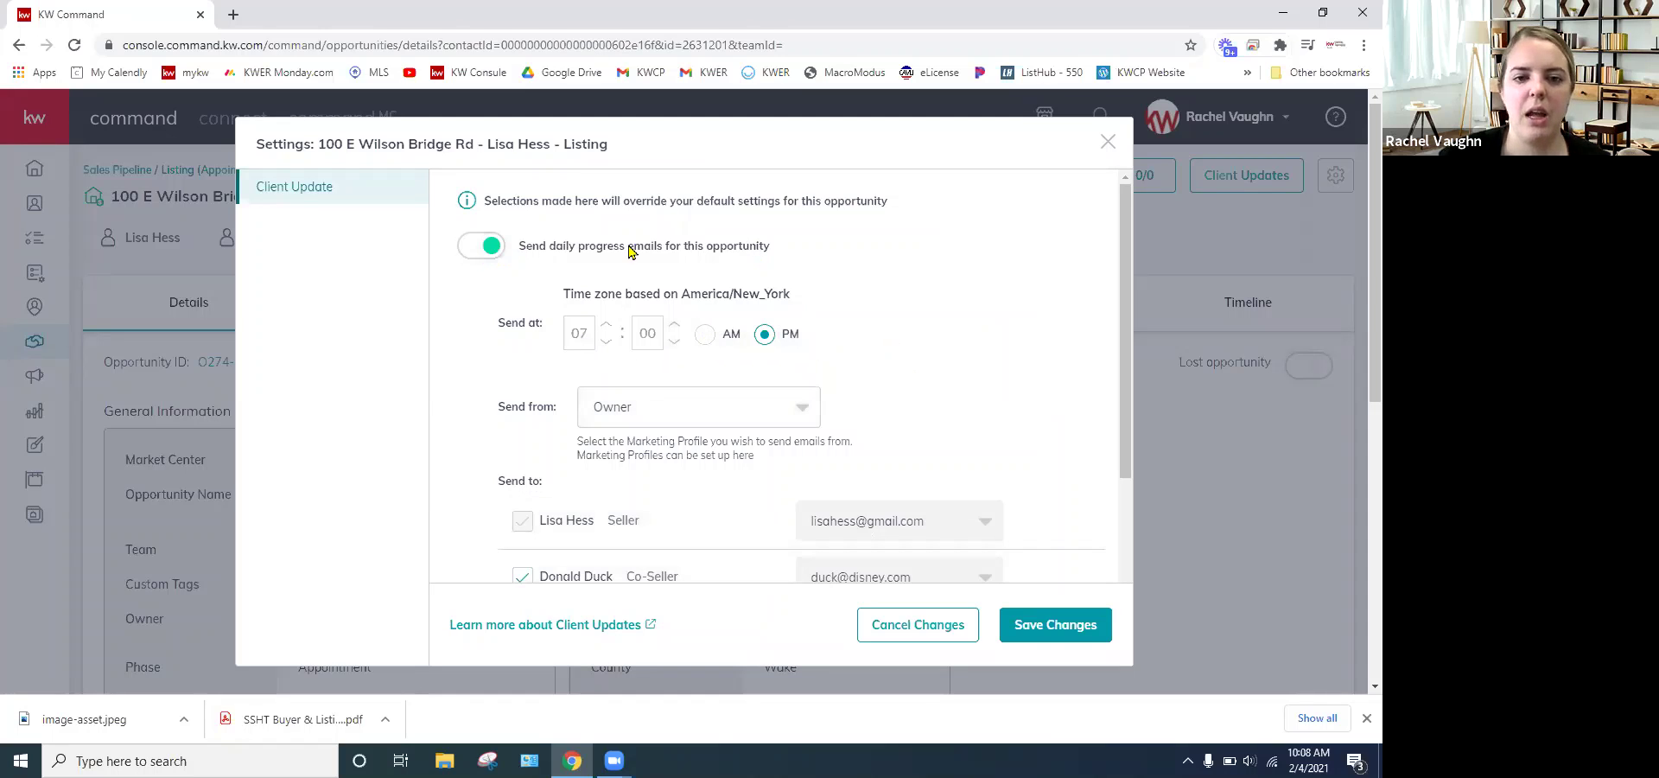
scroll(639, 251, down, 2)
click(722, 234)
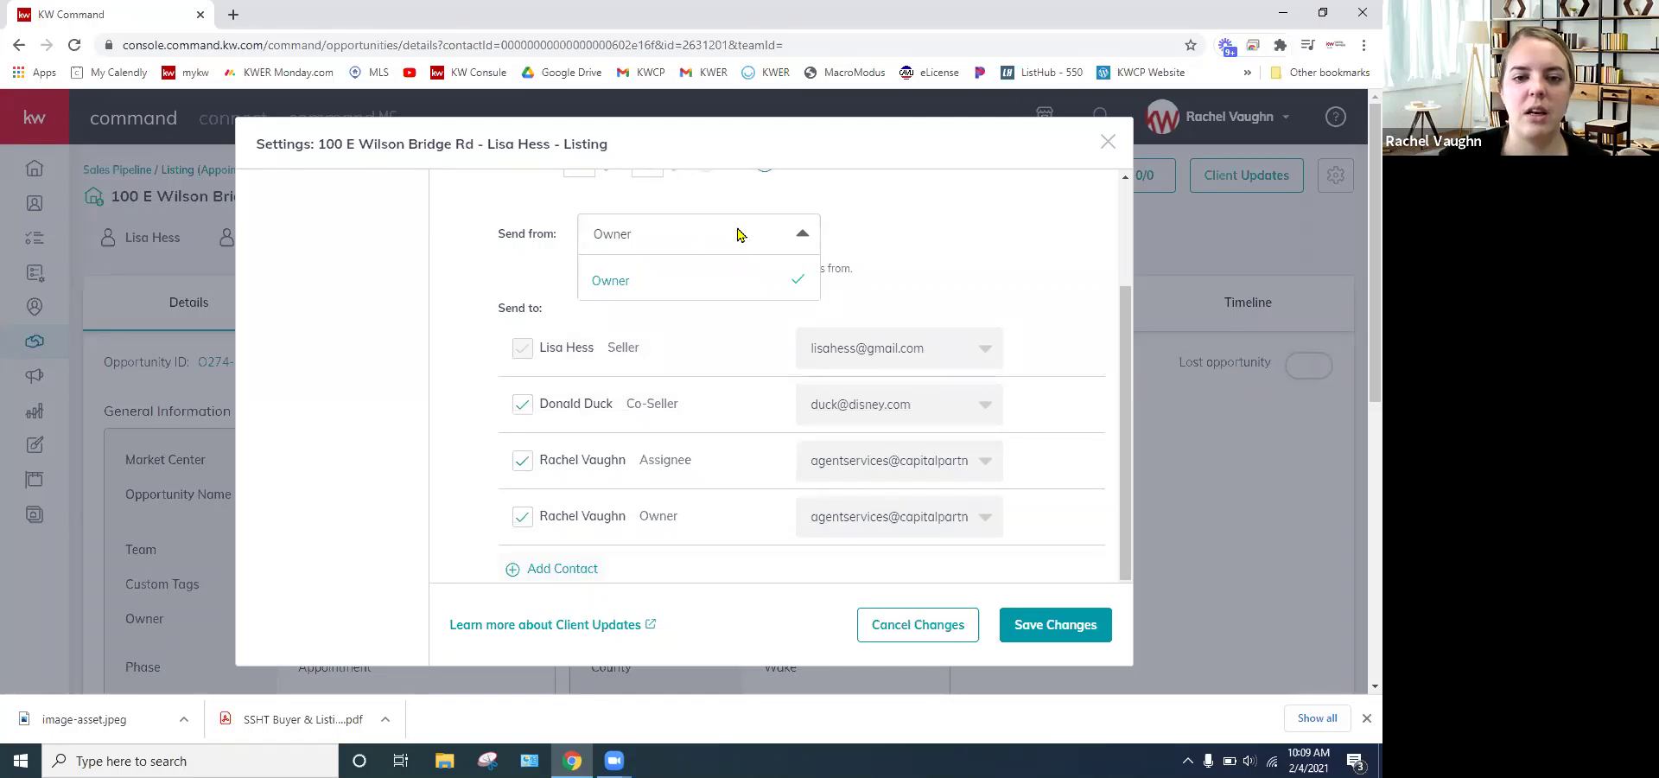
click(931, 248)
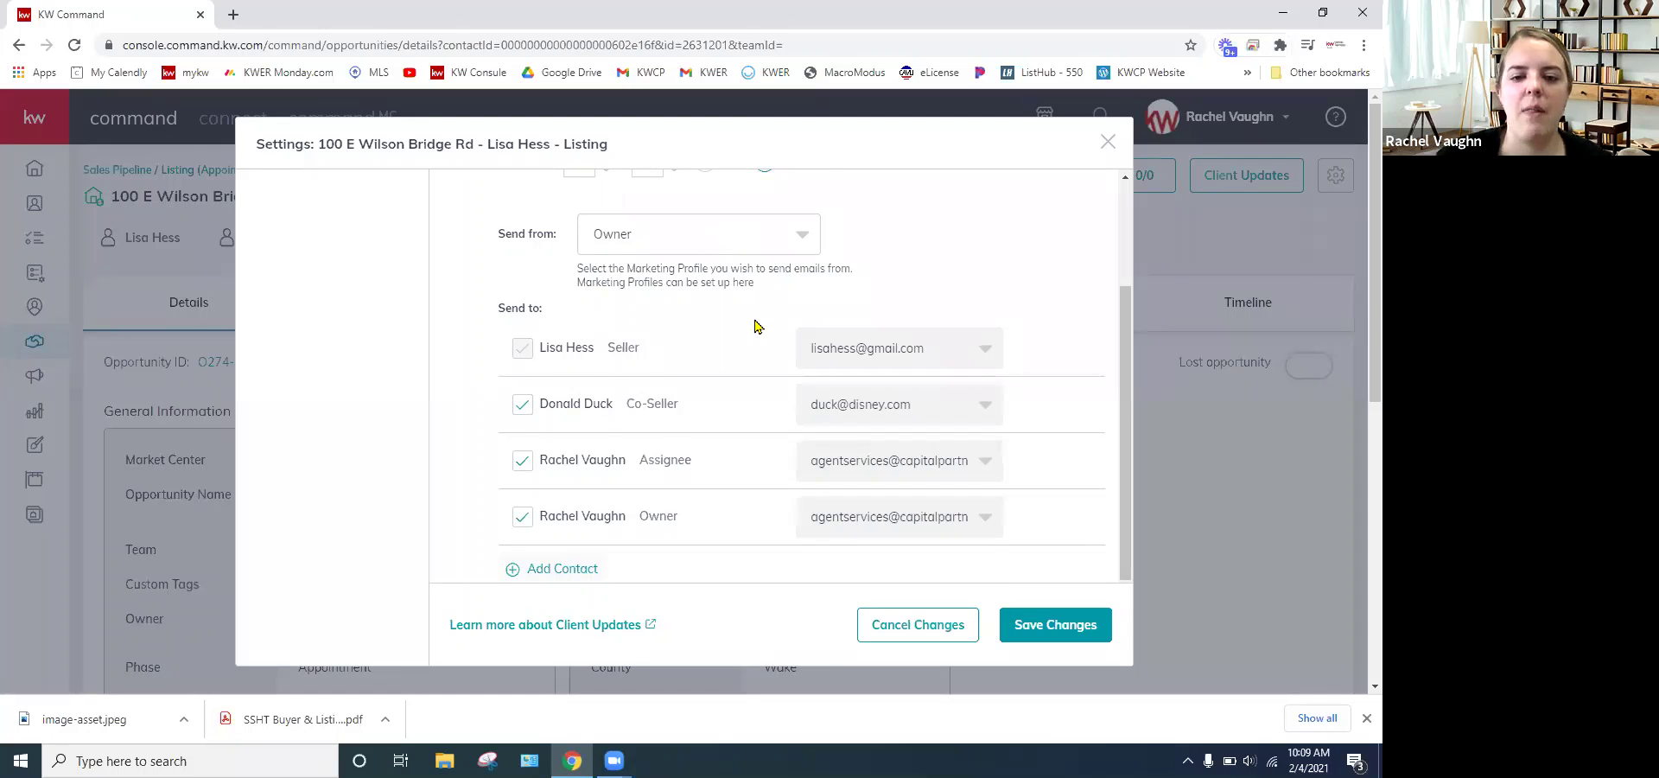
scroll(762, 336, down, 1)
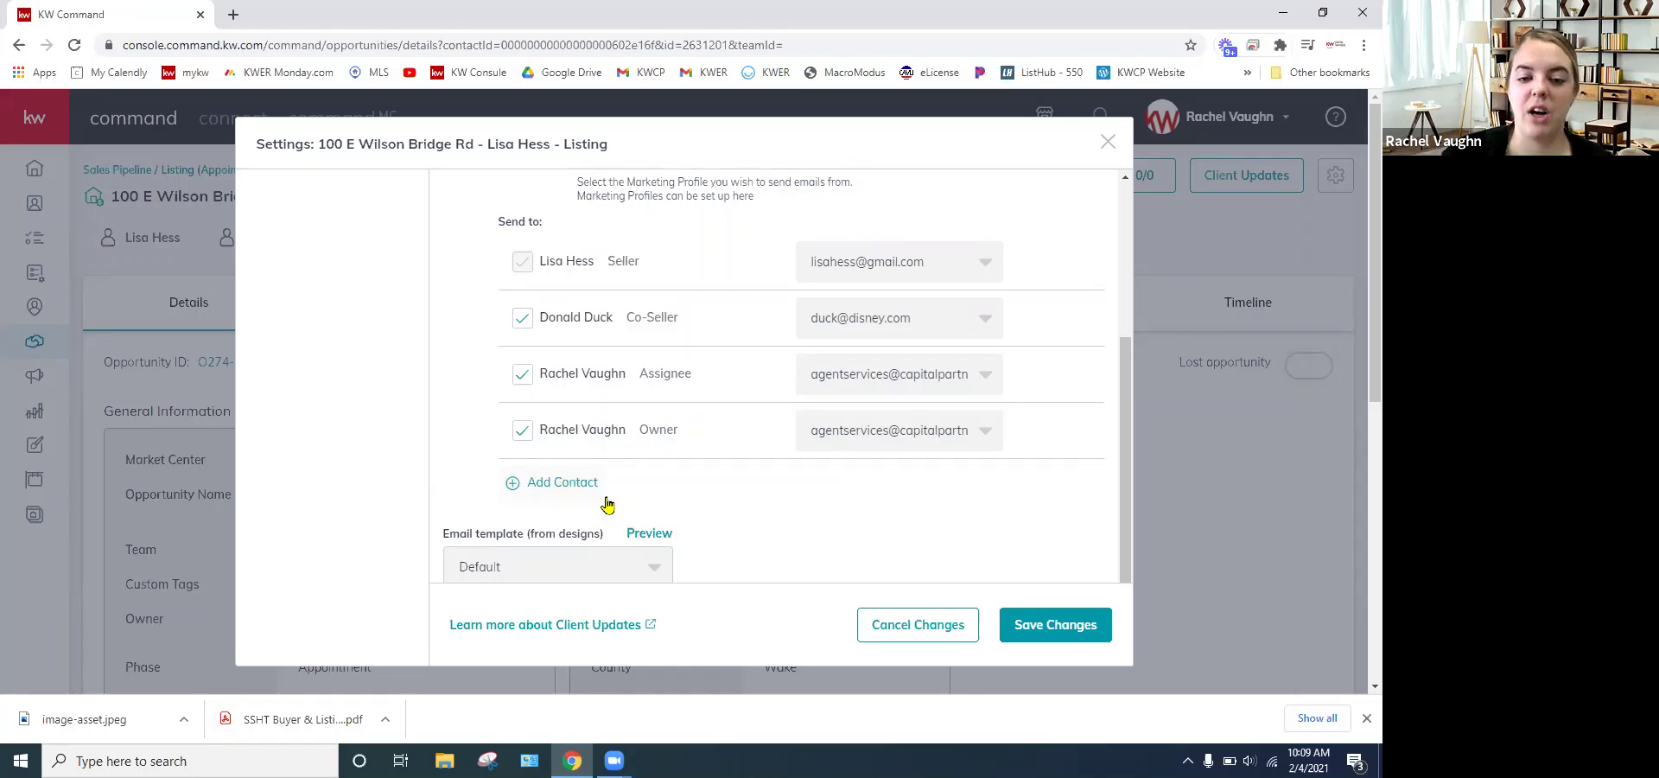
- Check the Send to contacts and contact search list, then scroll to the Default email template
click(563, 482)
scroll(644, 395, down, 1)
click(640, 399)
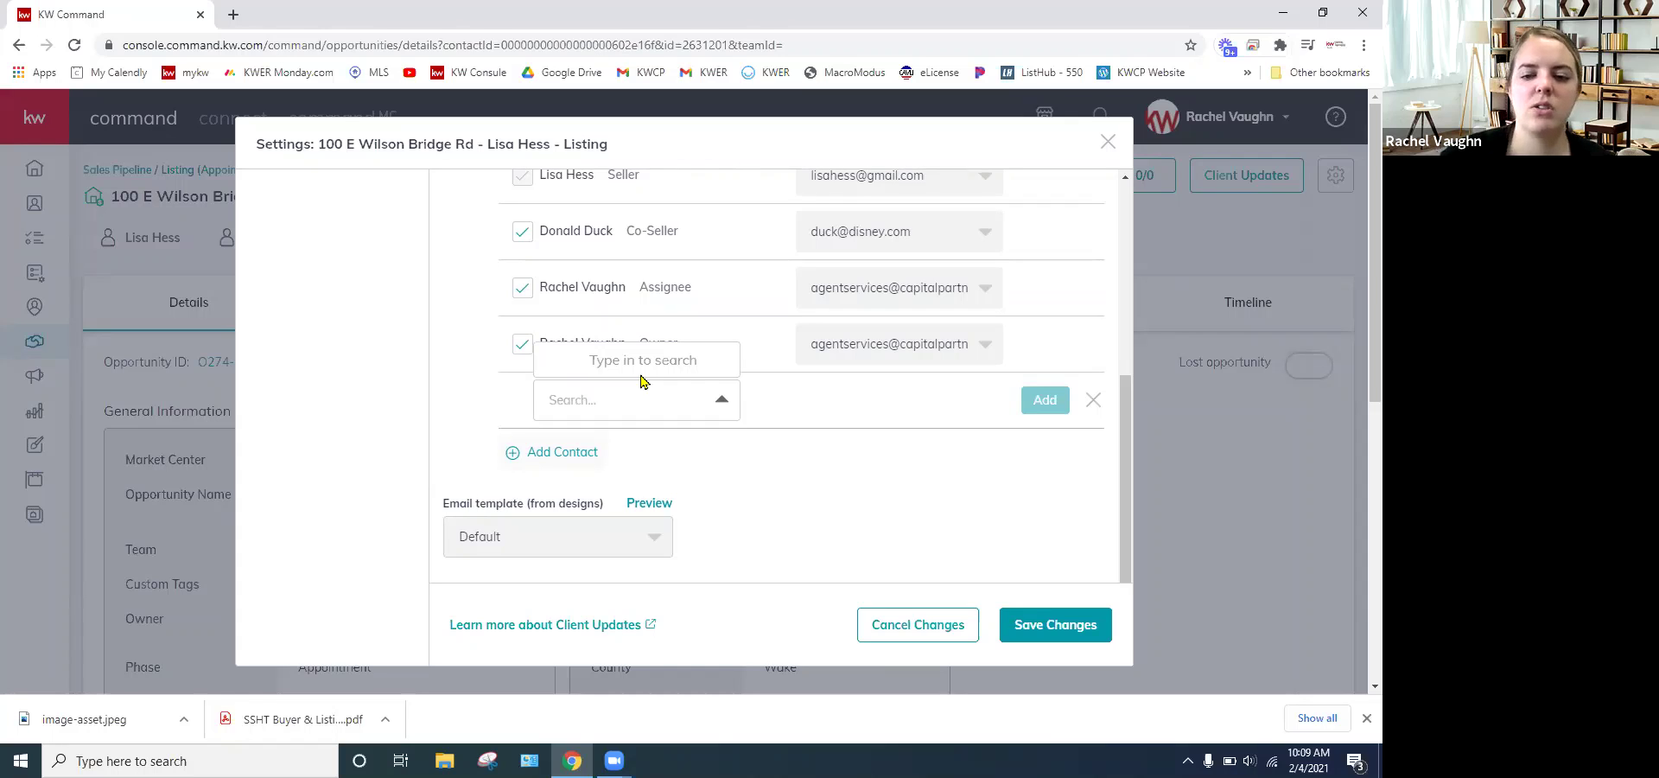
click(816, 409)
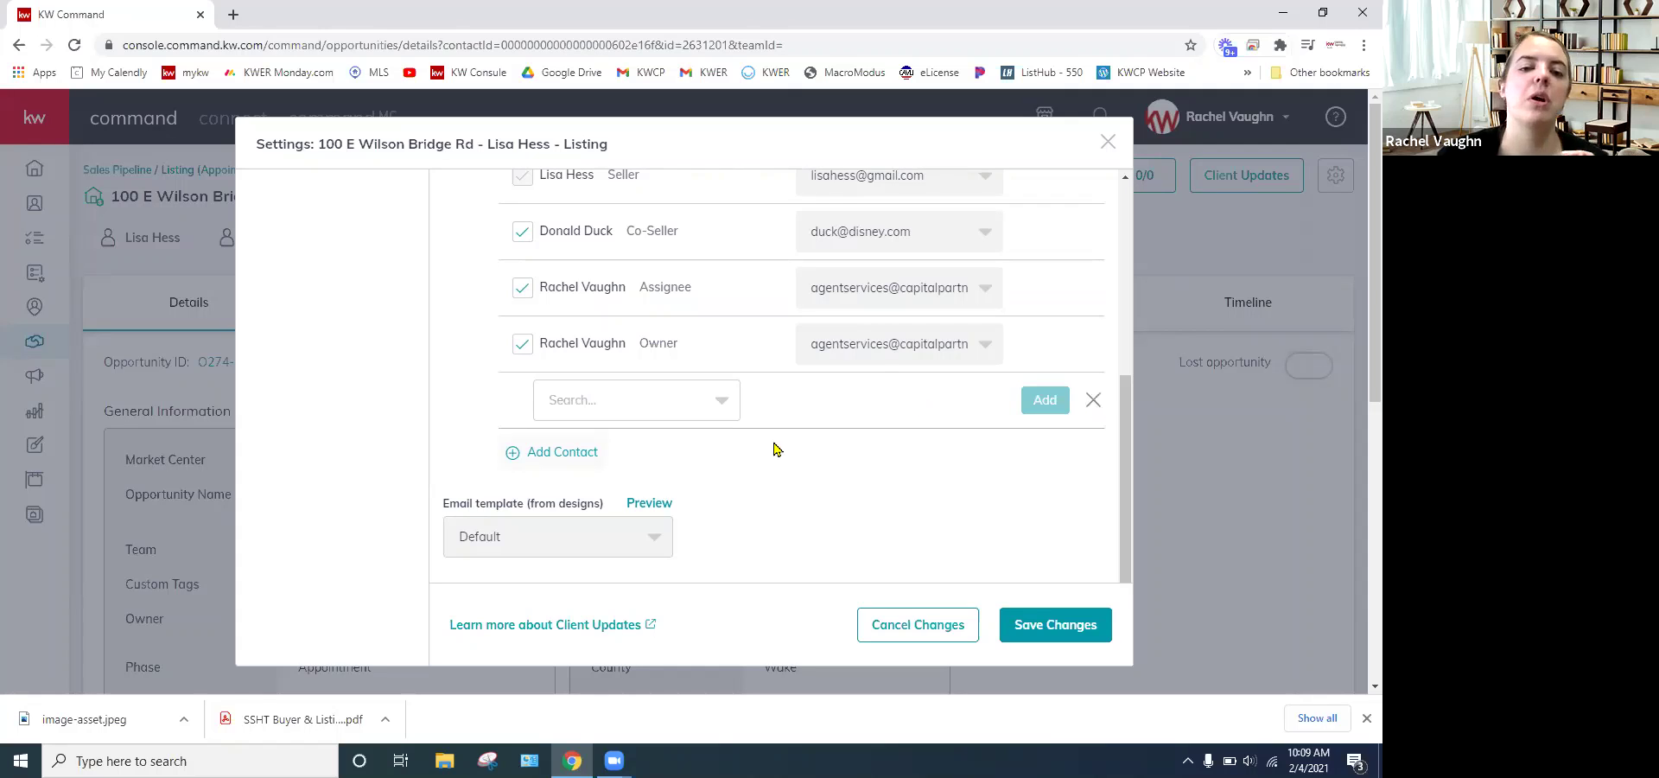
scroll(771, 450, up, 1)
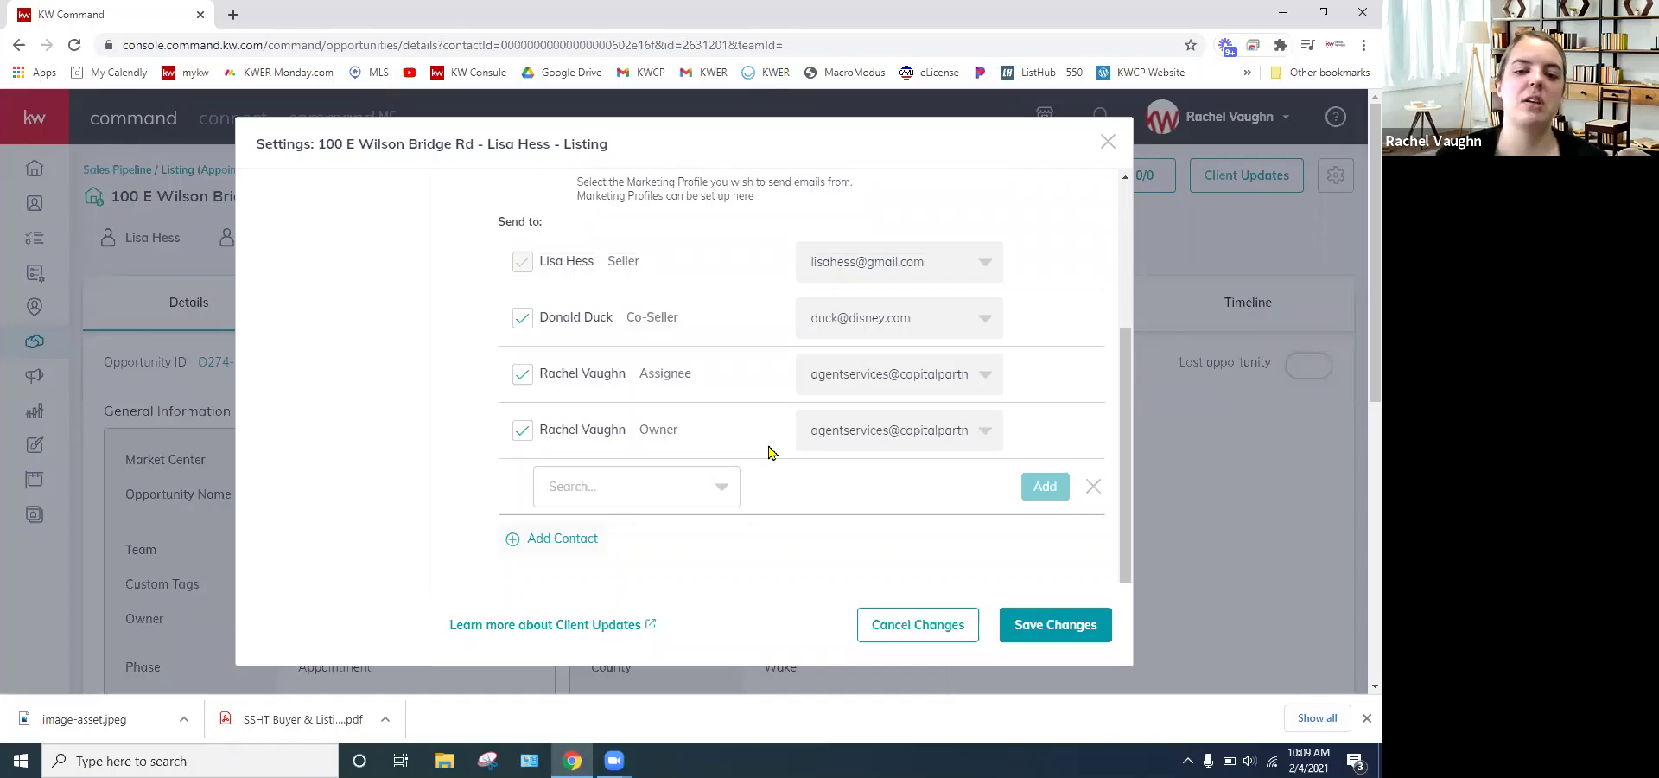
scroll(625, 402, down, 1)
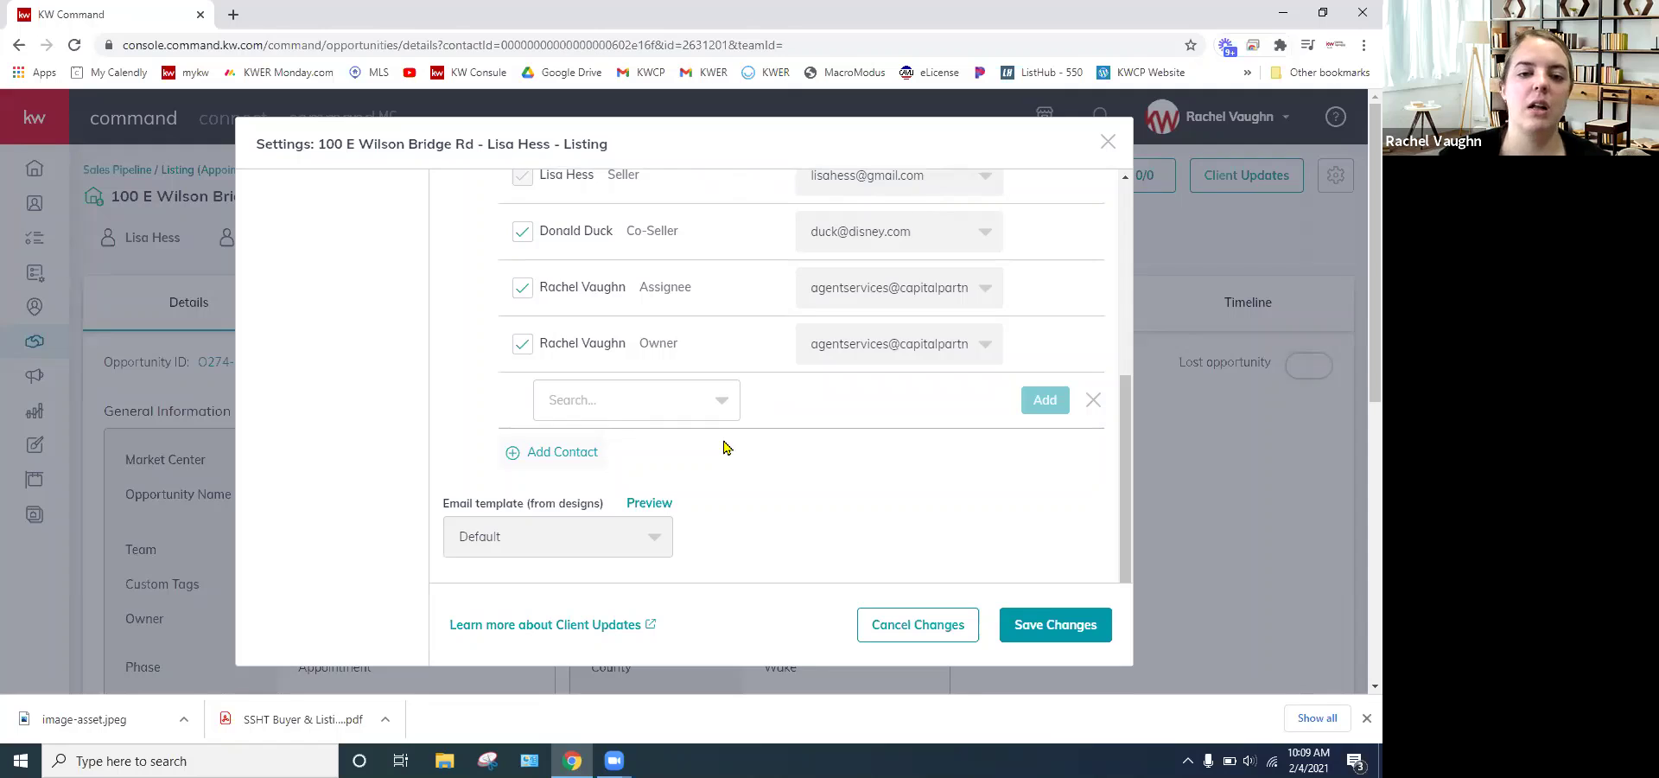
scroll(724, 447, up, 4)
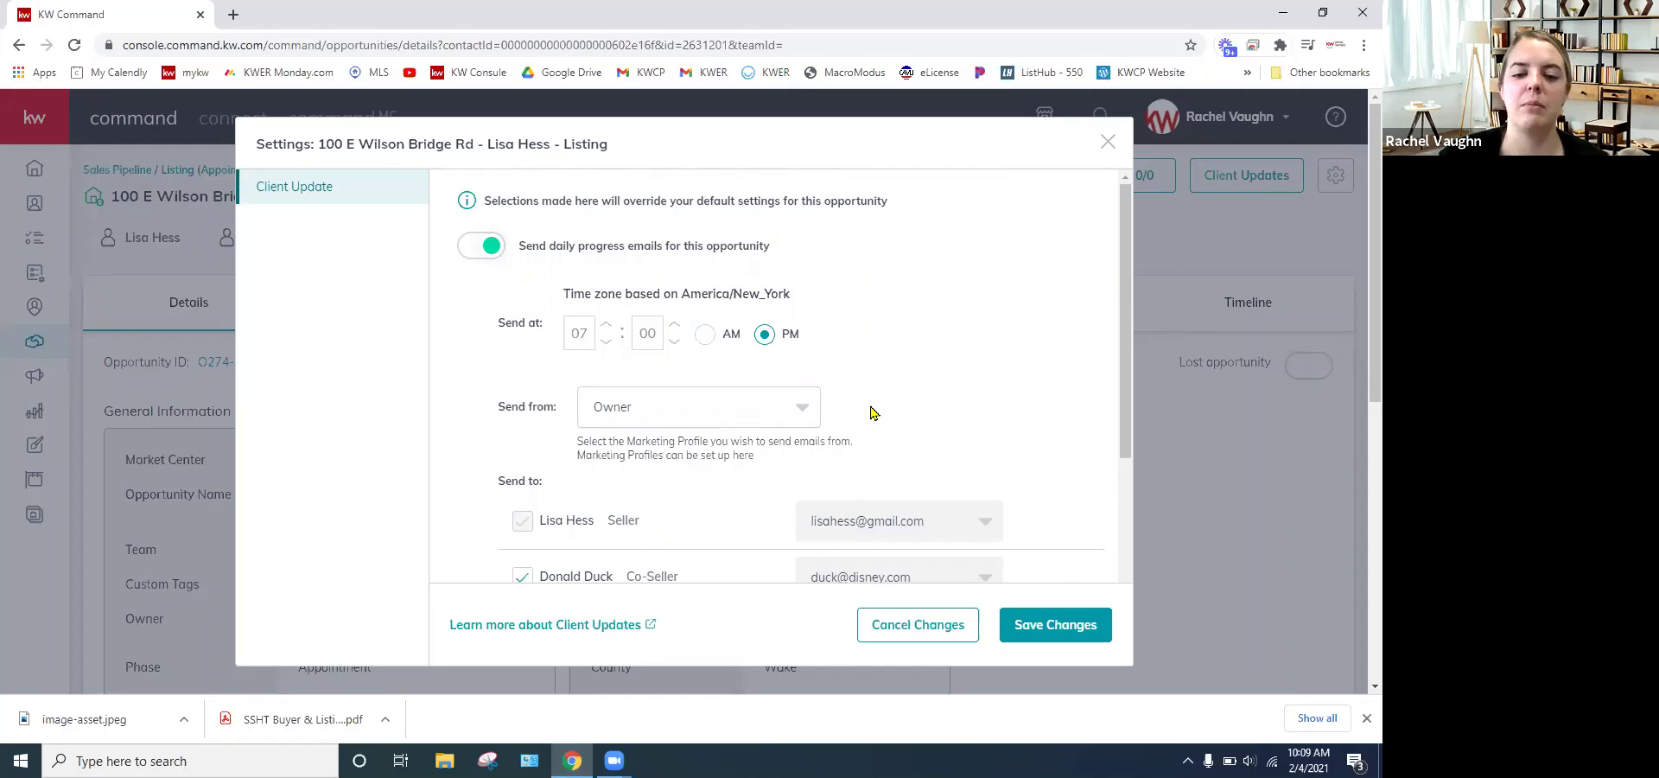
scroll(874, 401, down, 2)
scroll(837, 408, up, 2)
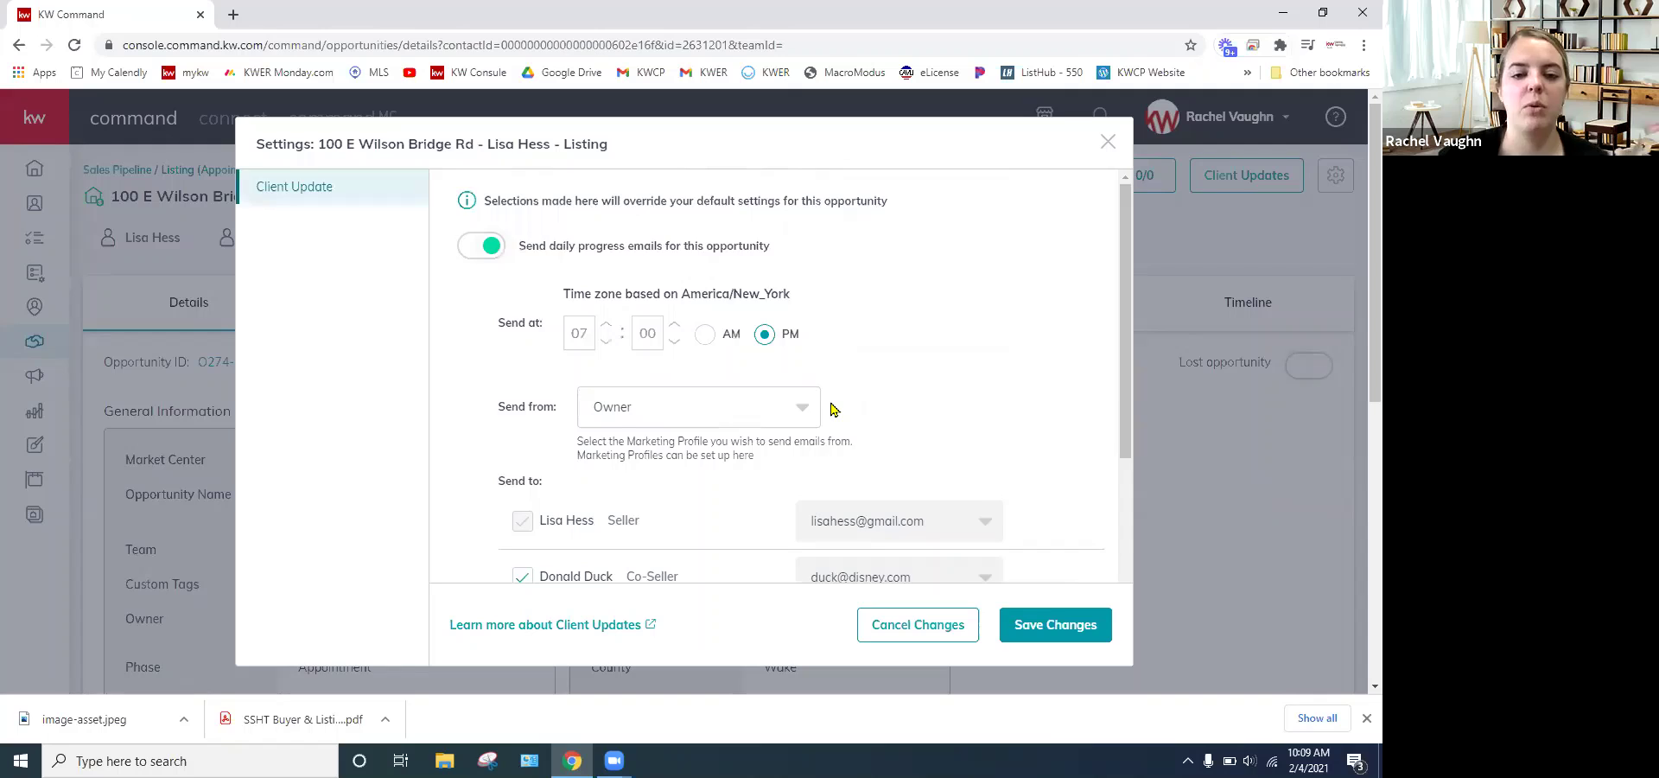
scroll(834, 409, down, 2)
scroll(832, 409, down, 1)
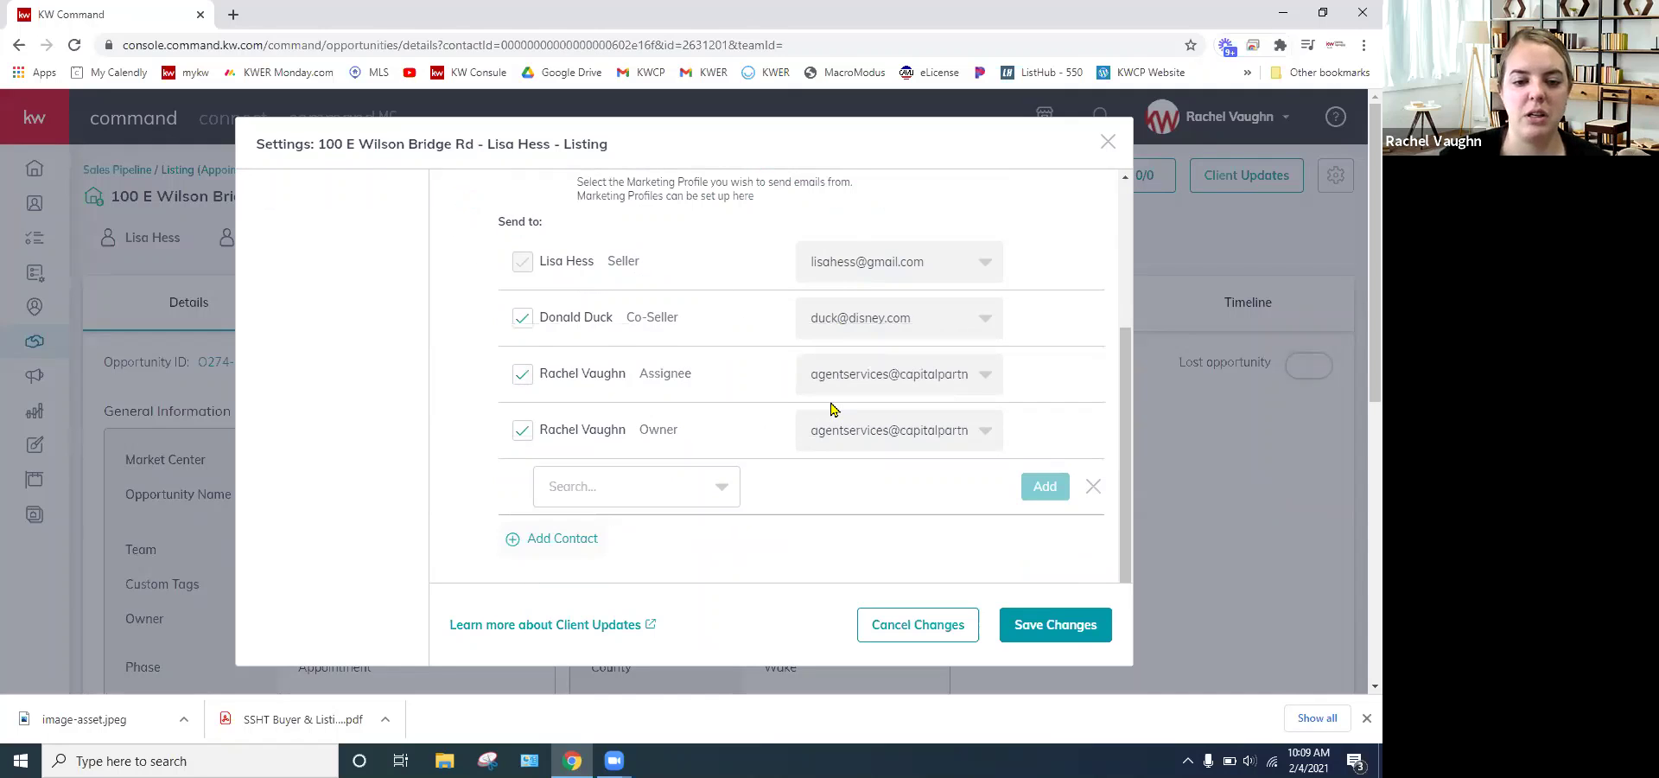
scroll(831, 409, down, 1)
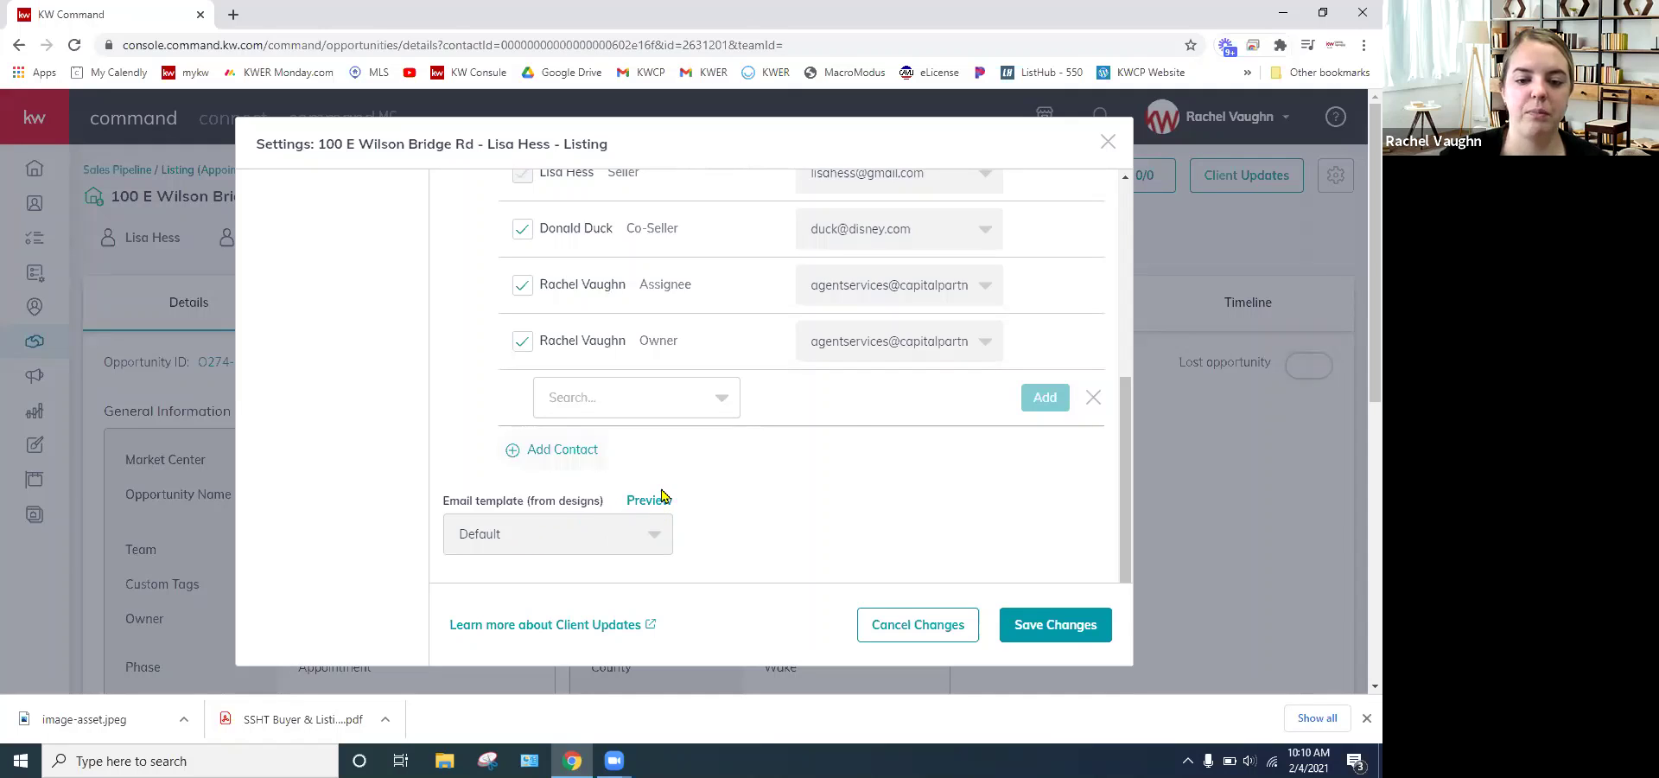
click(649, 503)
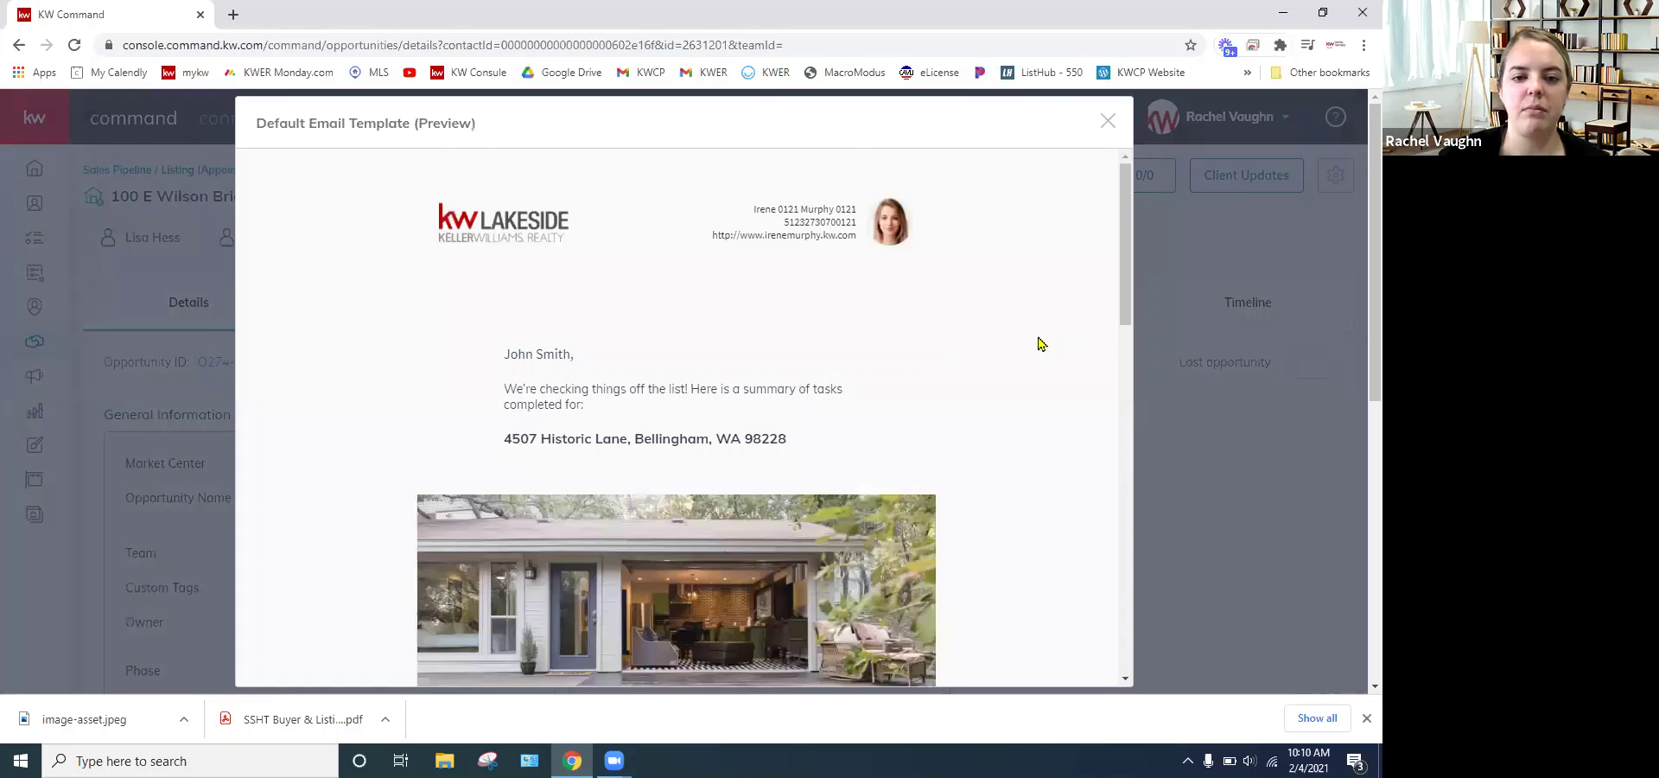
scroll(1050, 344, down, 1)
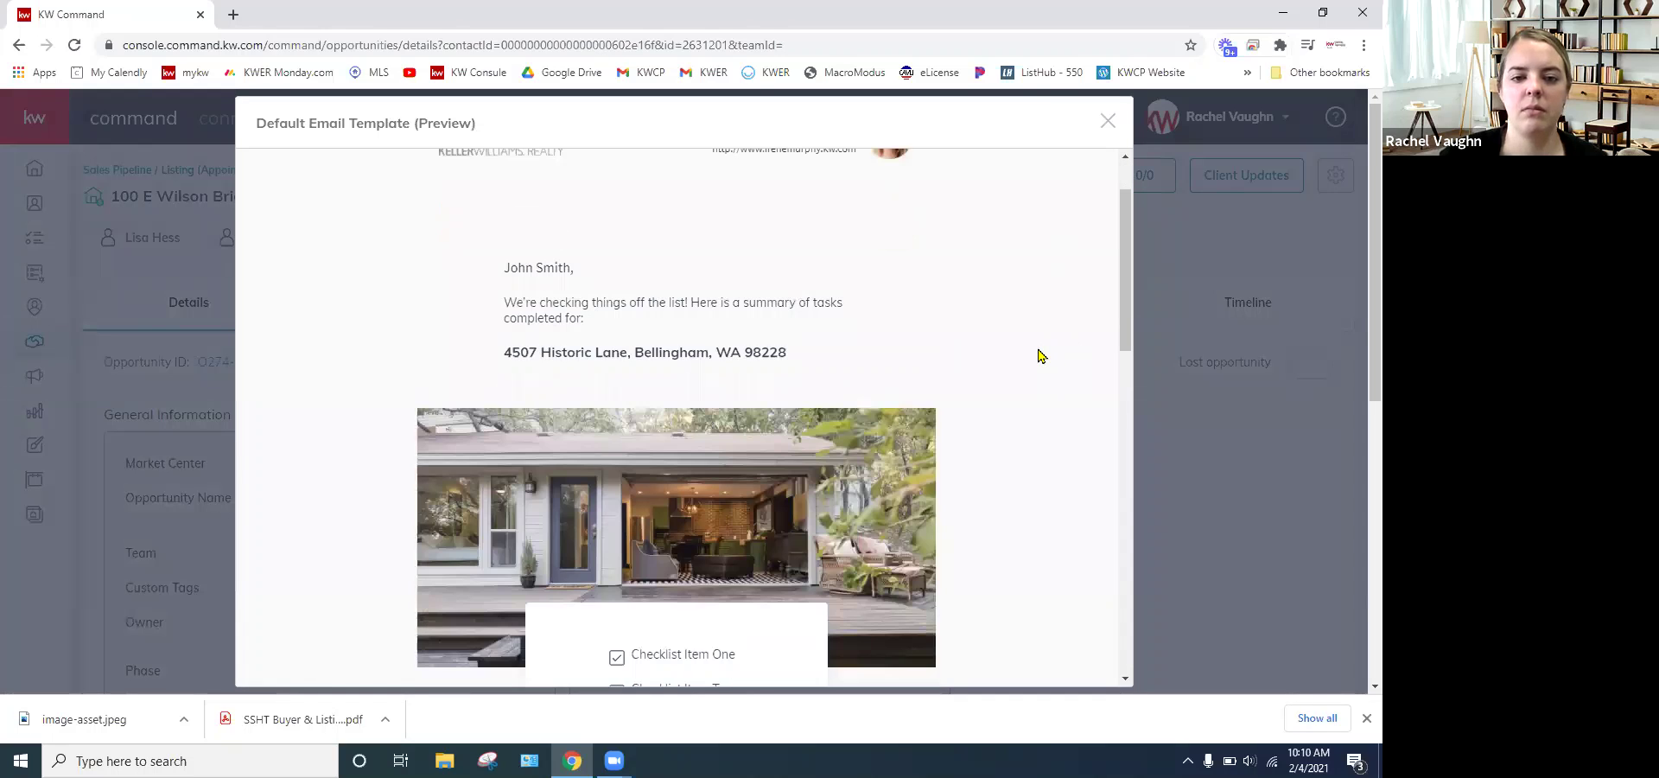
scroll(1041, 355, down, 1)
scroll(1041, 355, down, 1)
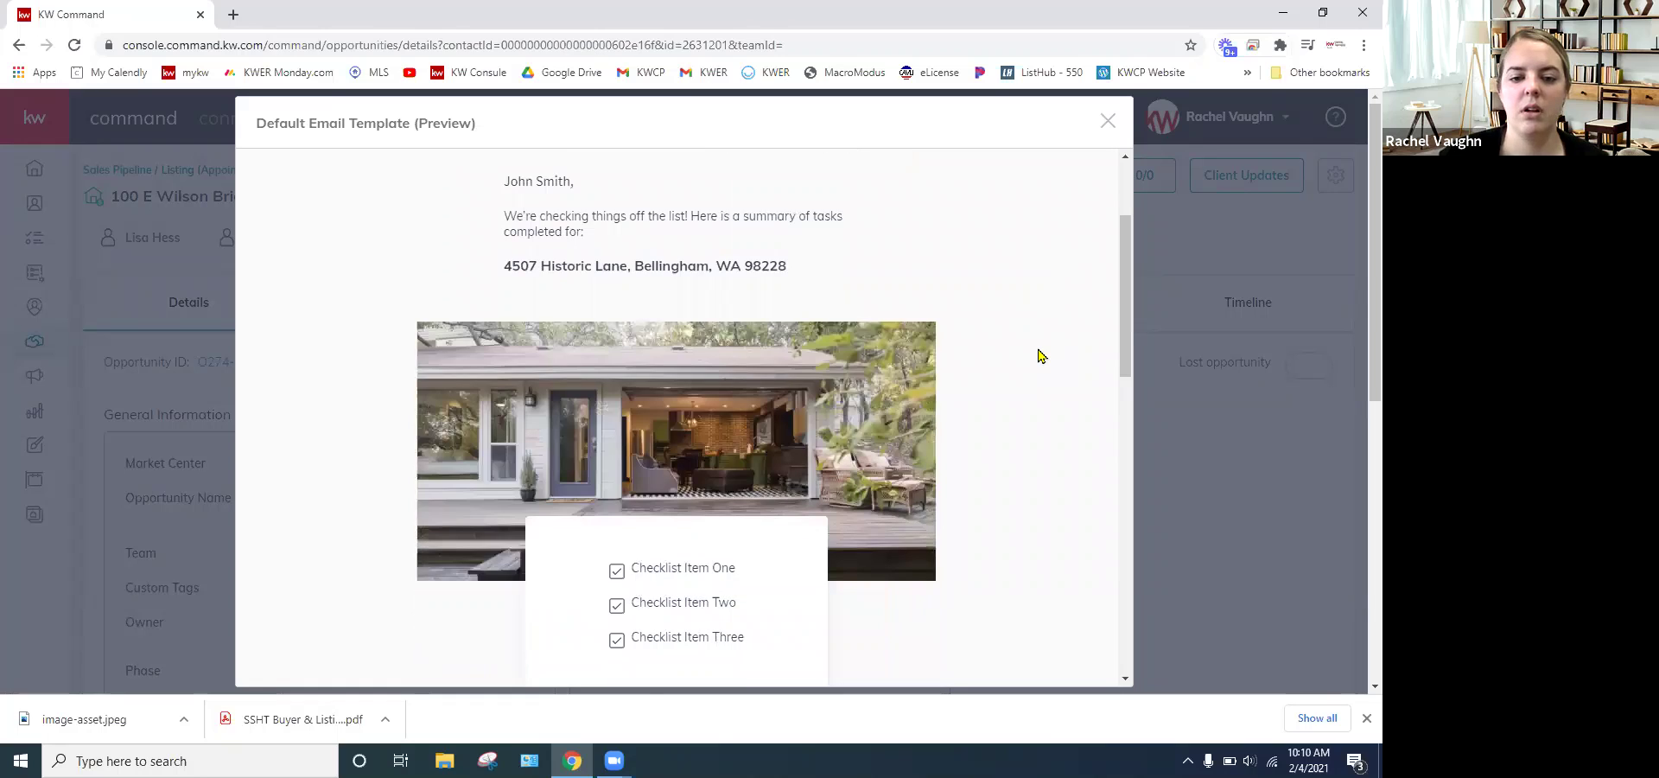
scroll(1041, 355, down, 2)
scroll(1041, 355, down, 3)
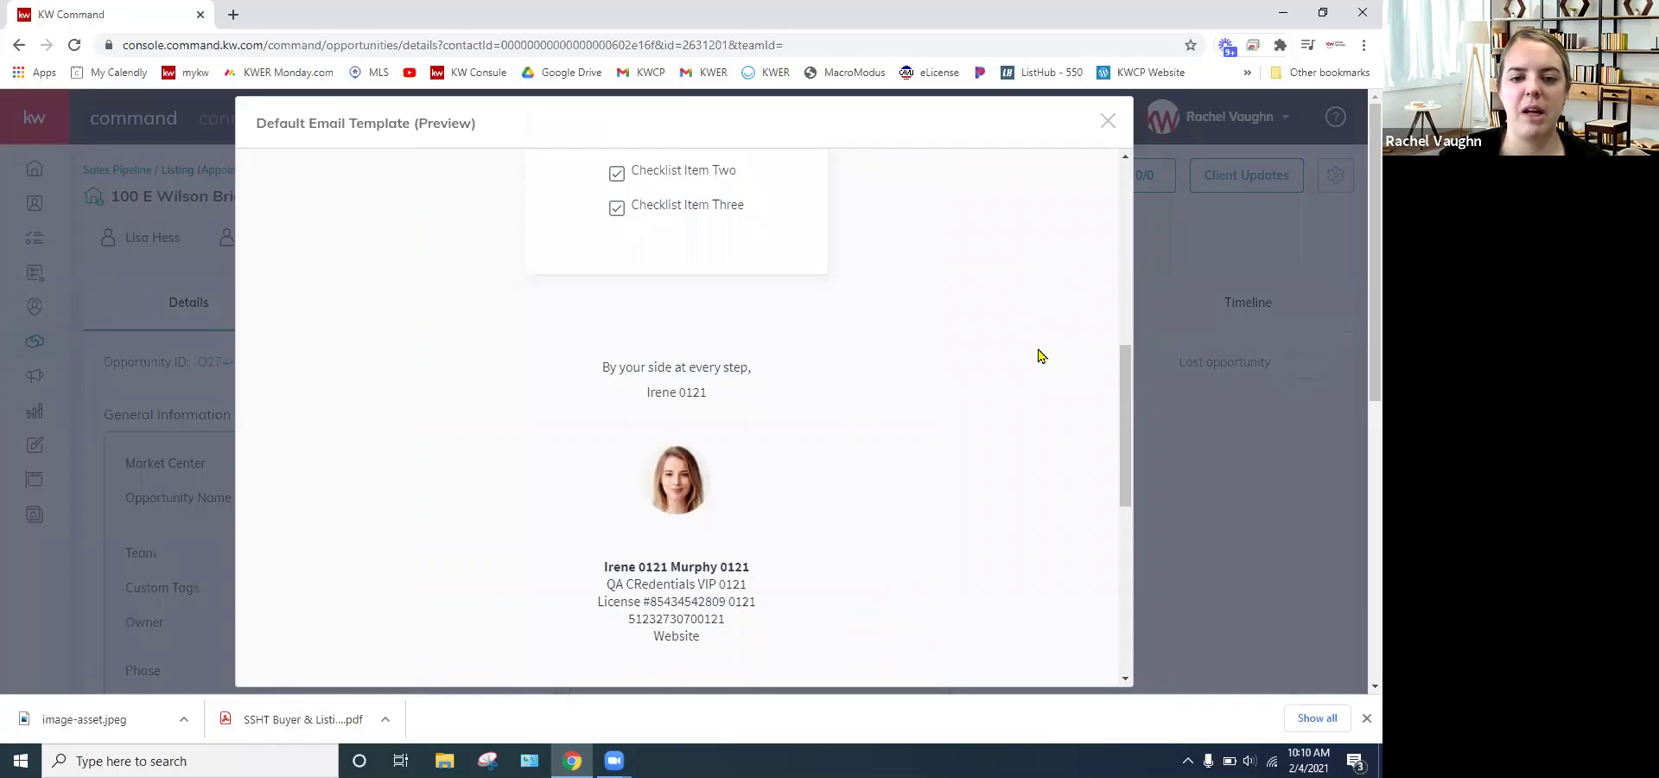
scroll(1041, 355, up, 1)
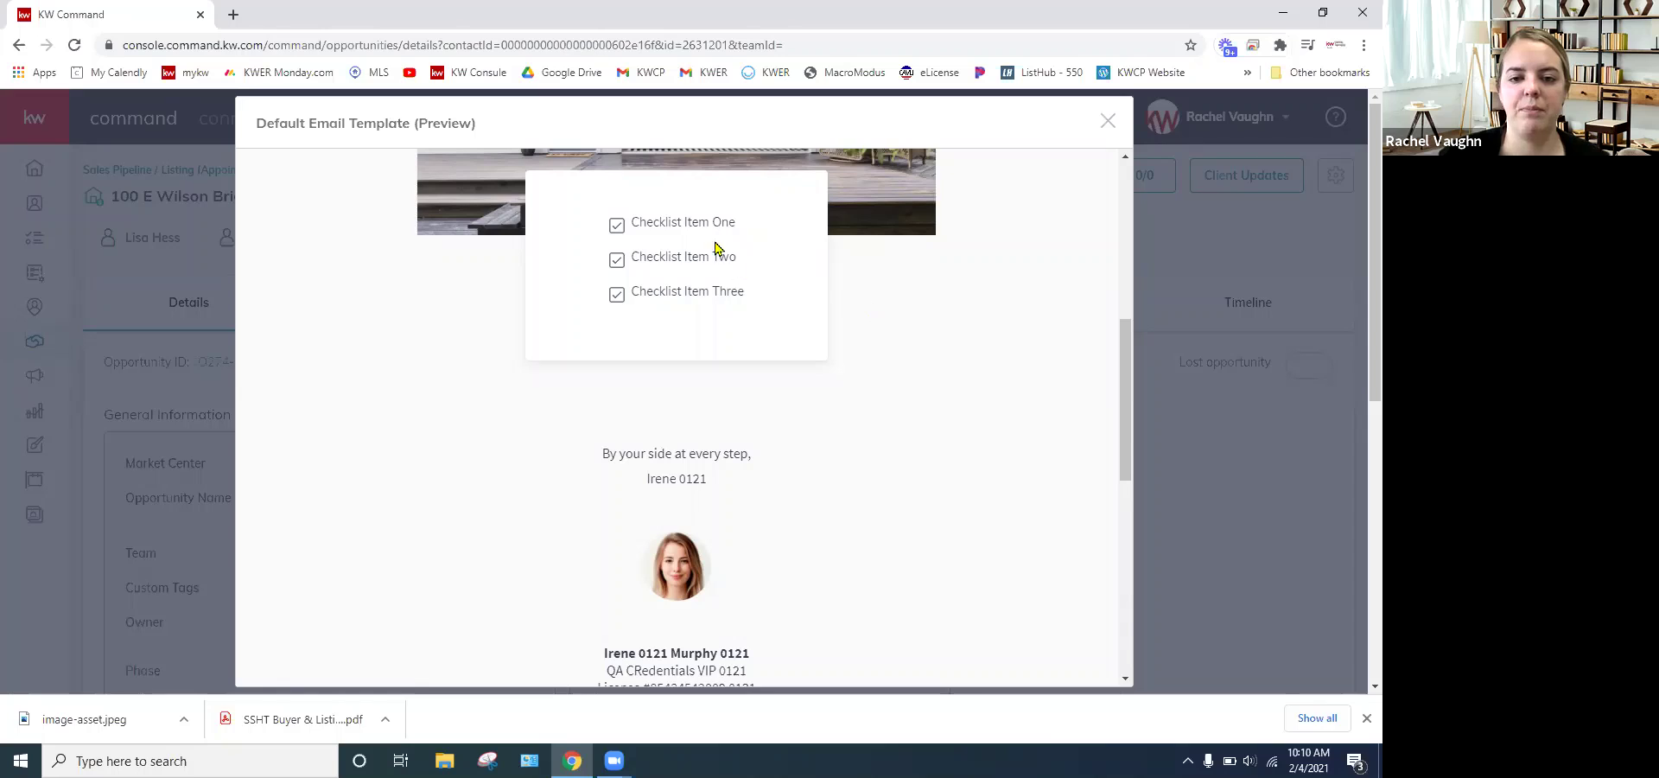
drag(725, 221, 845, 377)
scroll(847, 379, down, 2)
scroll(899, 371, down, 1)
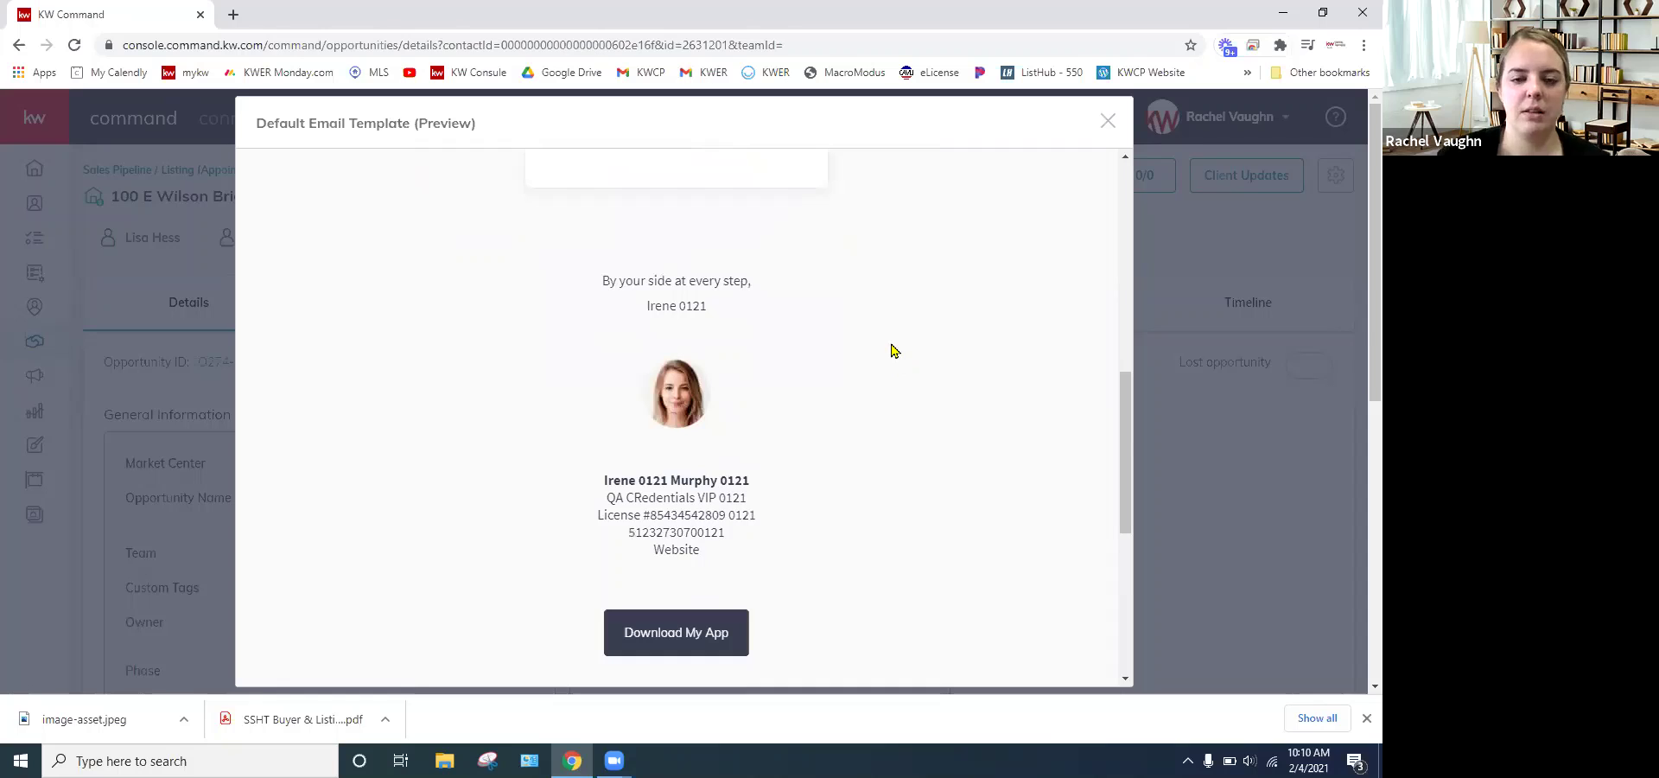
scroll(894, 350, down, 1)
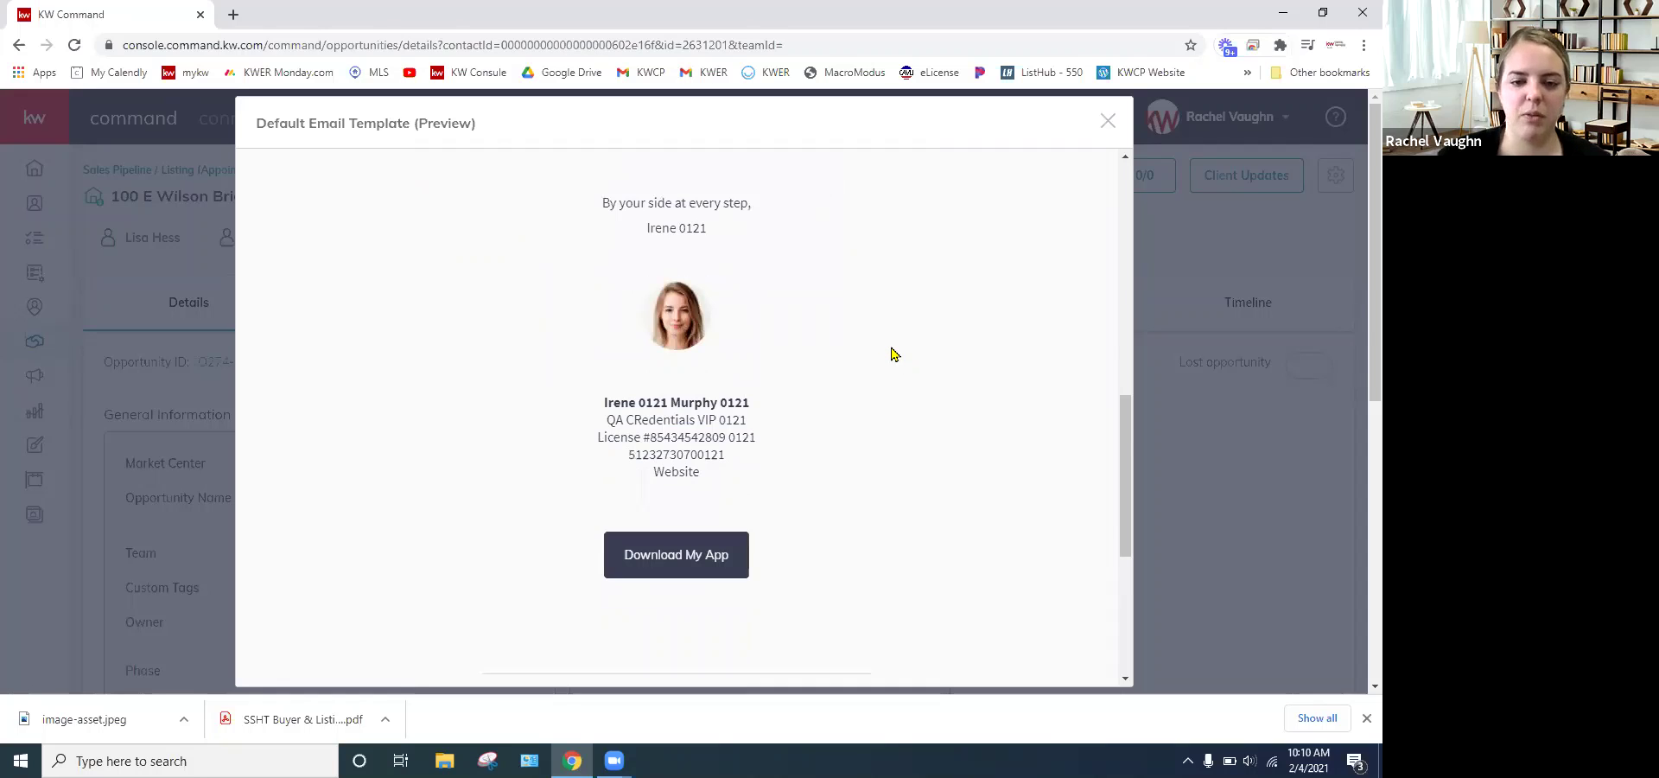
scroll(894, 354, down, 1)
scroll(895, 359, down, 2)
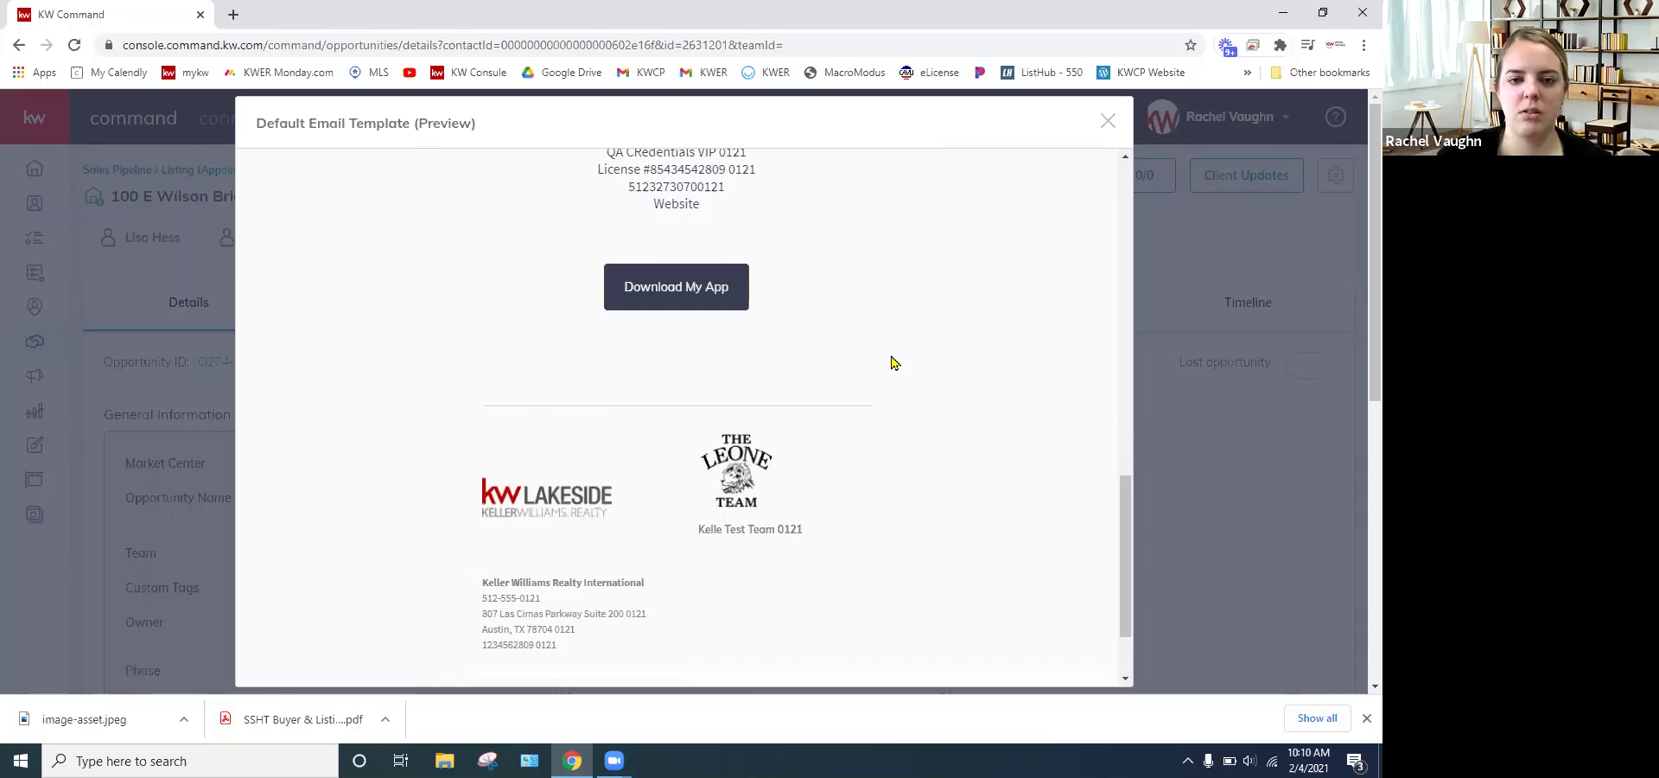
scroll(894, 363, down, 1)
scroll(894, 366, up, 2)
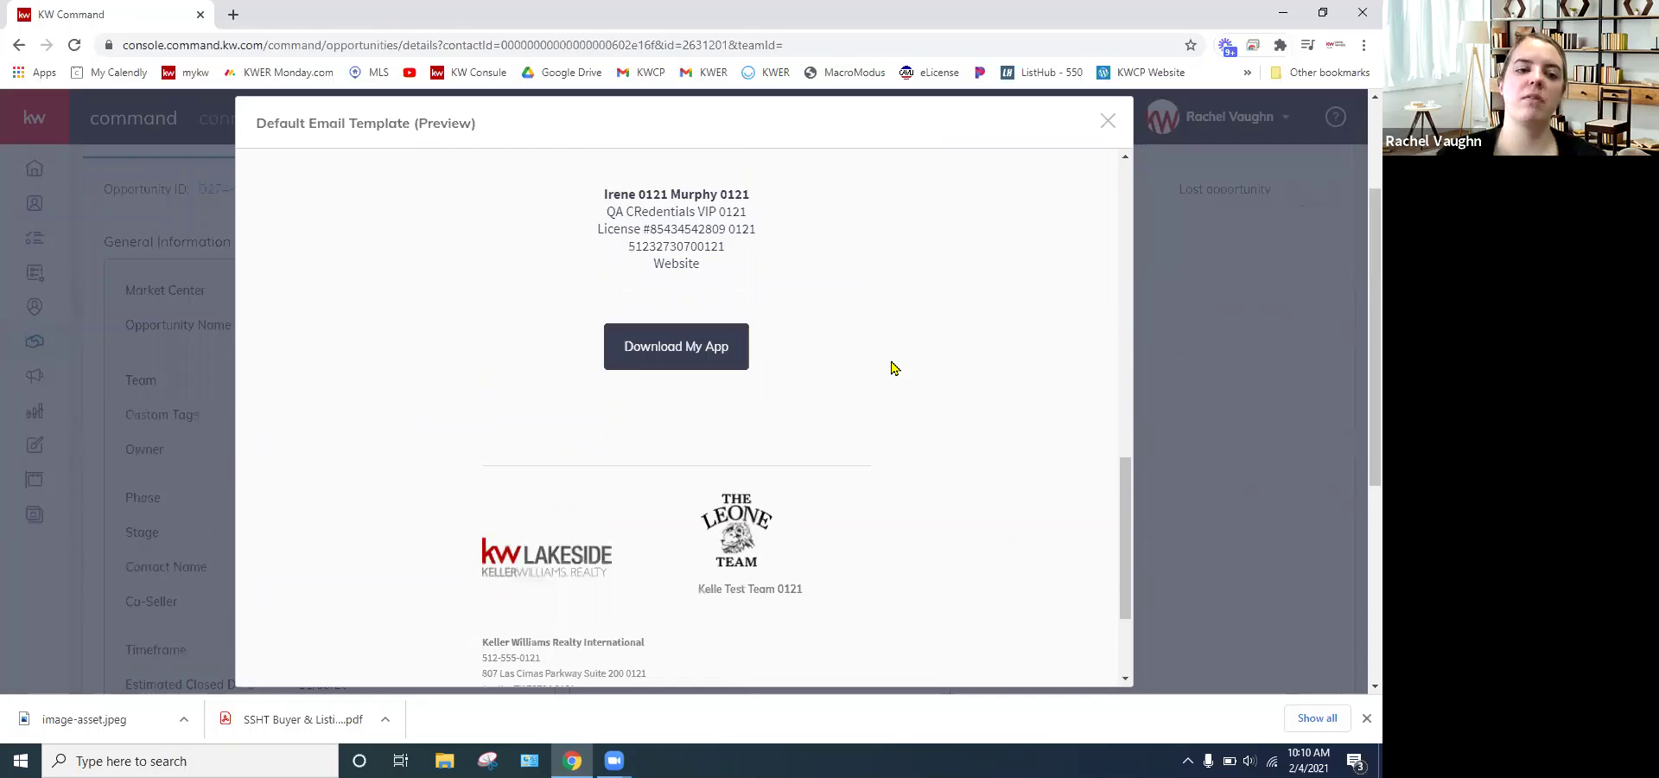
scroll(895, 368, up, 1)
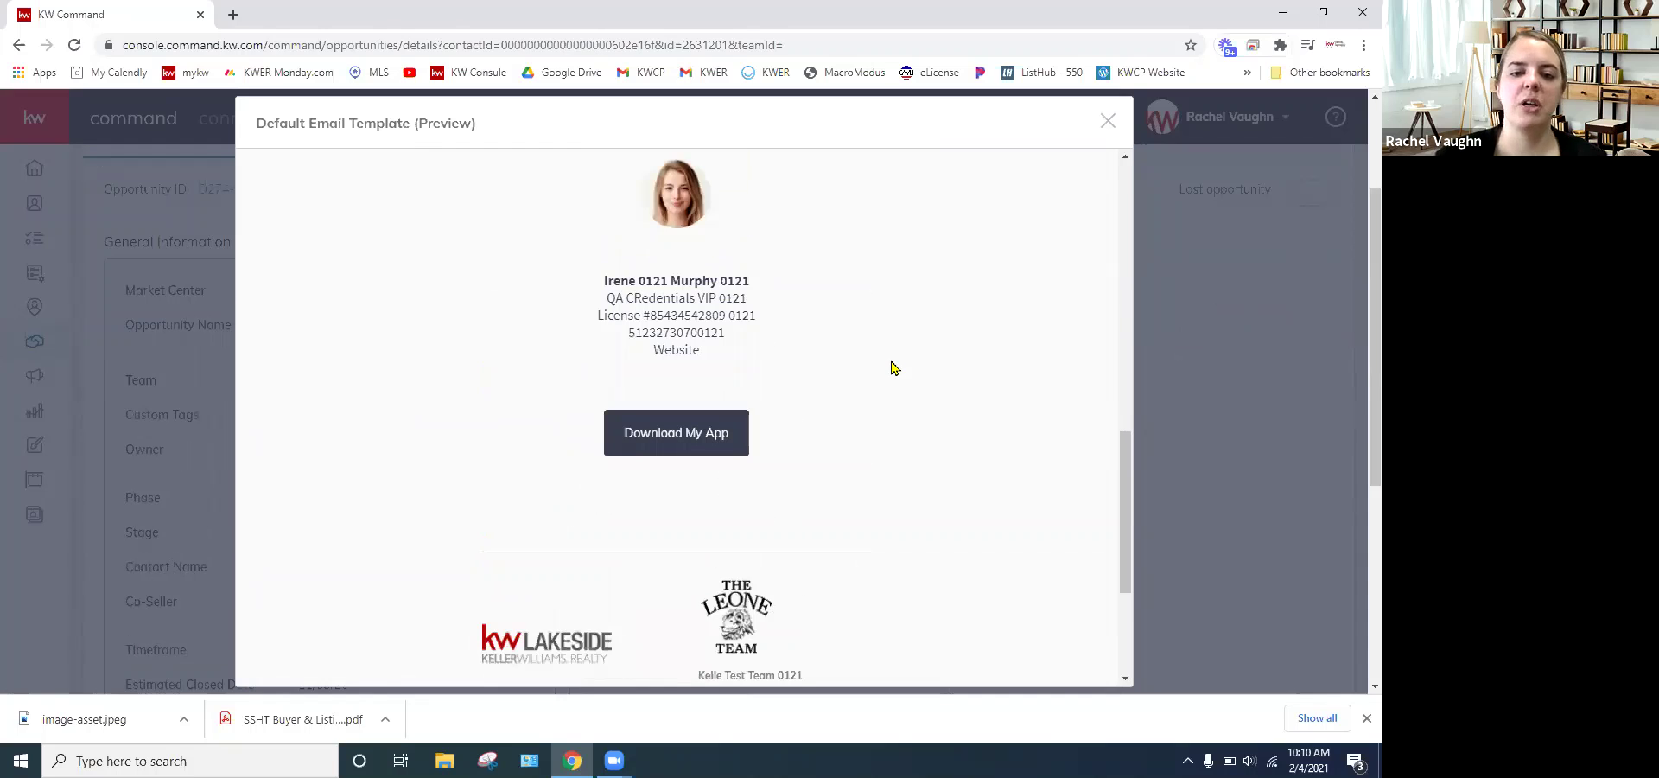
scroll(894, 368, up, 4)
scroll(890, 368, up, 4)
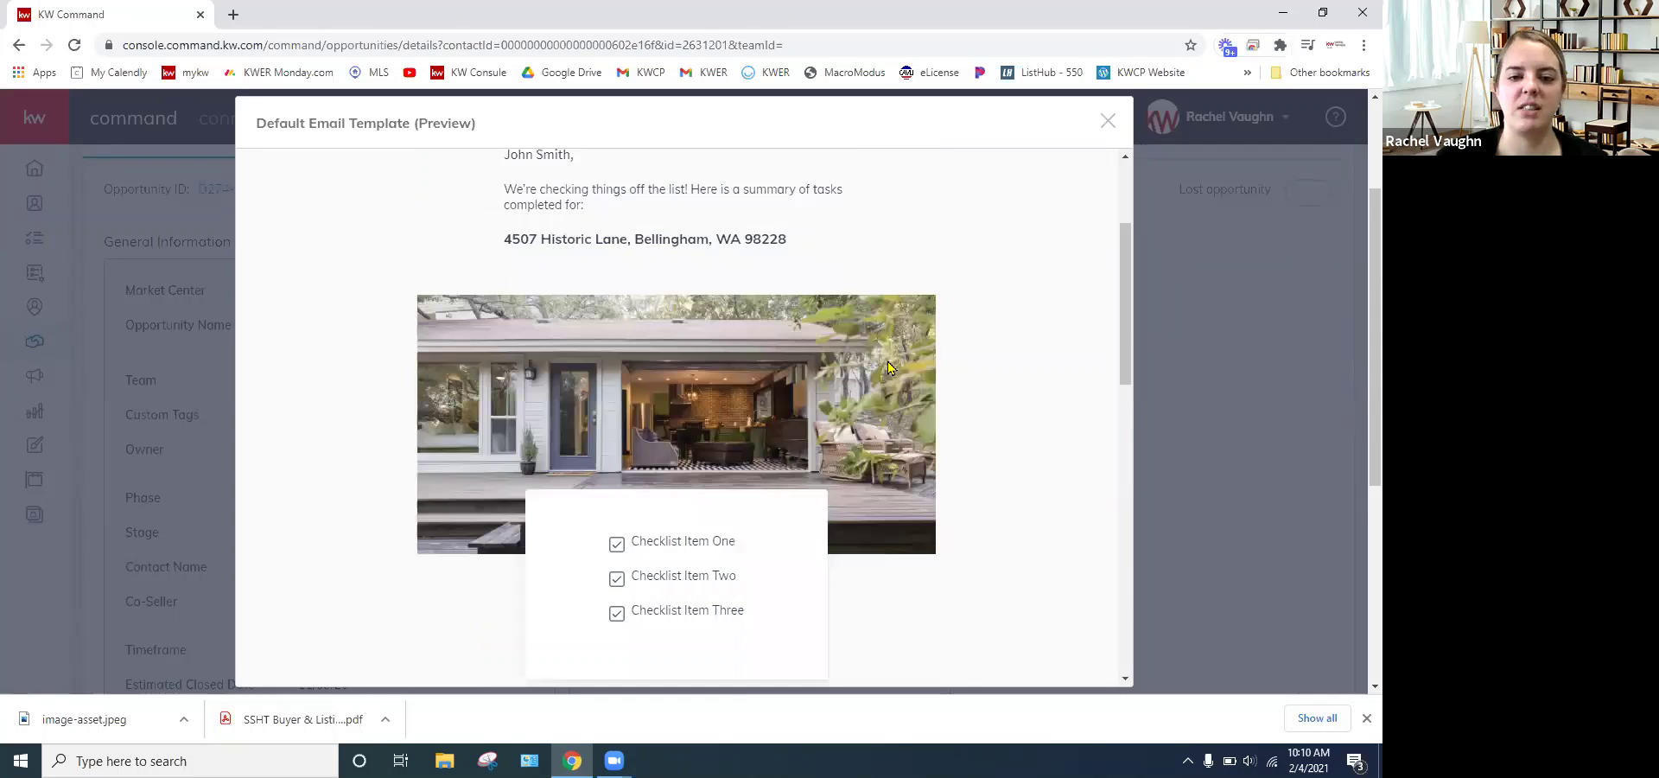
scroll(891, 368, up, 2)
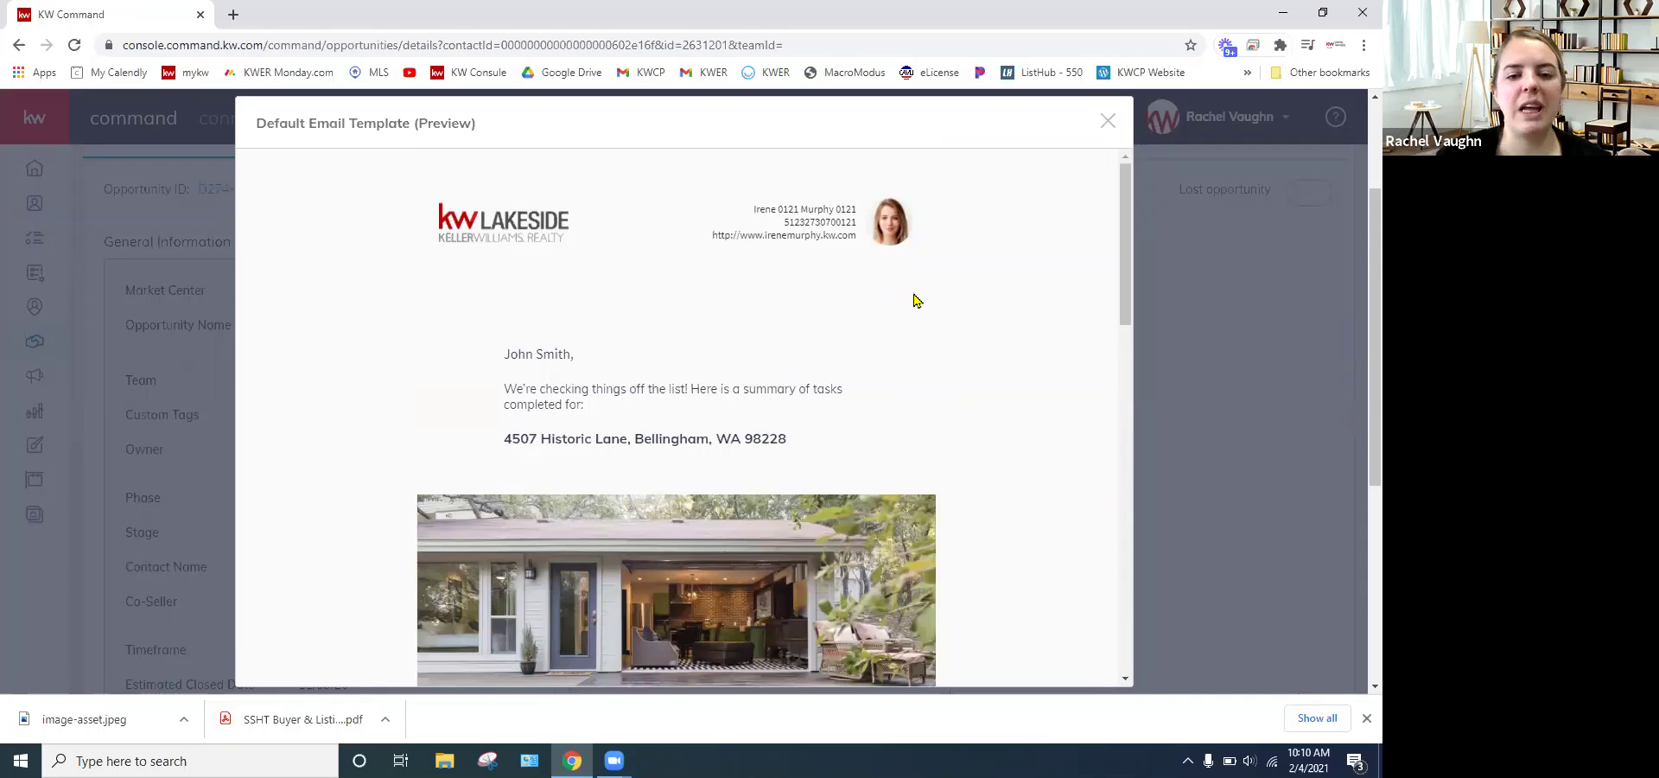
scroll(916, 307, down, 2)
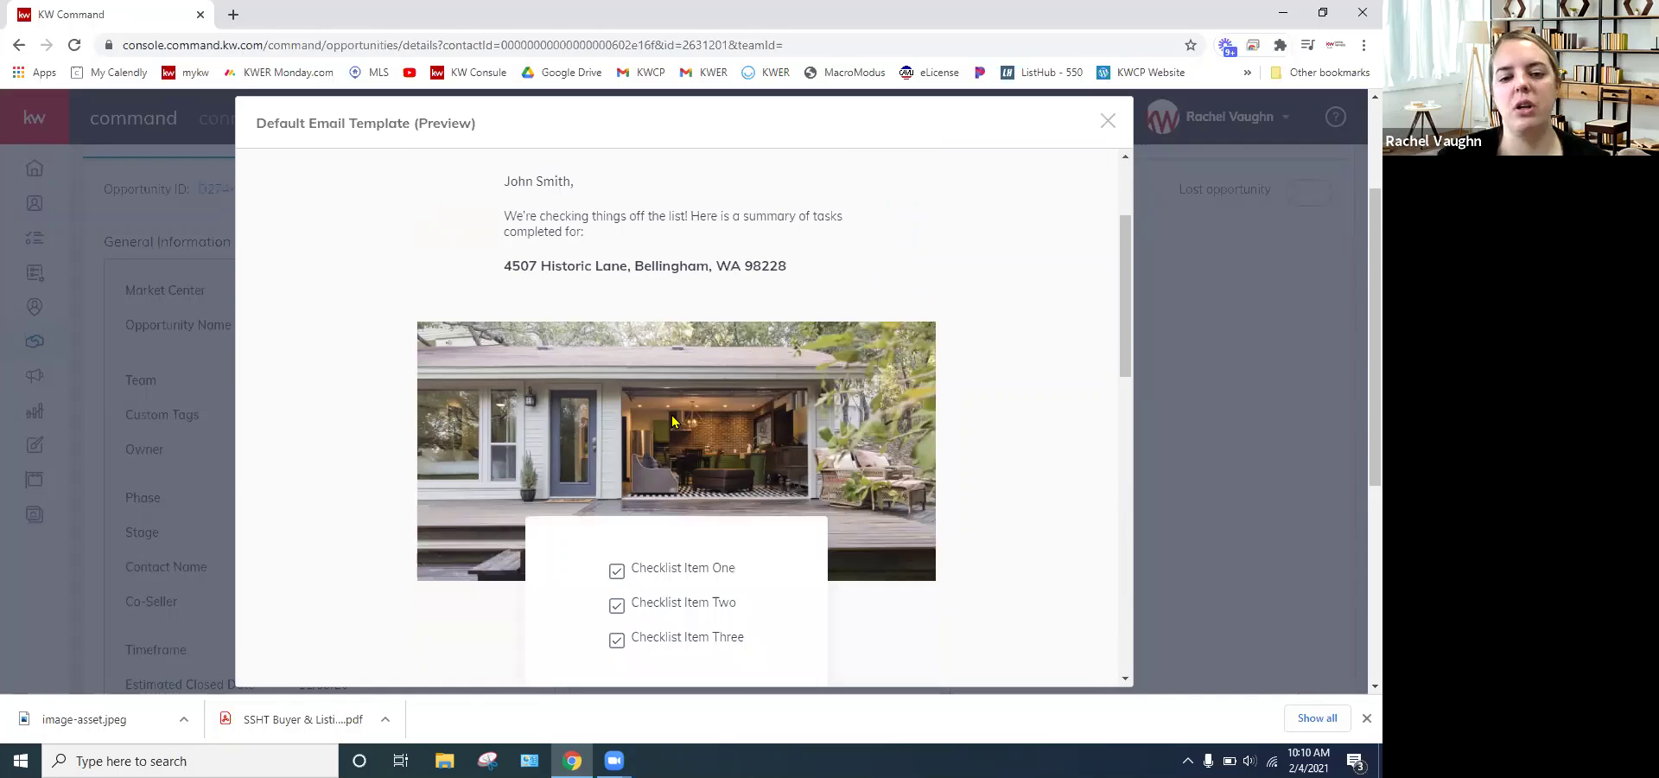
scroll(674, 425, down, 2)
scroll(670, 446, down, 4)
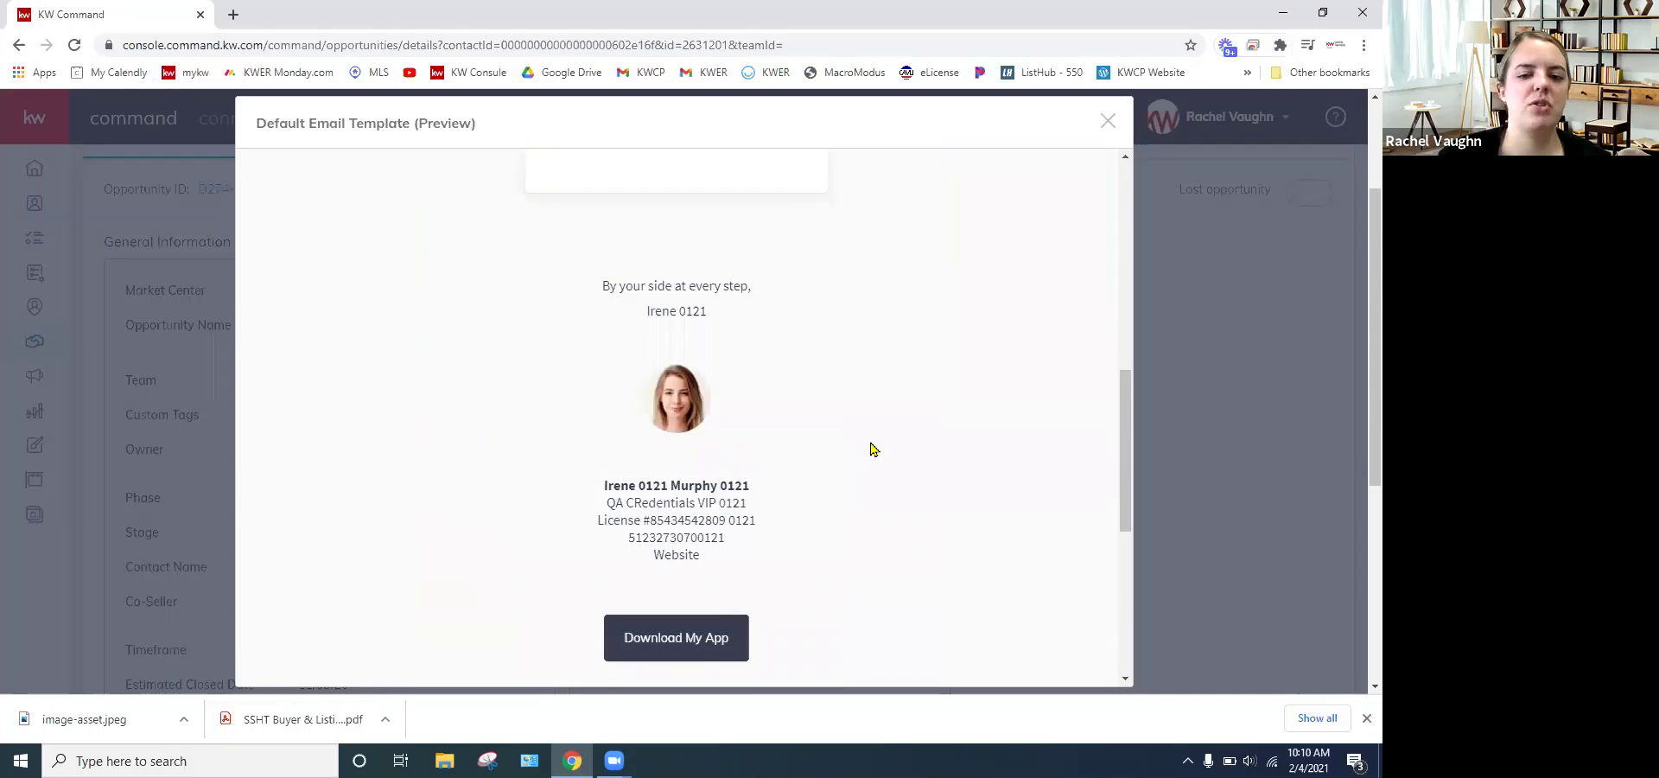
scroll(871, 449, down, 2)
scroll(864, 447, down, 2)
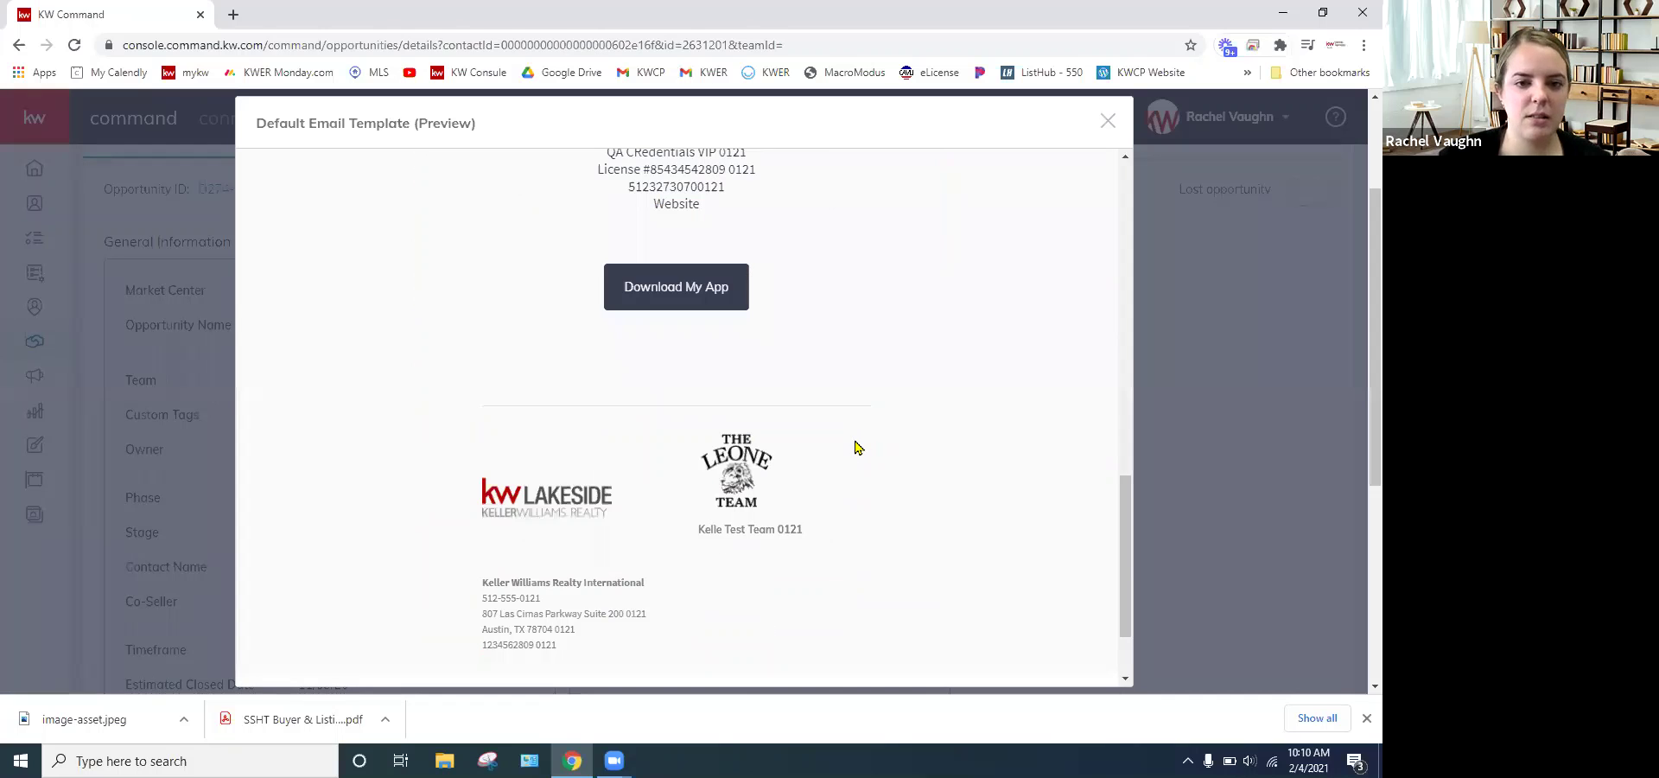
scroll(854, 448, down, 2)
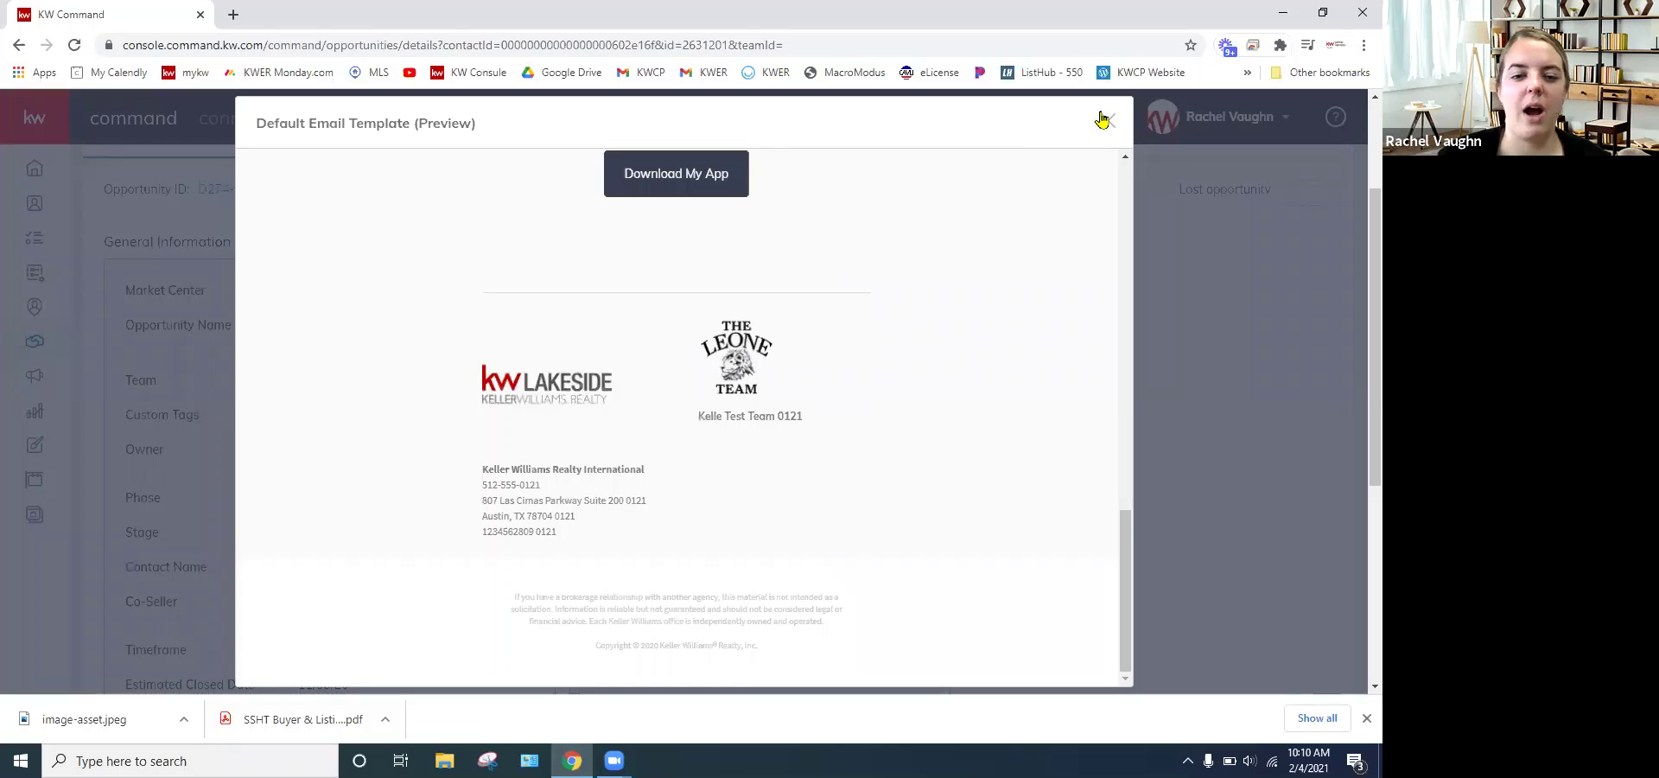
scroll(915, 457, up, 3)
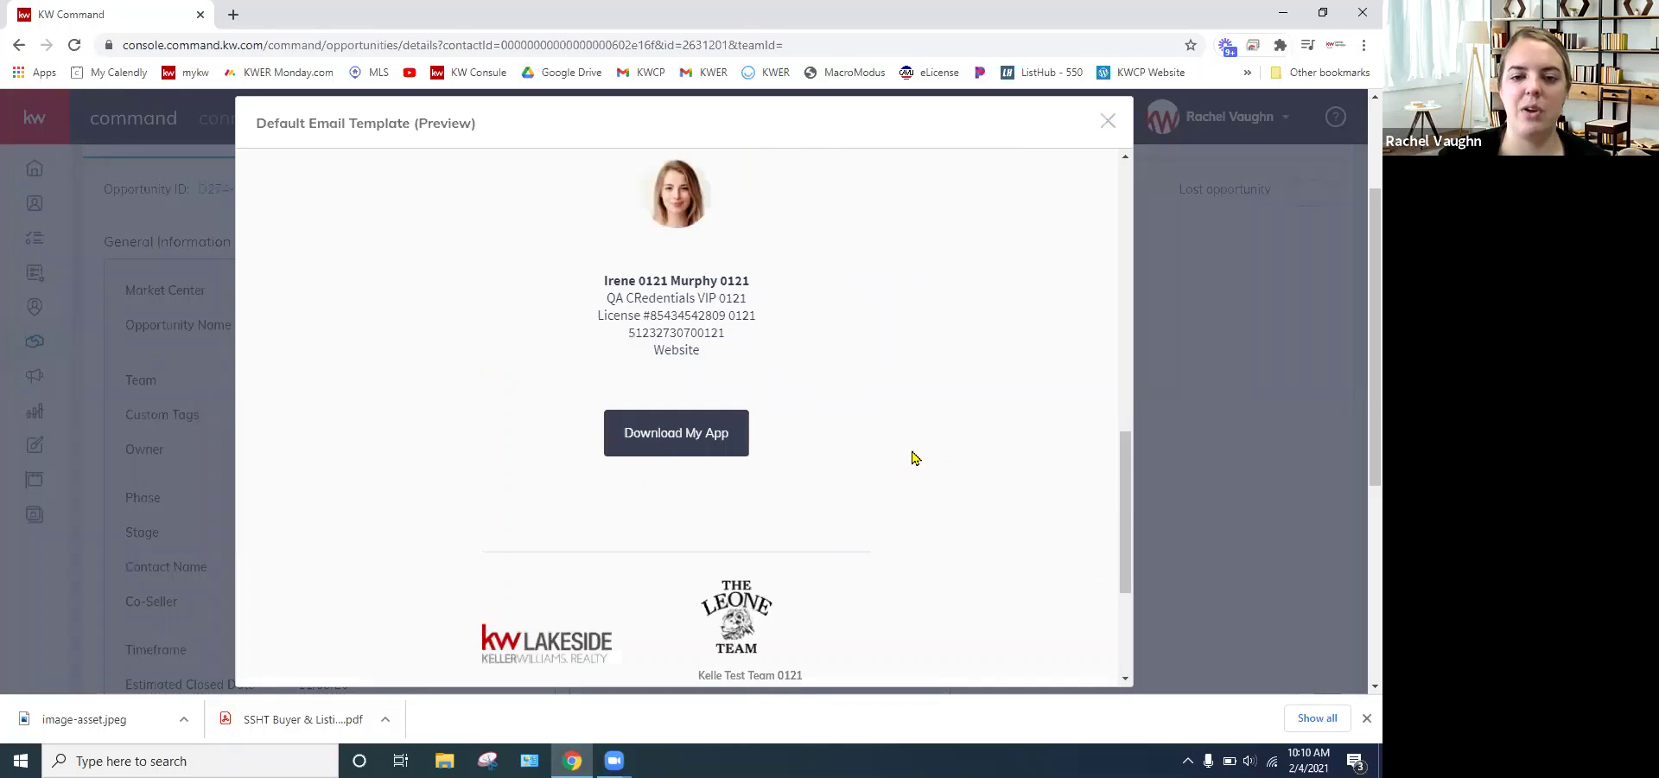
scroll(912, 456, up, 3)
scroll(903, 293, up, 5)
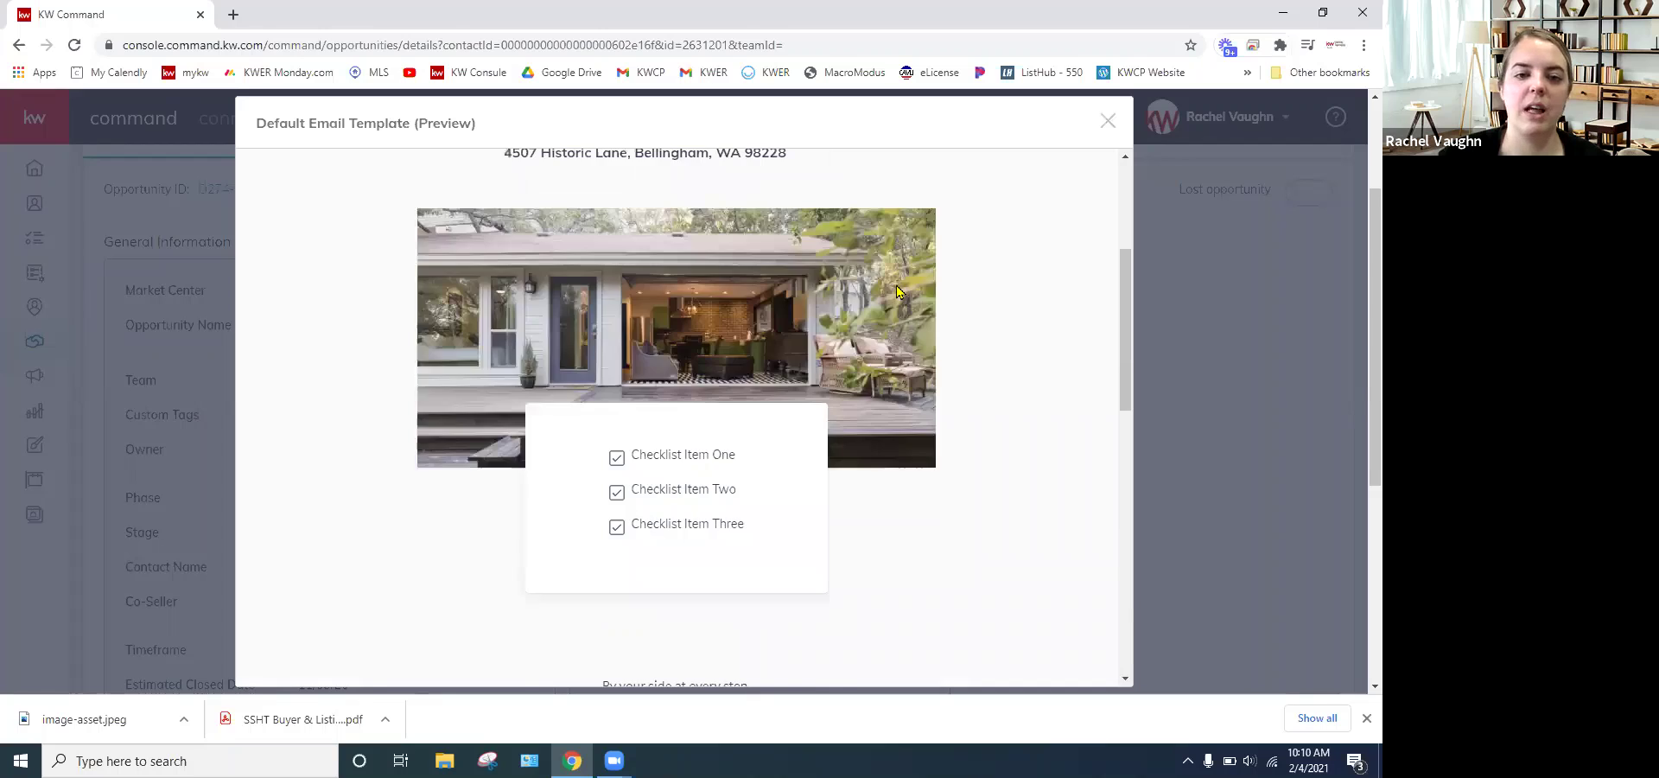
scroll(897, 292, up, 3)
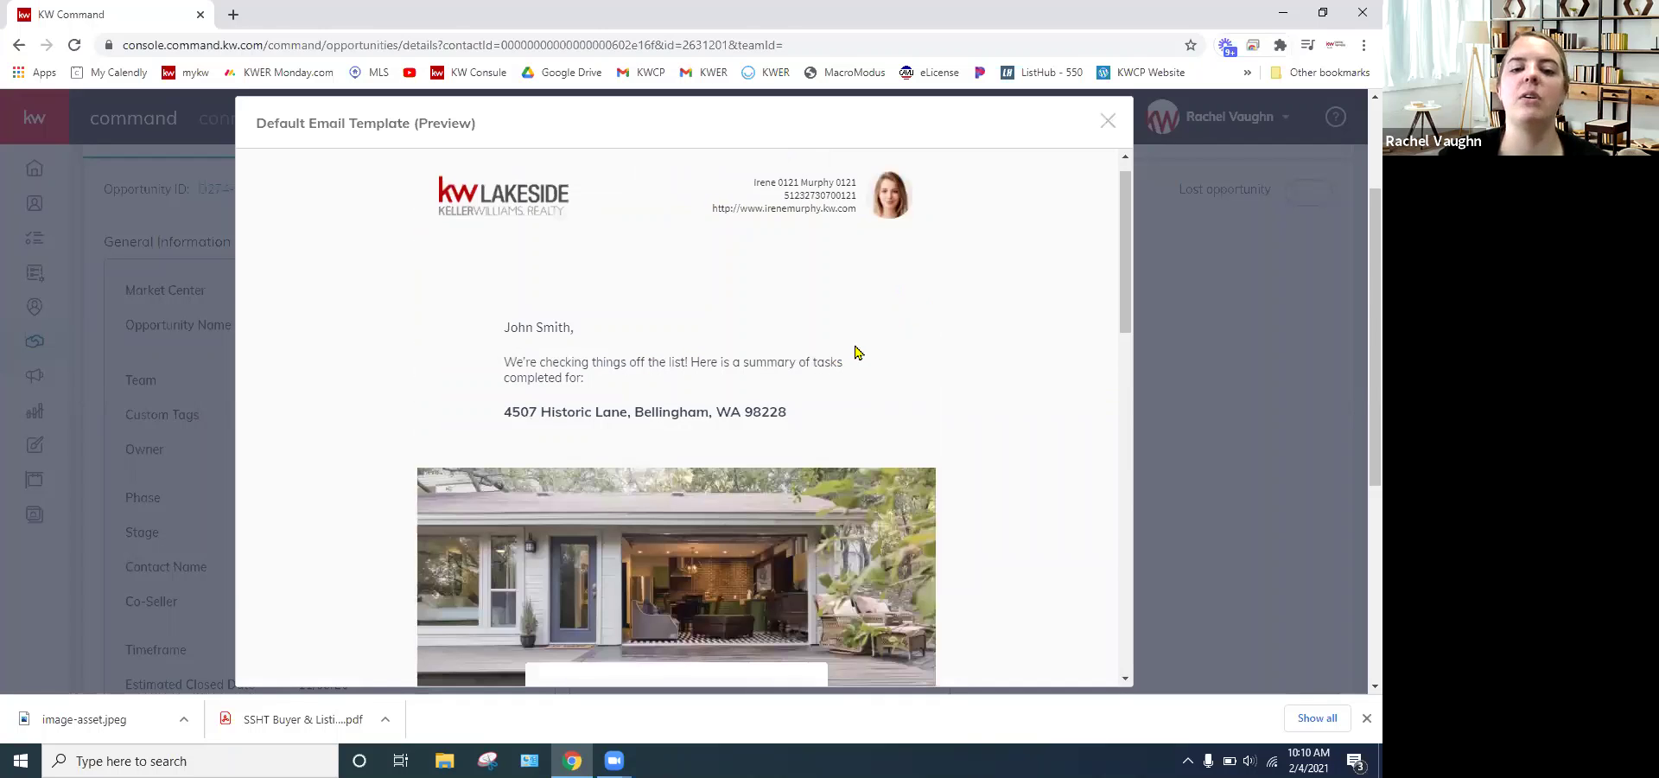
scroll(855, 352, down, 1)
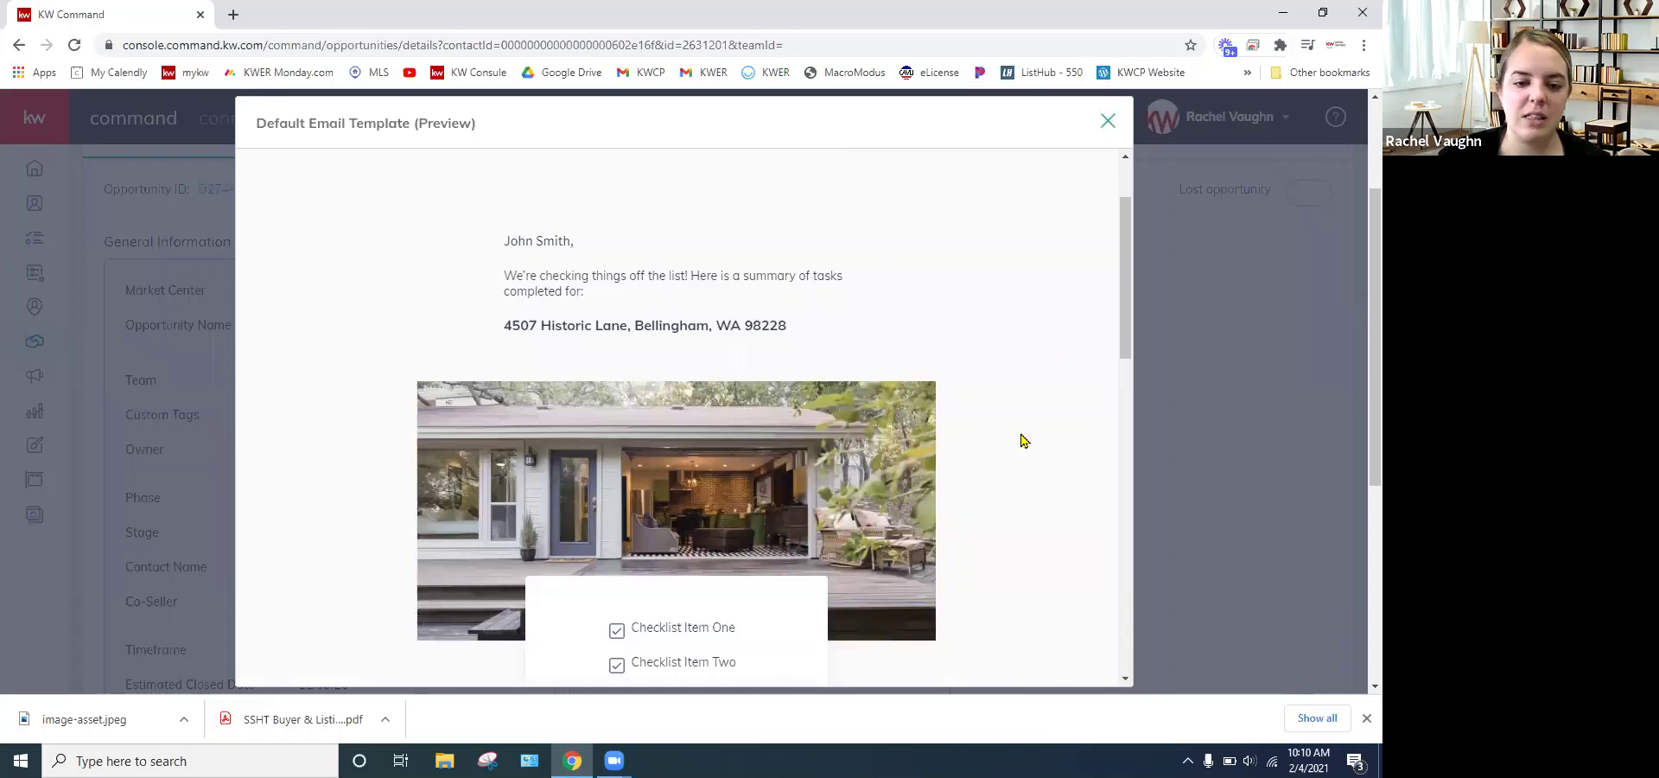
key(Escape)
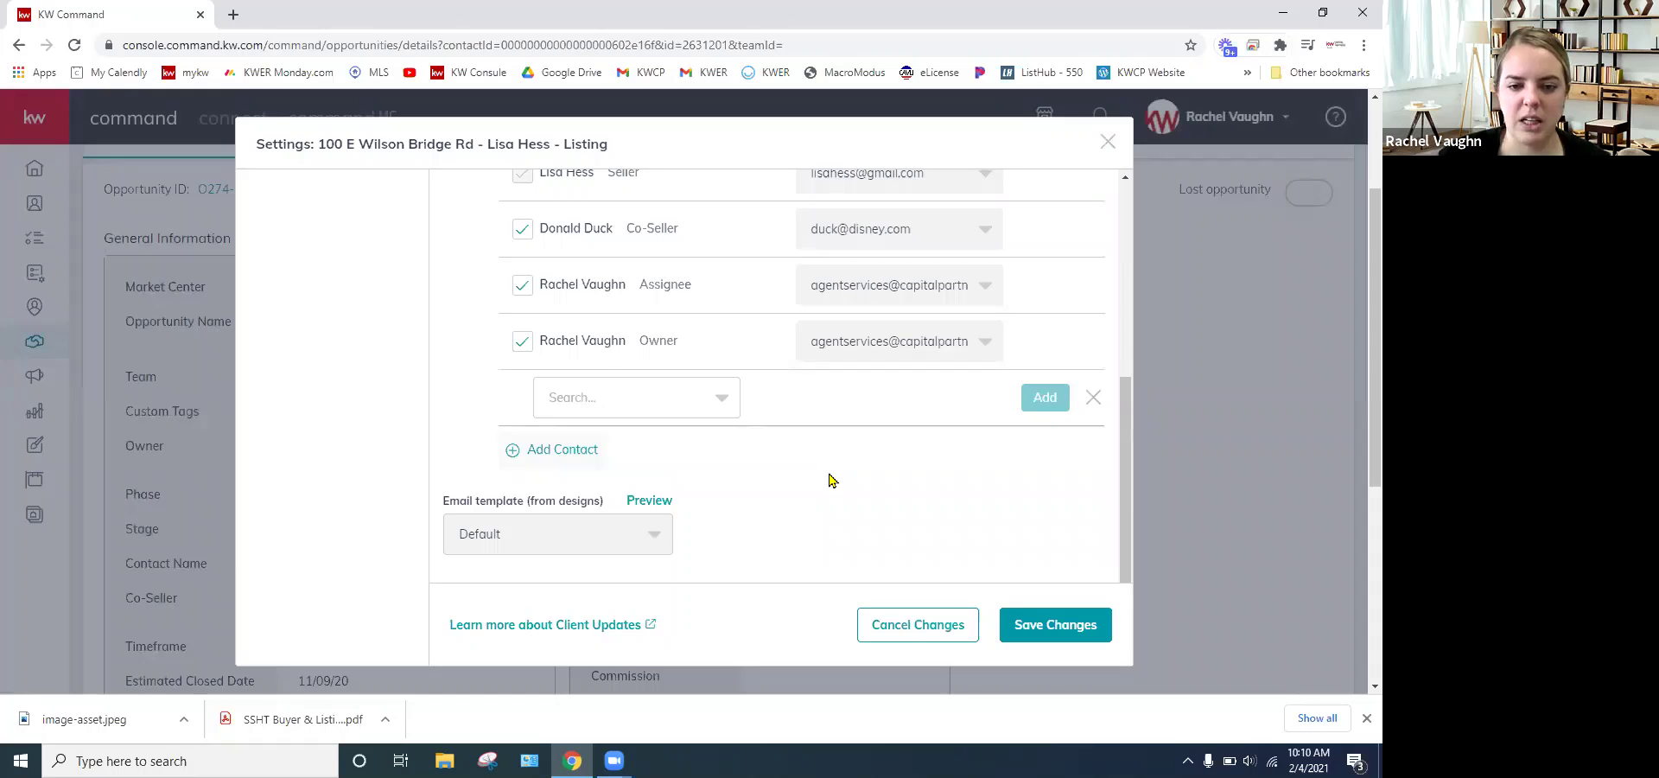
- Turn off the 'Send daily progress emails' toggle and close the Client Updates settings
scroll(512, 546, down, 2)
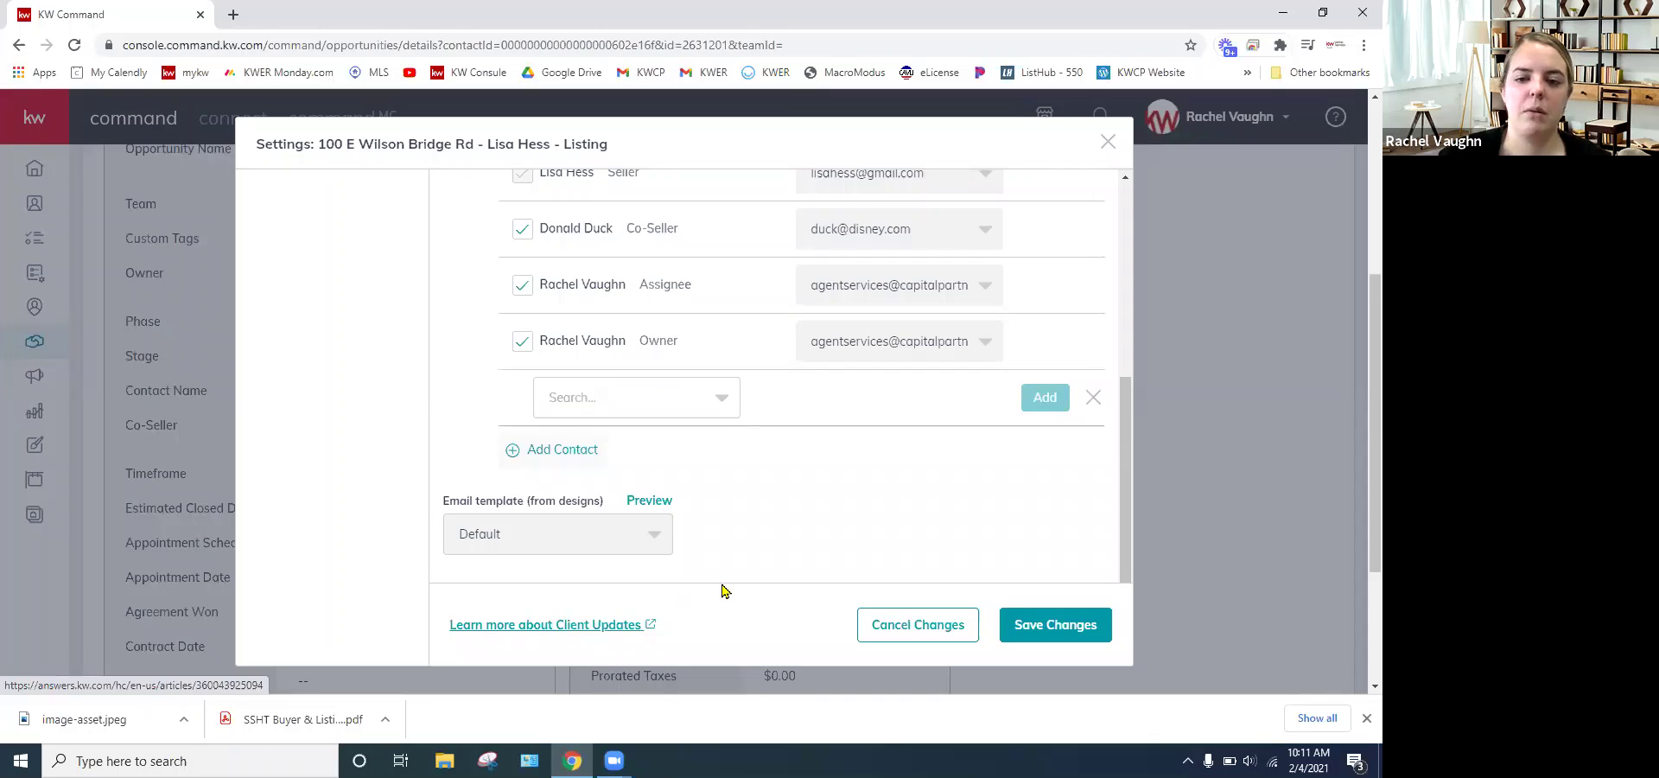
scroll(718, 537, up, 5)
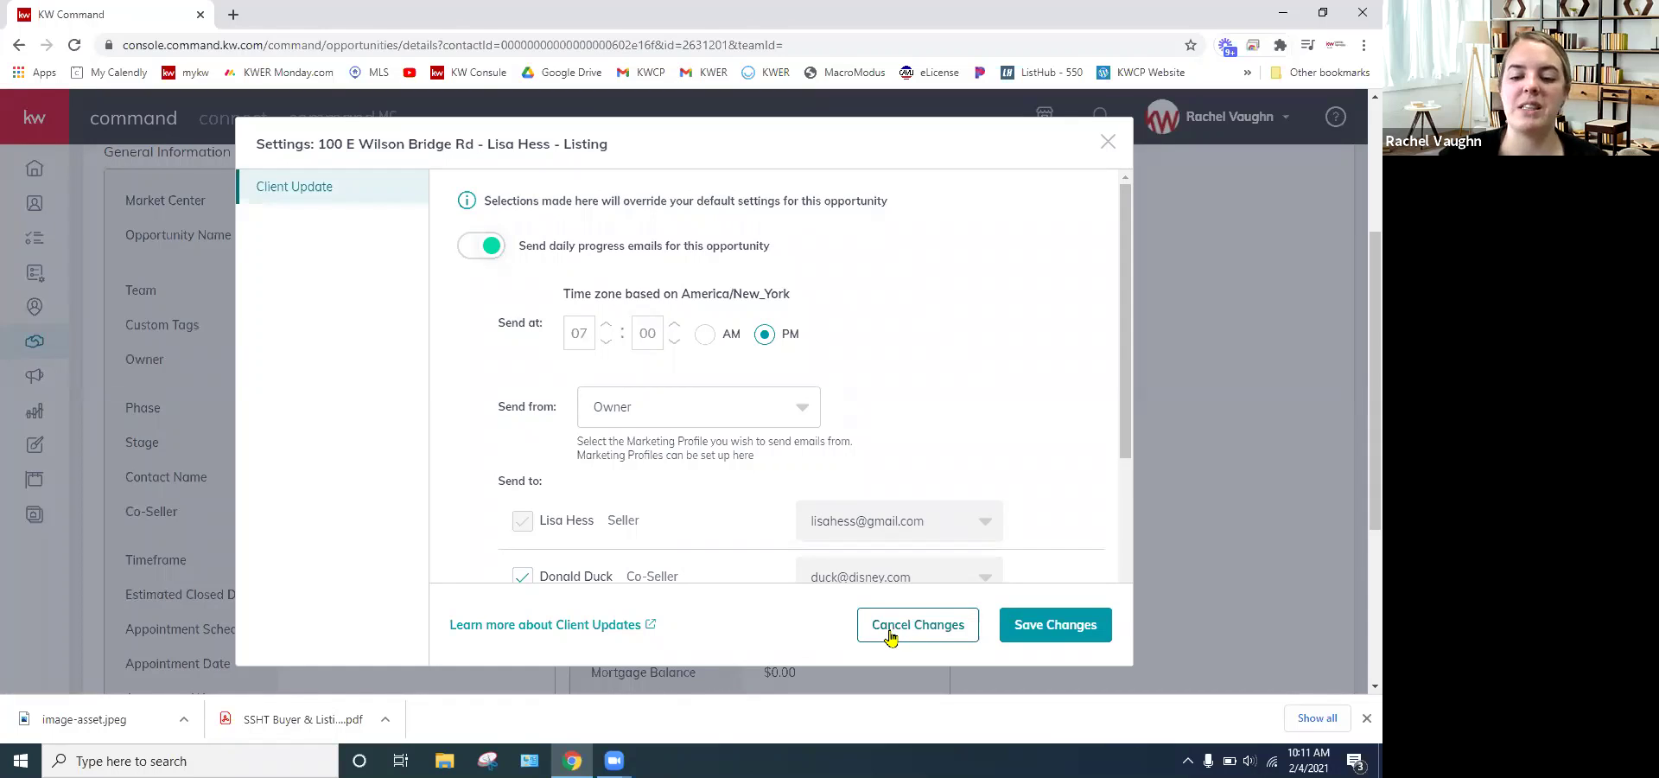
click(478, 248)
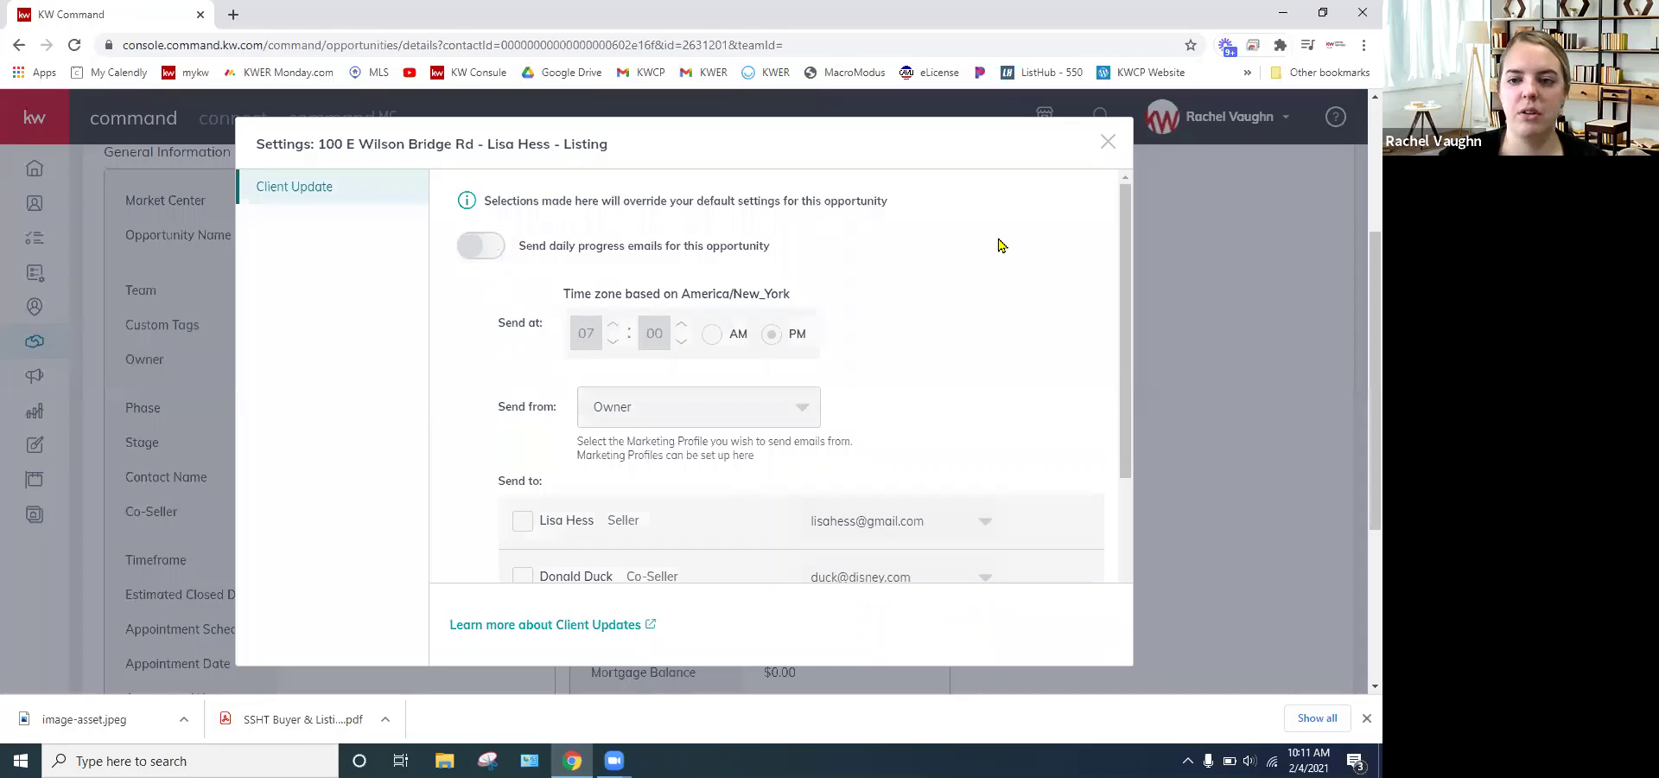
click(1153, 412)
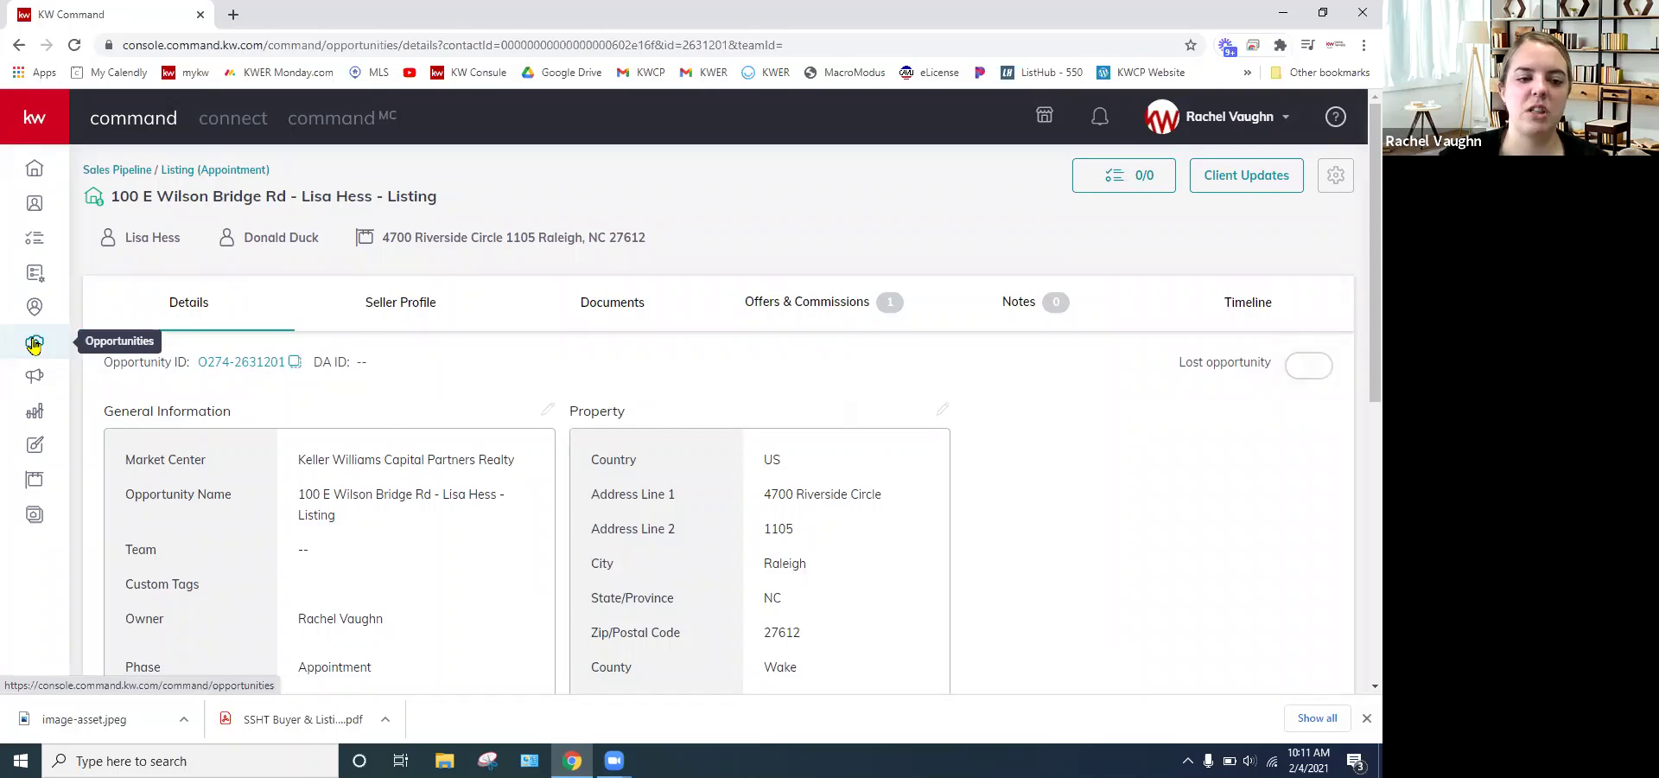
- Browse the opportunities dashboard, then open the account-wide Opportunities Client Update settings from the gear
click(34, 344)
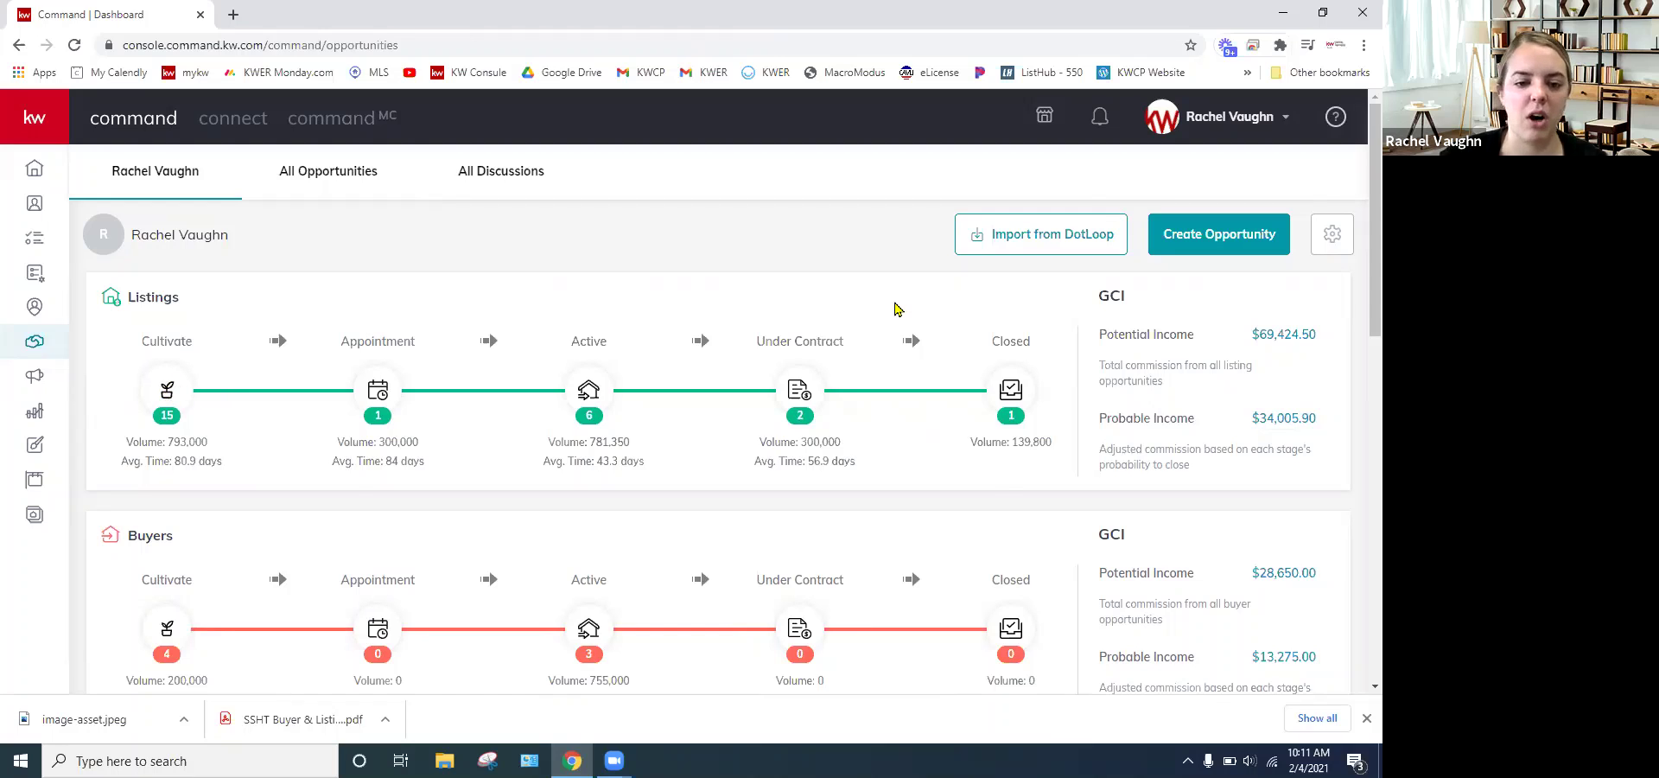
scroll(895, 315, down, 5)
scroll(889, 325, down, 5)
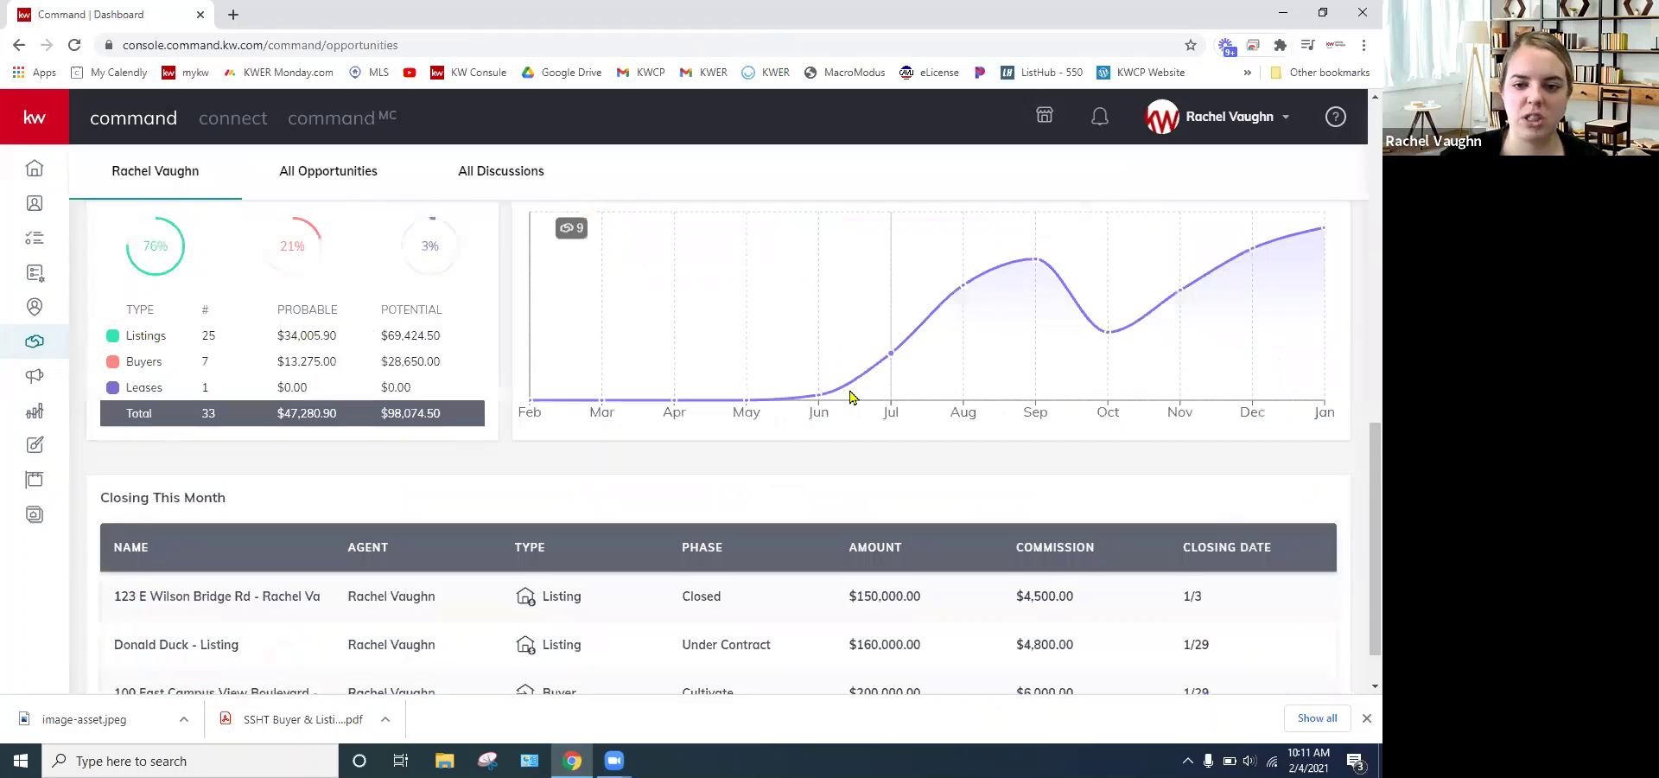
scroll(852, 393, down, 2)
scroll(743, 414, up, 5)
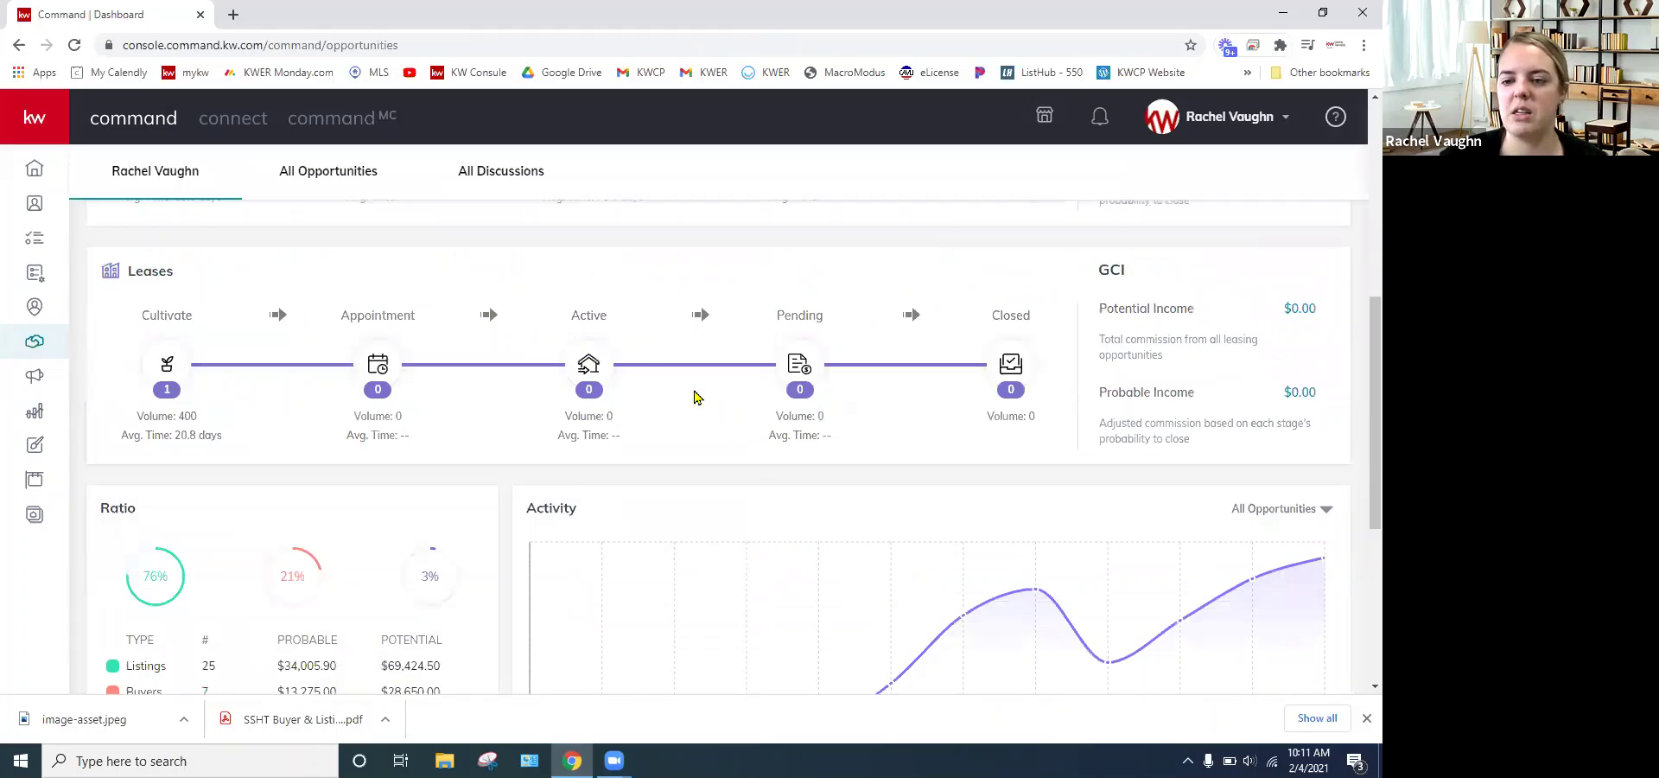
scroll(645, 386, up, 7)
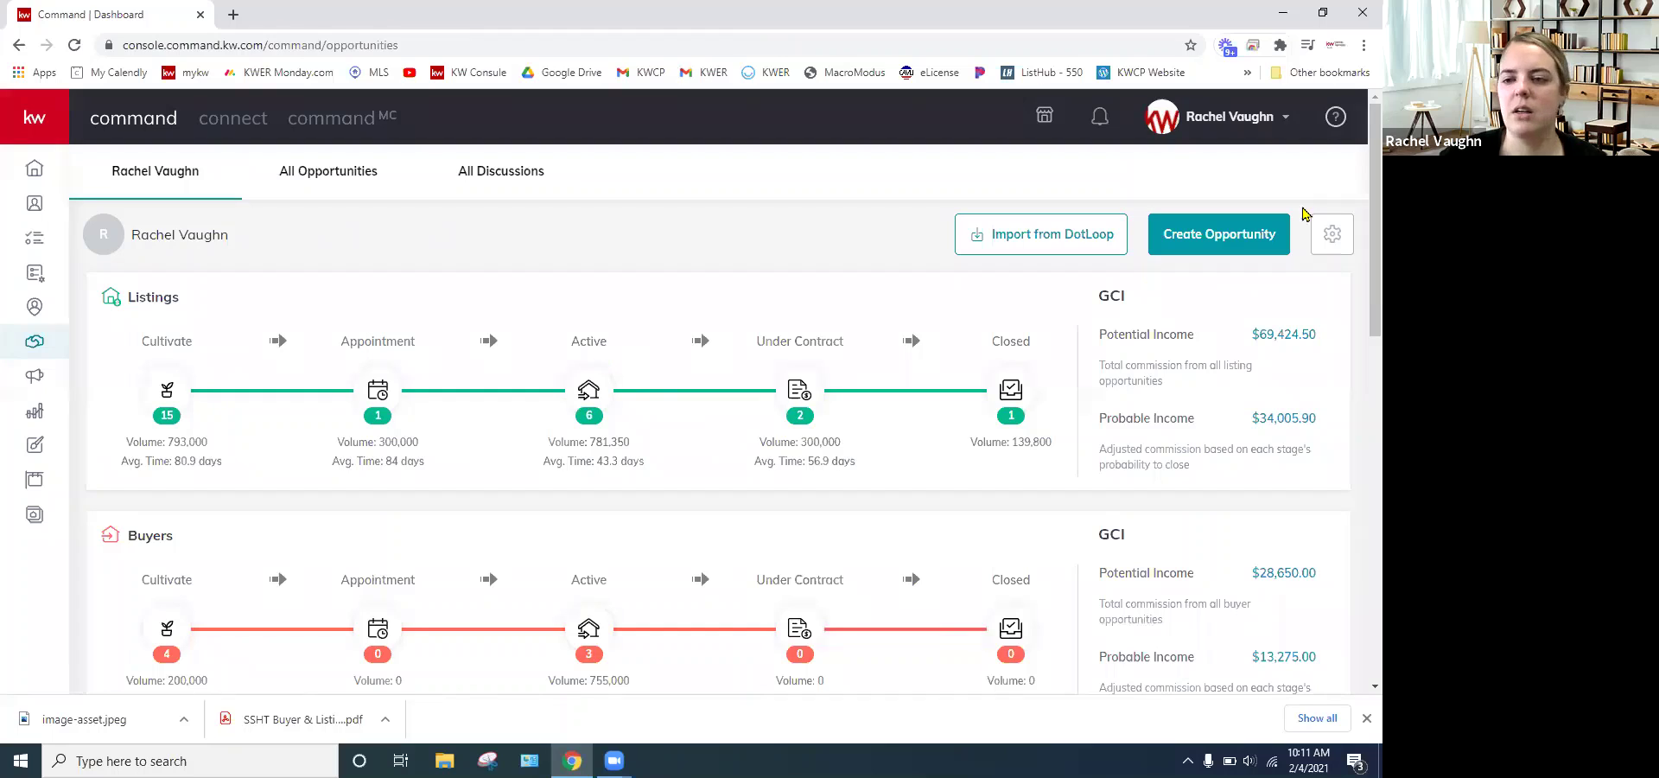
click(1340, 235)
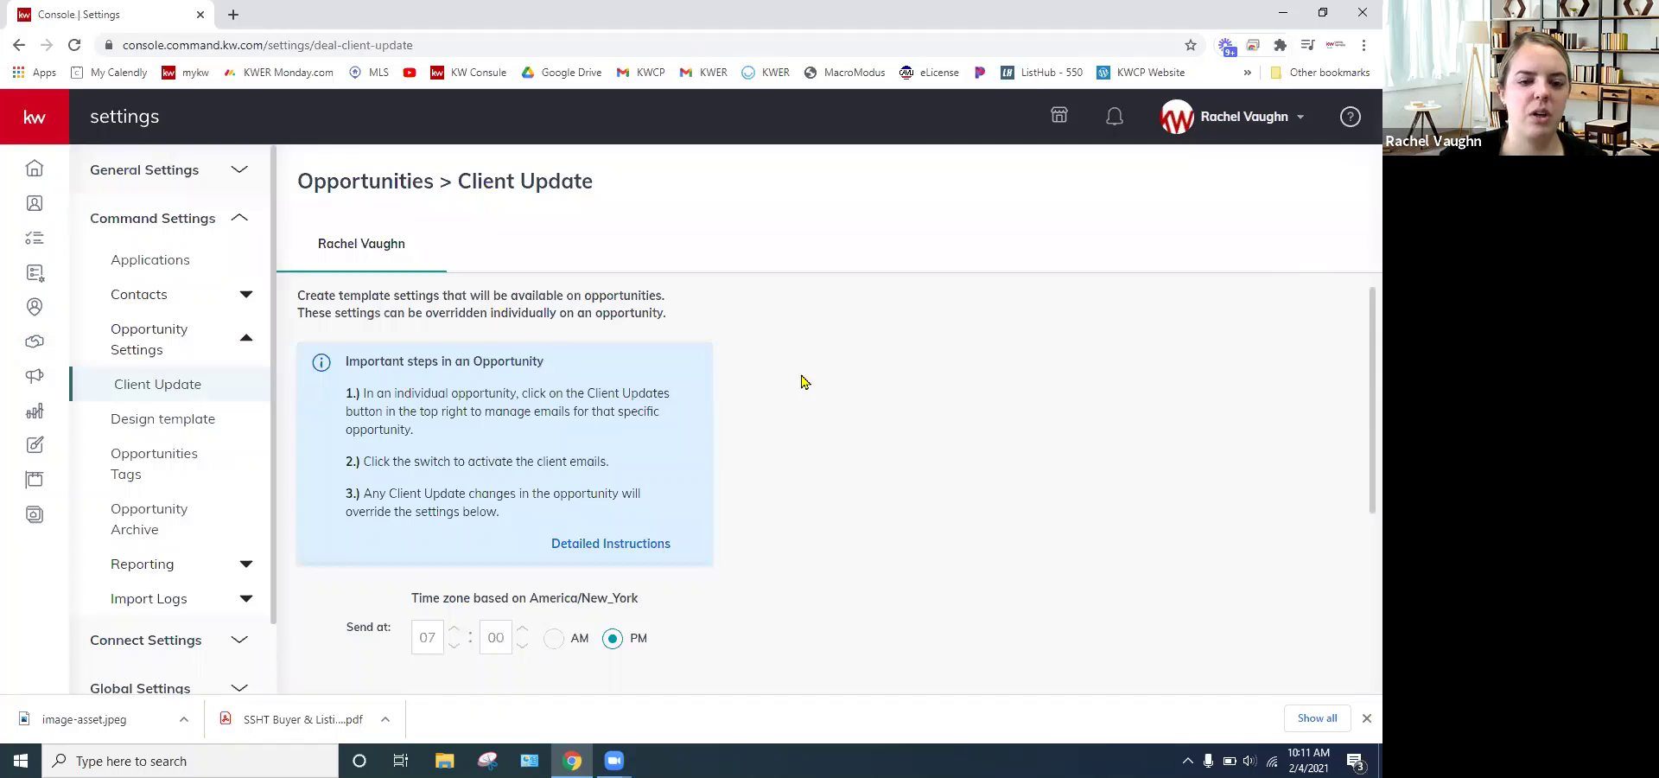
- Review the Client Update and Design template settings, then return to the opportunities pipeline dashboard
scroll(802, 381, down, 2)
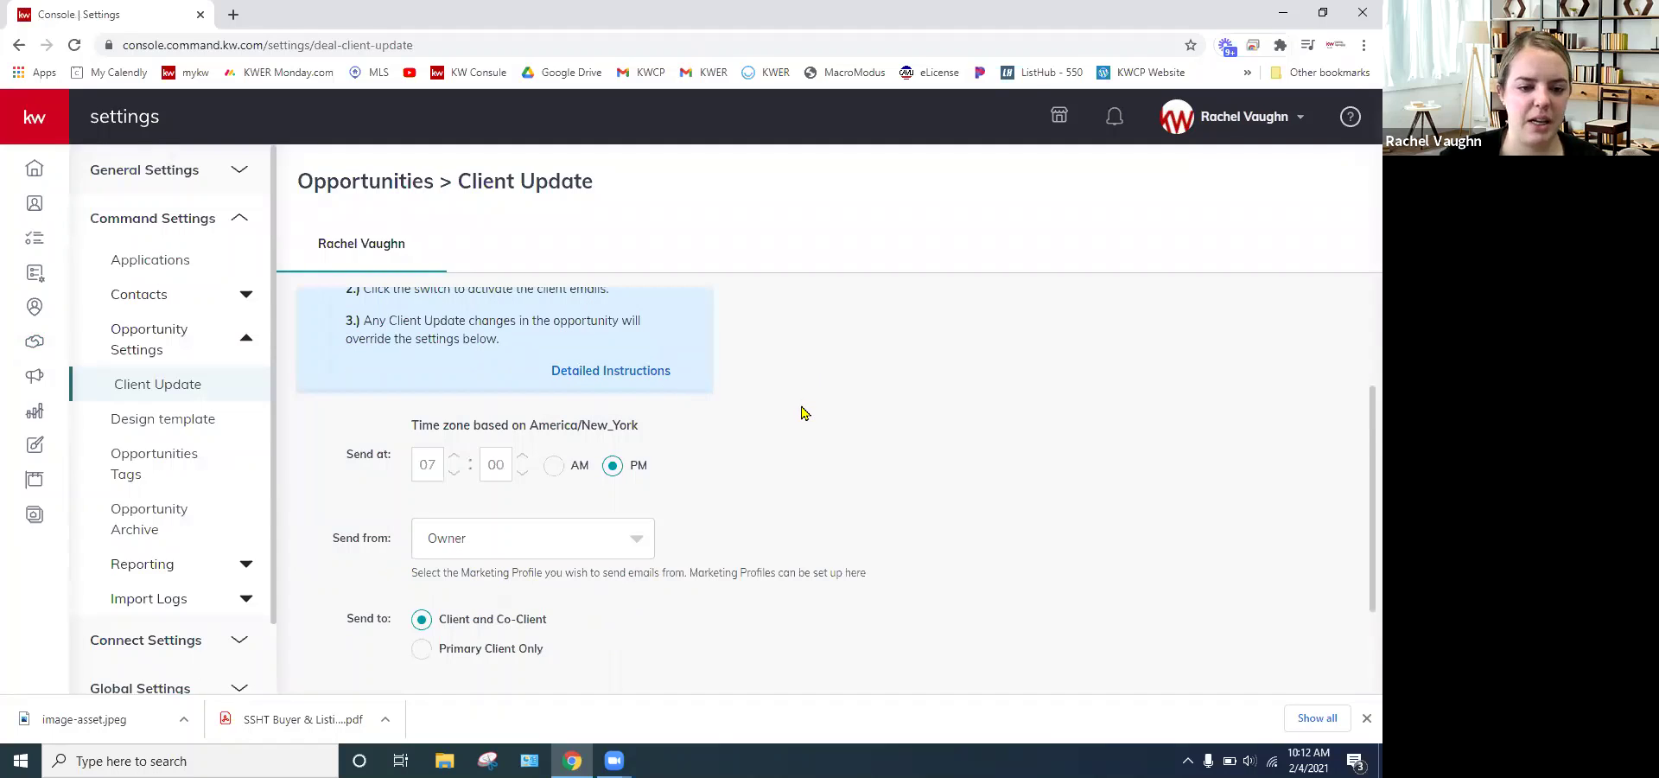
scroll(801, 413, down, 1)
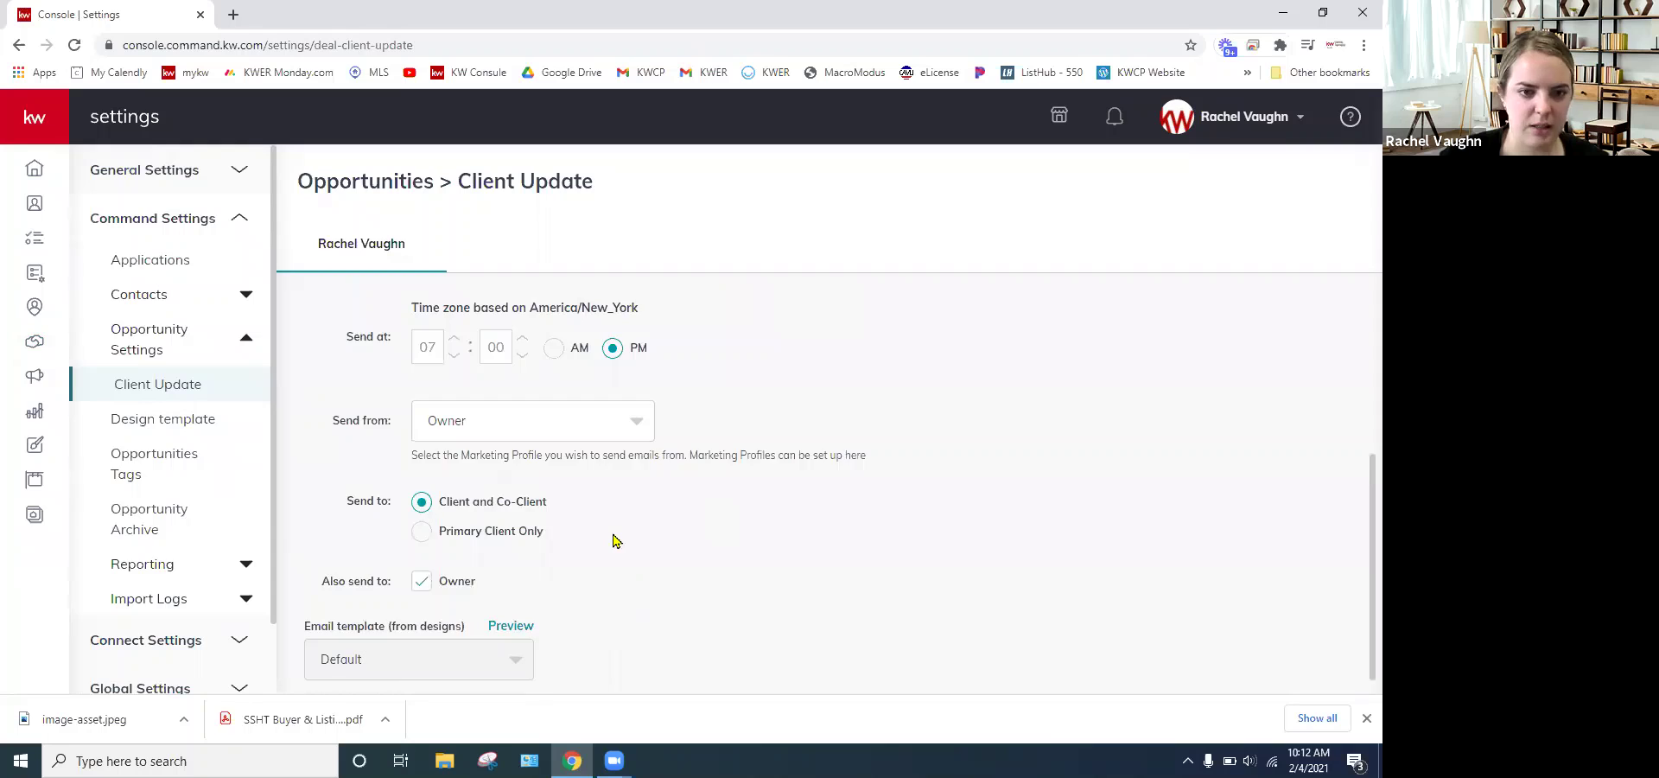
scroll(695, 354, up, 3)
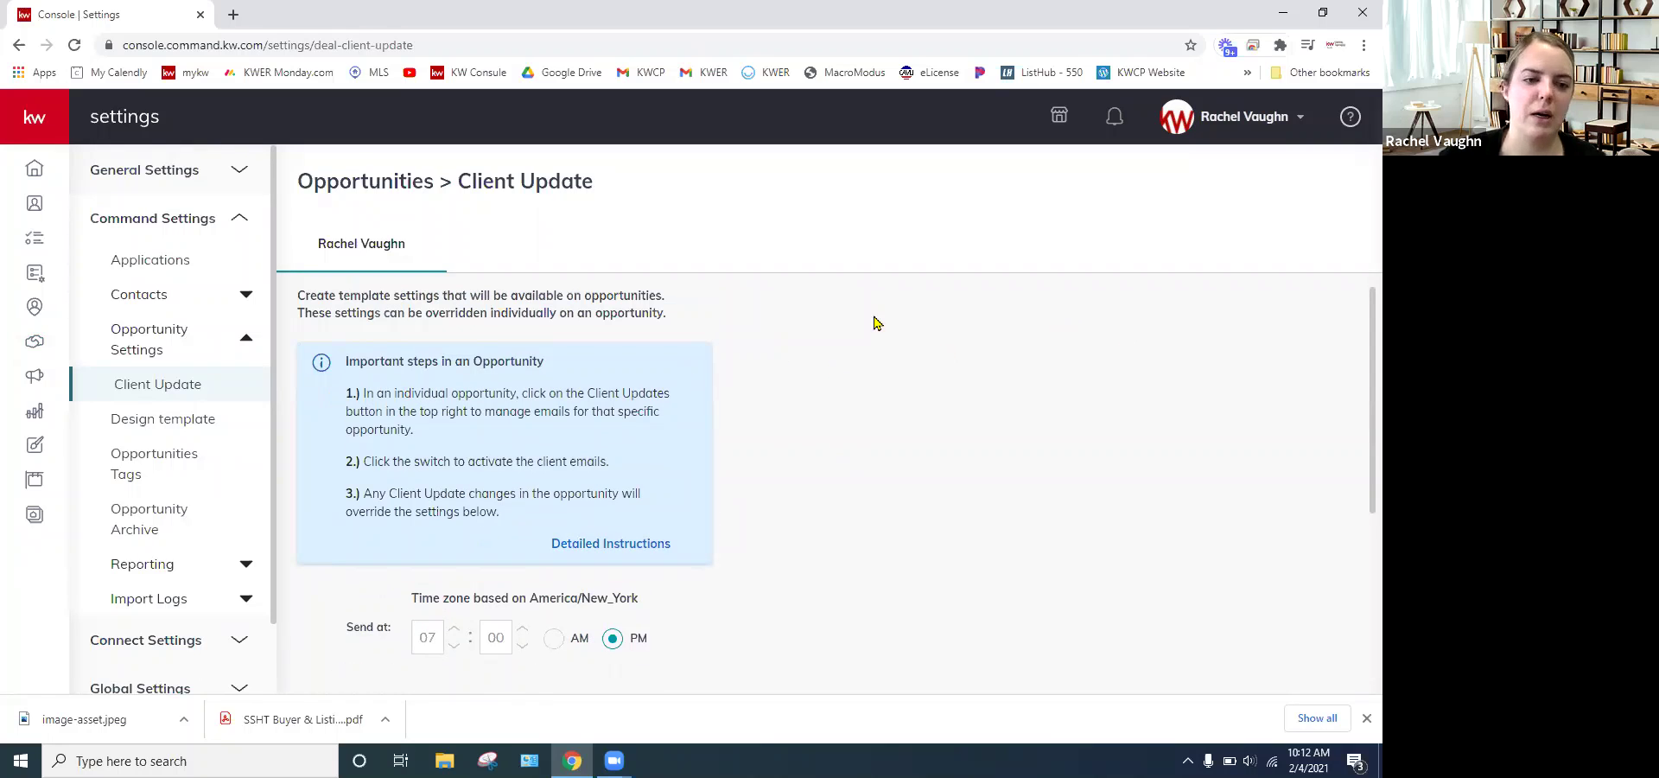
click(178, 431)
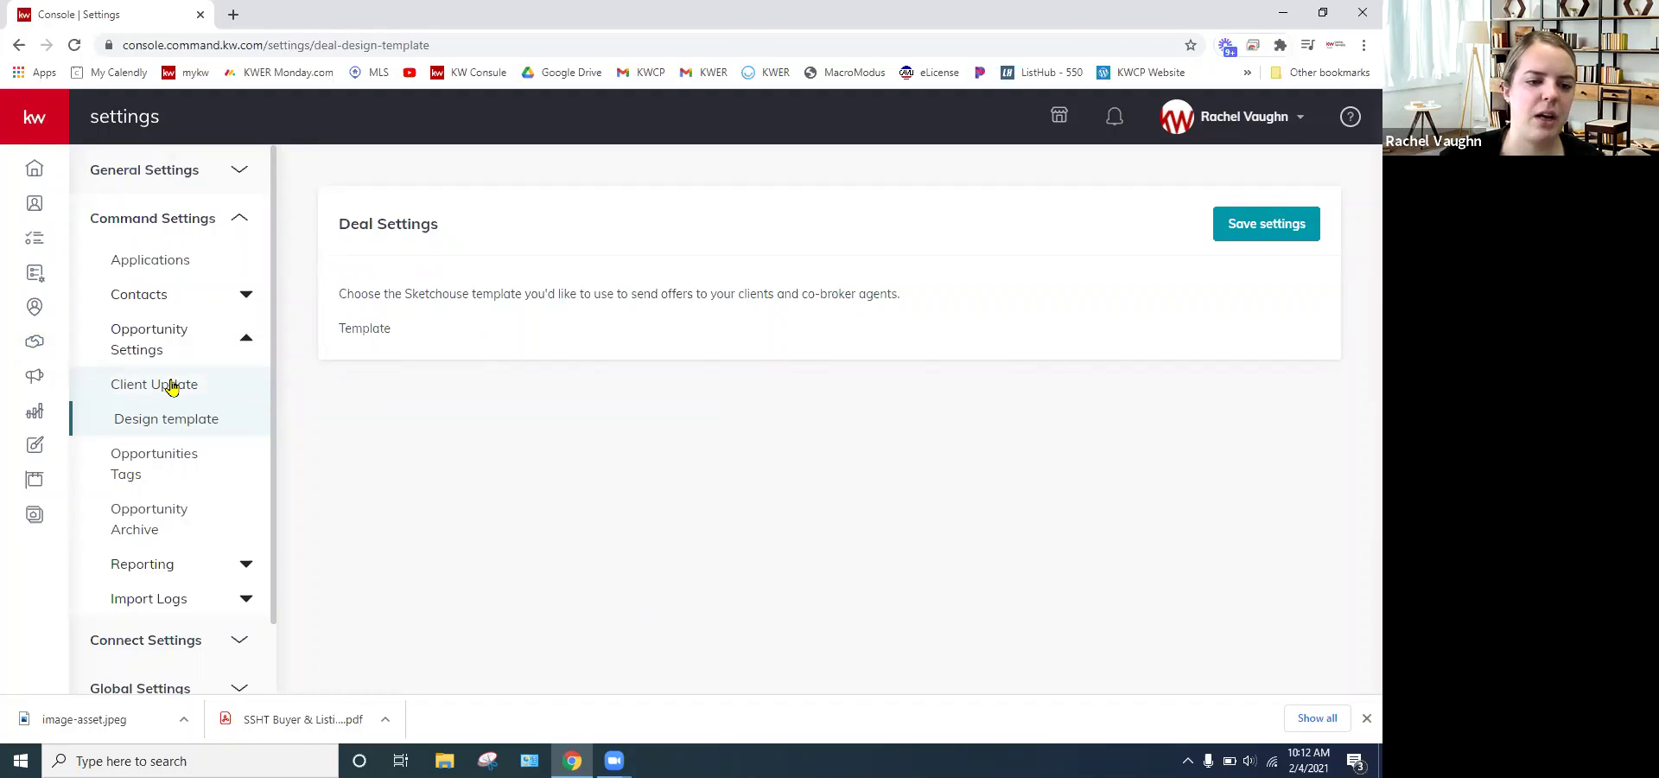
click(172, 388)
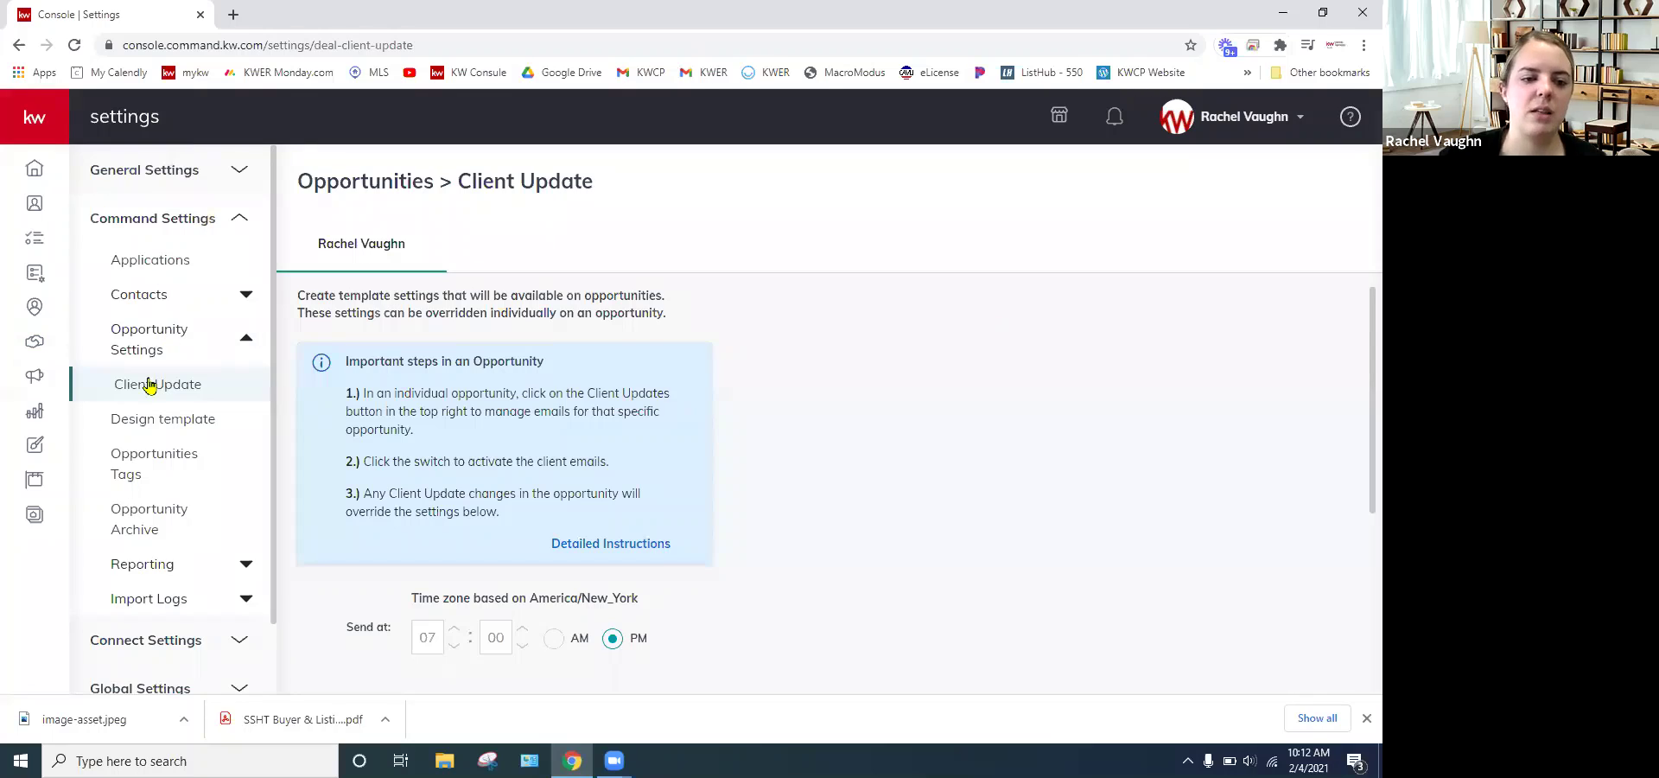
click(33, 342)
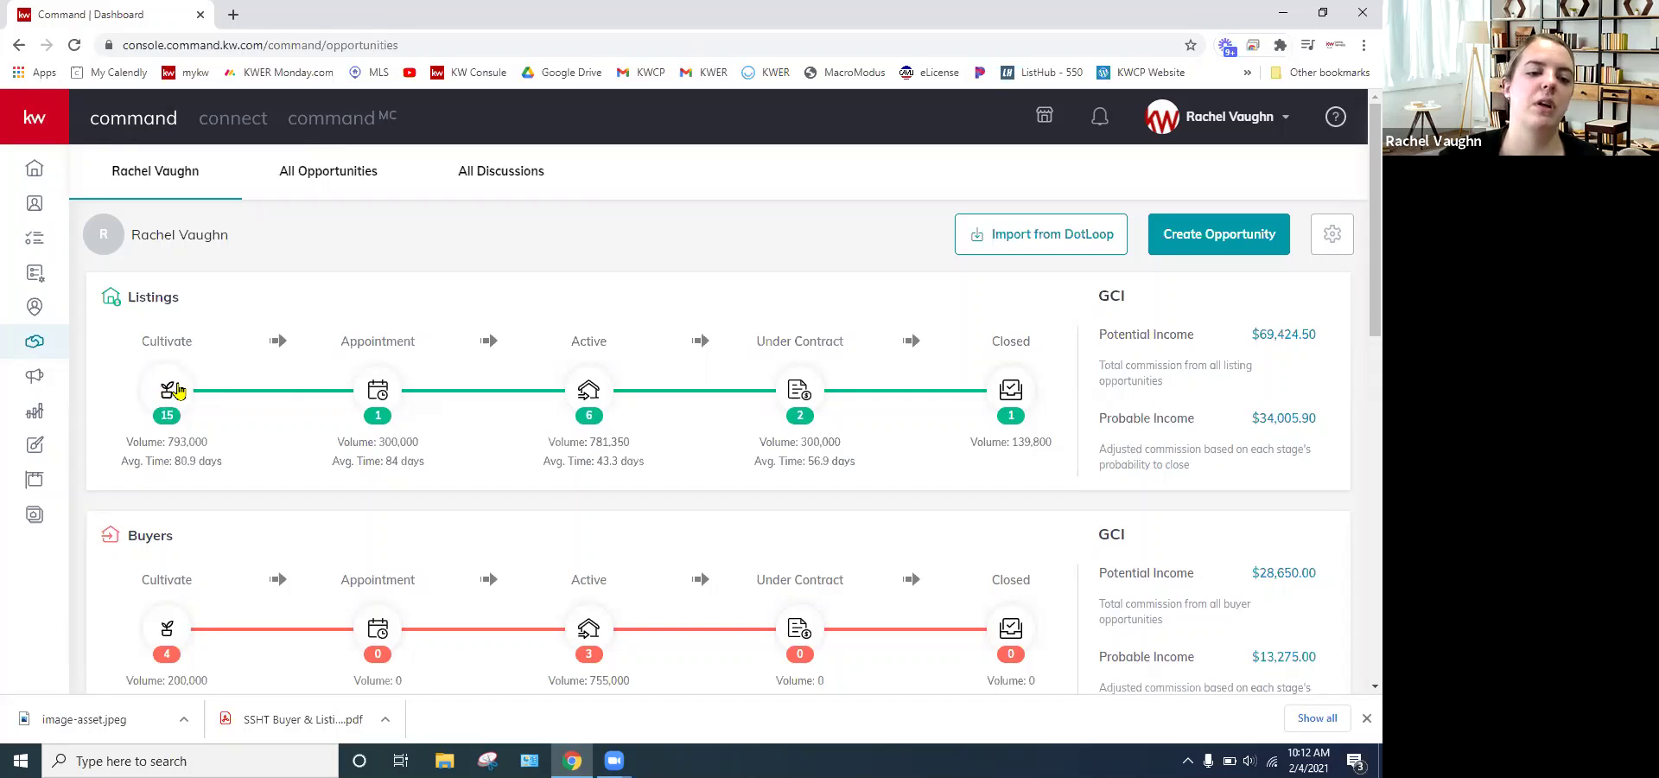
- Open the first Cultivate listing's checklist and move it to the Kept stage
click(166, 391)
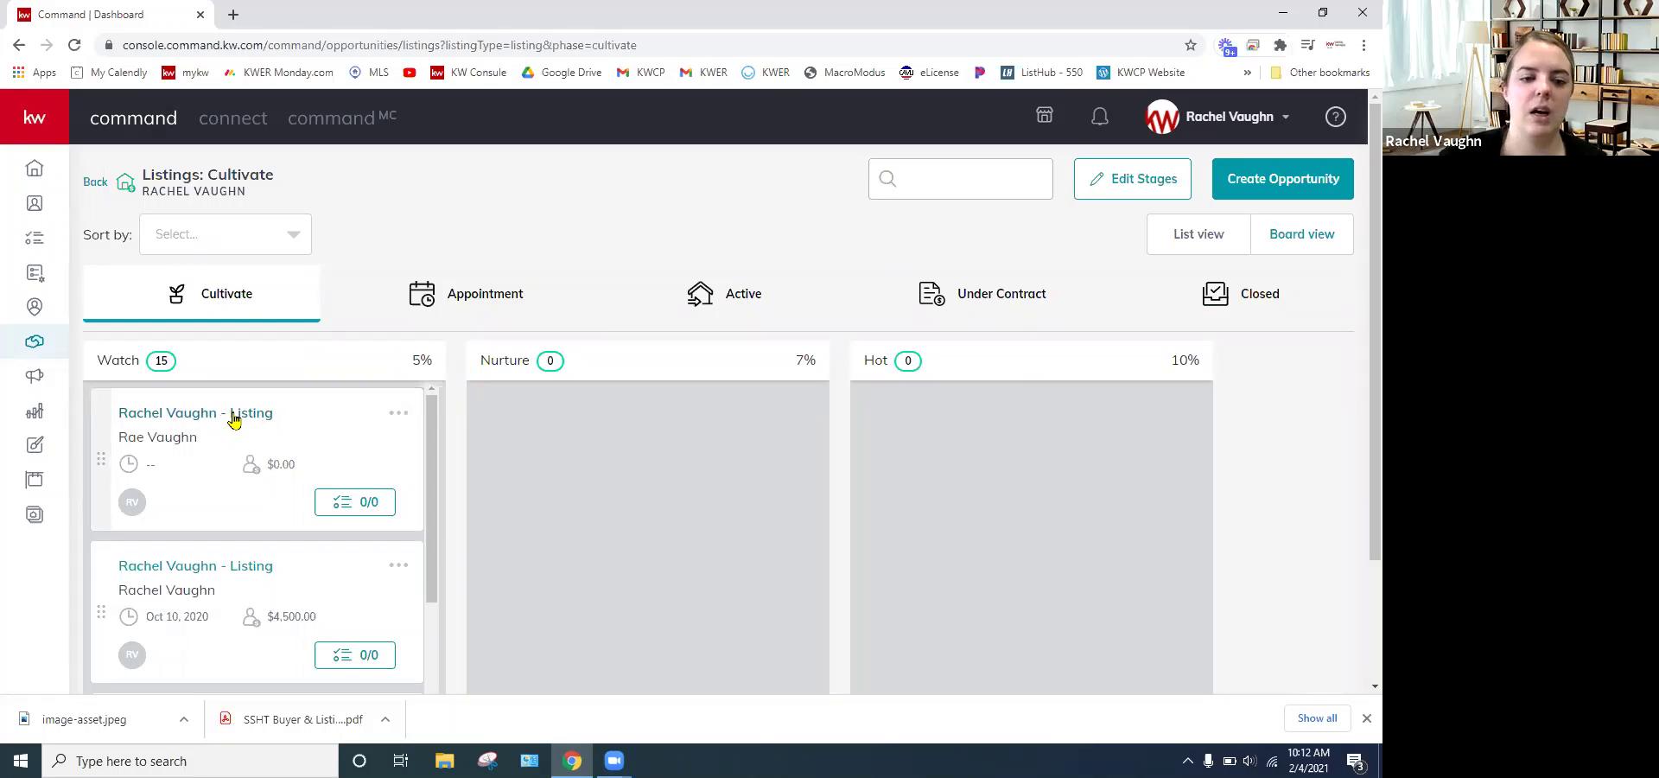
click(228, 416)
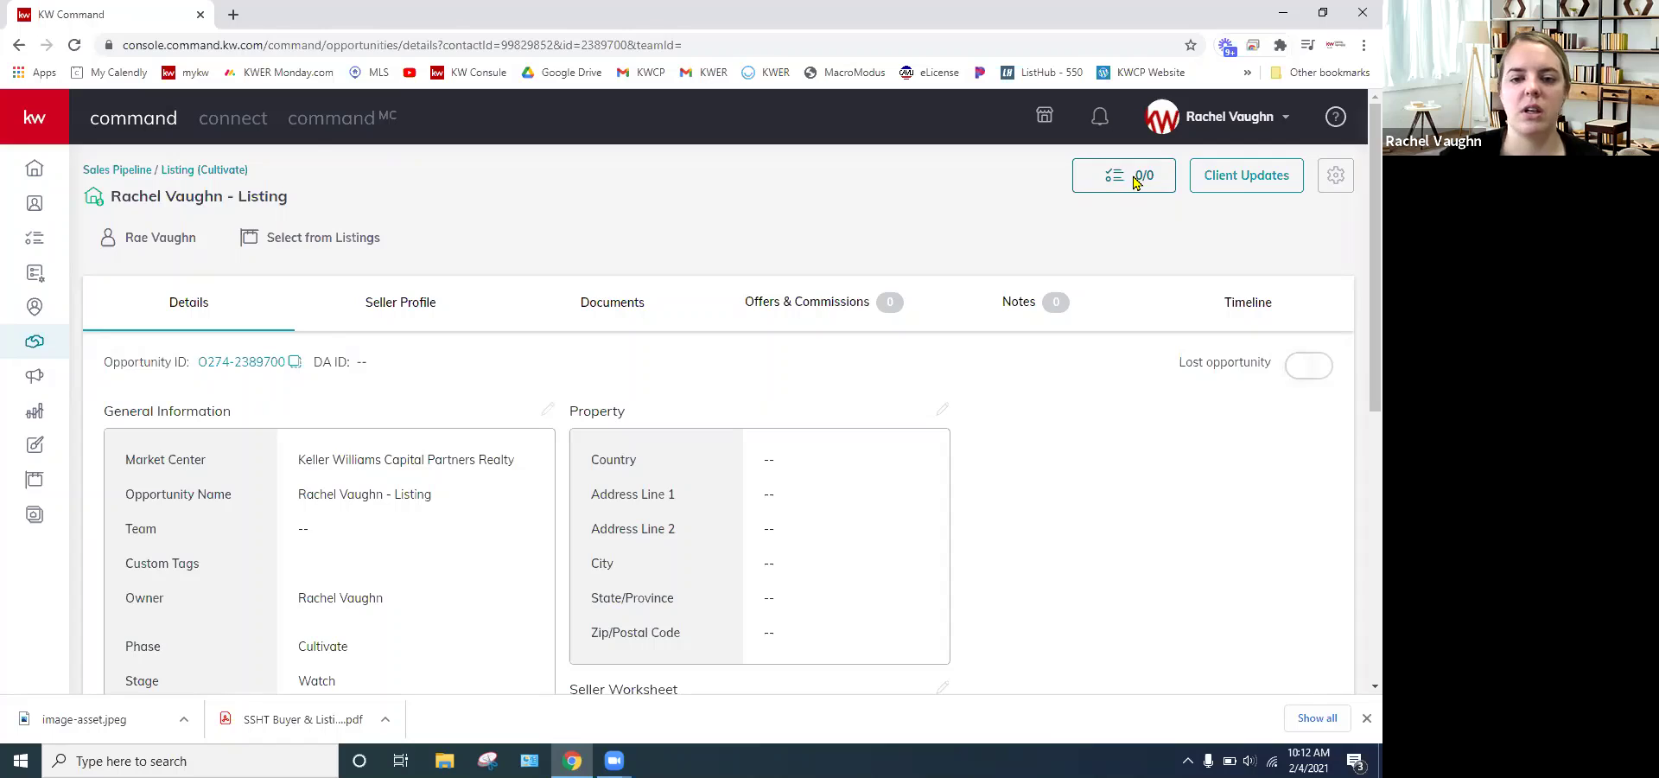
click(1135, 181)
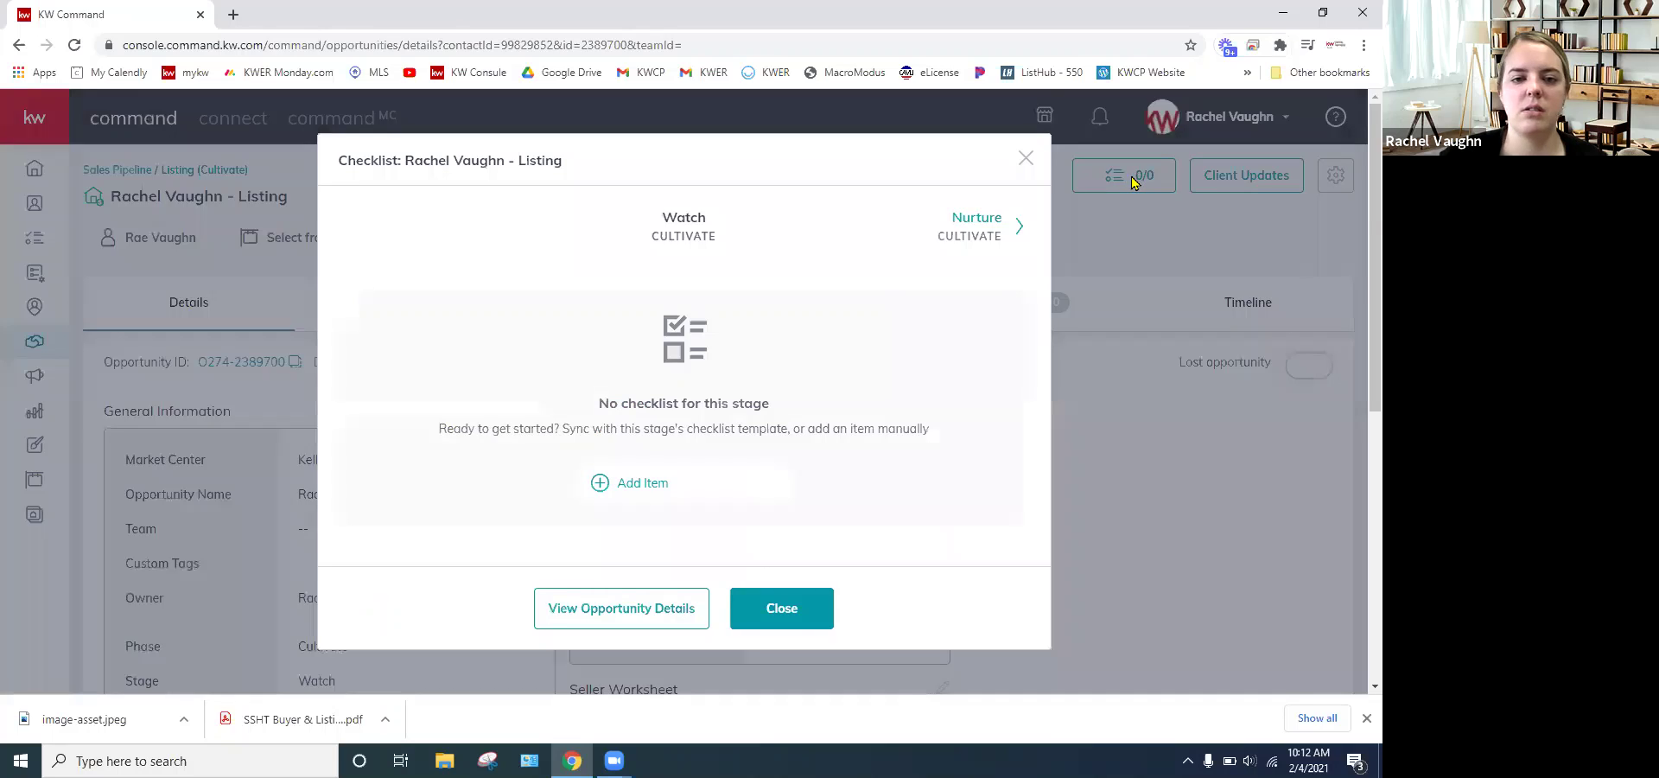
click(986, 227)
double_click(985, 226)
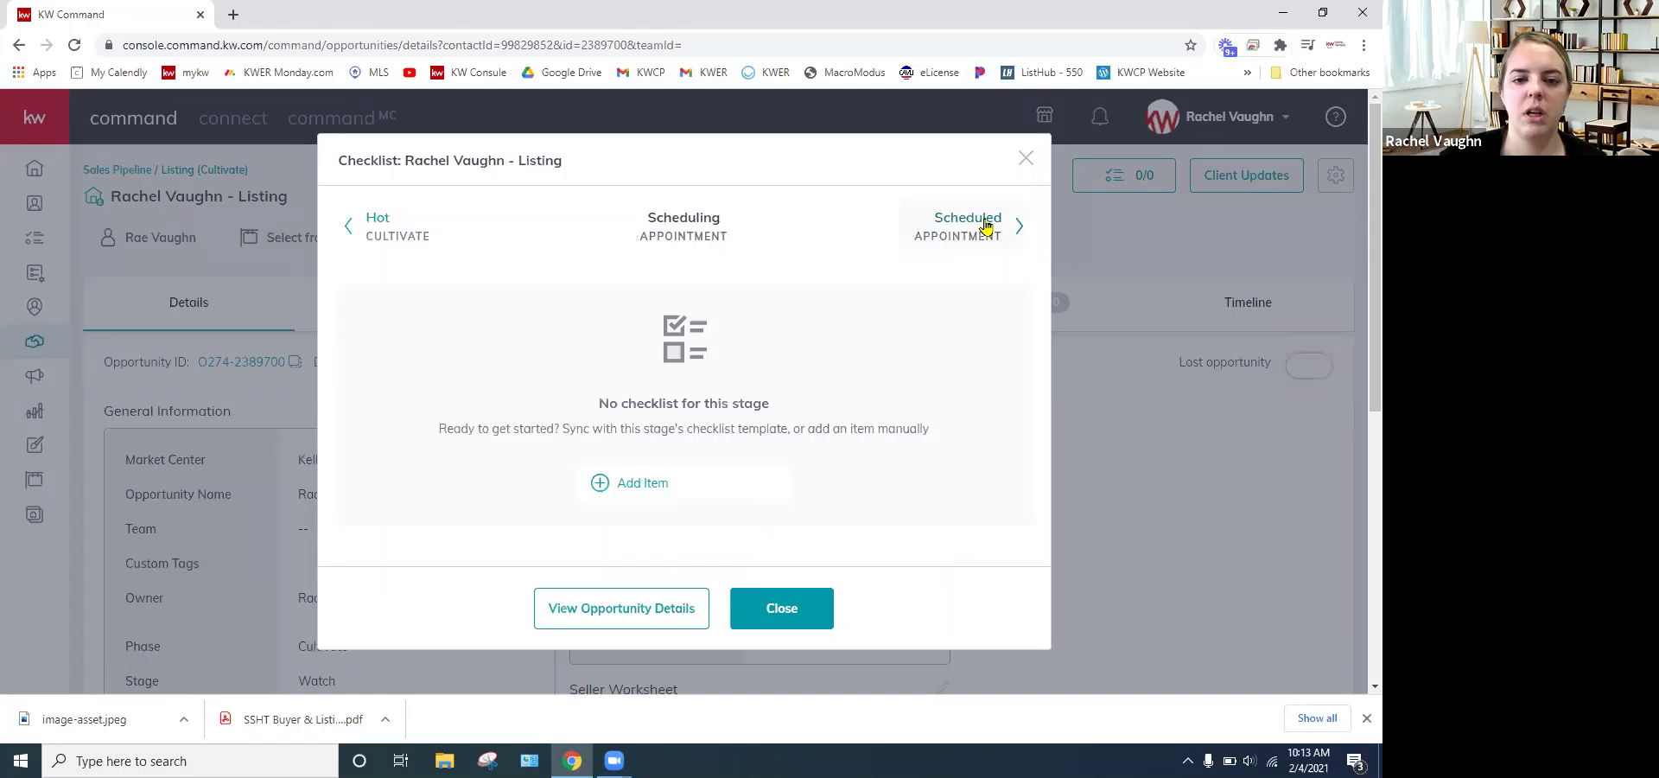
click(842, 229)
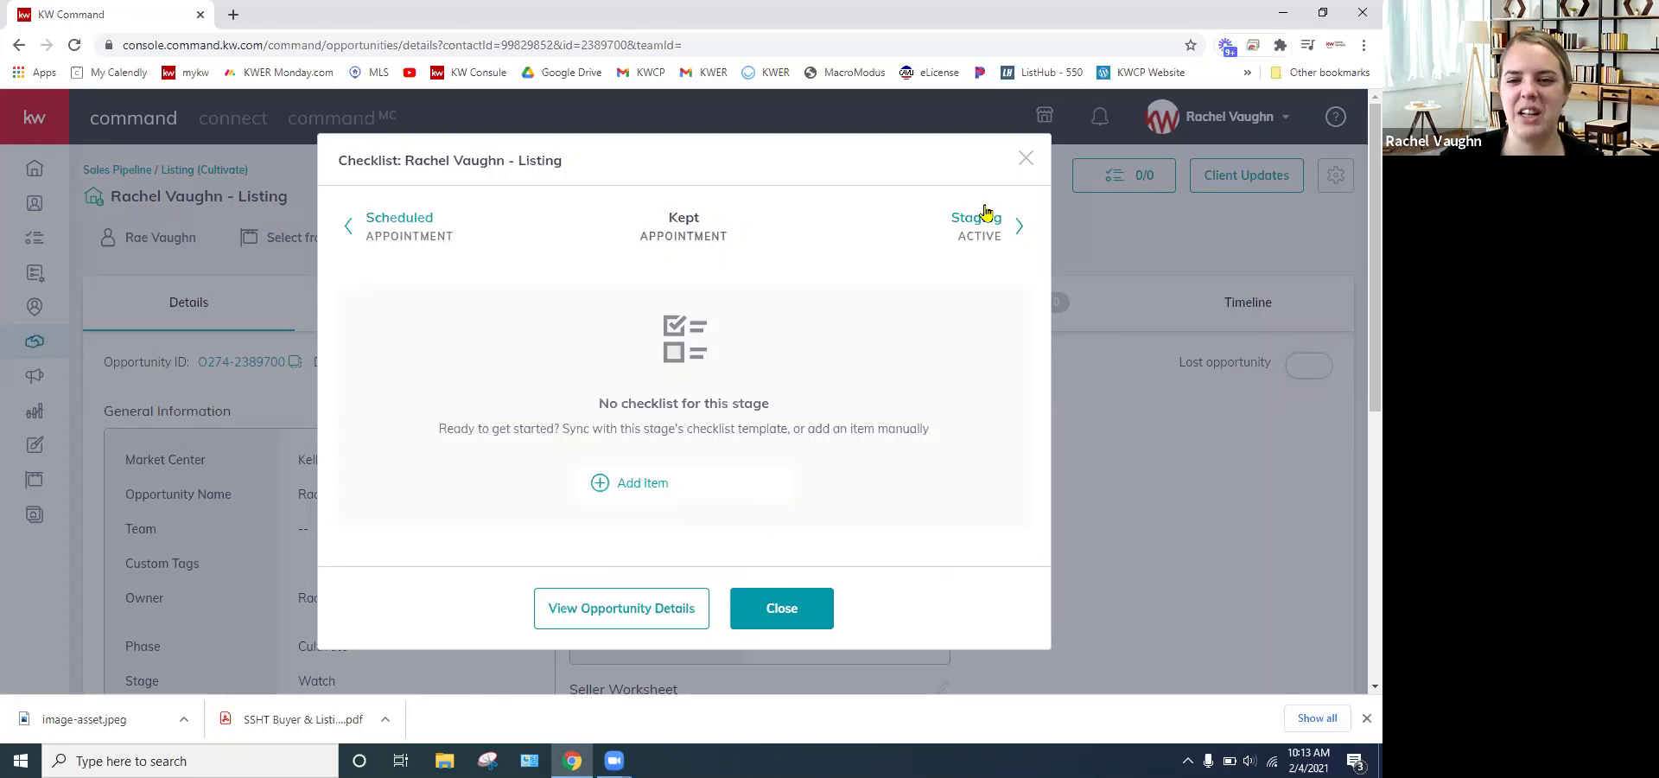
- Add and save an 'Example' checklist item, then close the checklist
click(638, 485)
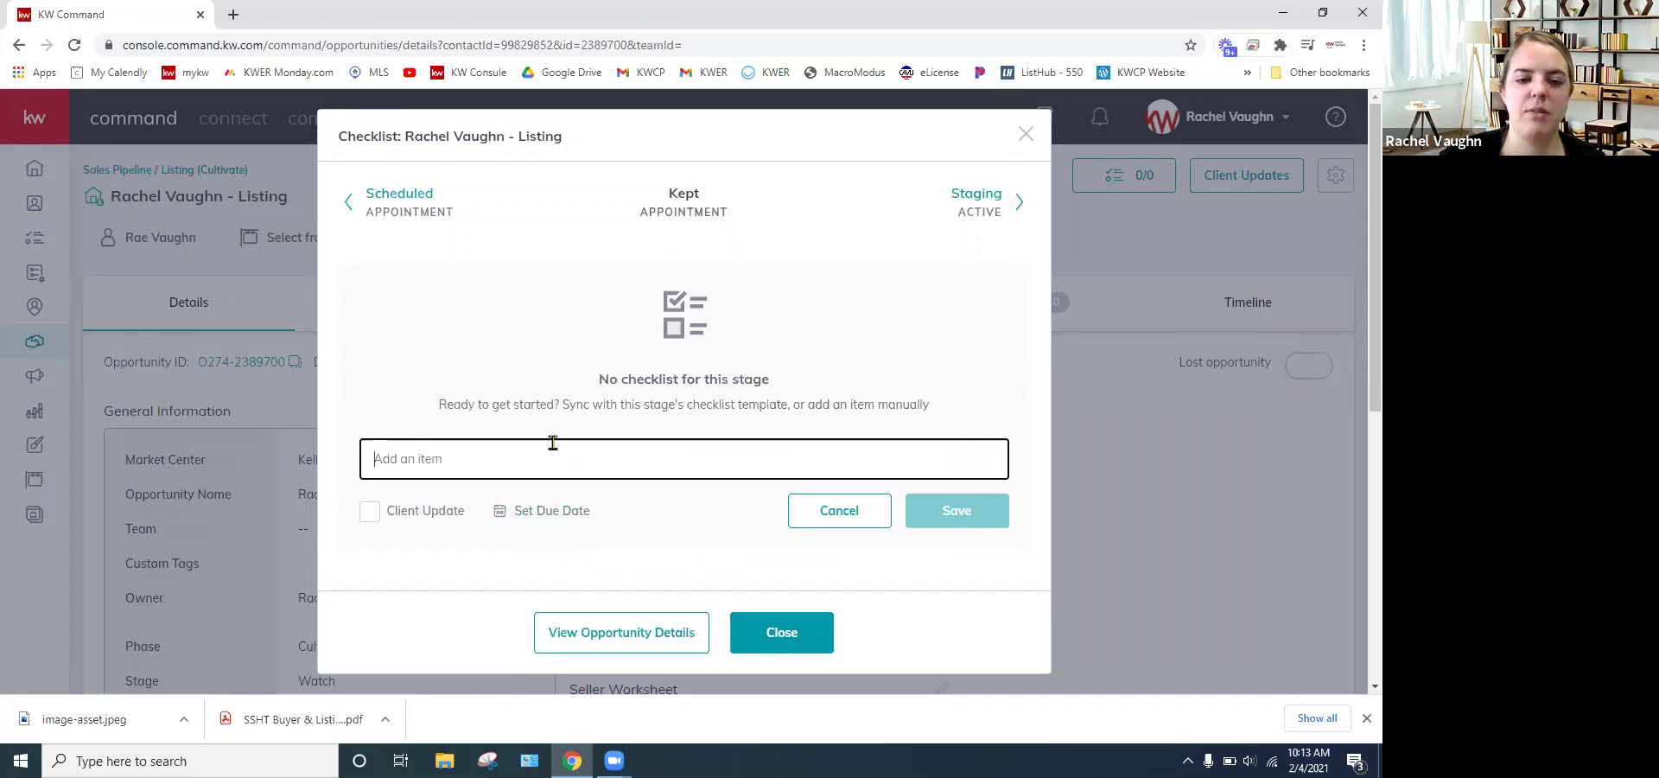
click(608, 451)
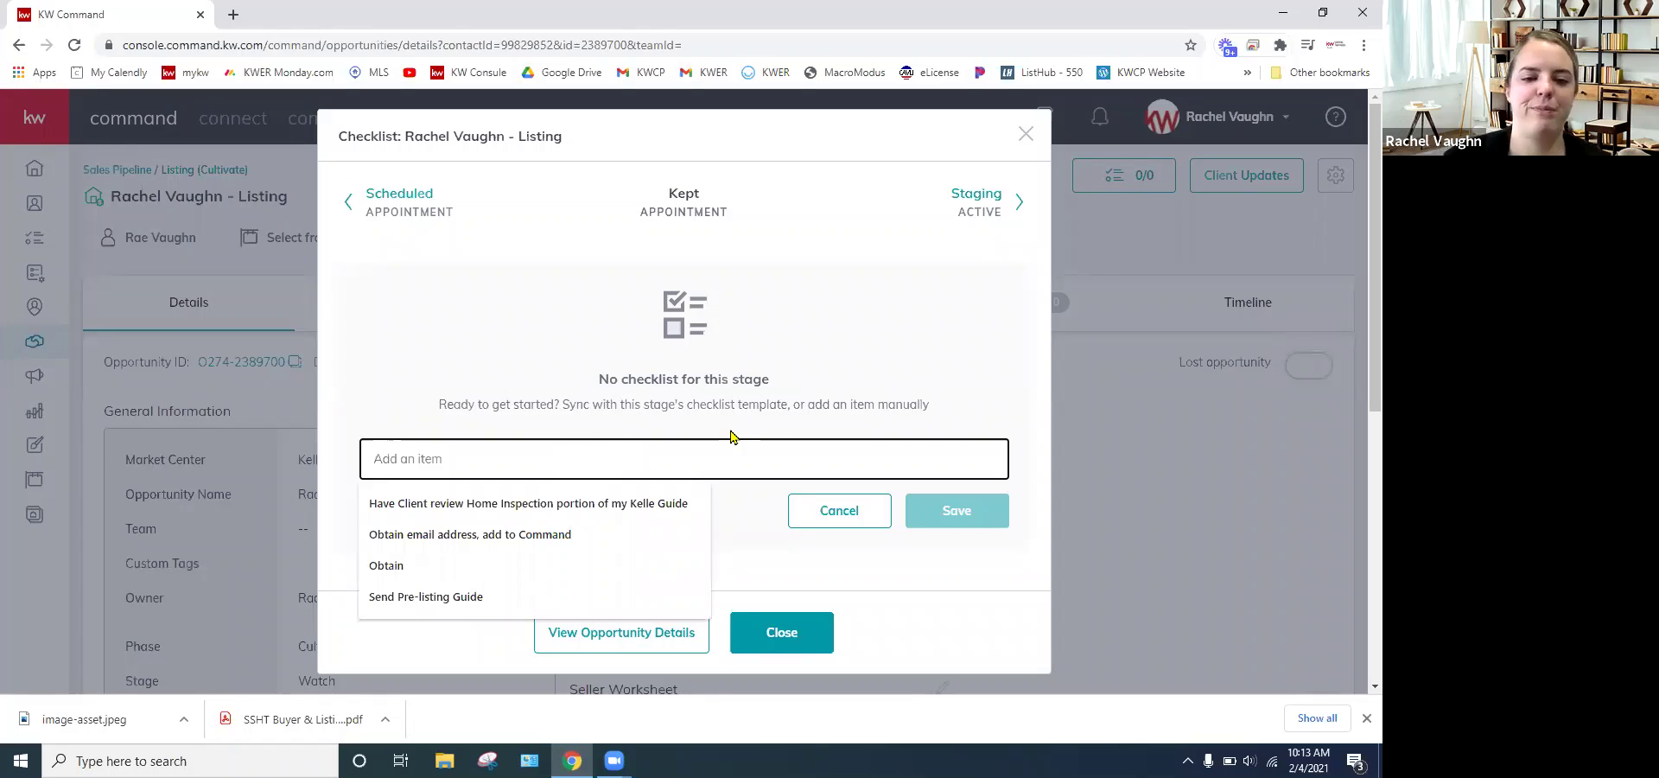
text(T)
text(xamaple)
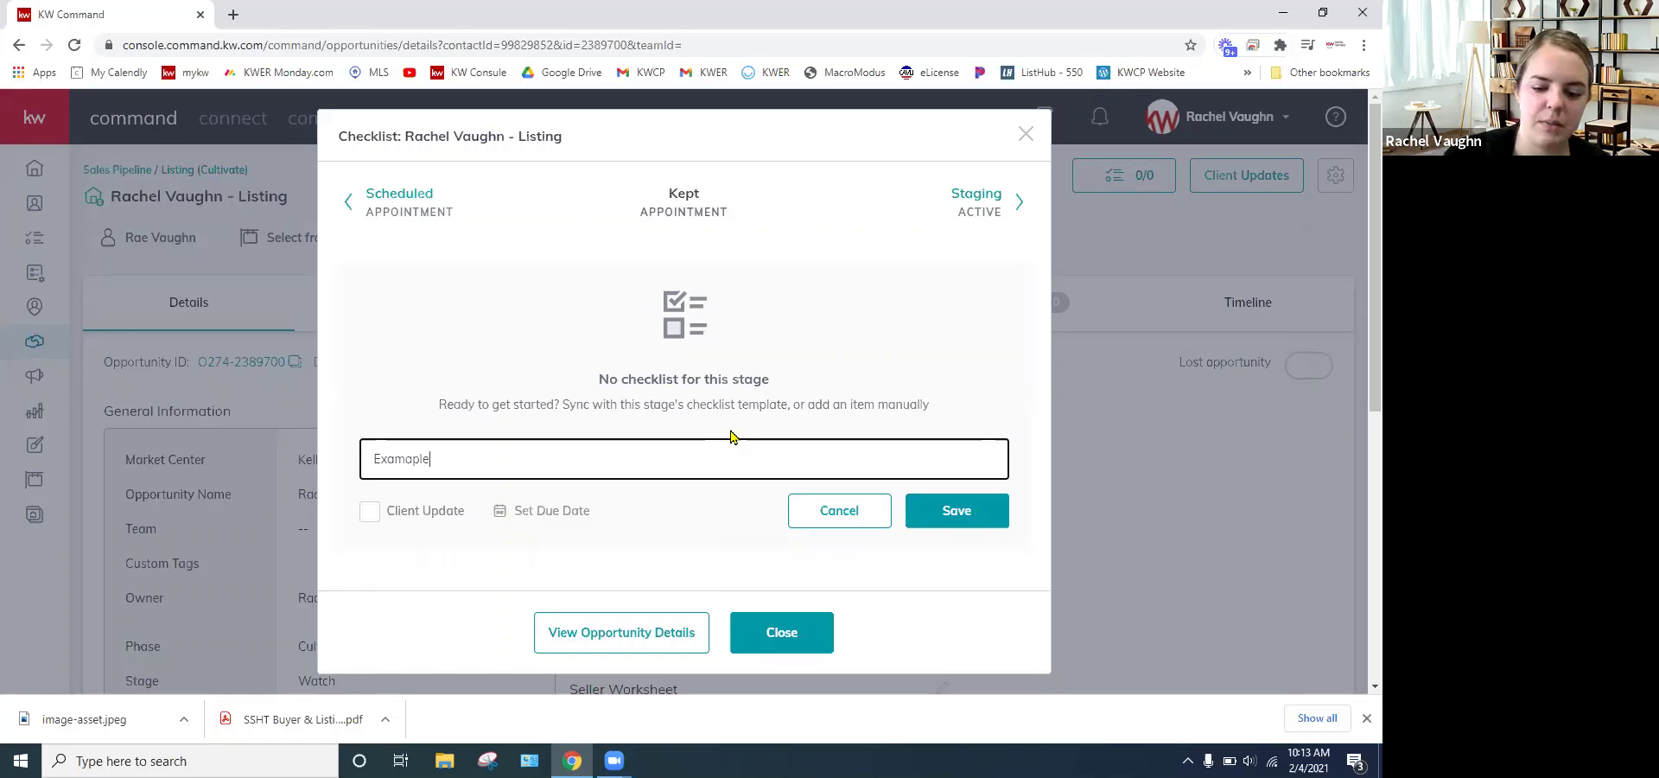
key(BackSpace)
key(BackSpace)
key(BackSpace)
key(BackSpace)
text(ple)
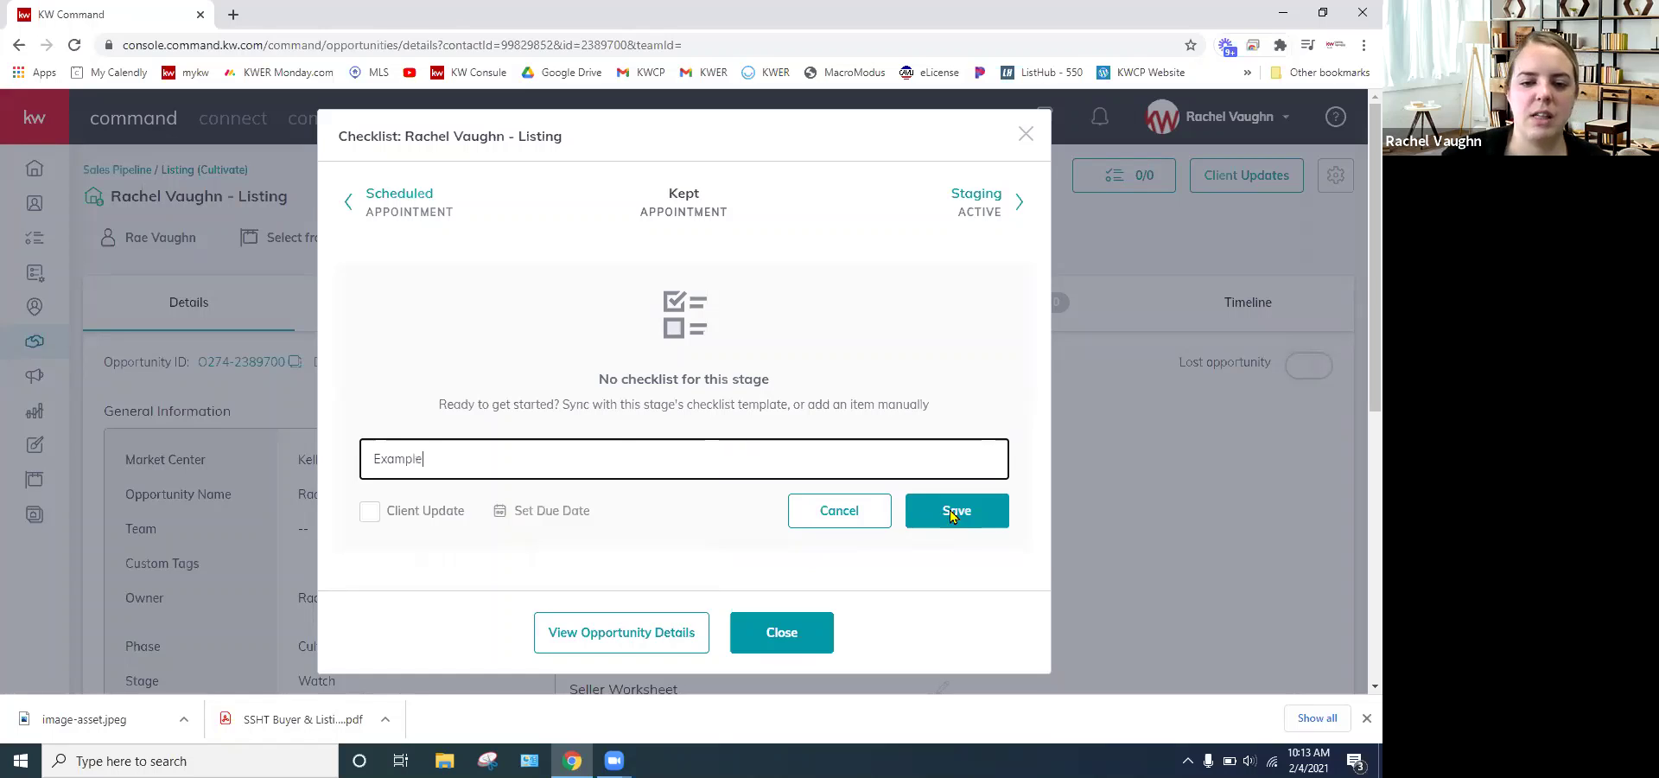
click(952, 513)
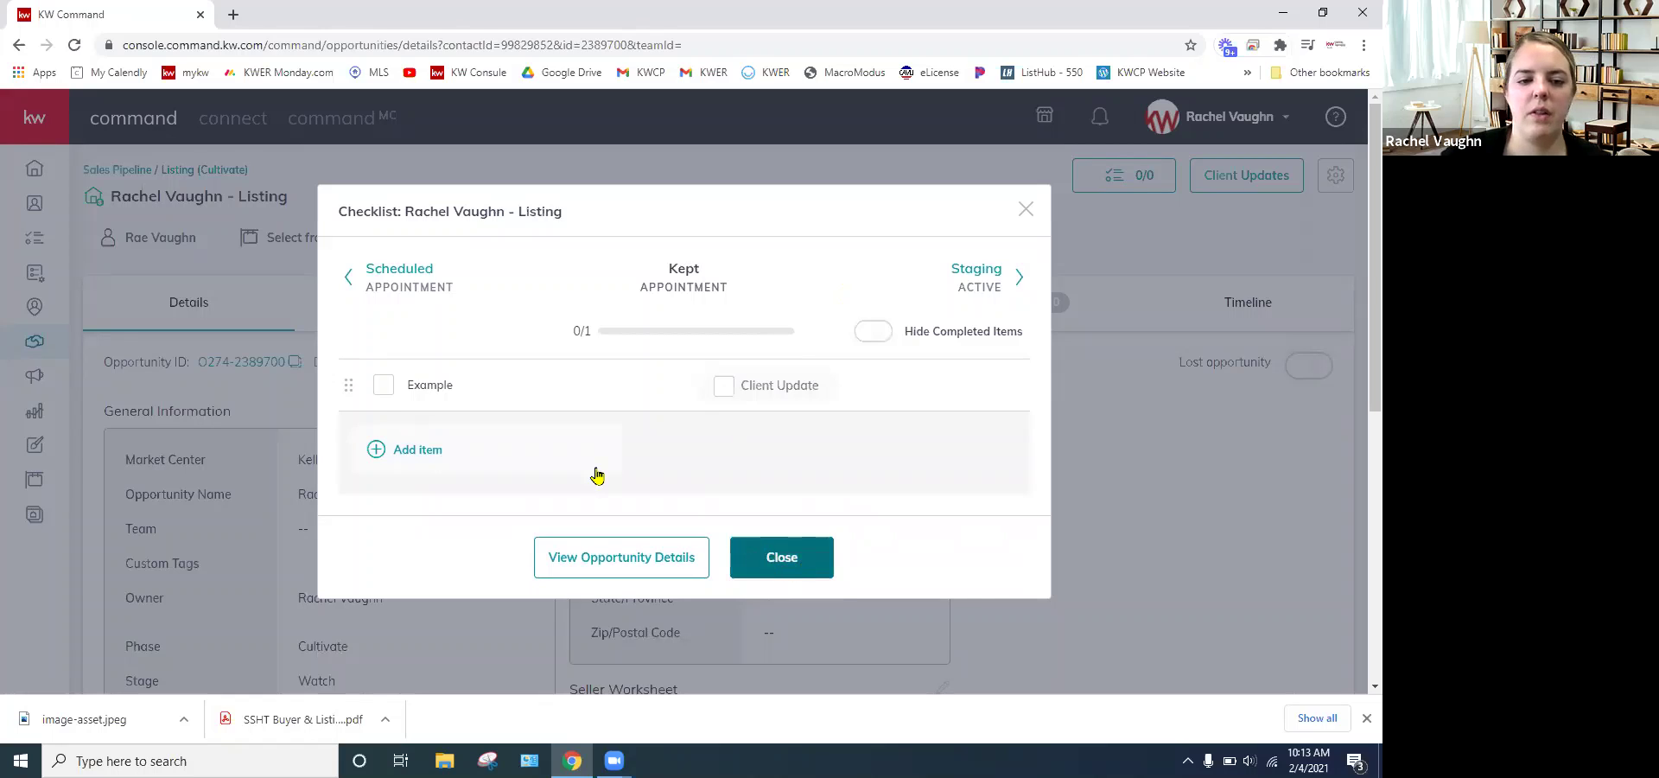
click(810, 544)
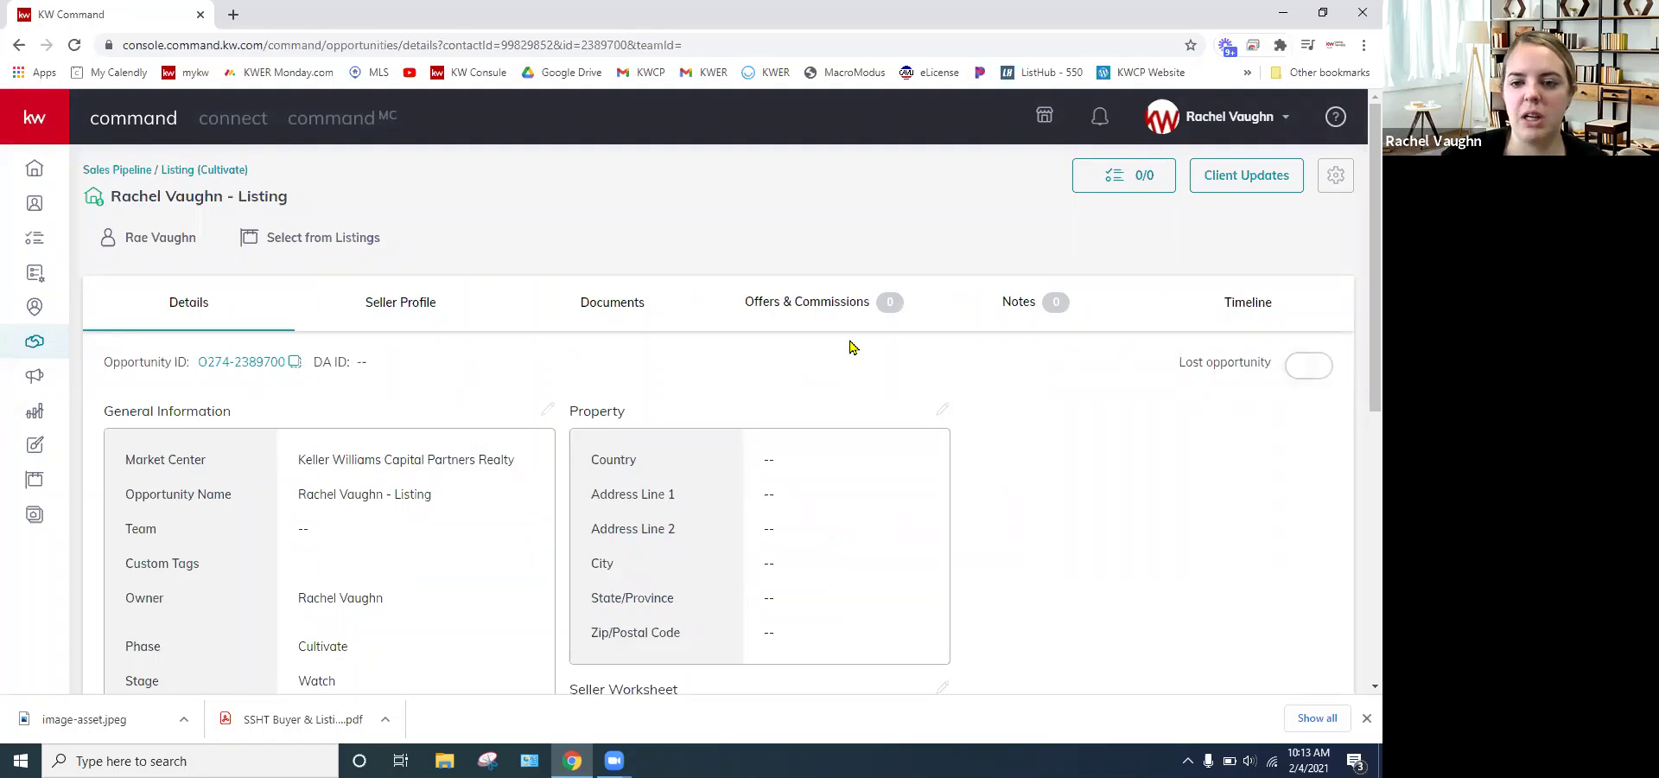
- Show the listing's Timeline log of checklist type changes and creation
click(1252, 304)
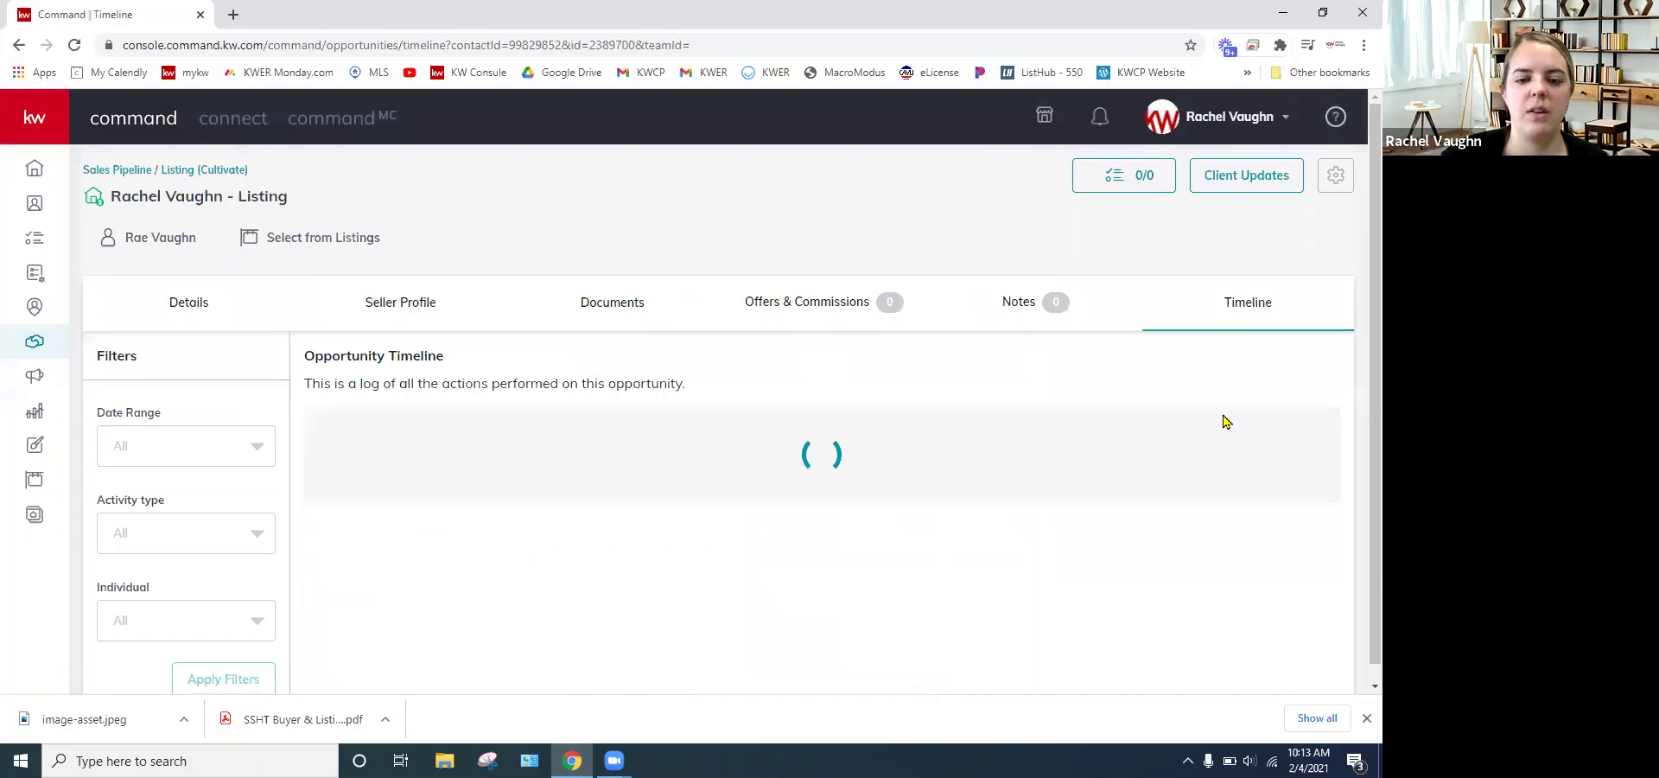
scroll(1097, 519, down, 1)
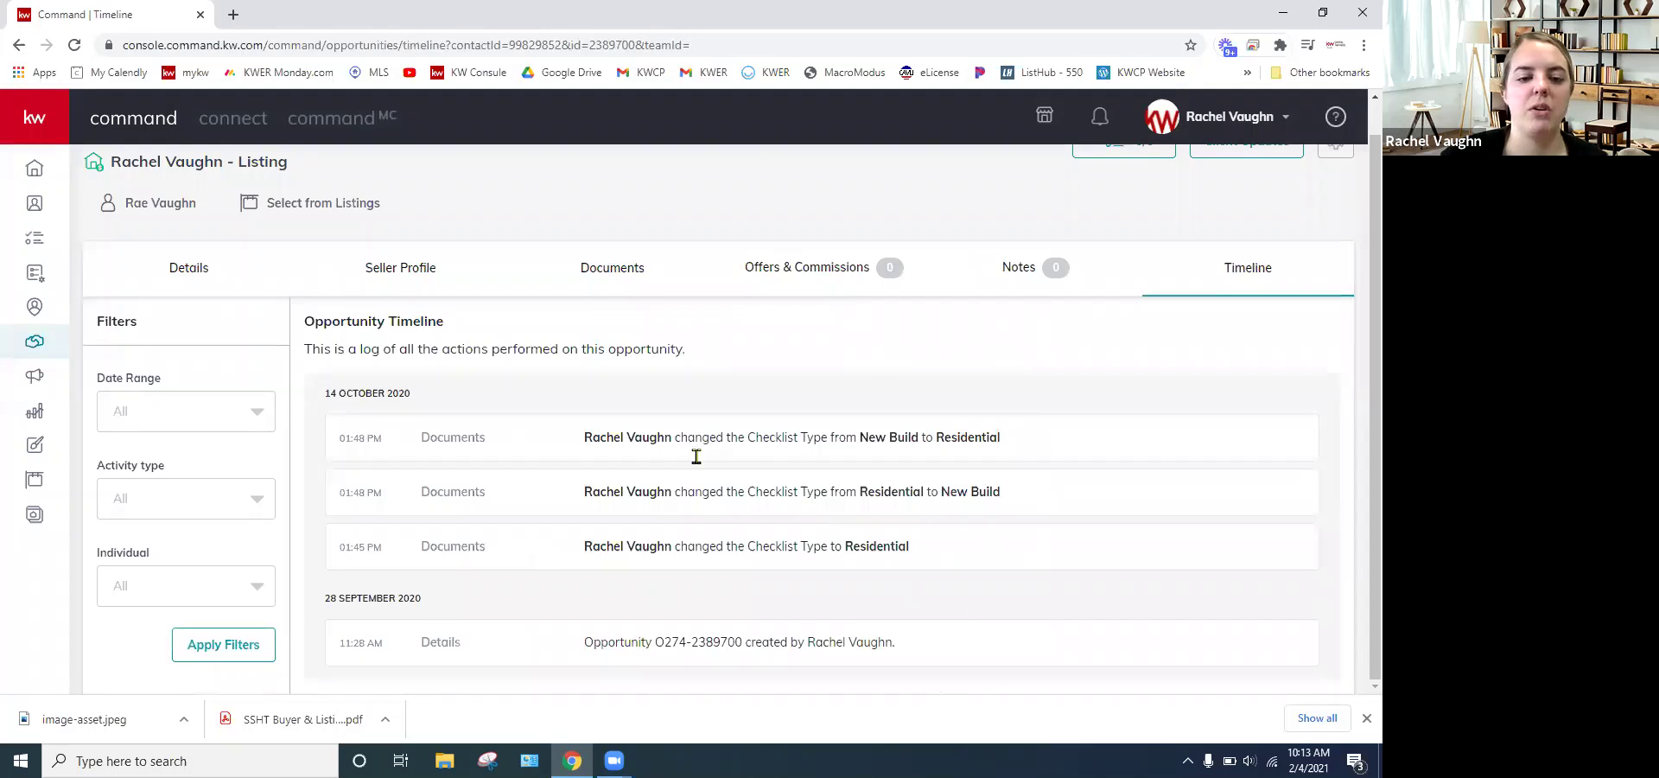
scroll(484, 484, up, 1)
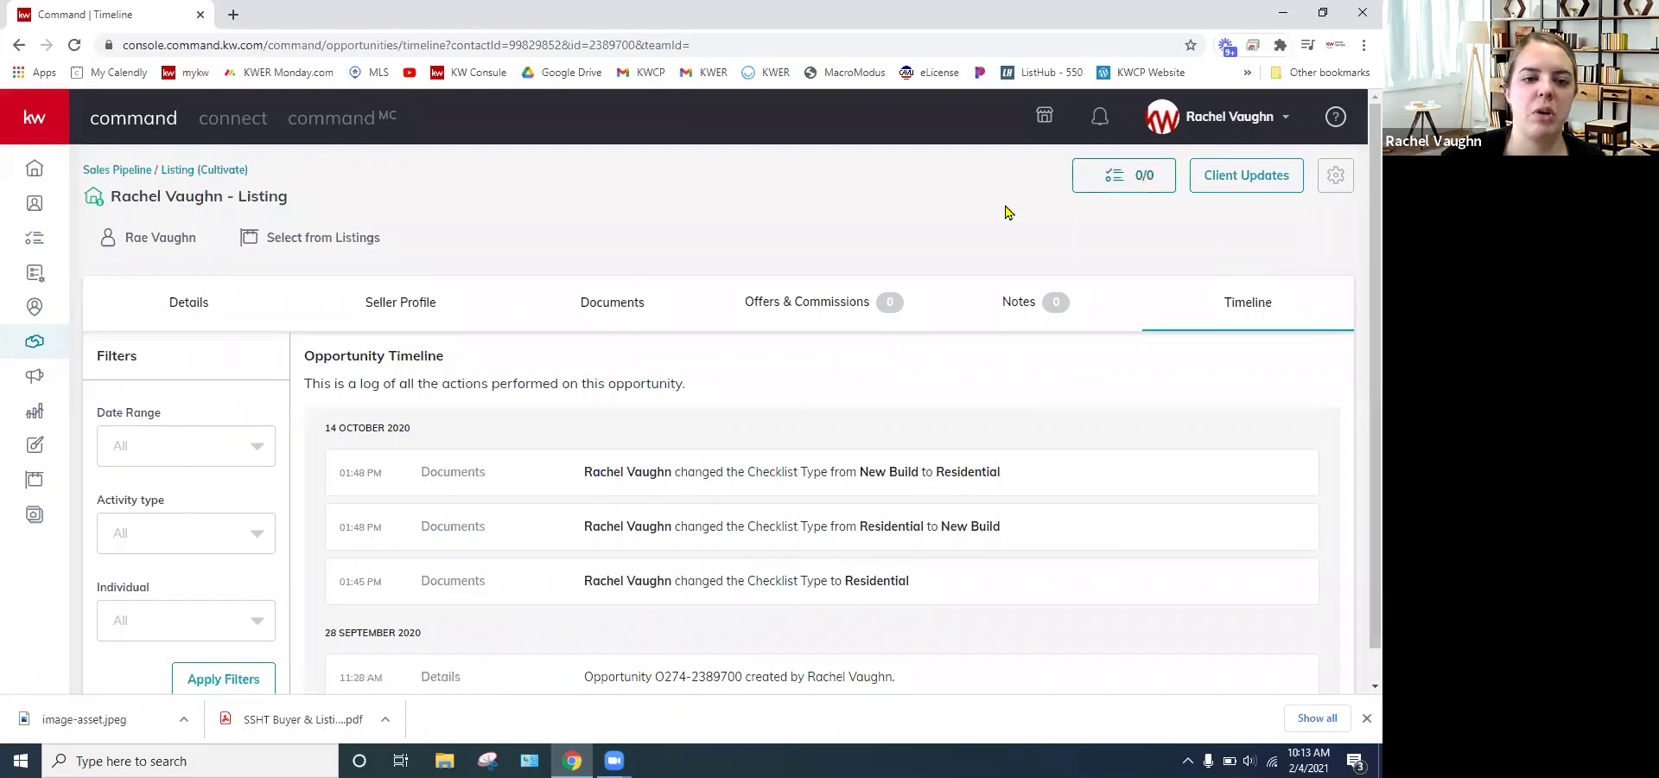
- Review this opportunity's Client Updates settings, then dismiss the dialog
click(1234, 177)
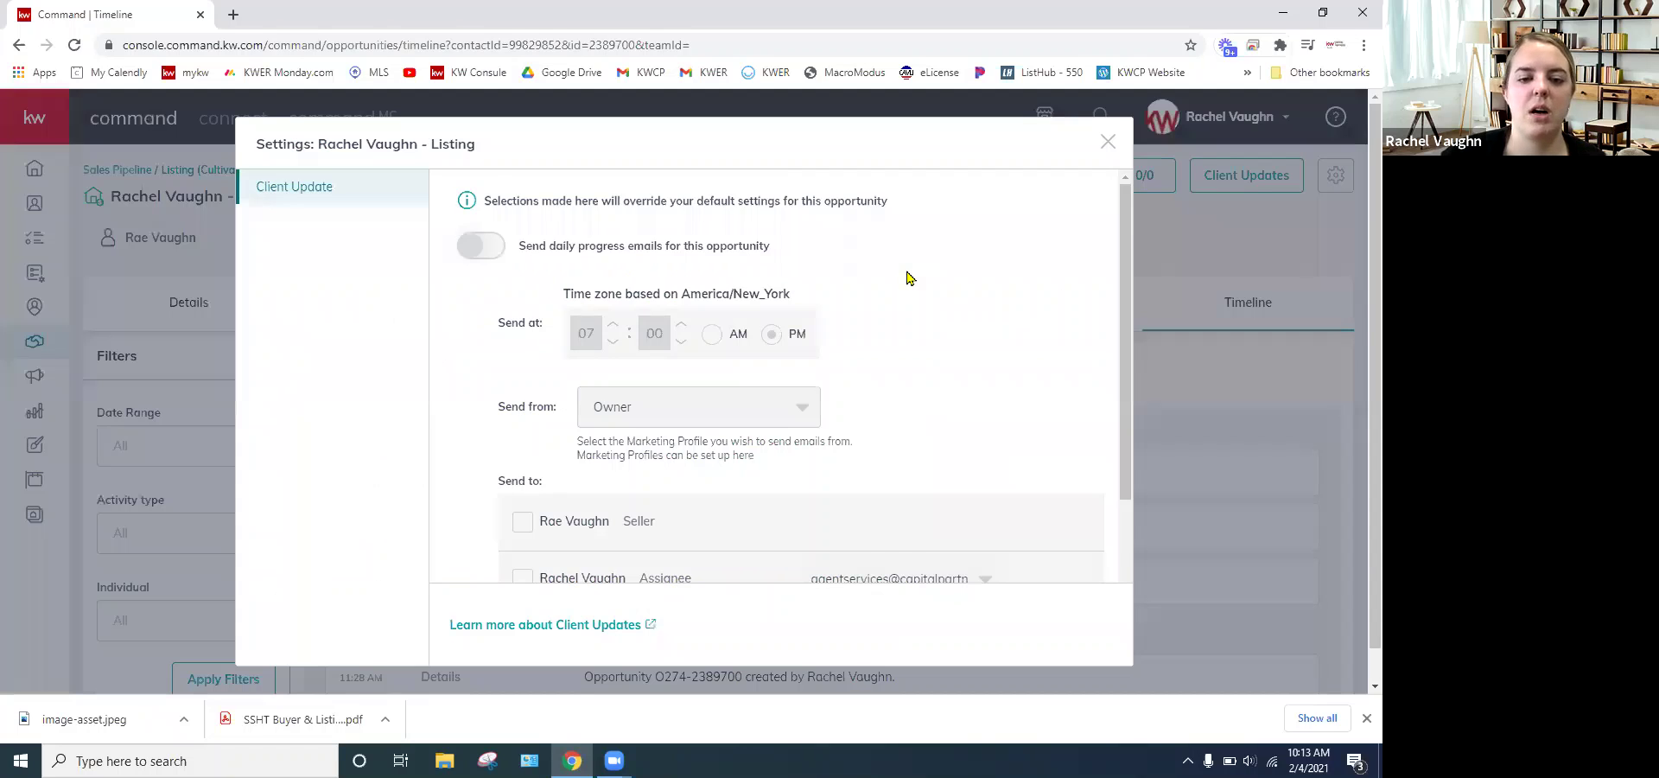
scroll(907, 278, down, 4)
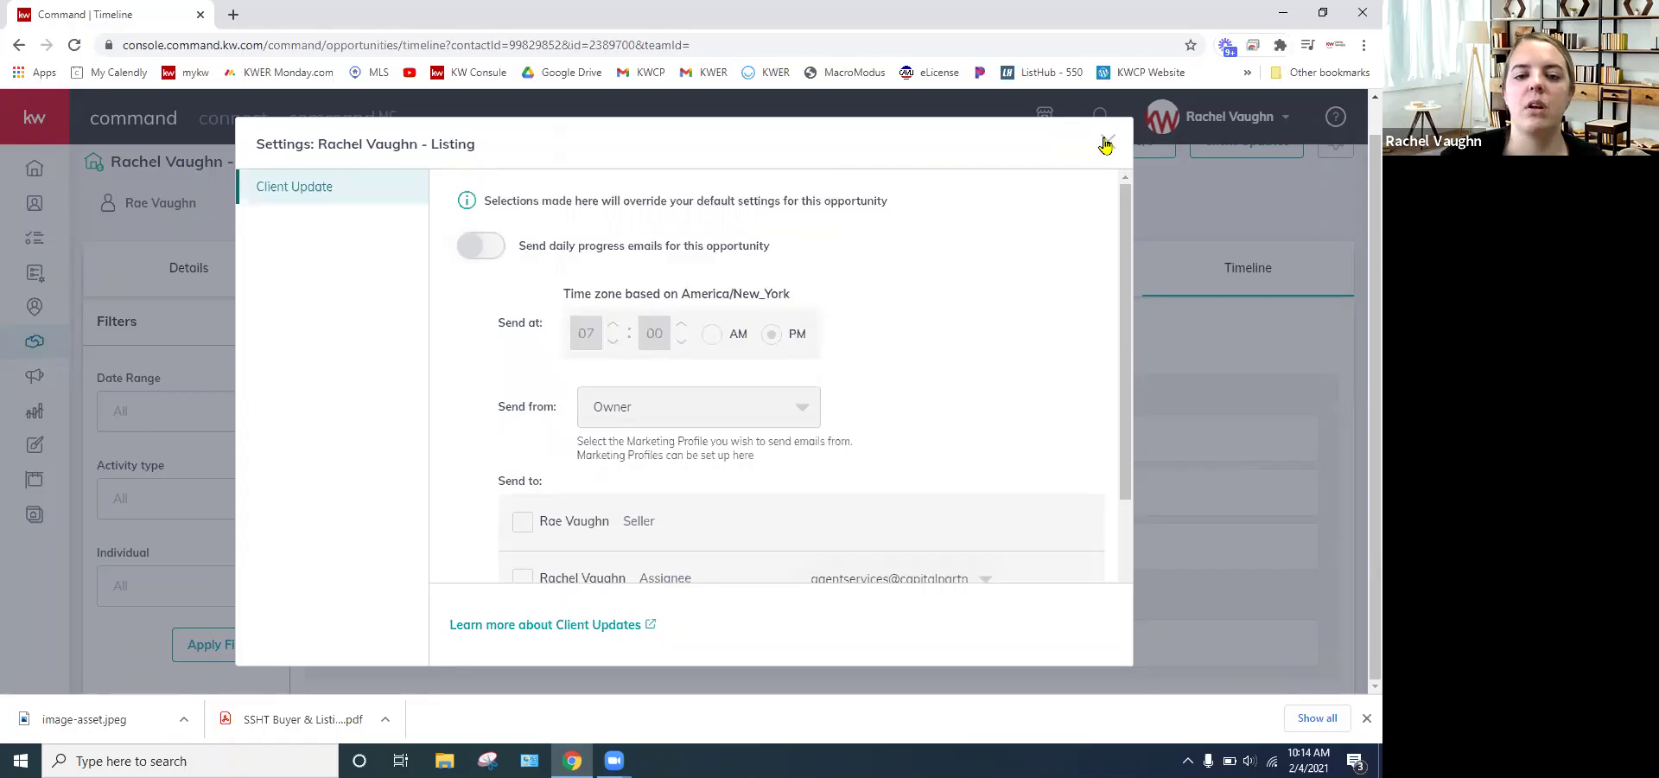
key(Escape)
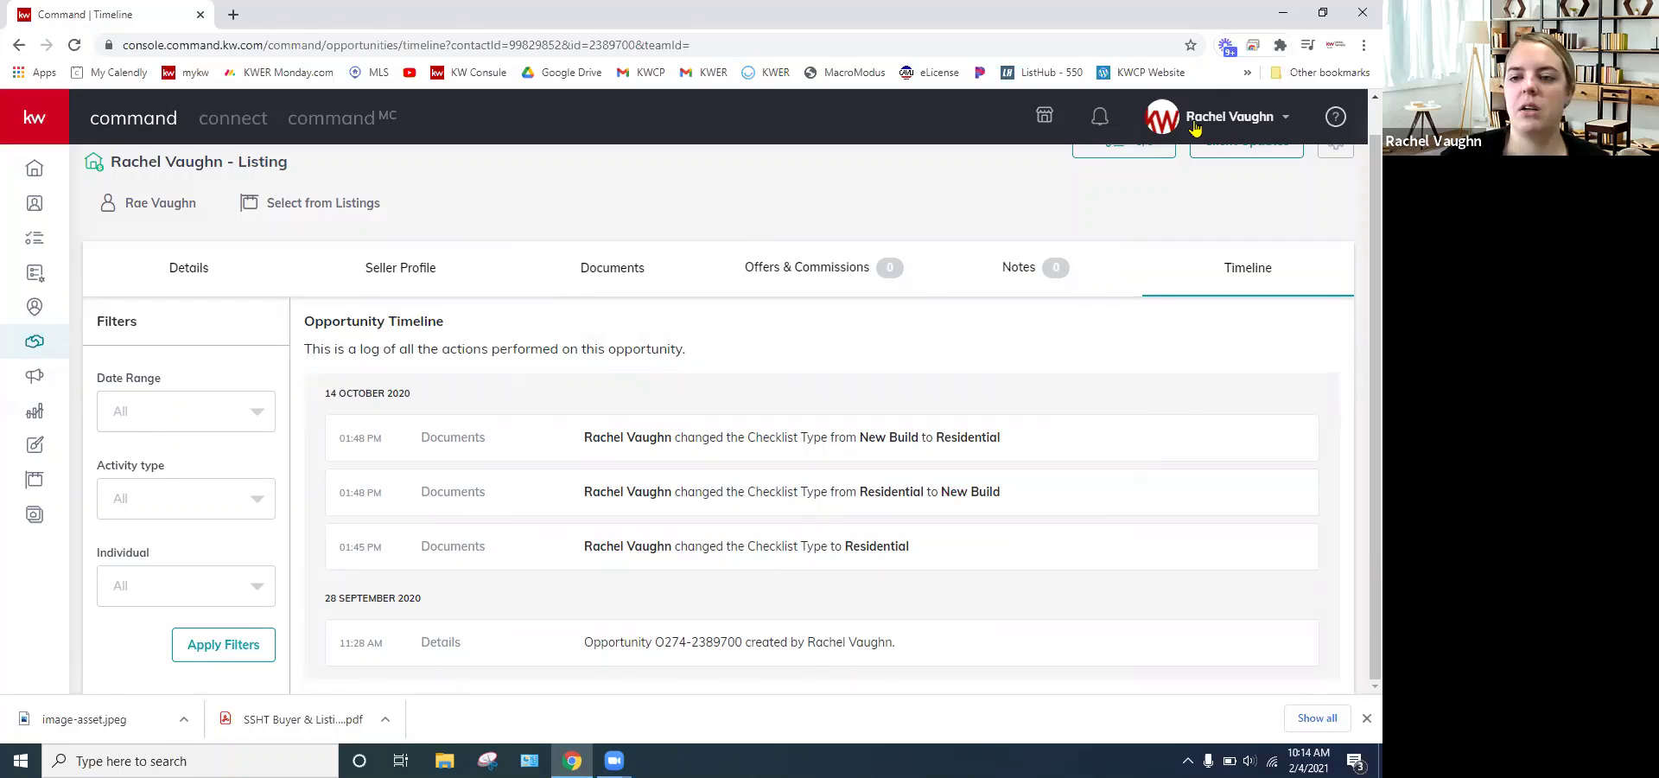
scroll(1195, 128, up, 1)
- Log out and sign in with the saved team account, then open its opportunities pipeline
click(1234, 117)
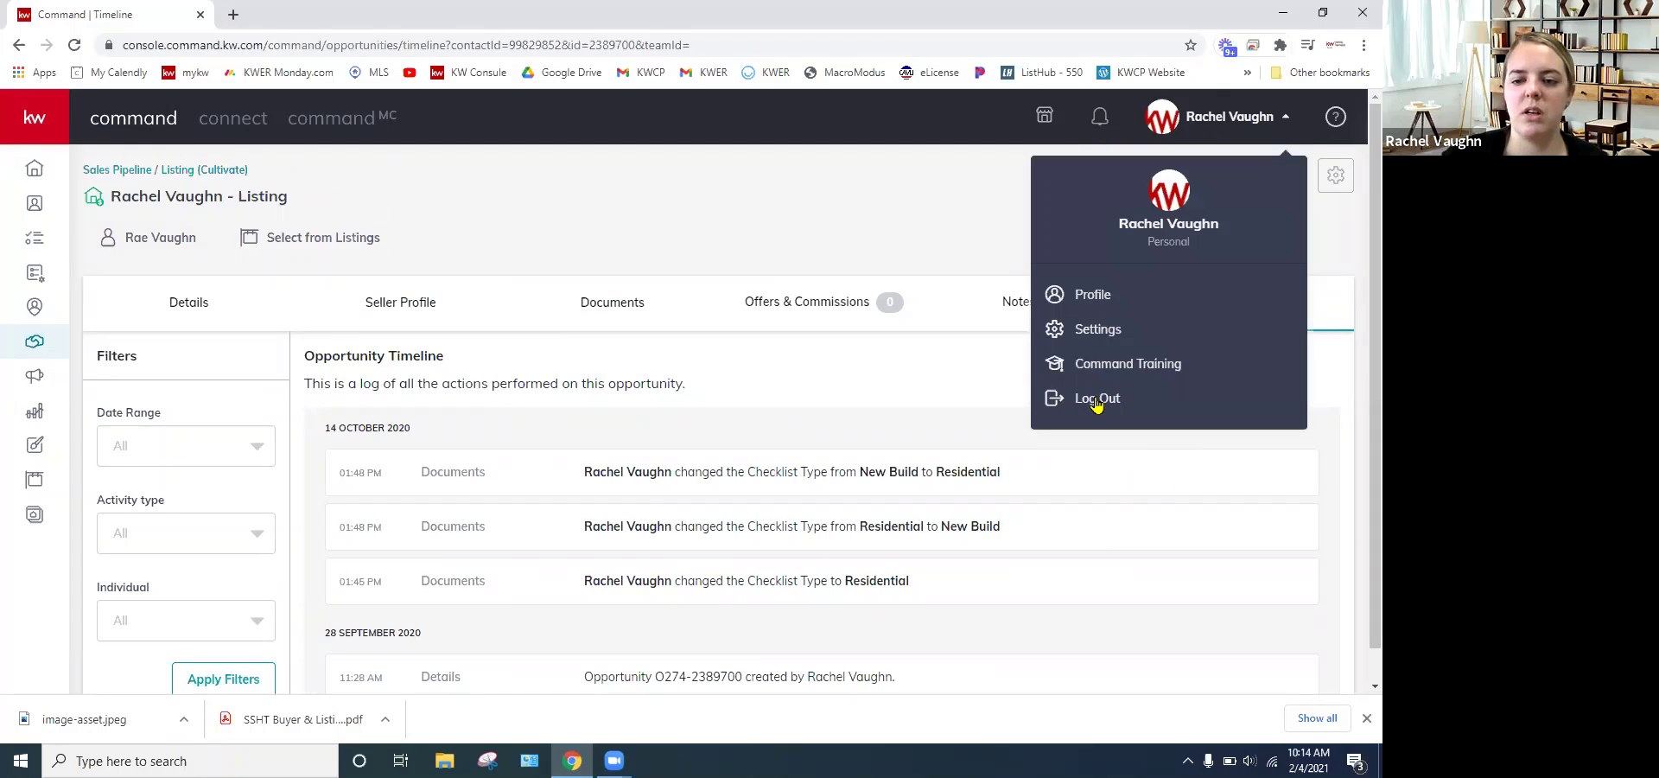
click(1096, 399)
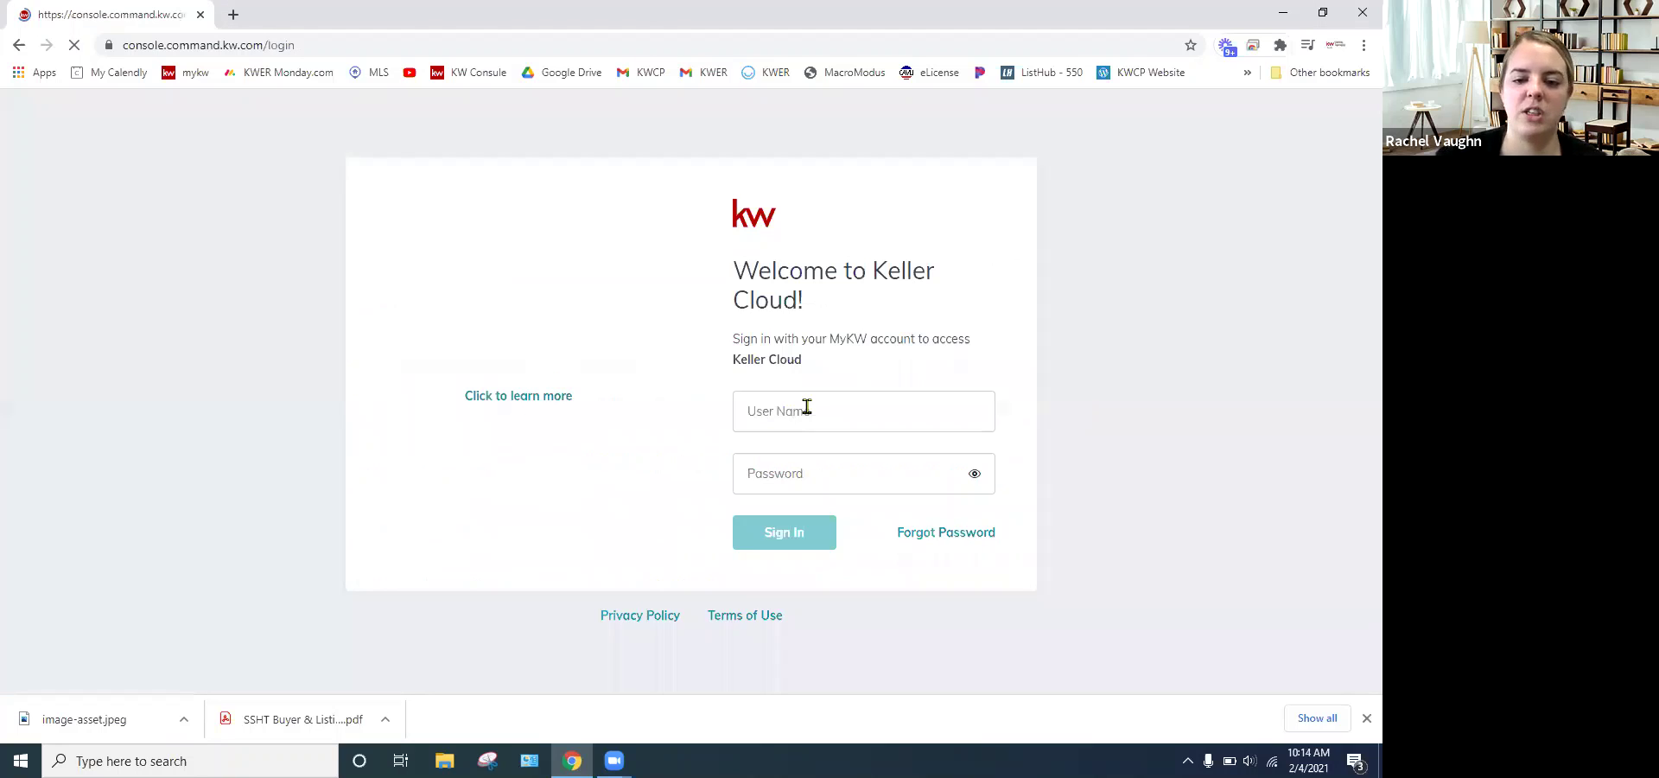
key(Down)
key(Down)
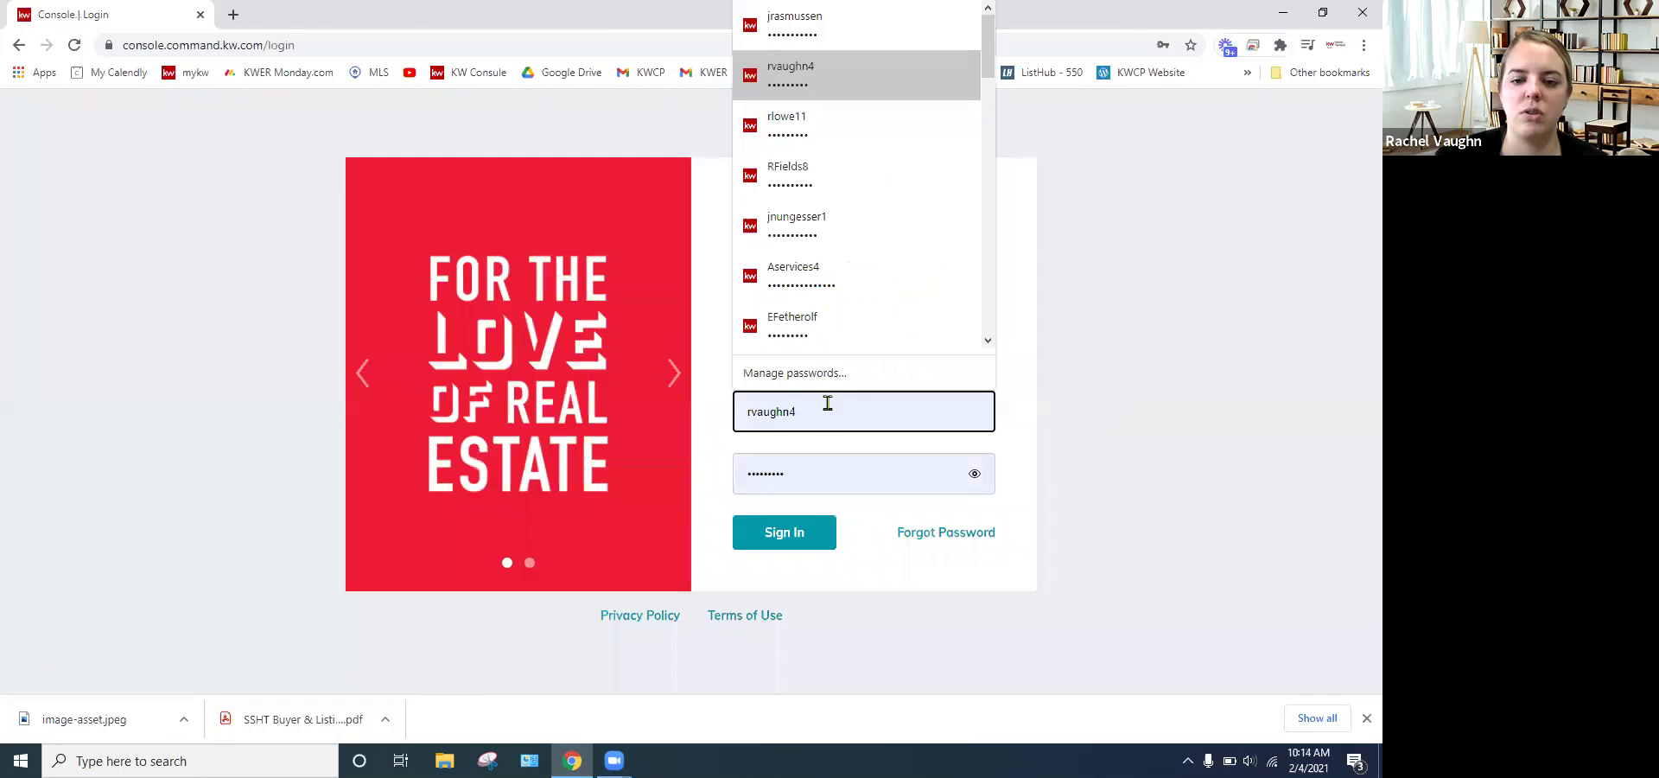
key(Return)
key(Return)
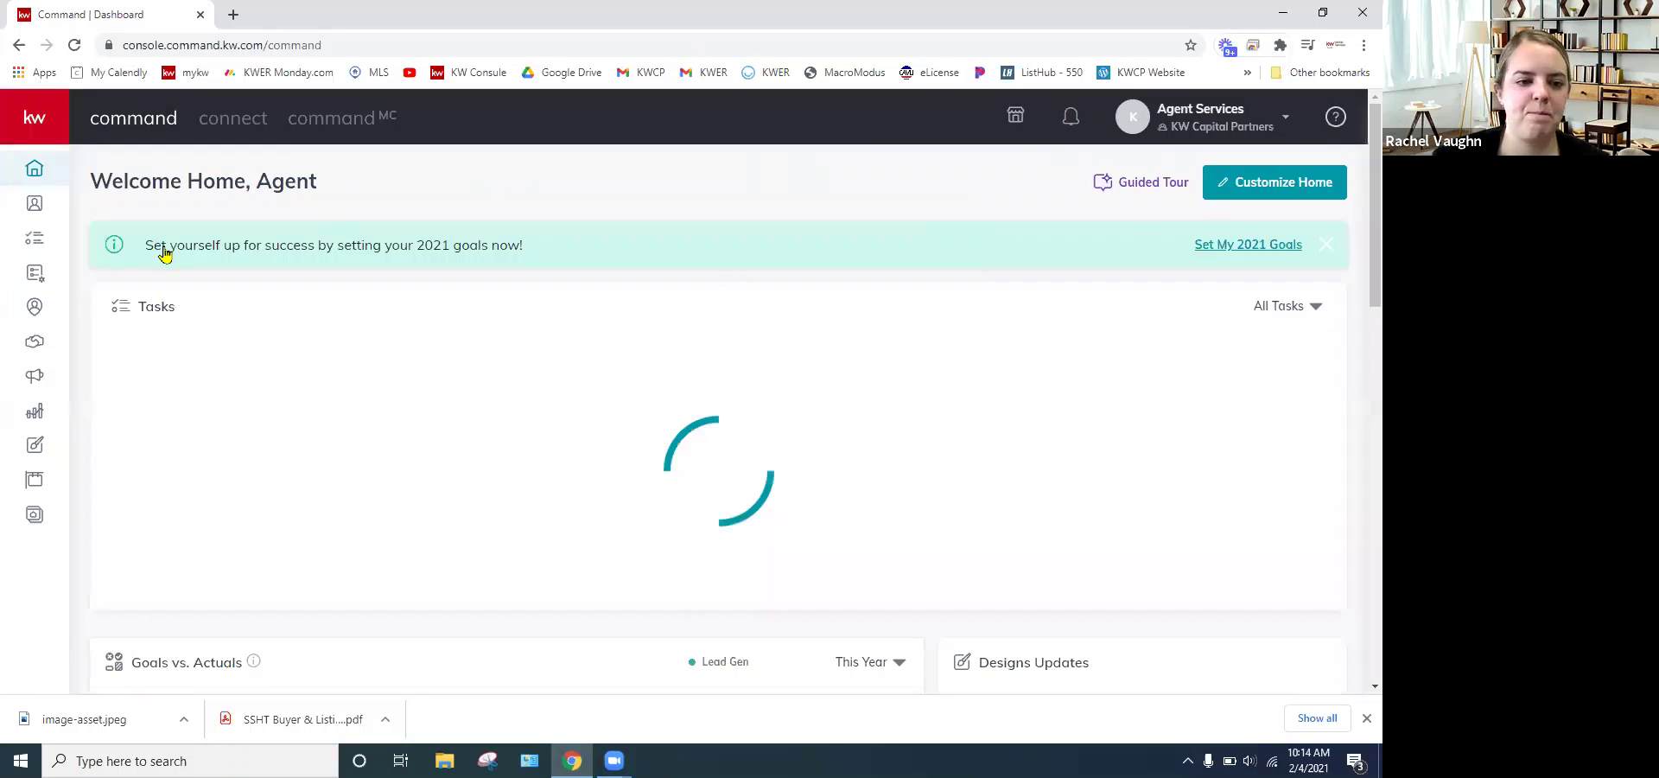
click(36, 342)
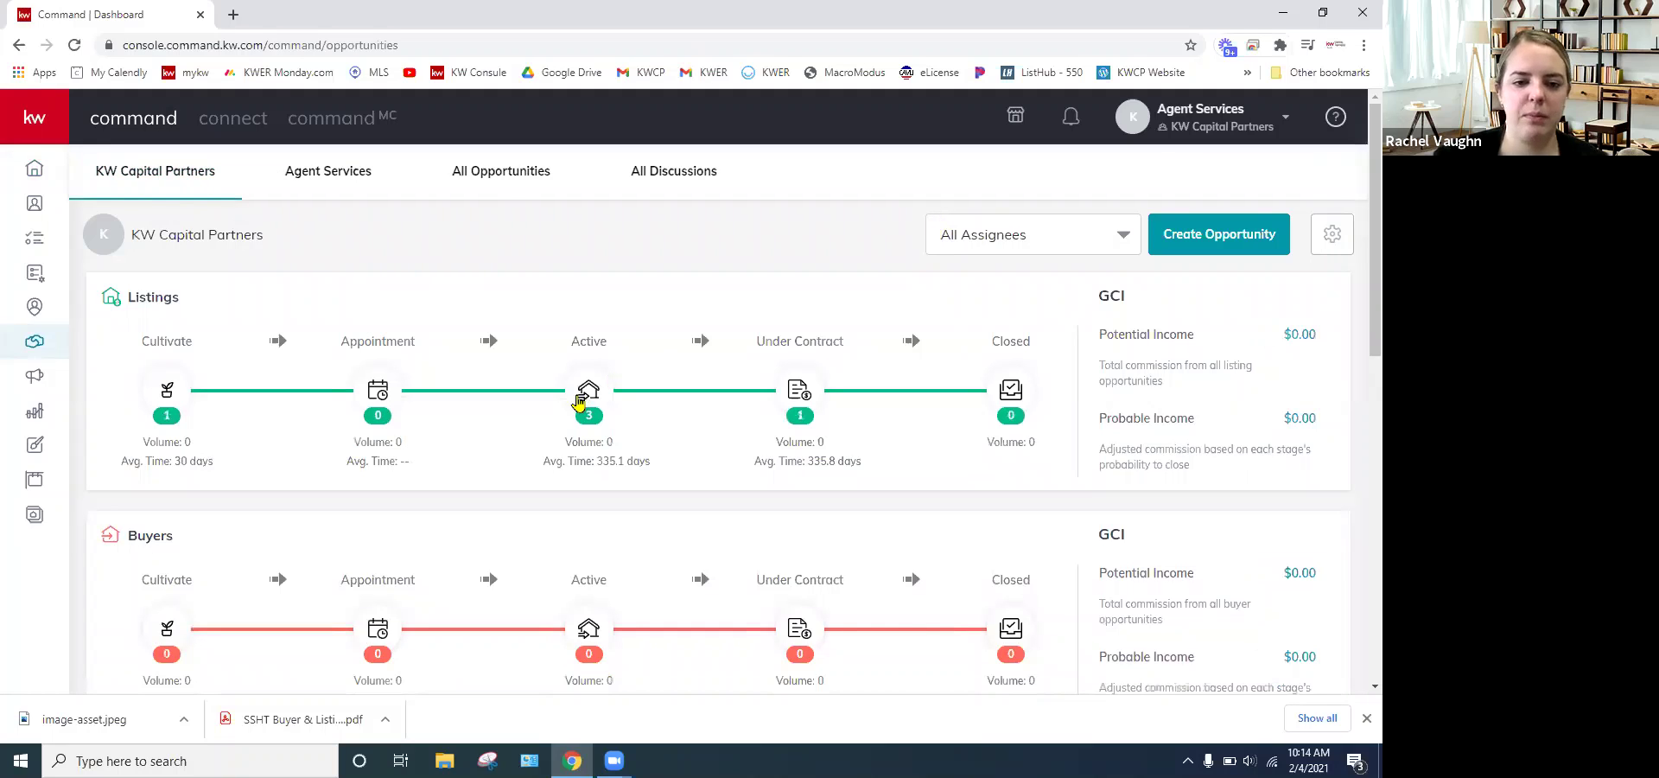
- Show the Active-phase listings and open the Staging listing's details page
click(579, 400)
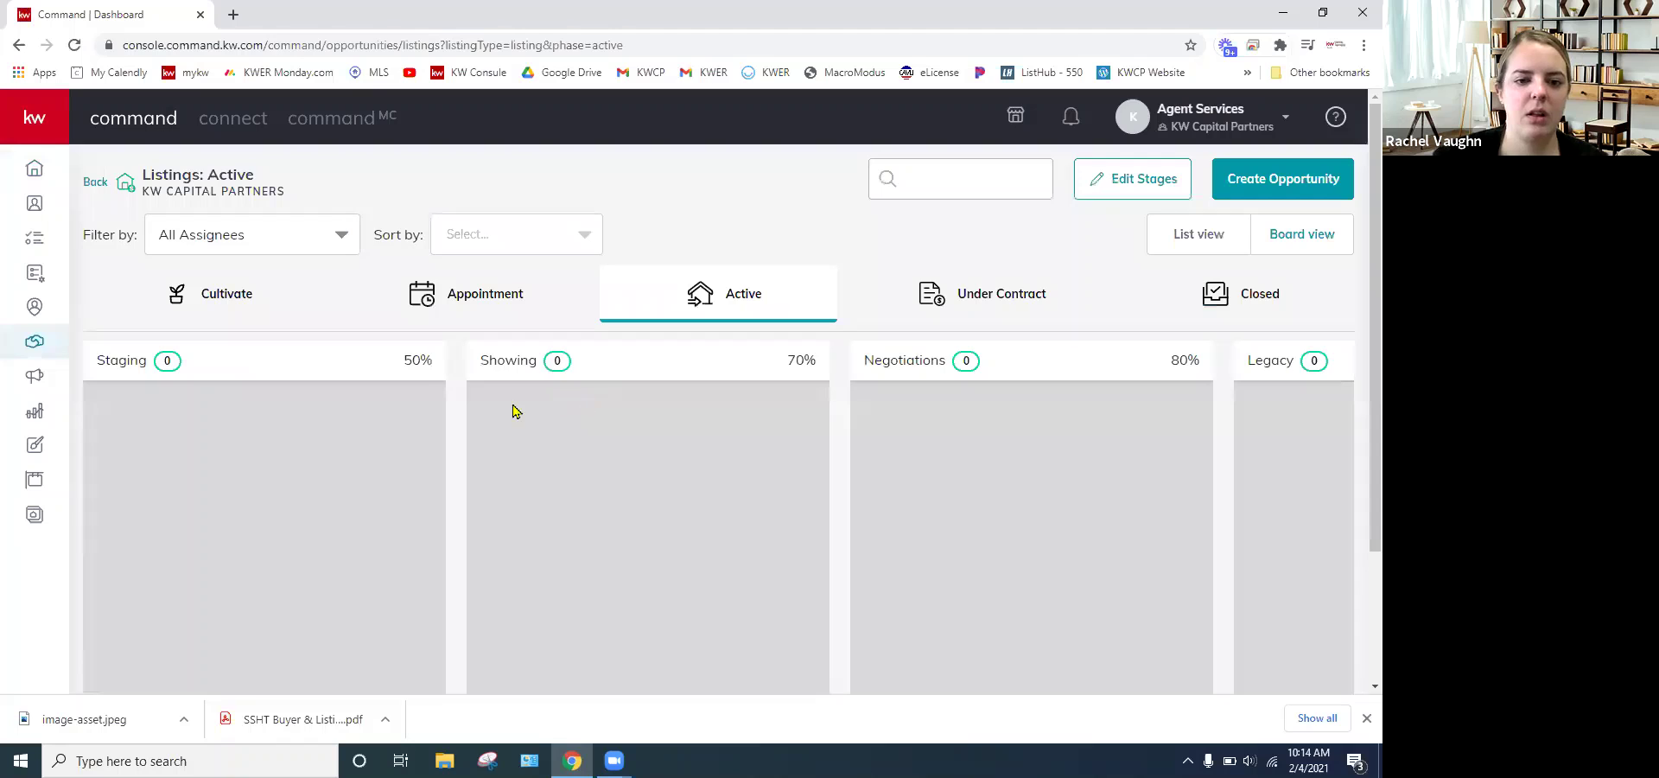
click(92, 186)
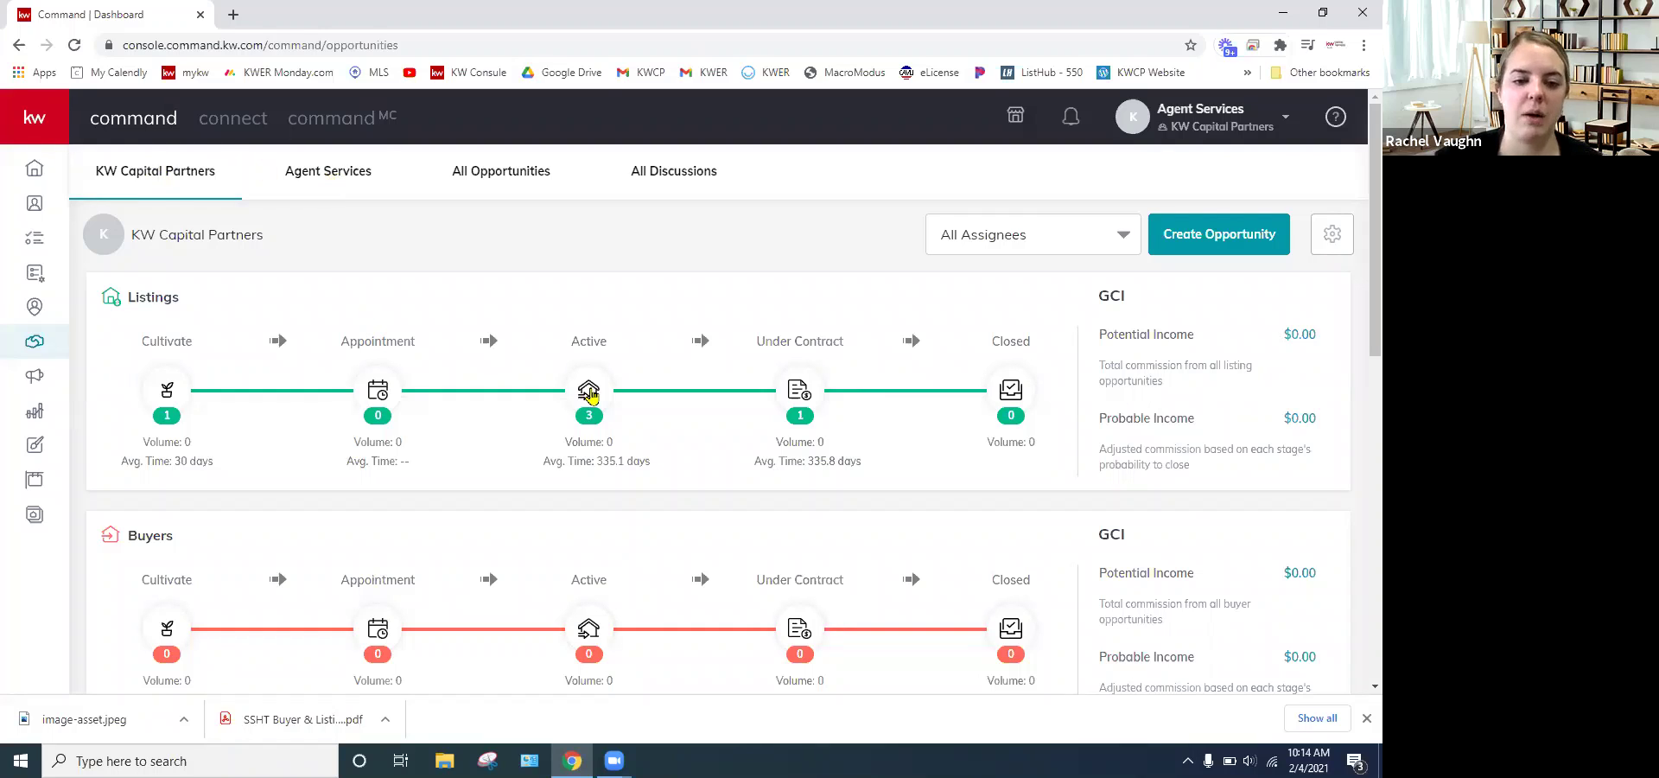
click(590, 392)
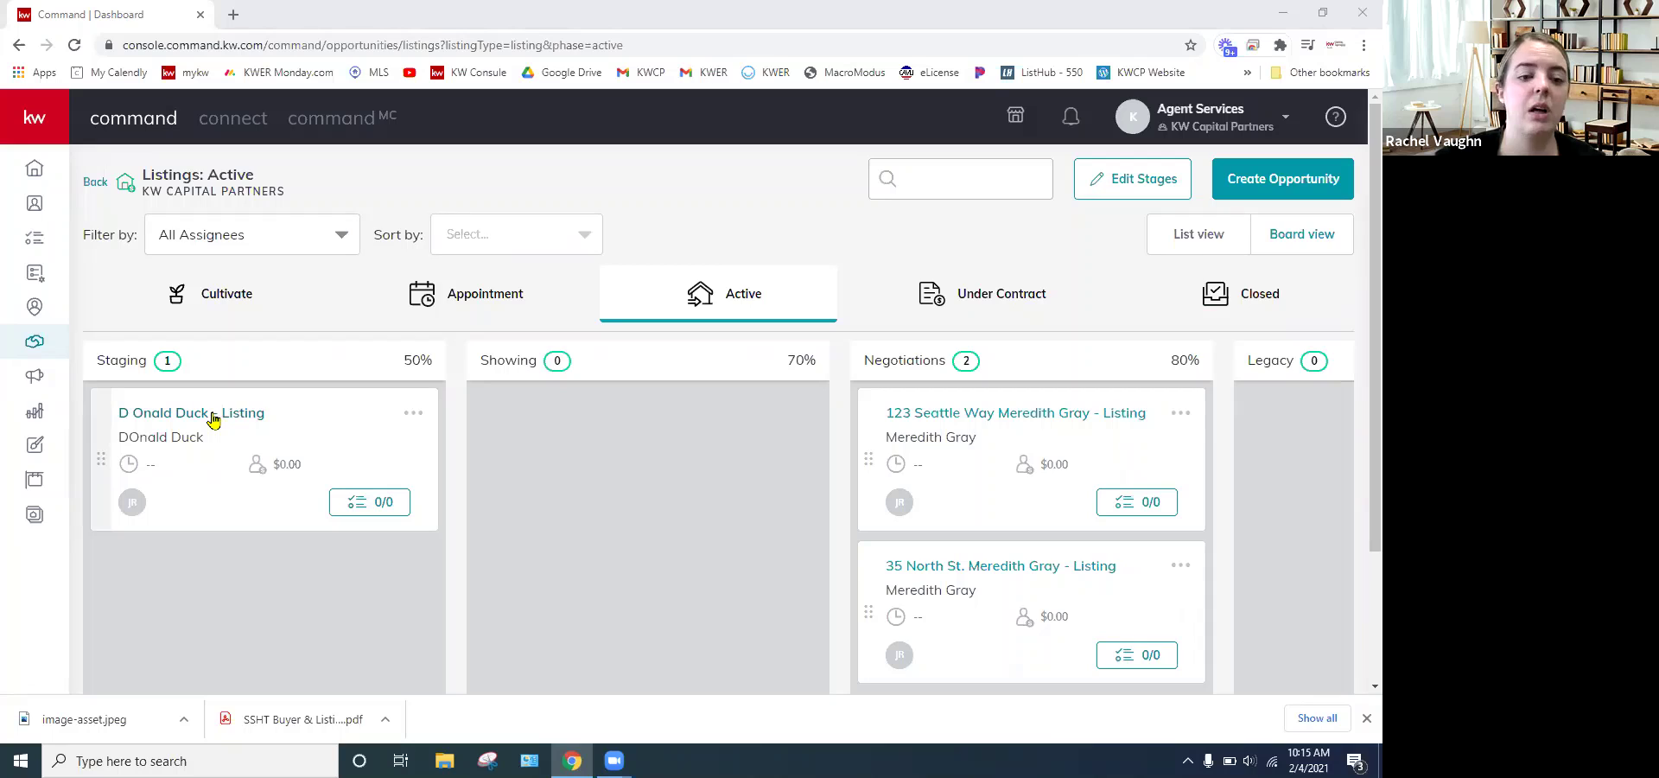
click(278, 422)
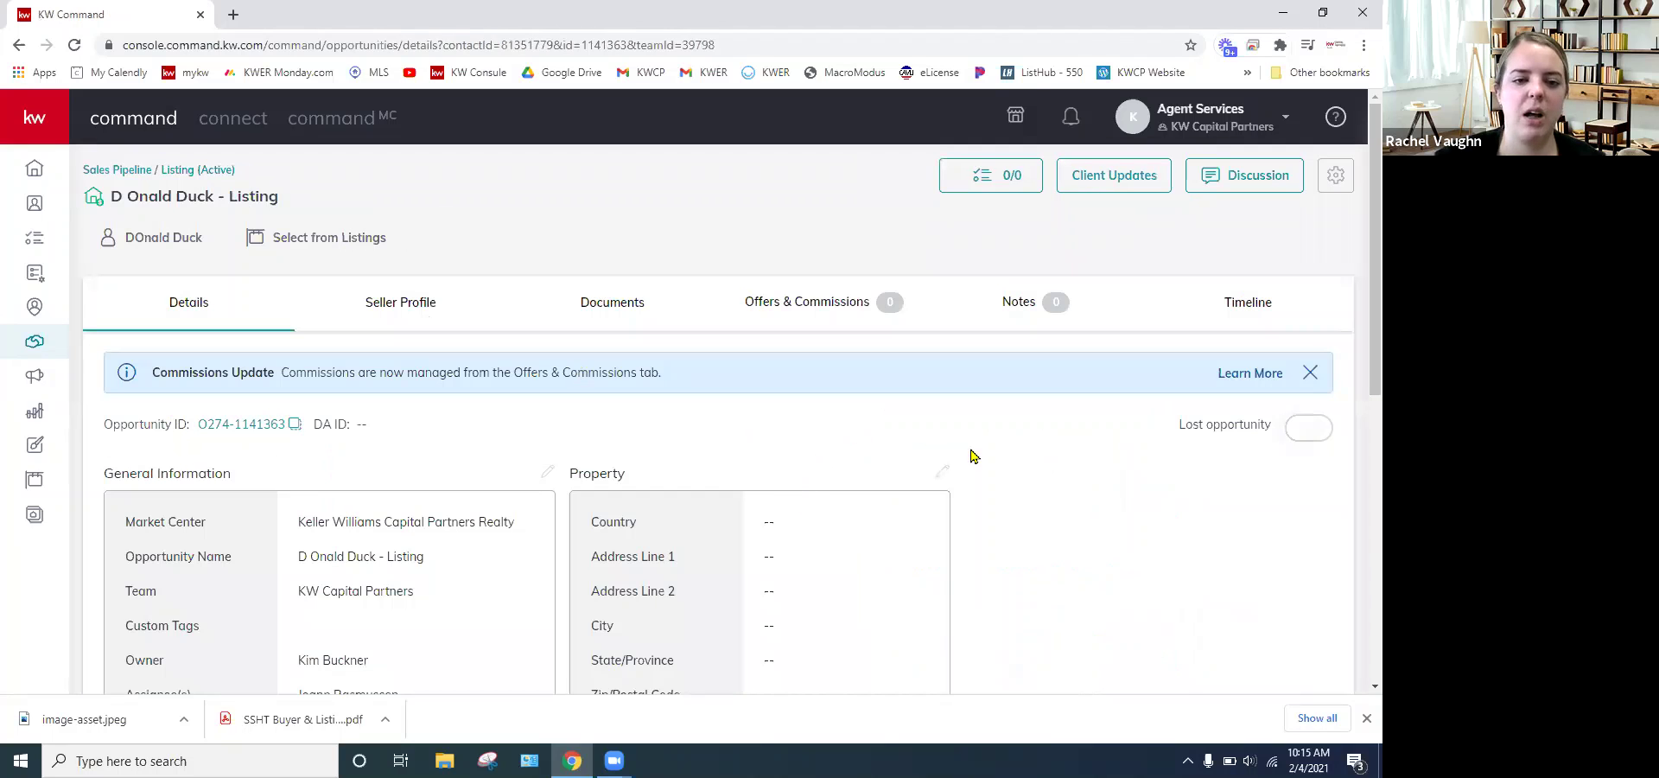
scroll(984, 449, down, 2)
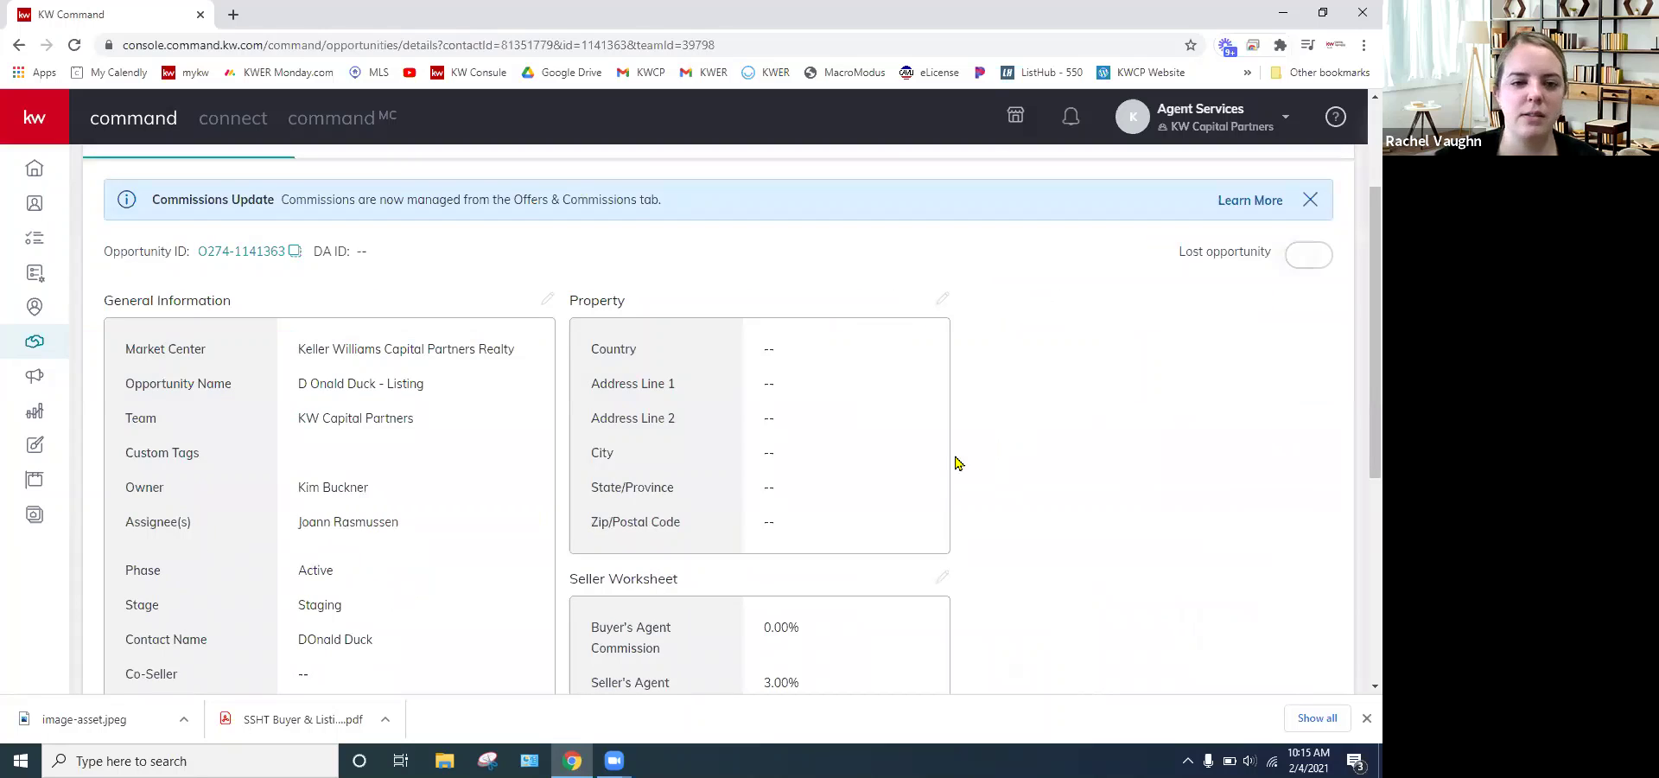
scroll(956, 452, up, 1)
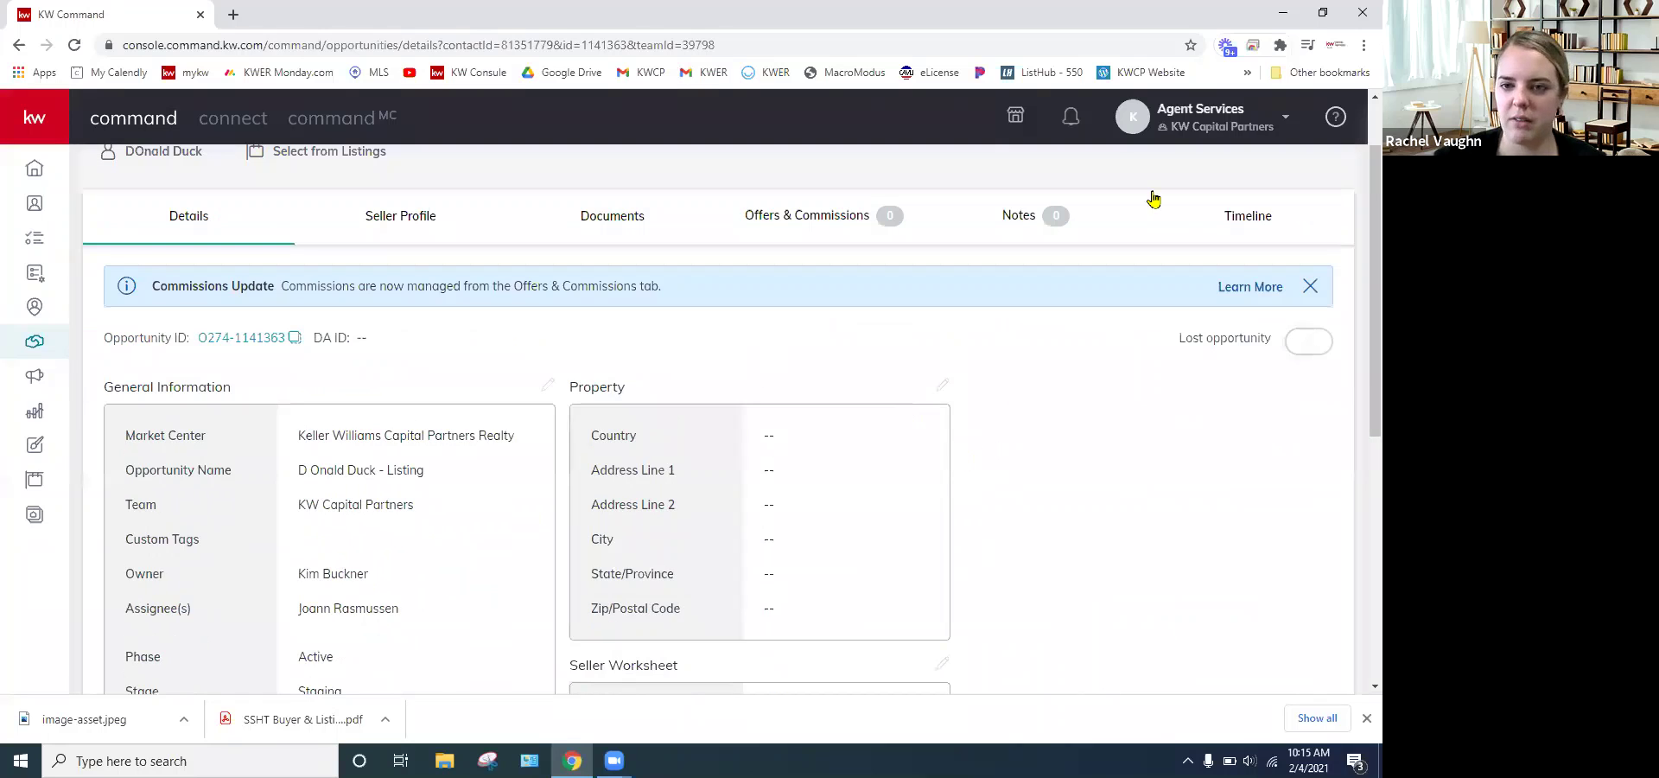
scroll(1153, 197, up, 1)
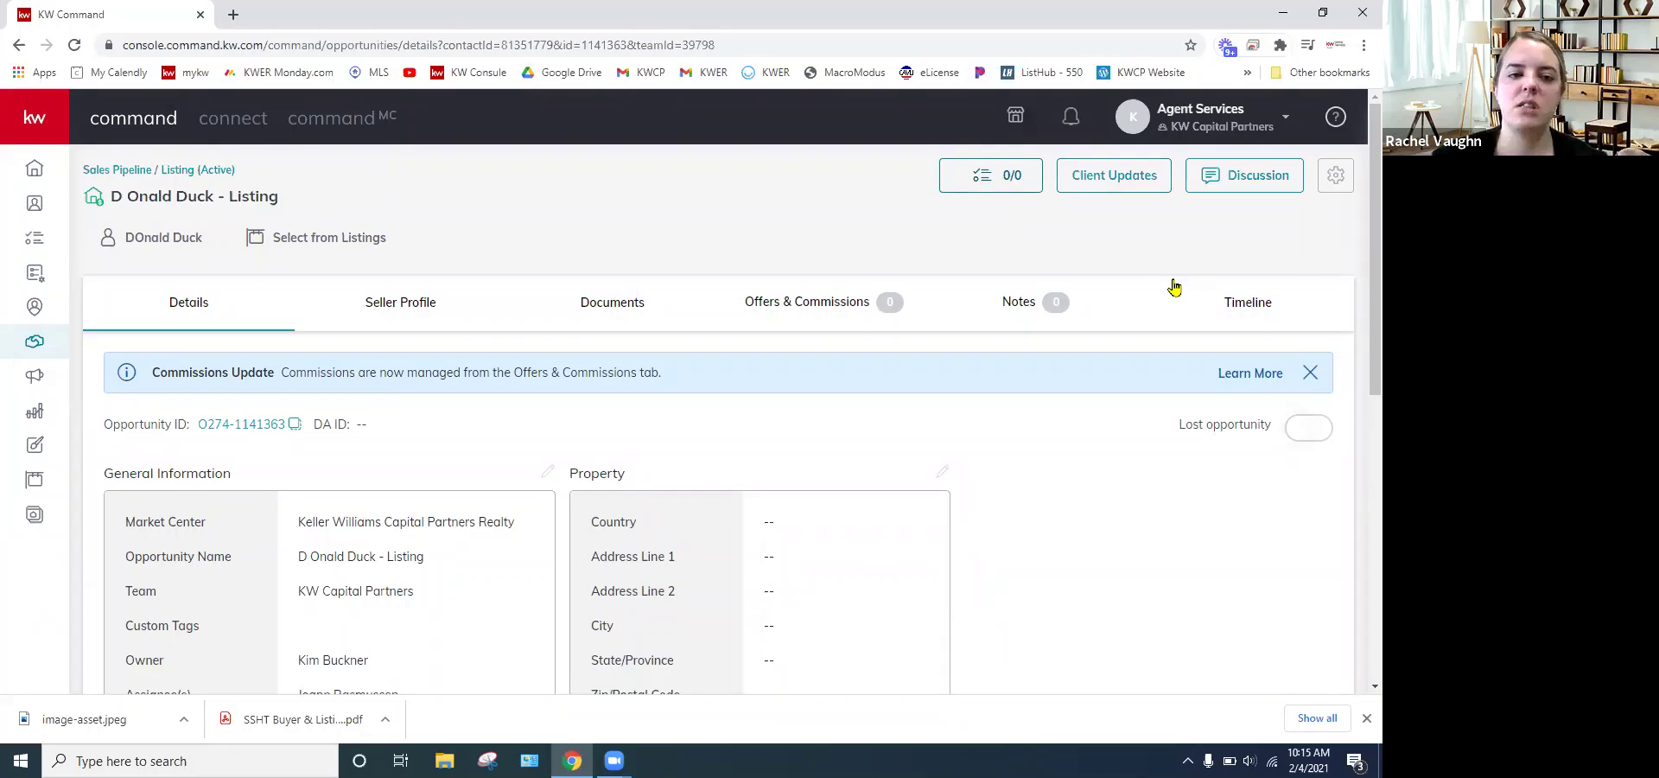
- Add a 'Schedule Staging Services' item to the listing's checklist
click(1014, 184)
click(652, 476)
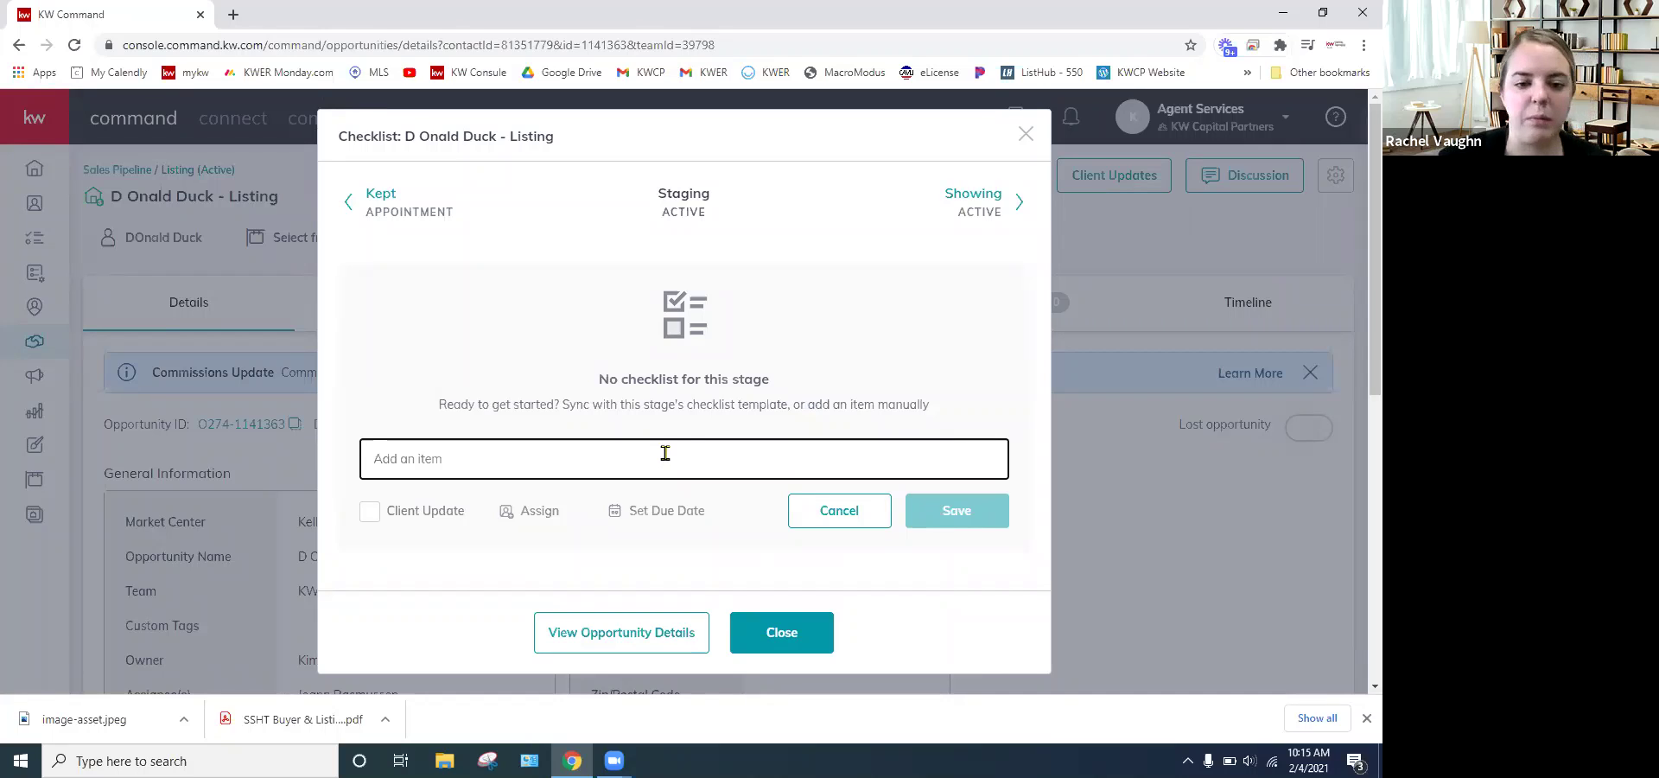
text(Sc)
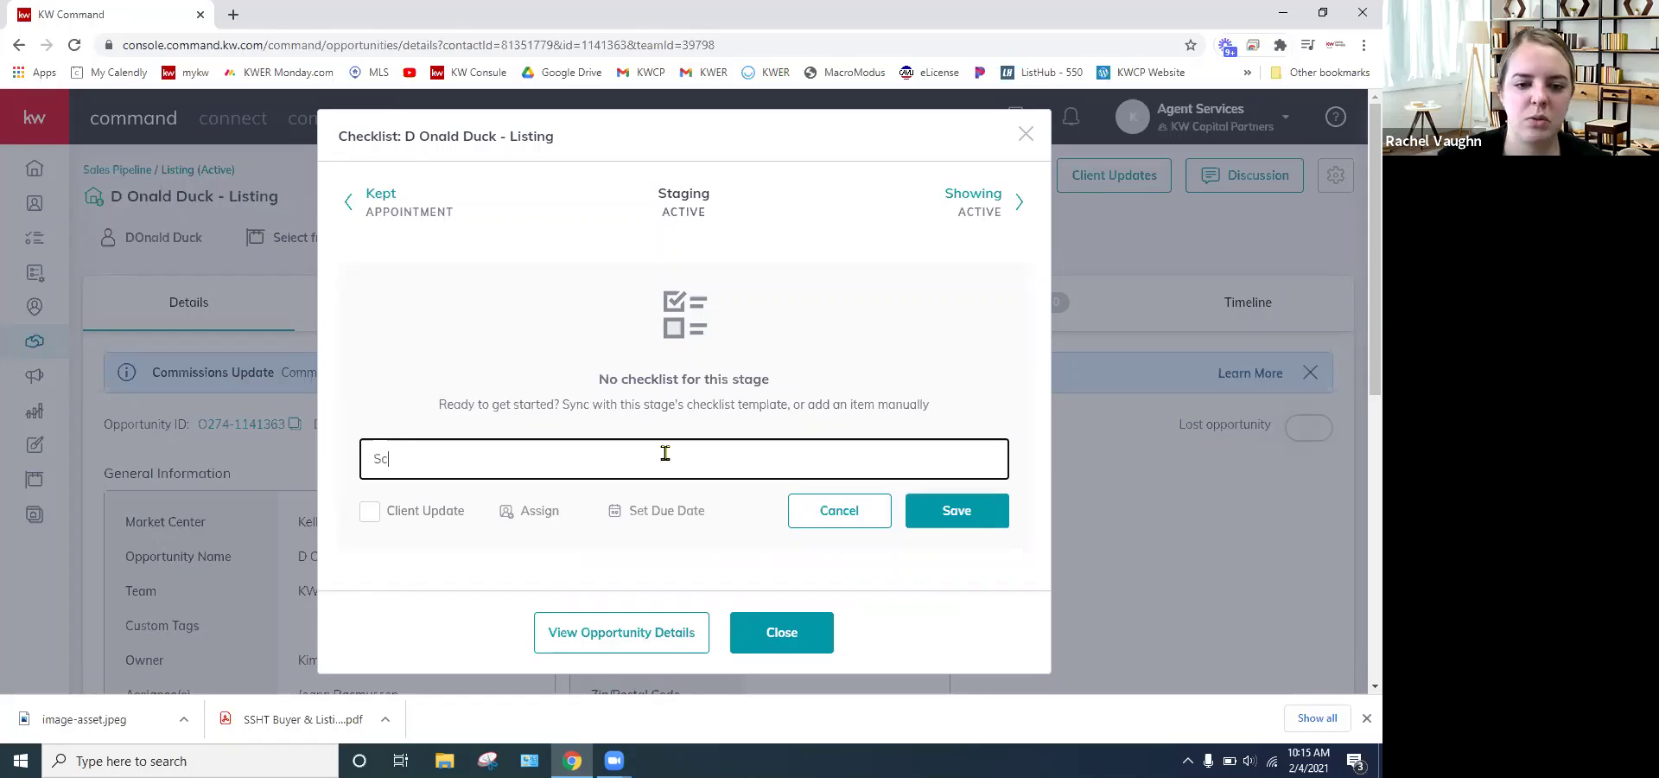
text(hedule Staging S)
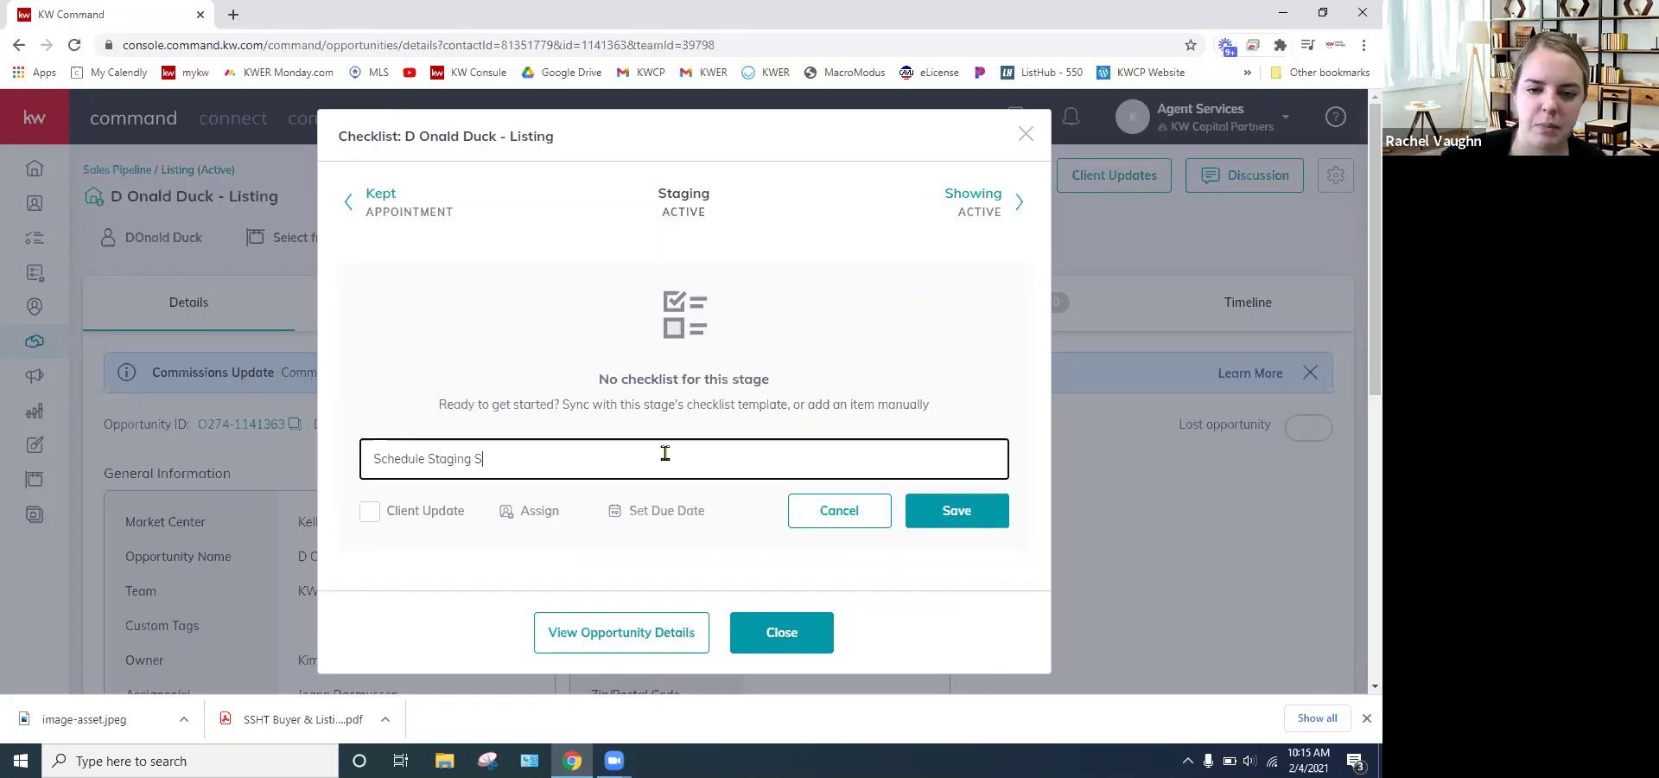
text(ervices)
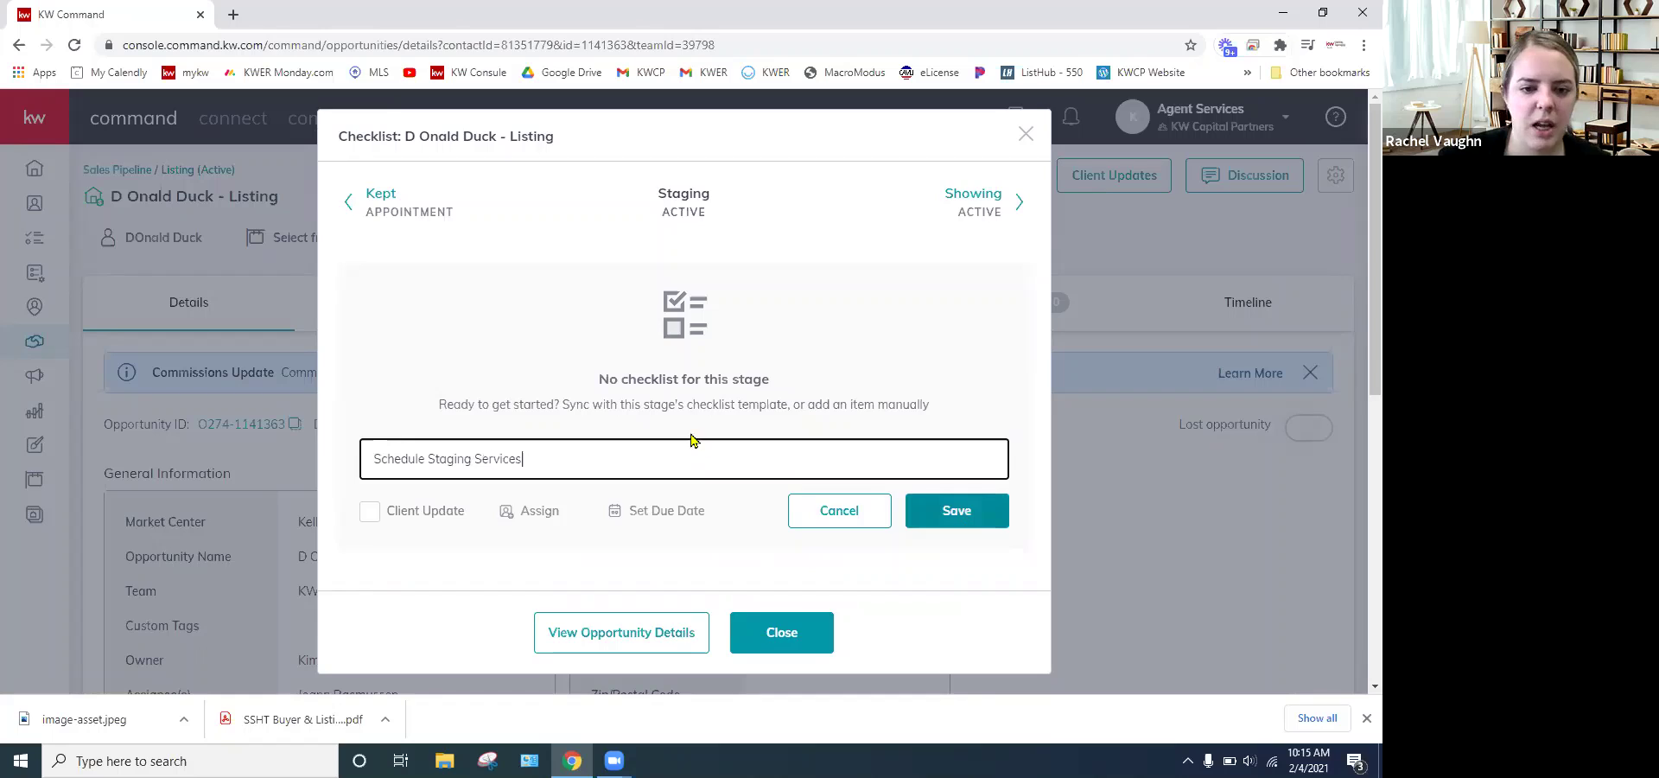
key(Return)
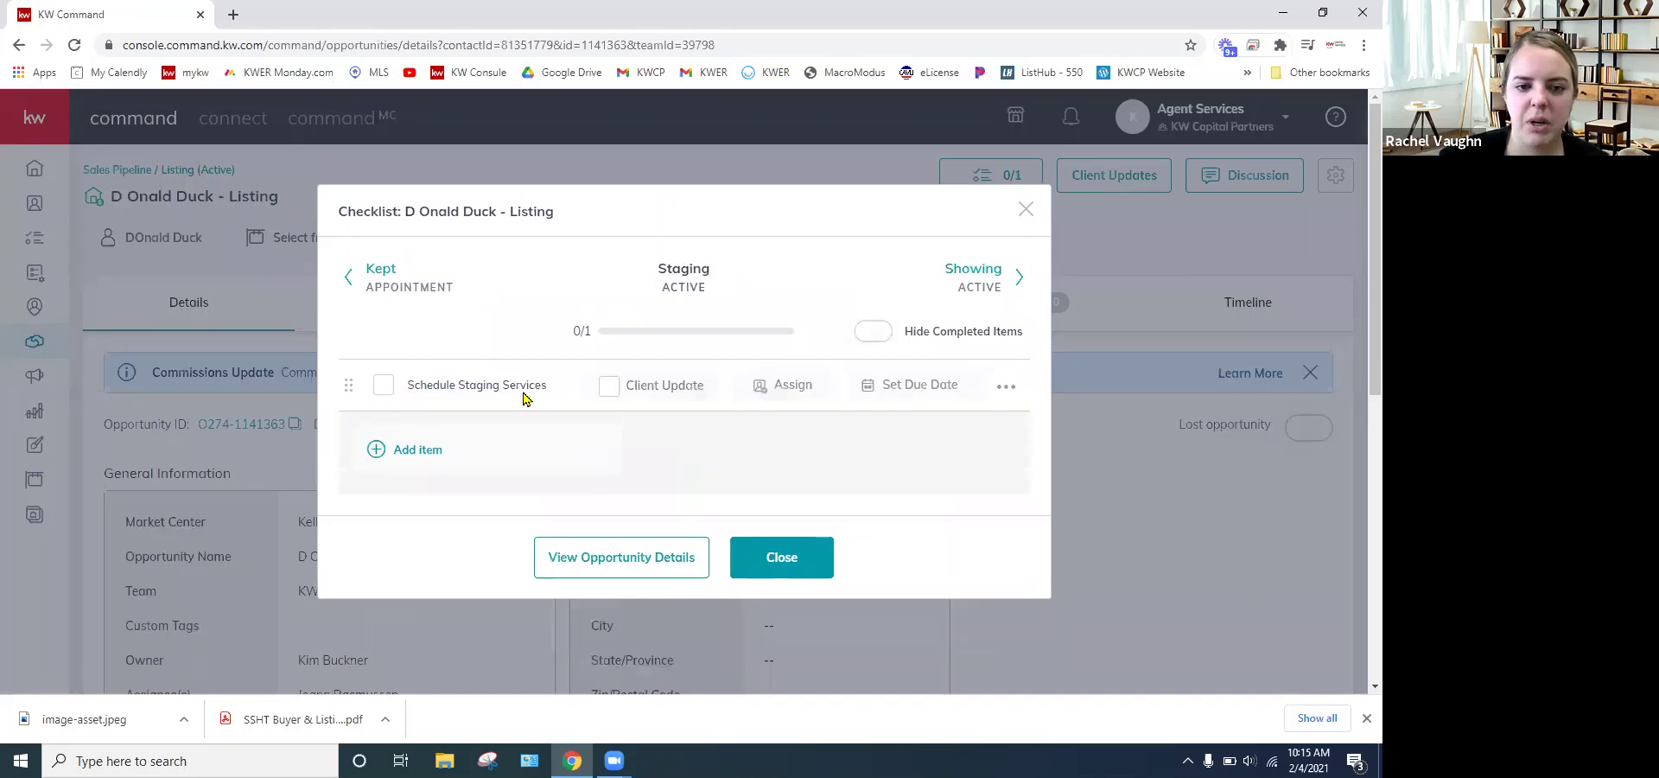
- Try the item's tick, assignee and client update options without keeping changes, then close the checklist
click(382, 385)
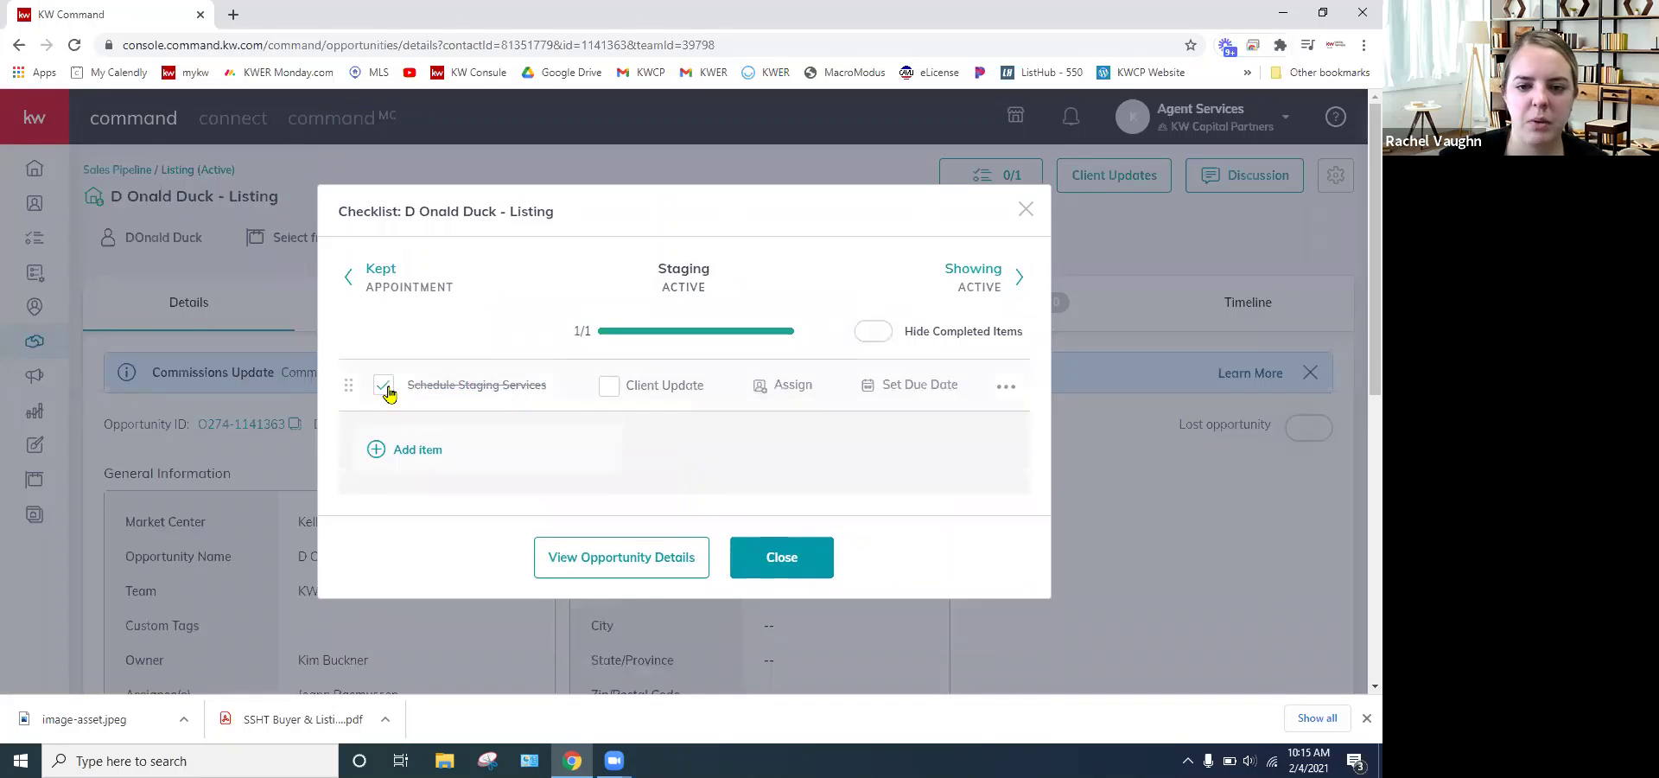
click(785, 394)
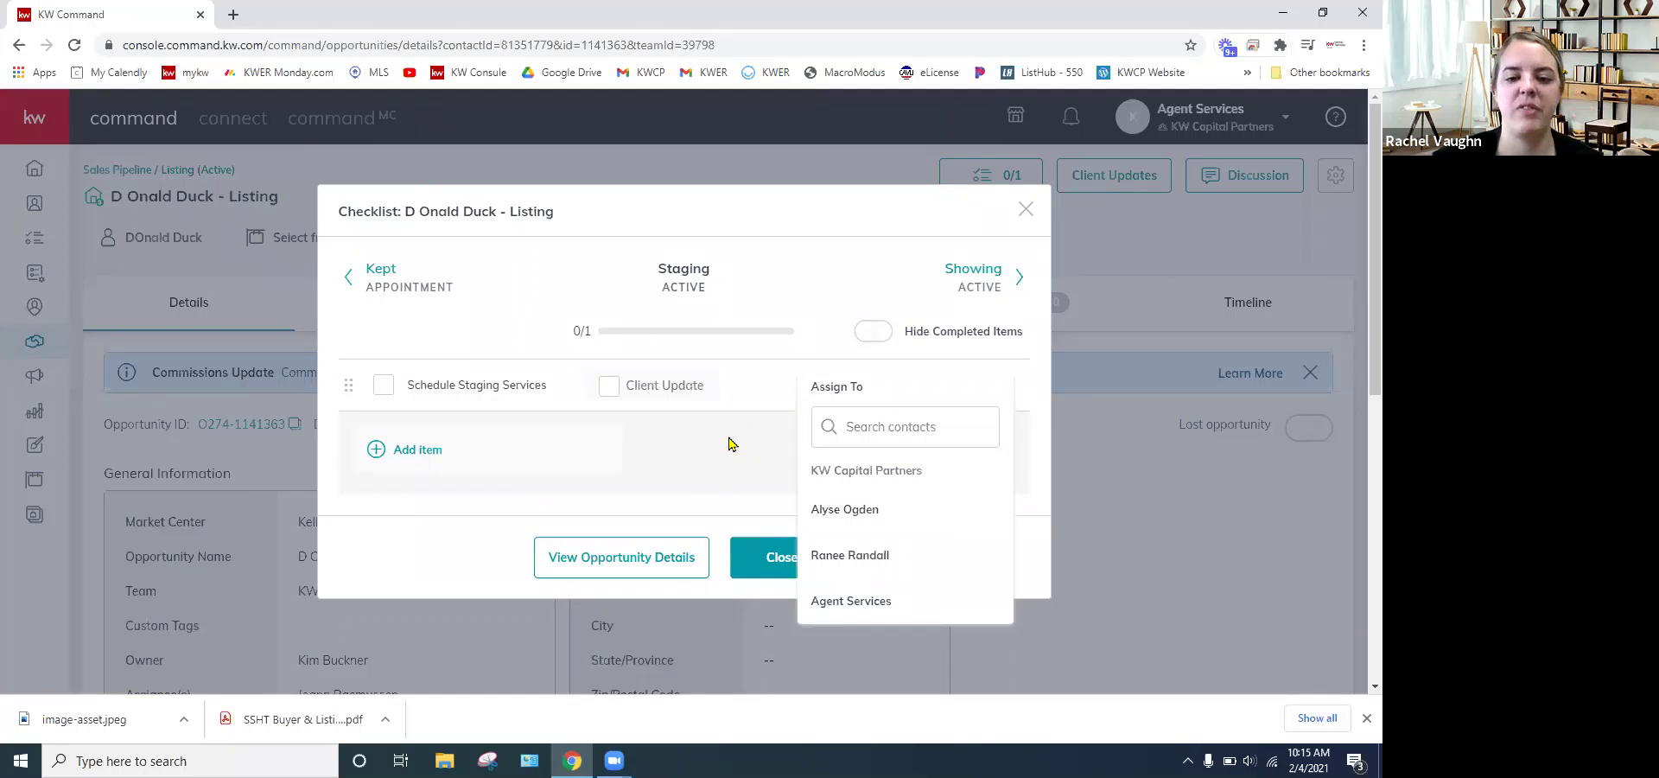
click(766, 387)
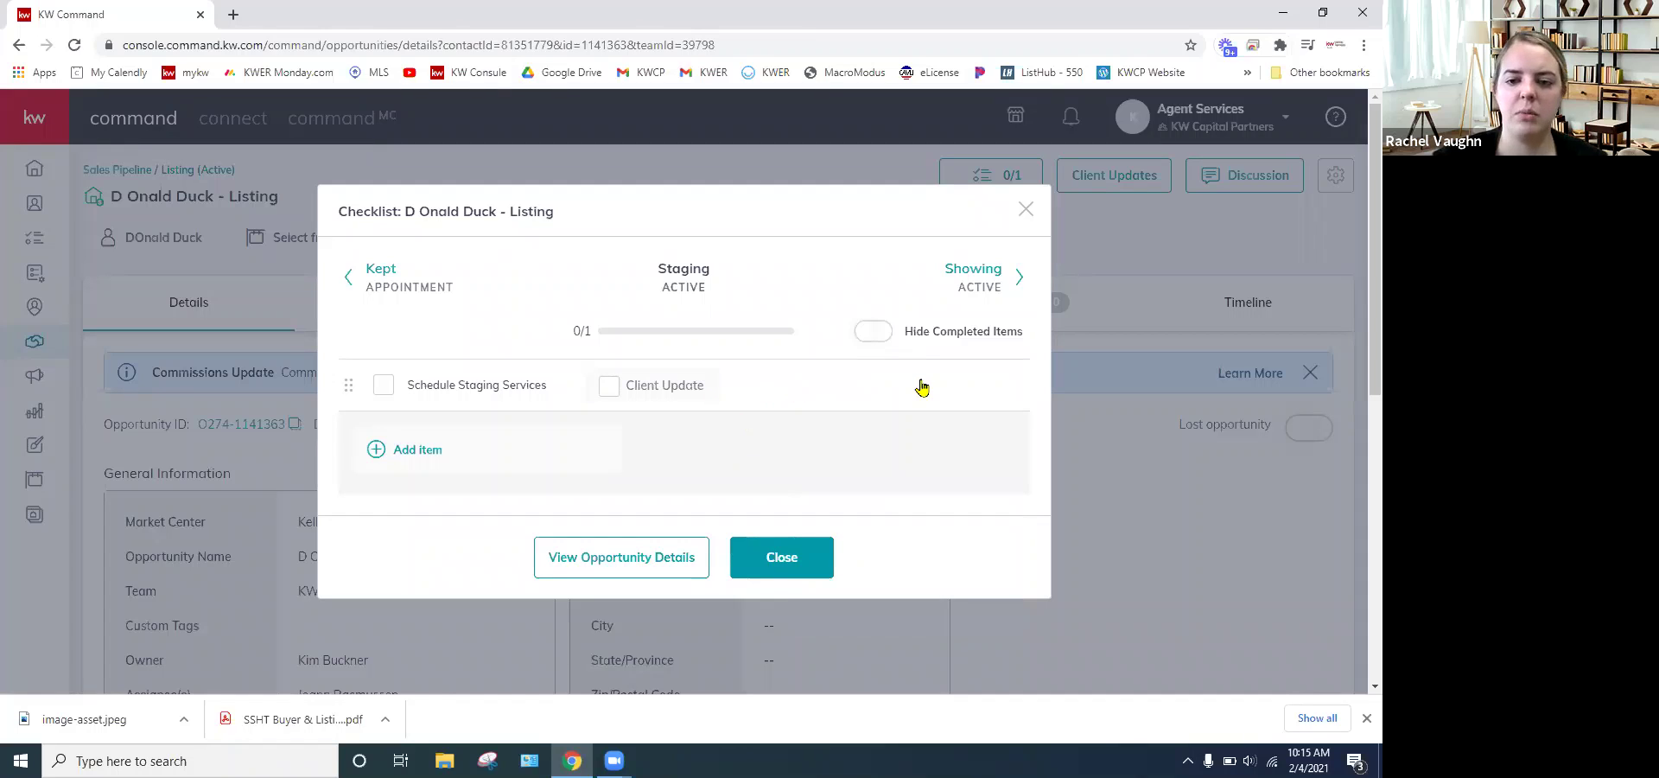
click(608, 387)
click(609, 389)
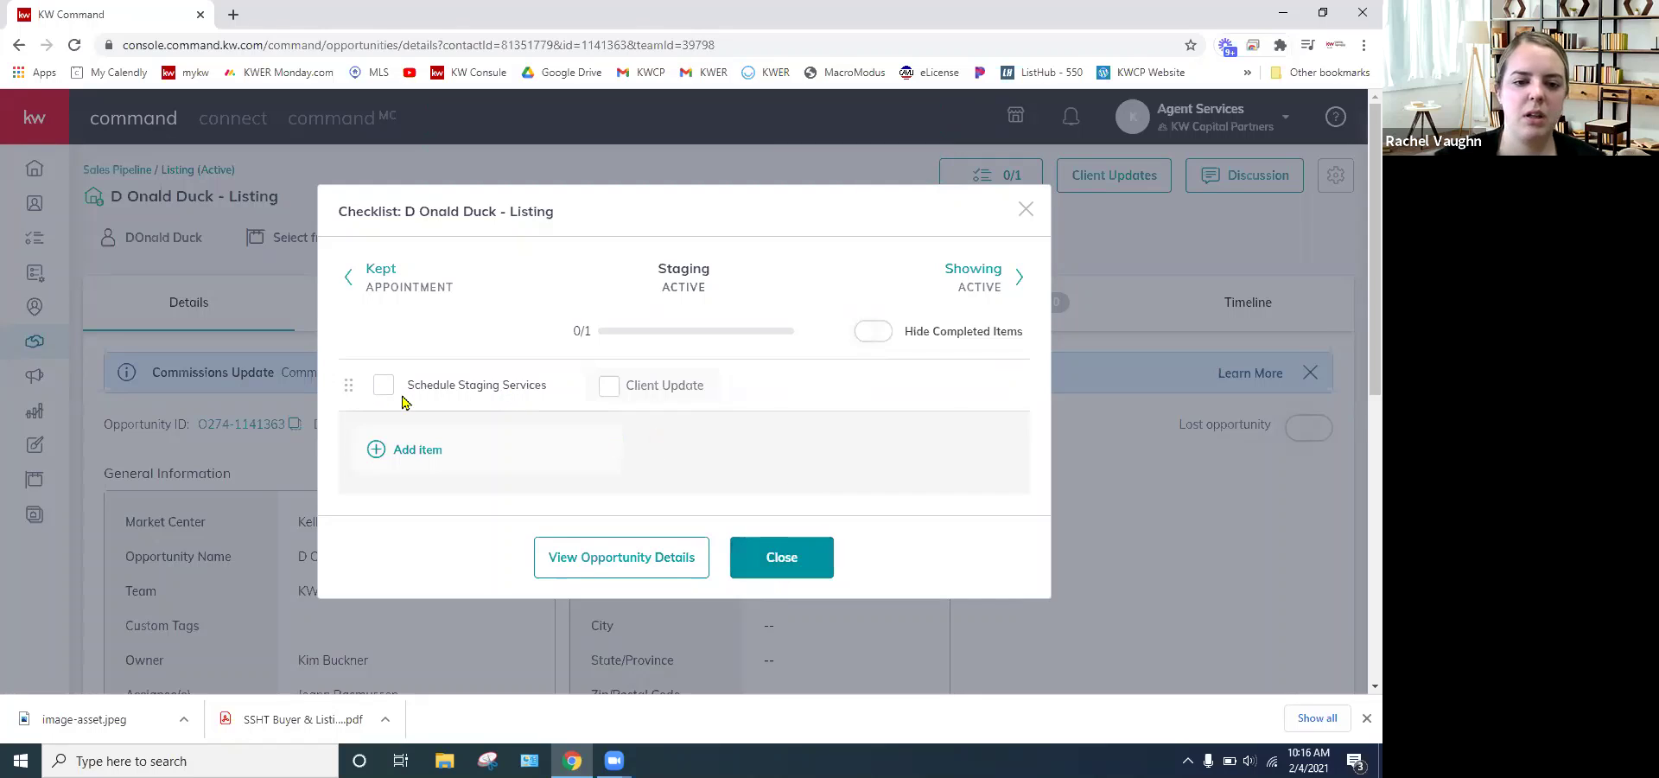
click(805, 560)
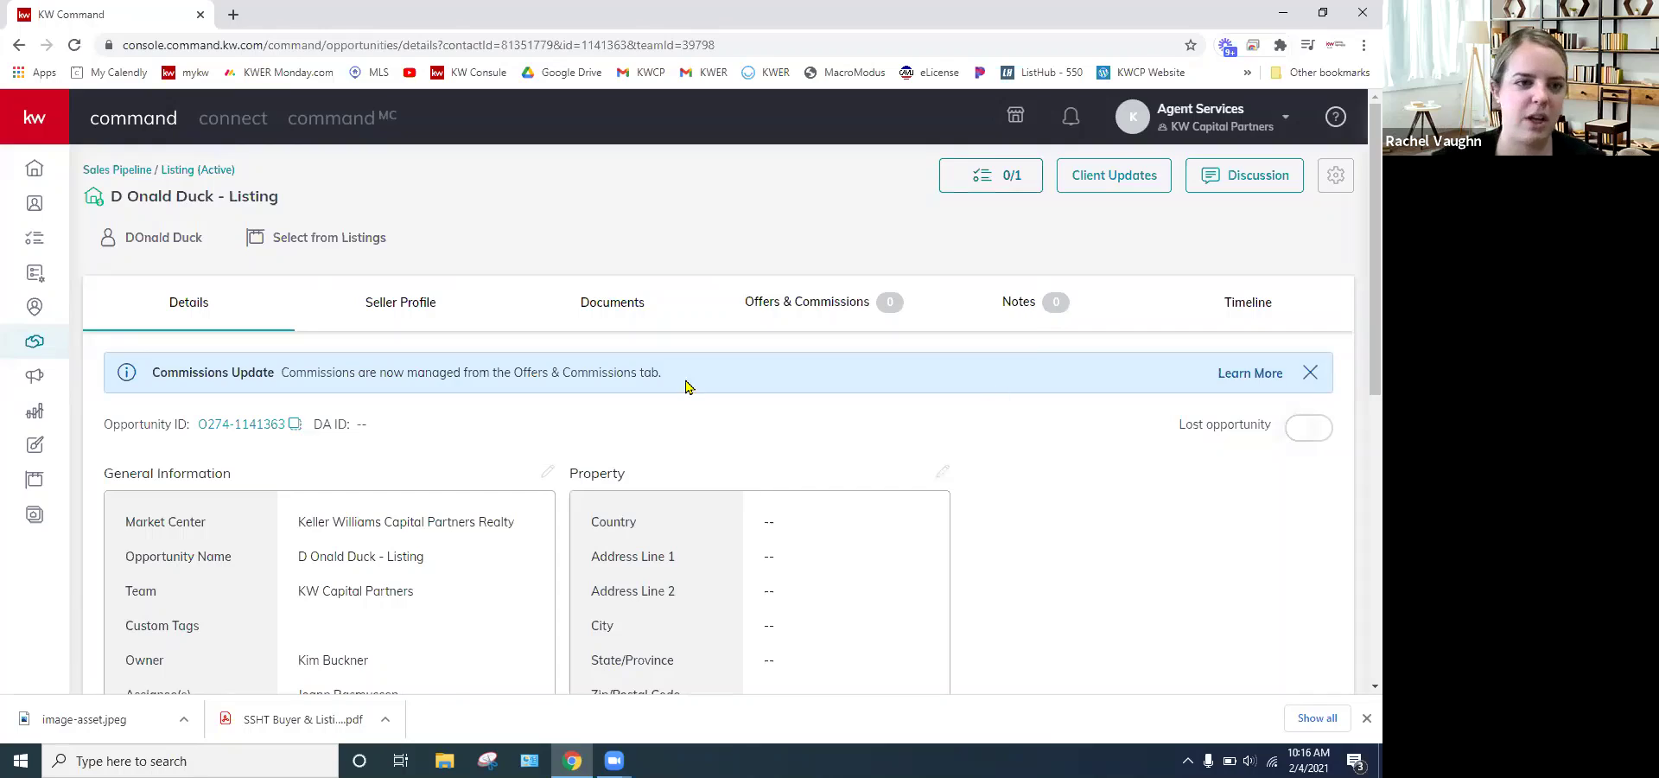
- Go to the task manager and log out from the account options menu
click(35, 240)
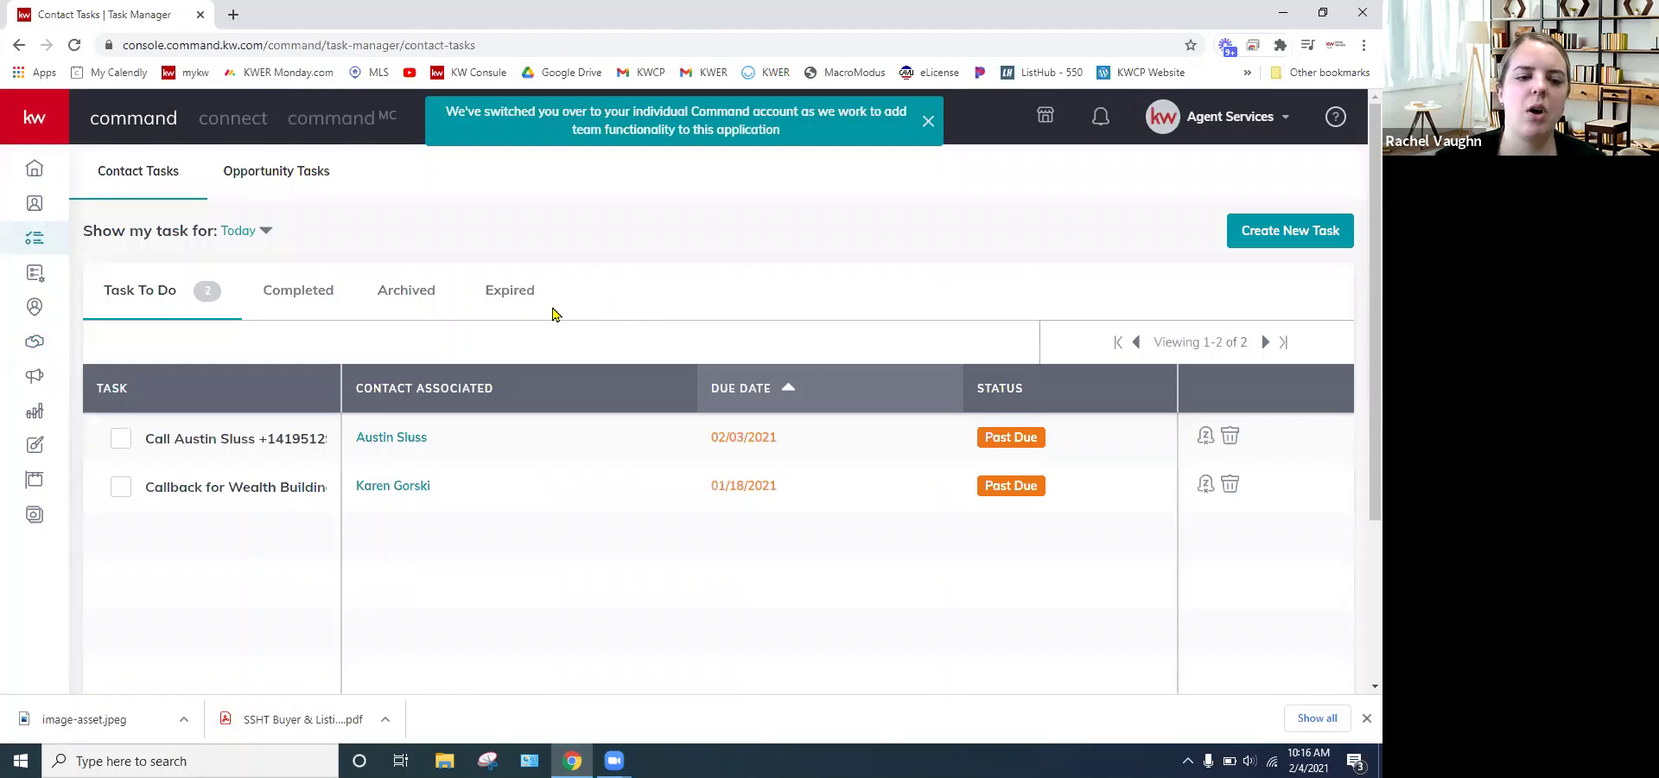
click(1221, 129)
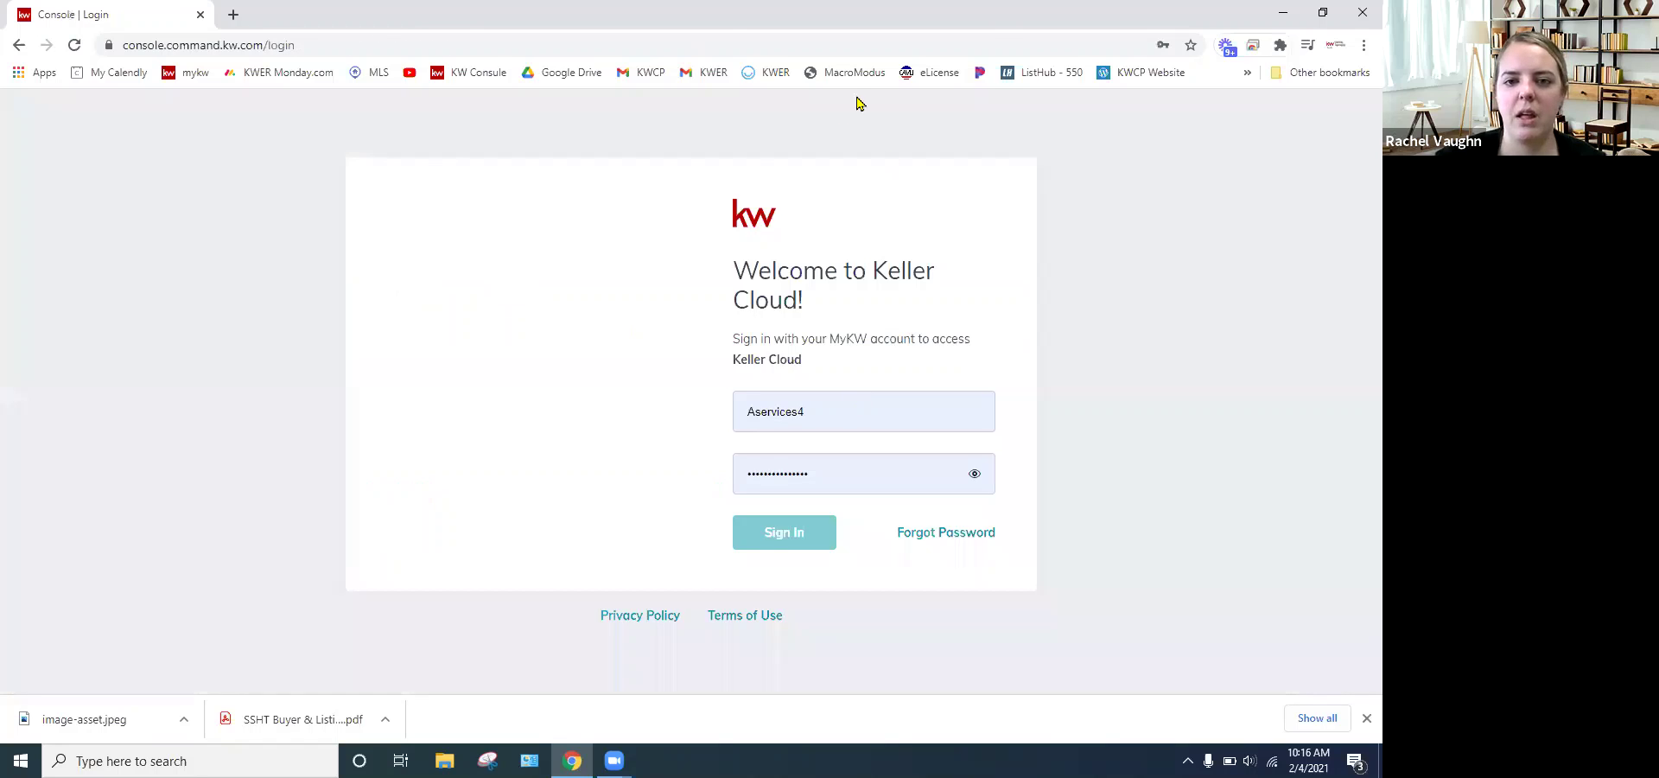
- Sign in with the other saved personal login and open its opportunities dashboard
key(Down)
key(Return)
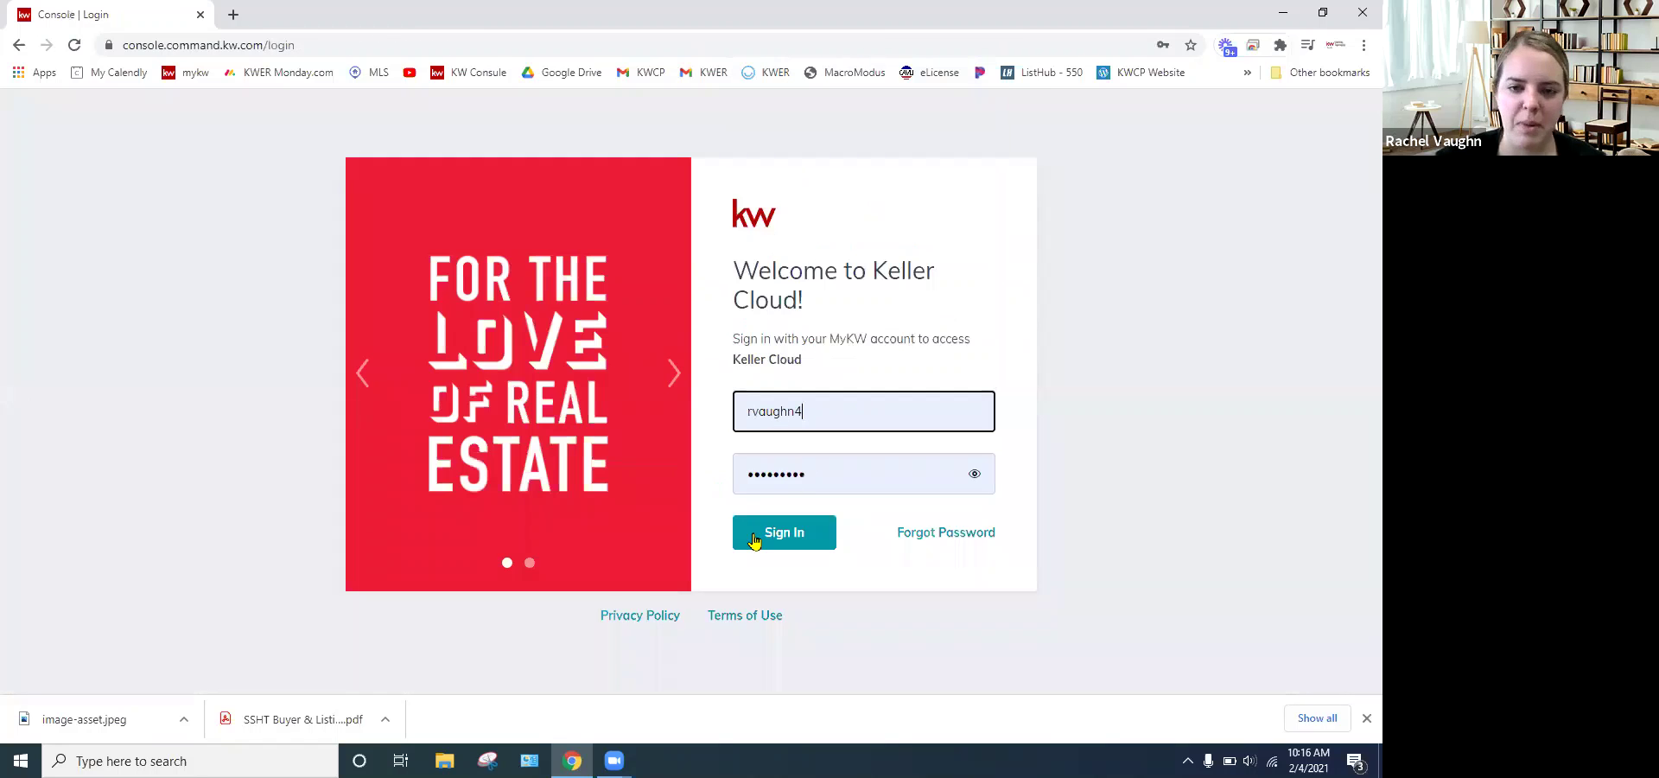
click(753, 540)
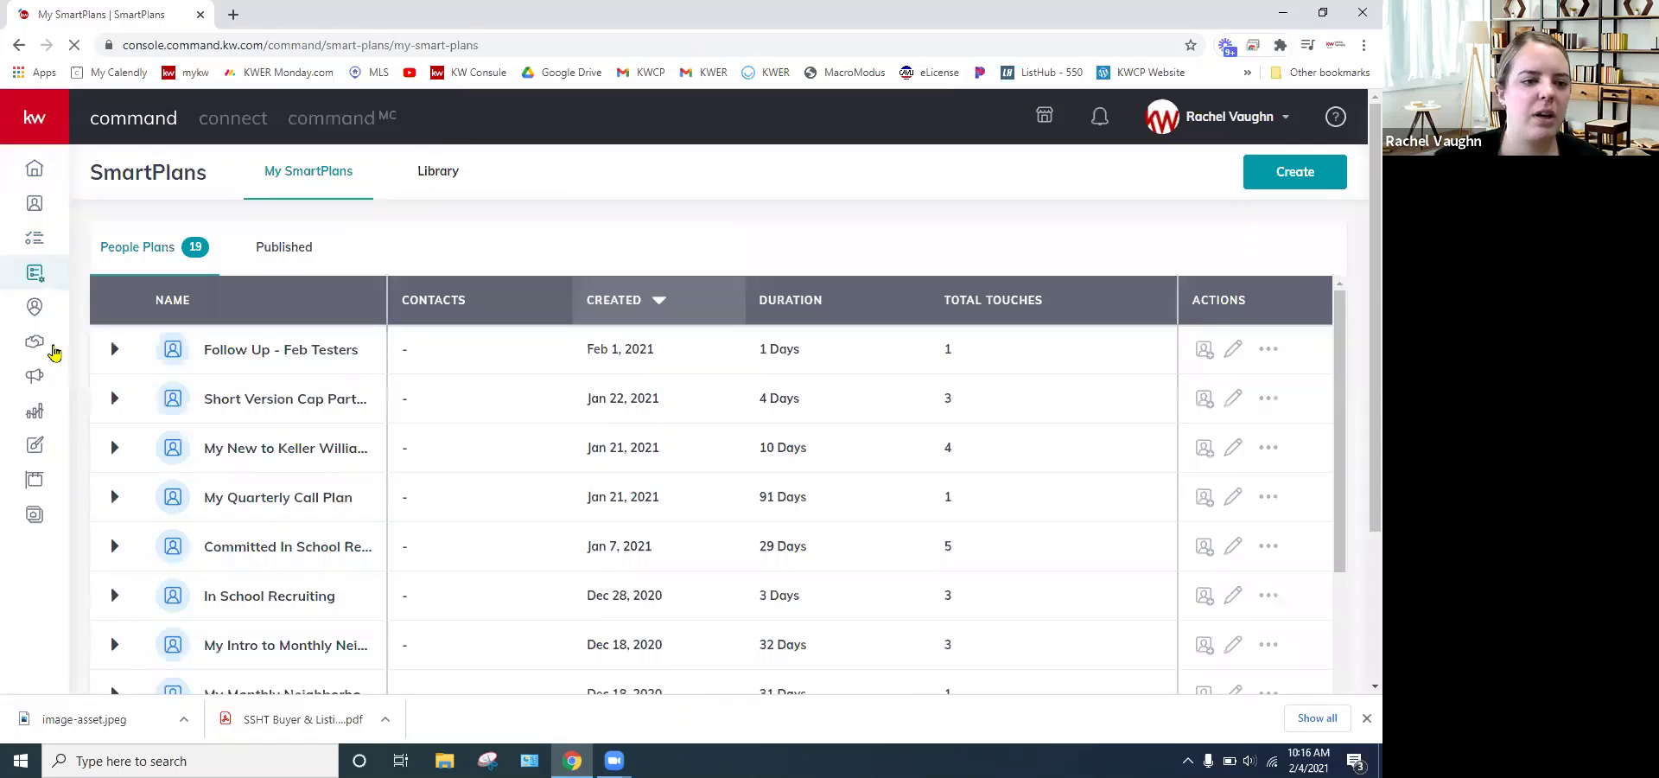
click(32, 346)
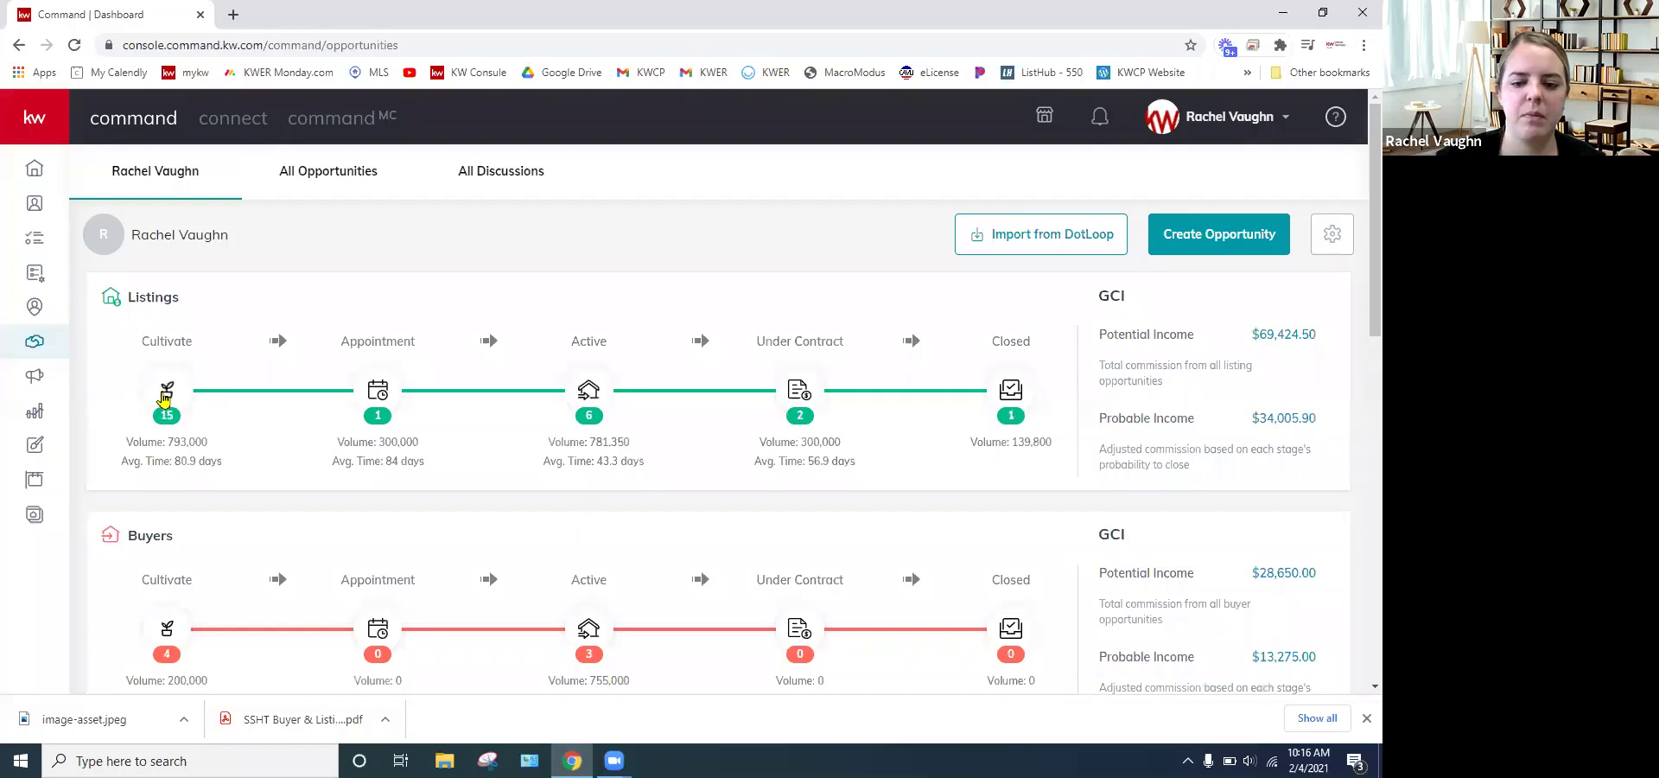
- Show the Cultivate-phase listings and open the first Watch-stage listing's details
click(164, 397)
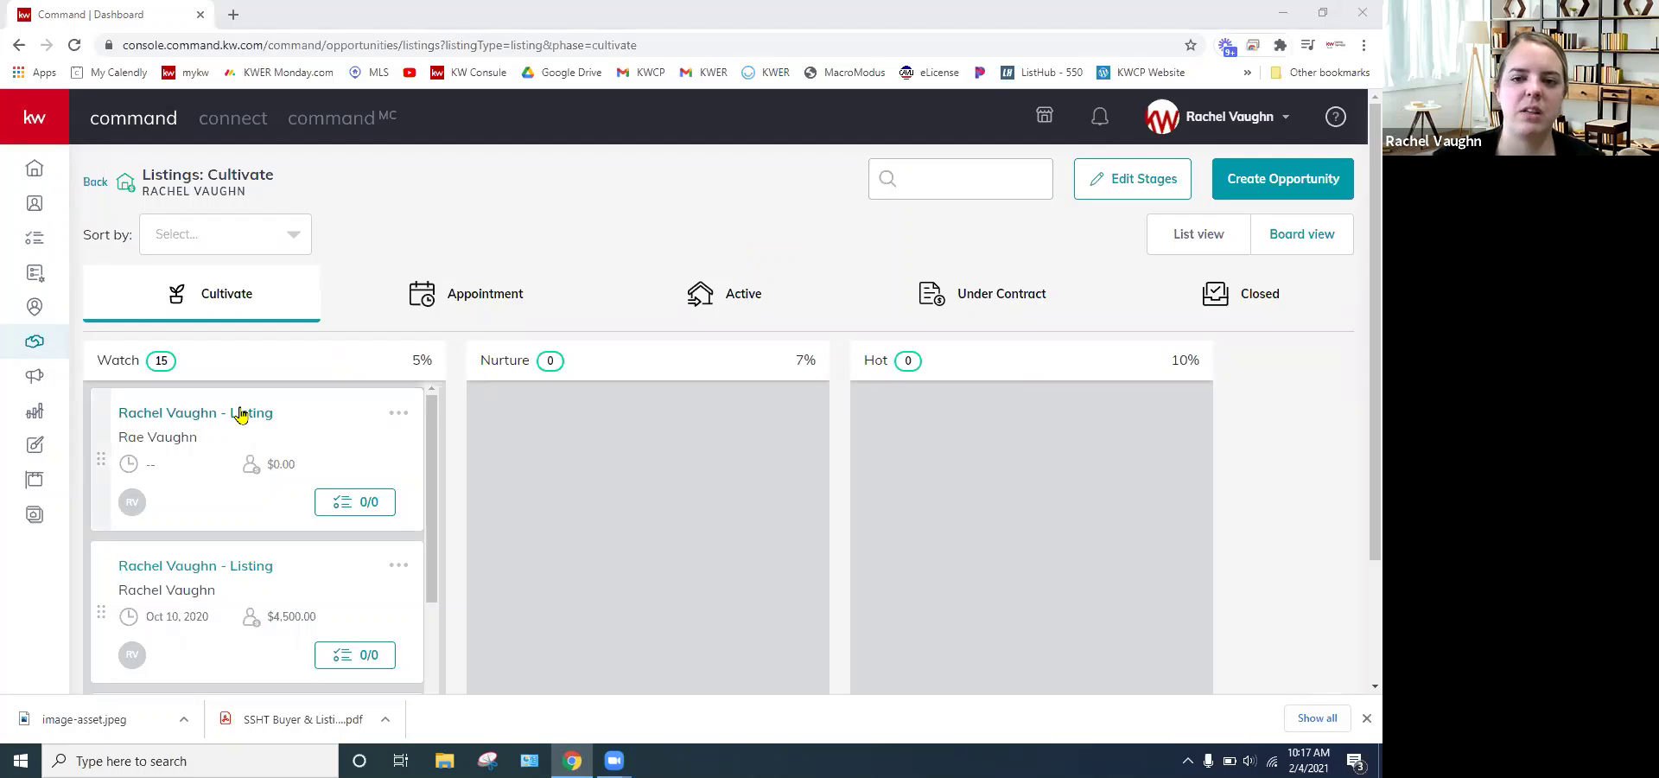
click(241, 414)
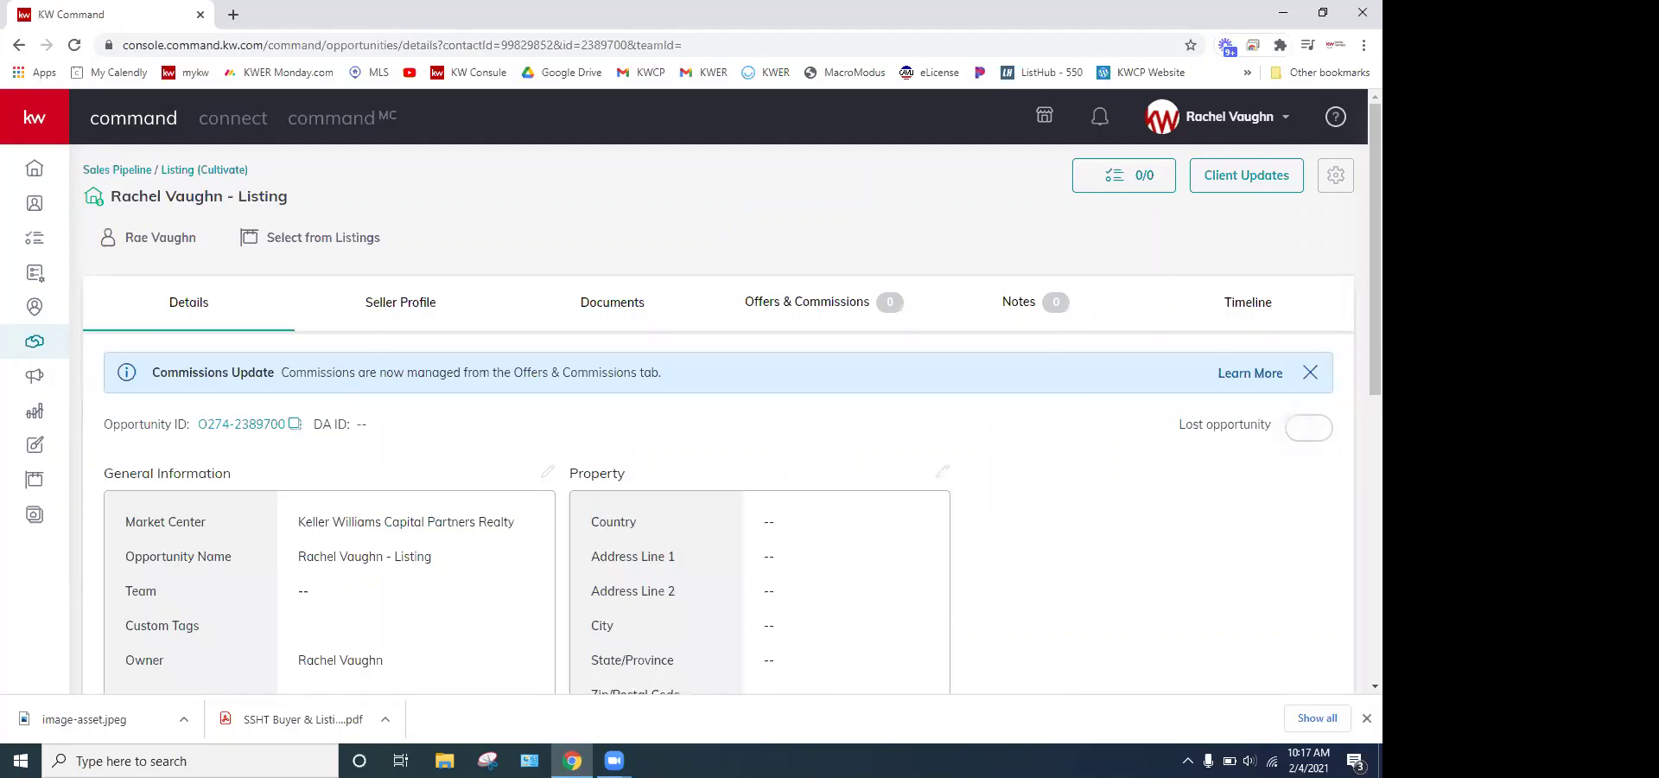
- Check the speaker volume, then scroll through the listing's Details page to review its empty fields
click(1249, 760)
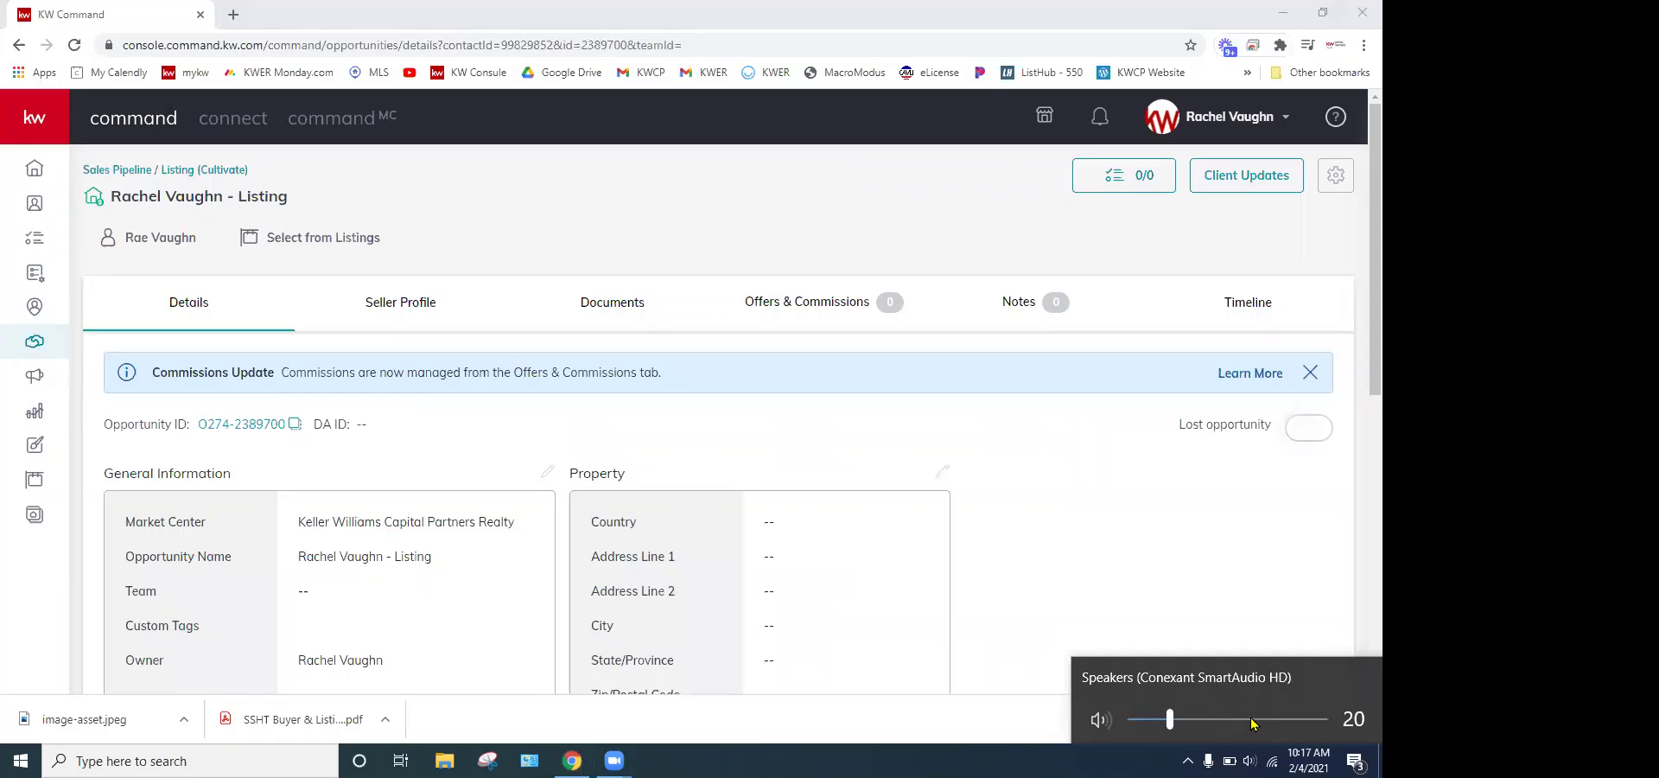
click(983, 484)
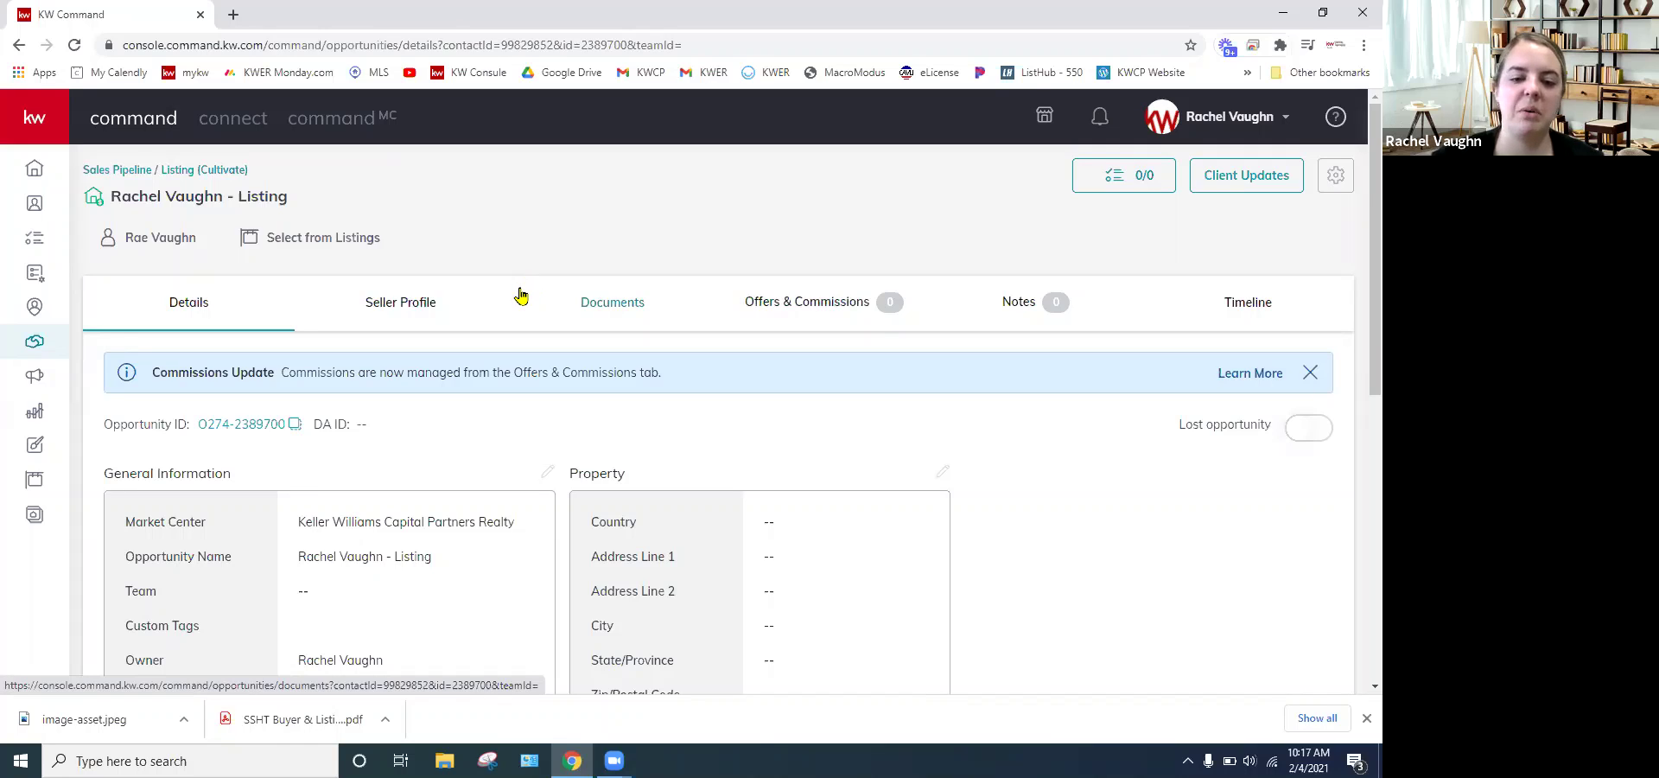
scroll(744, 381, down, 3)
scroll(868, 445, up, 3)
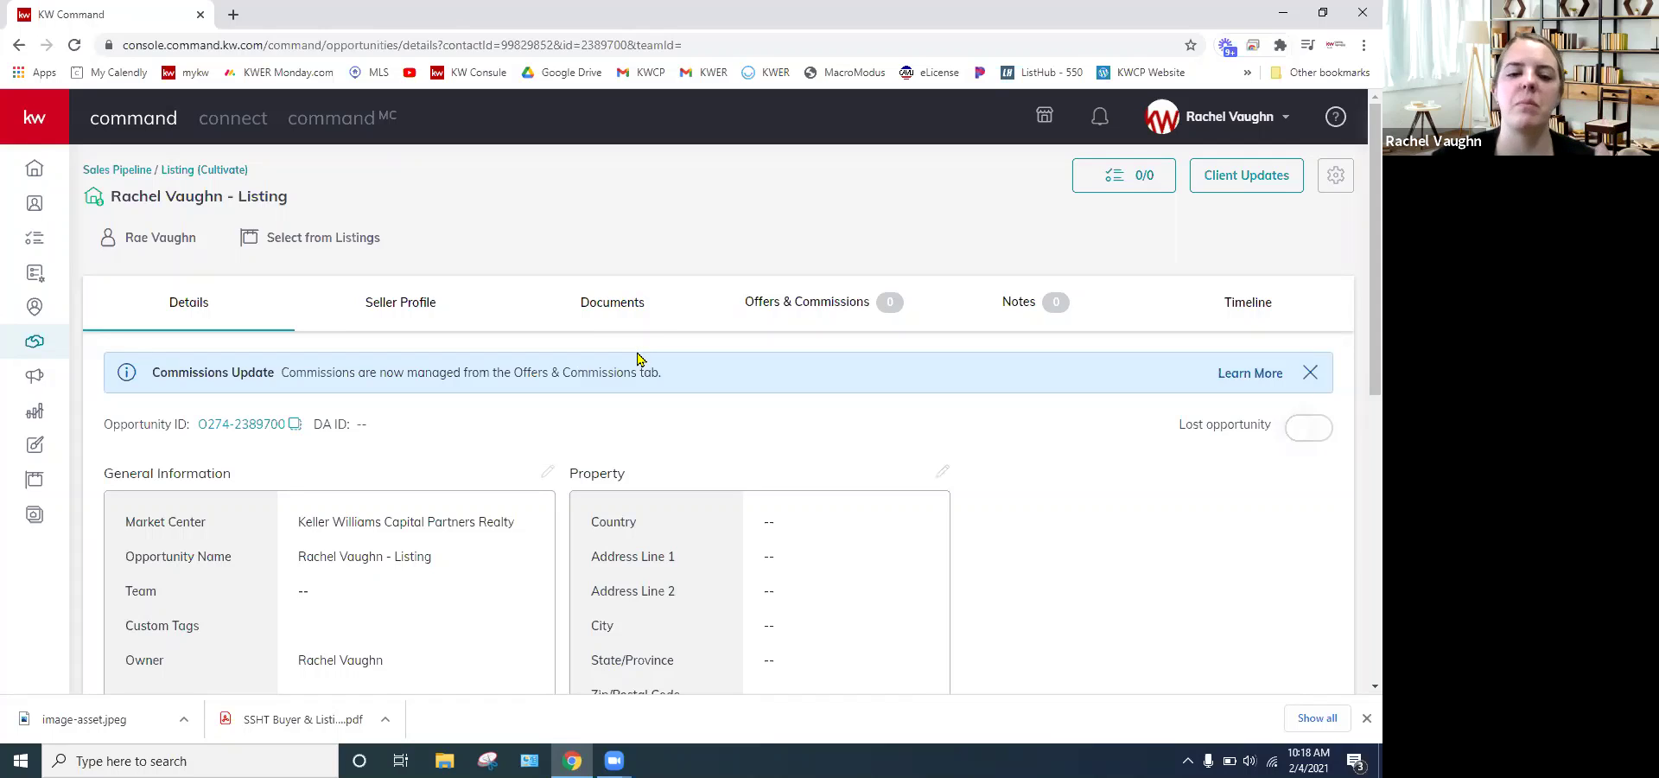
- Add a 'Test' item due February 4 to the listing's checklist, then close the checklist
click(1139, 176)
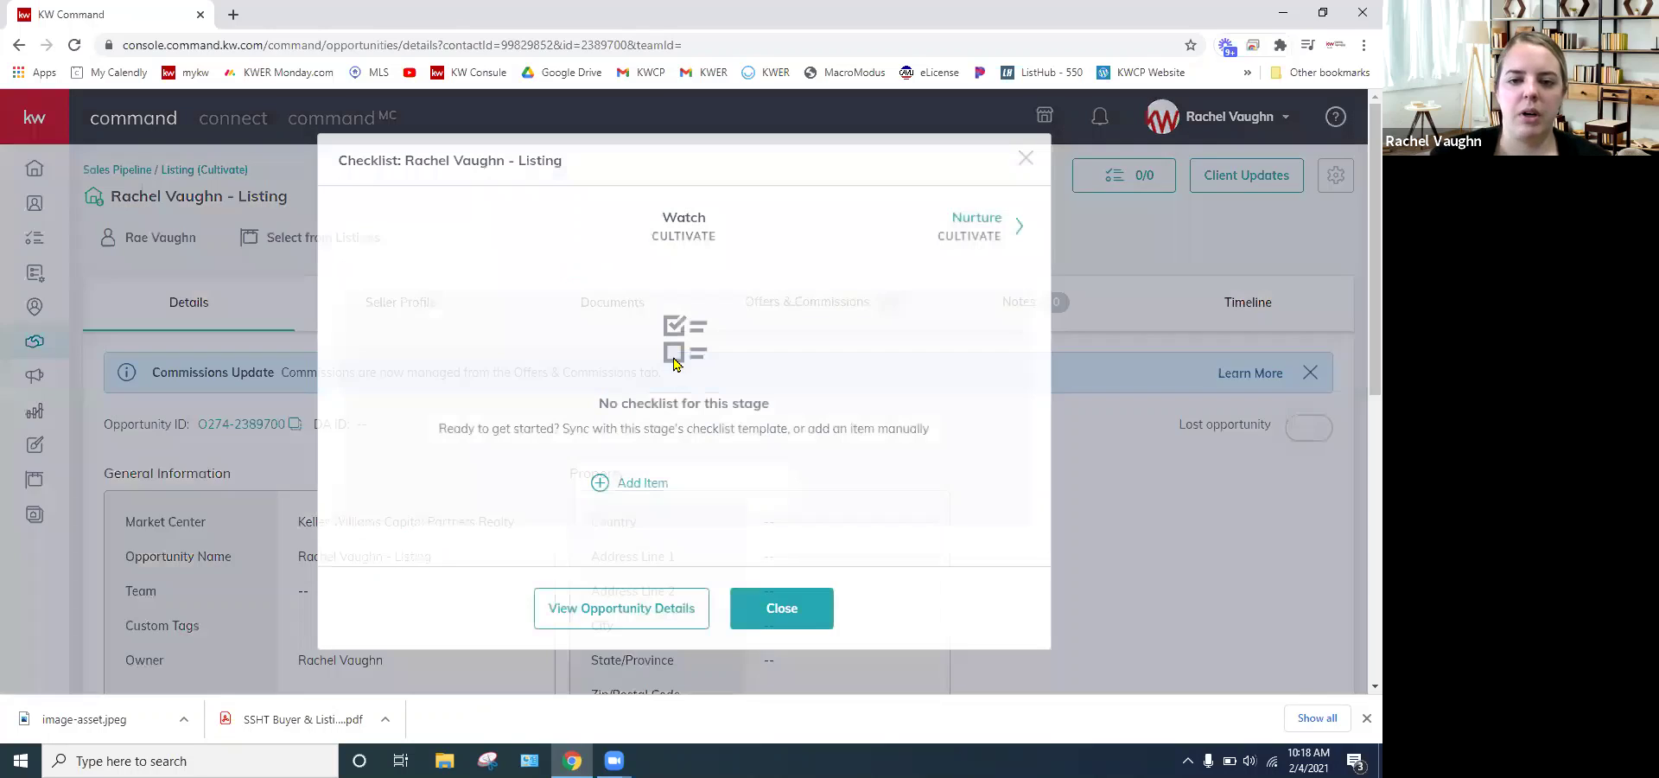
click(635, 482)
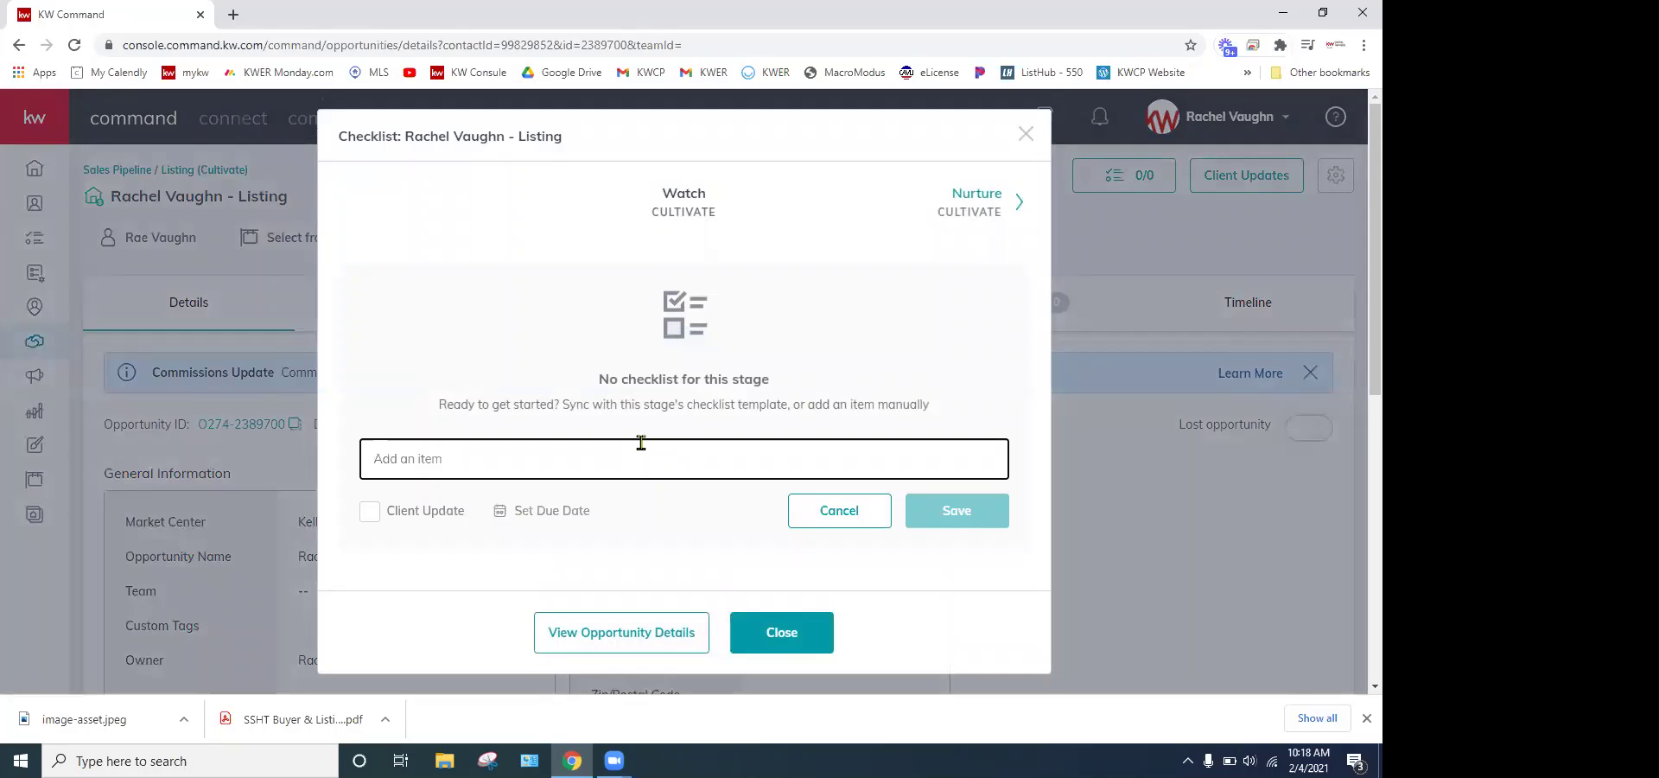
text(Test)
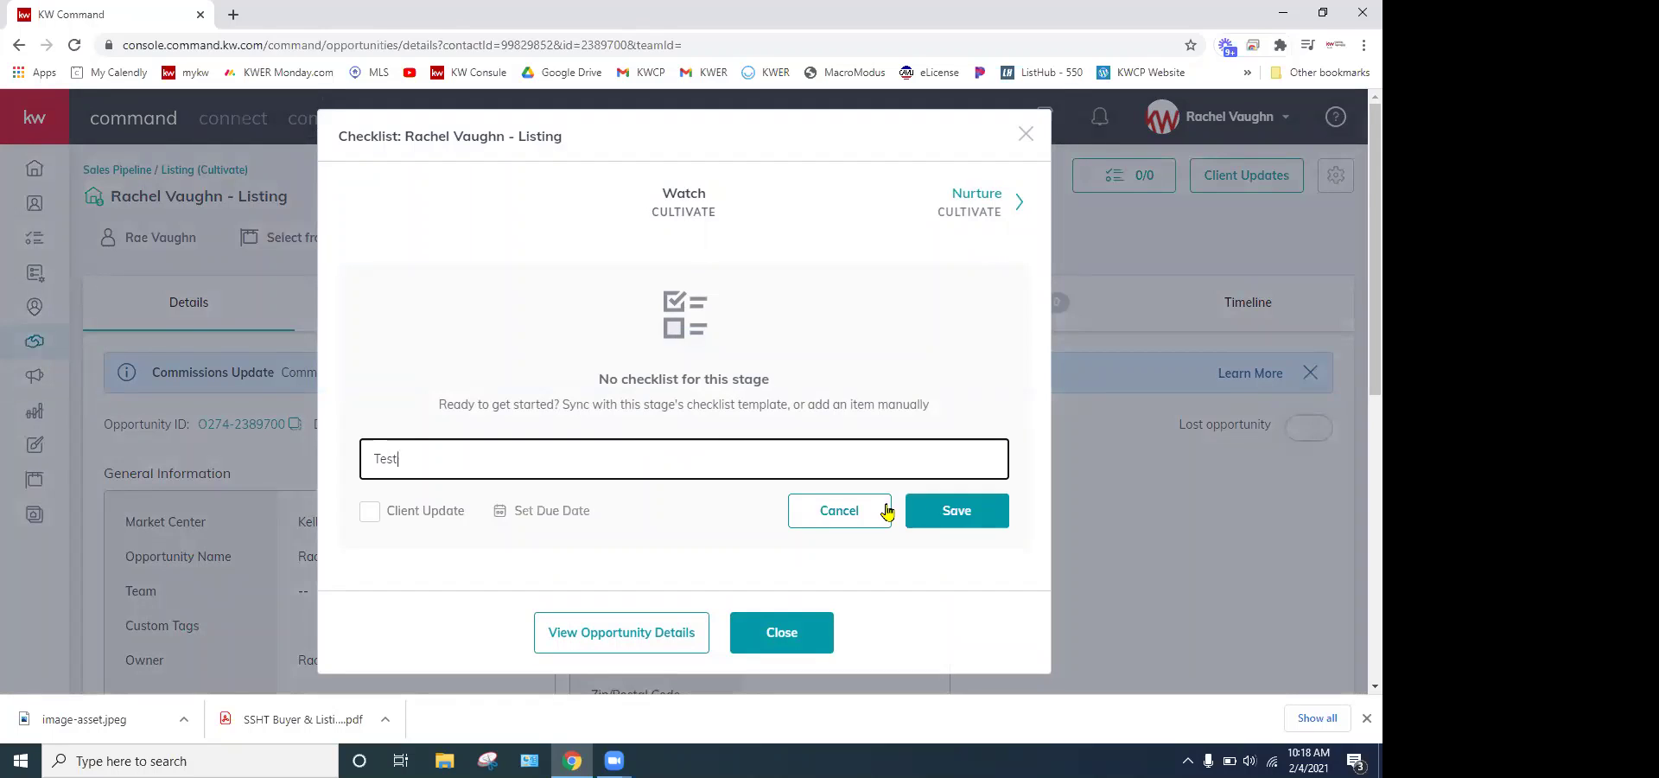
click(542, 510)
click(907, 348)
click(888, 574)
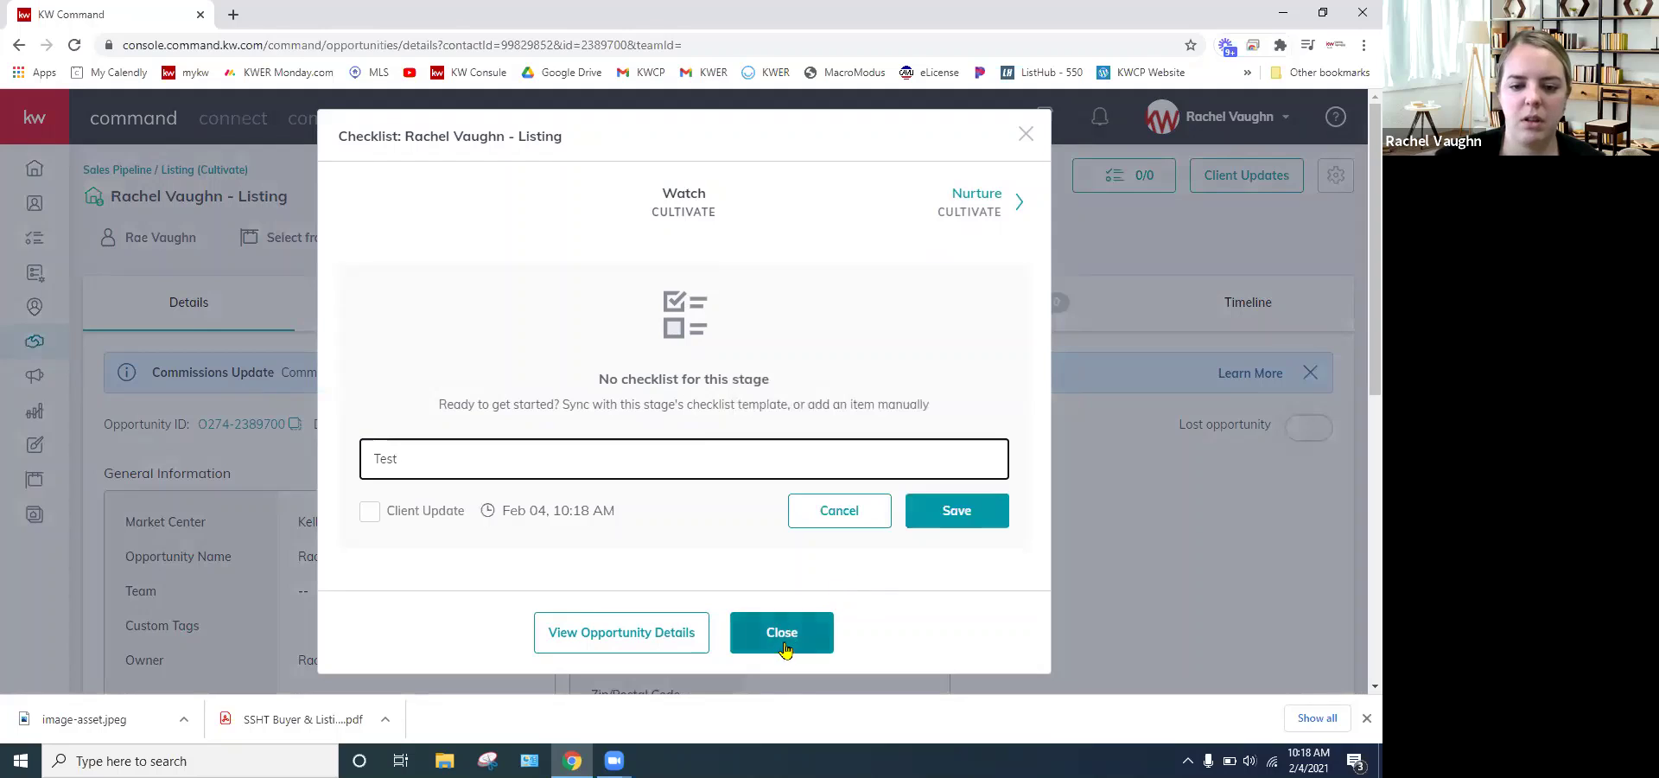
click(961, 513)
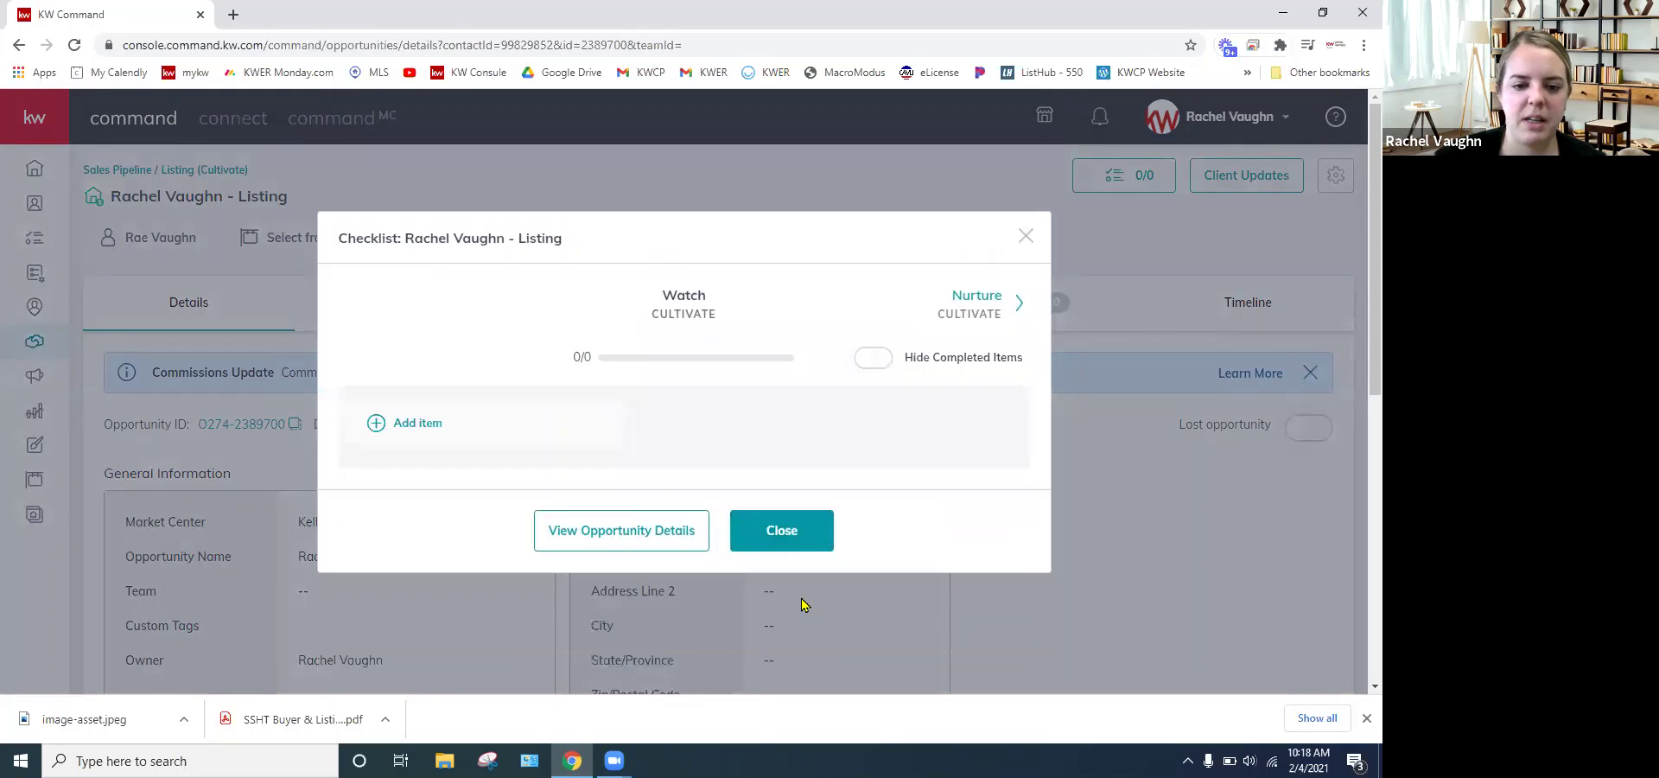
click(797, 557)
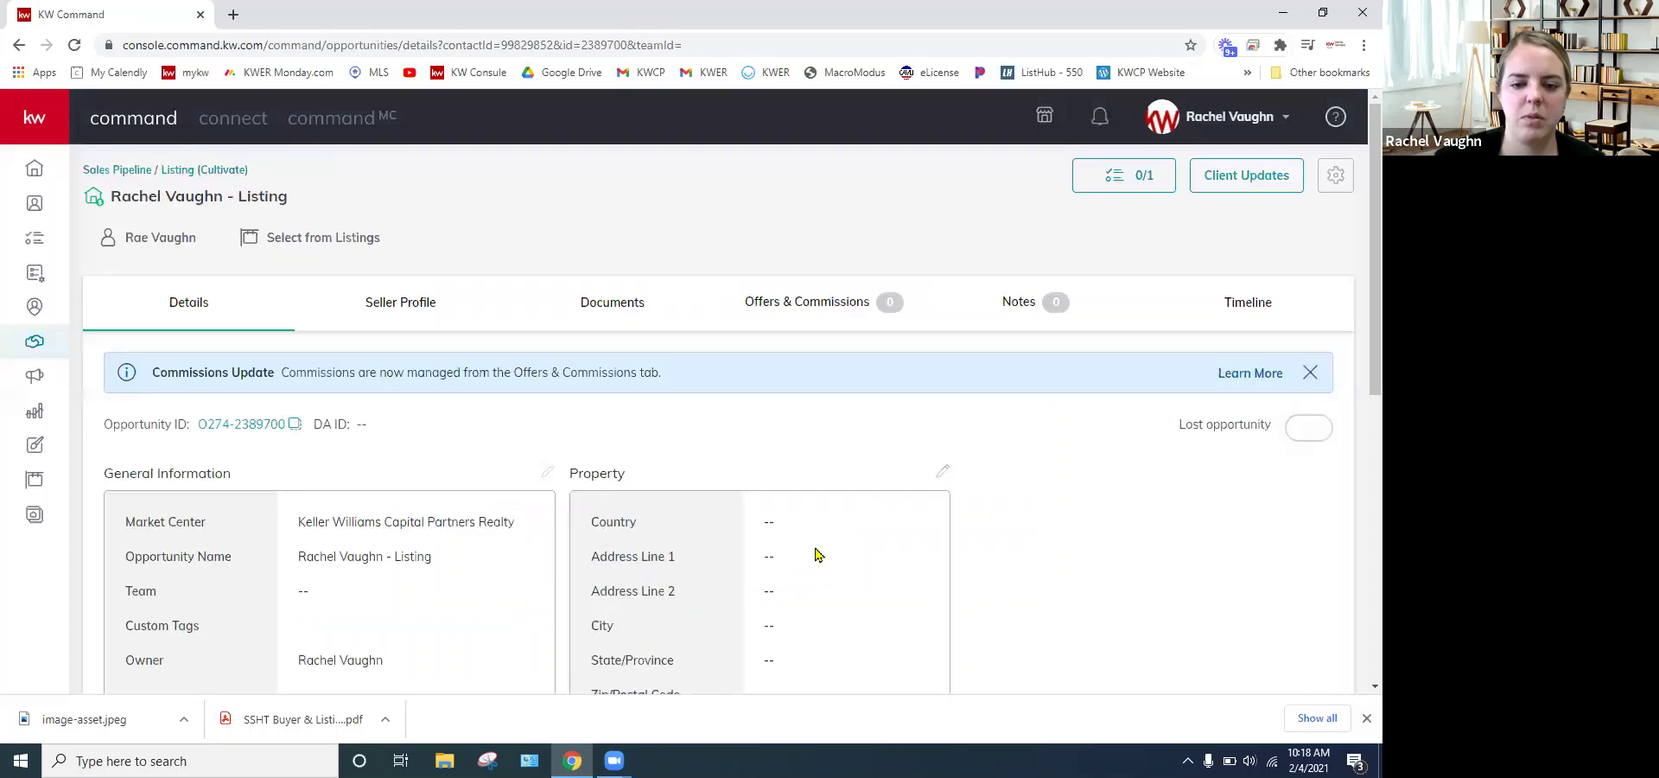
- Show the Opportunity Tasks list in the task manager, where the Test task is due today
click(34, 246)
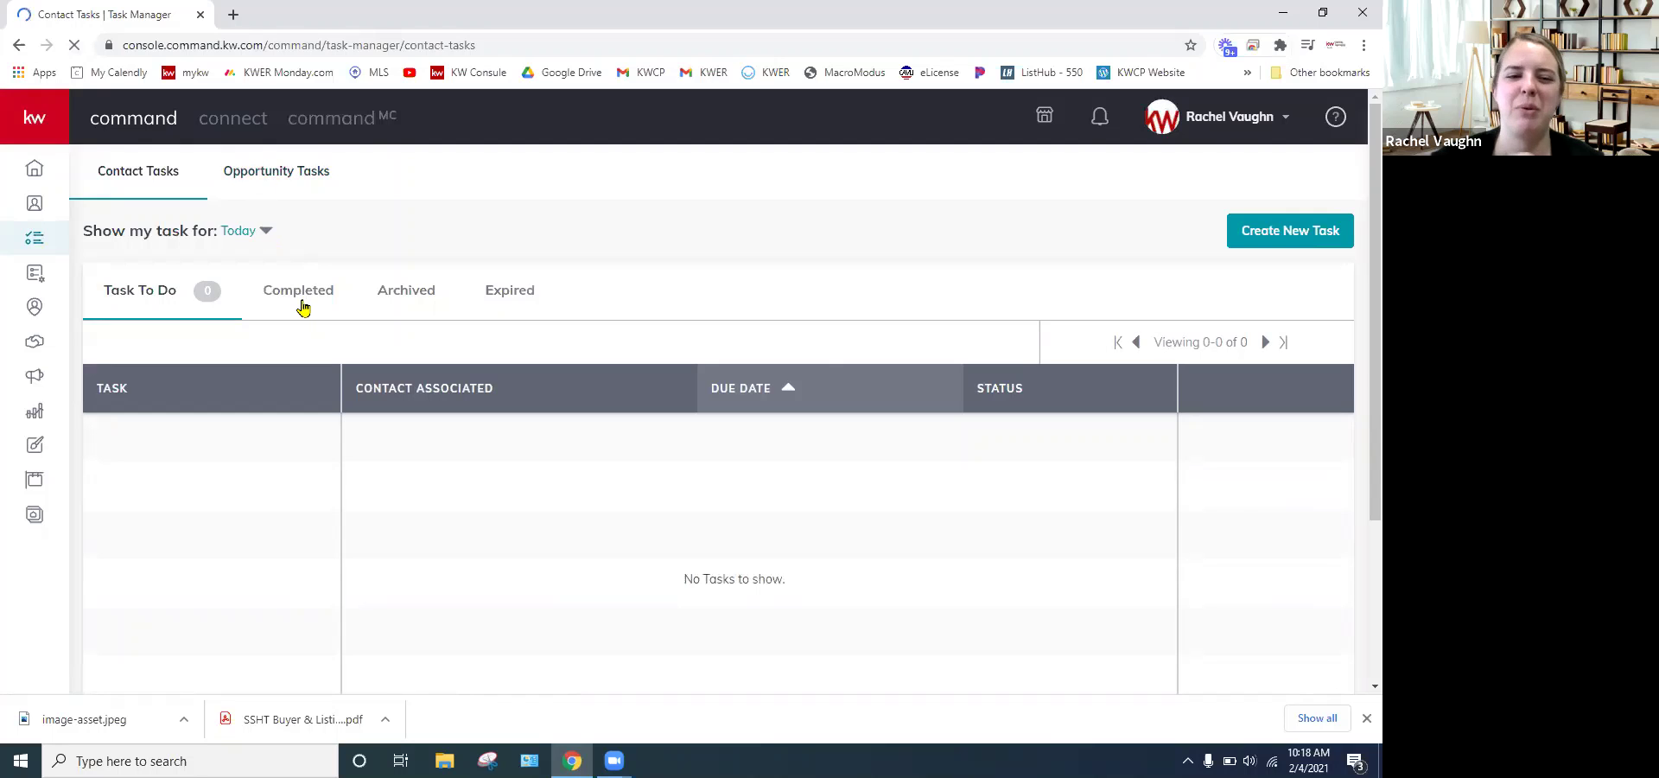
click(274, 173)
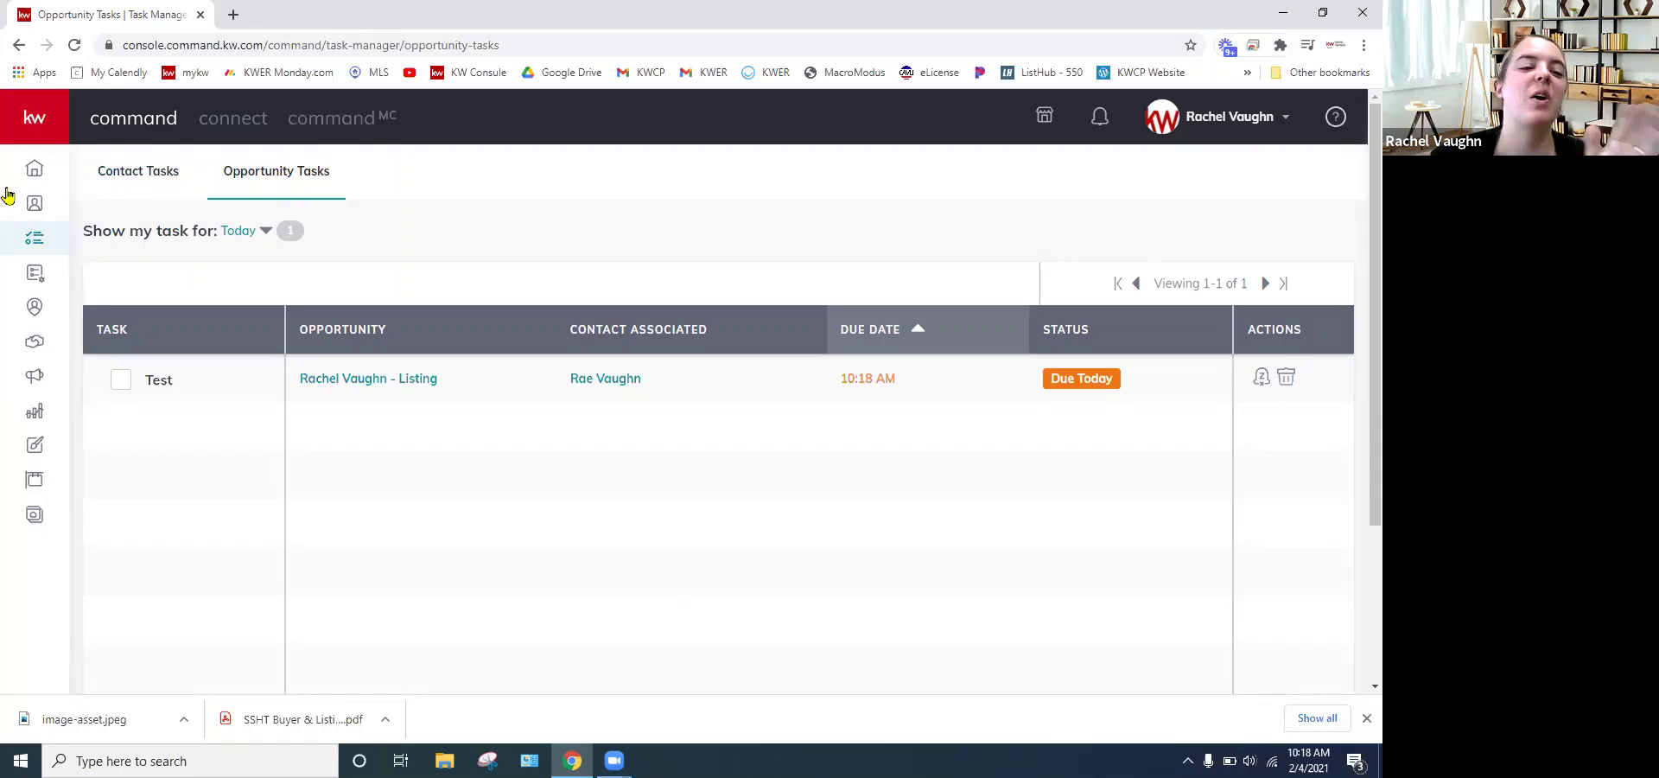
- Open the home dashboard and scroll its Tasks panel to find the past-due listing task
click(34, 237)
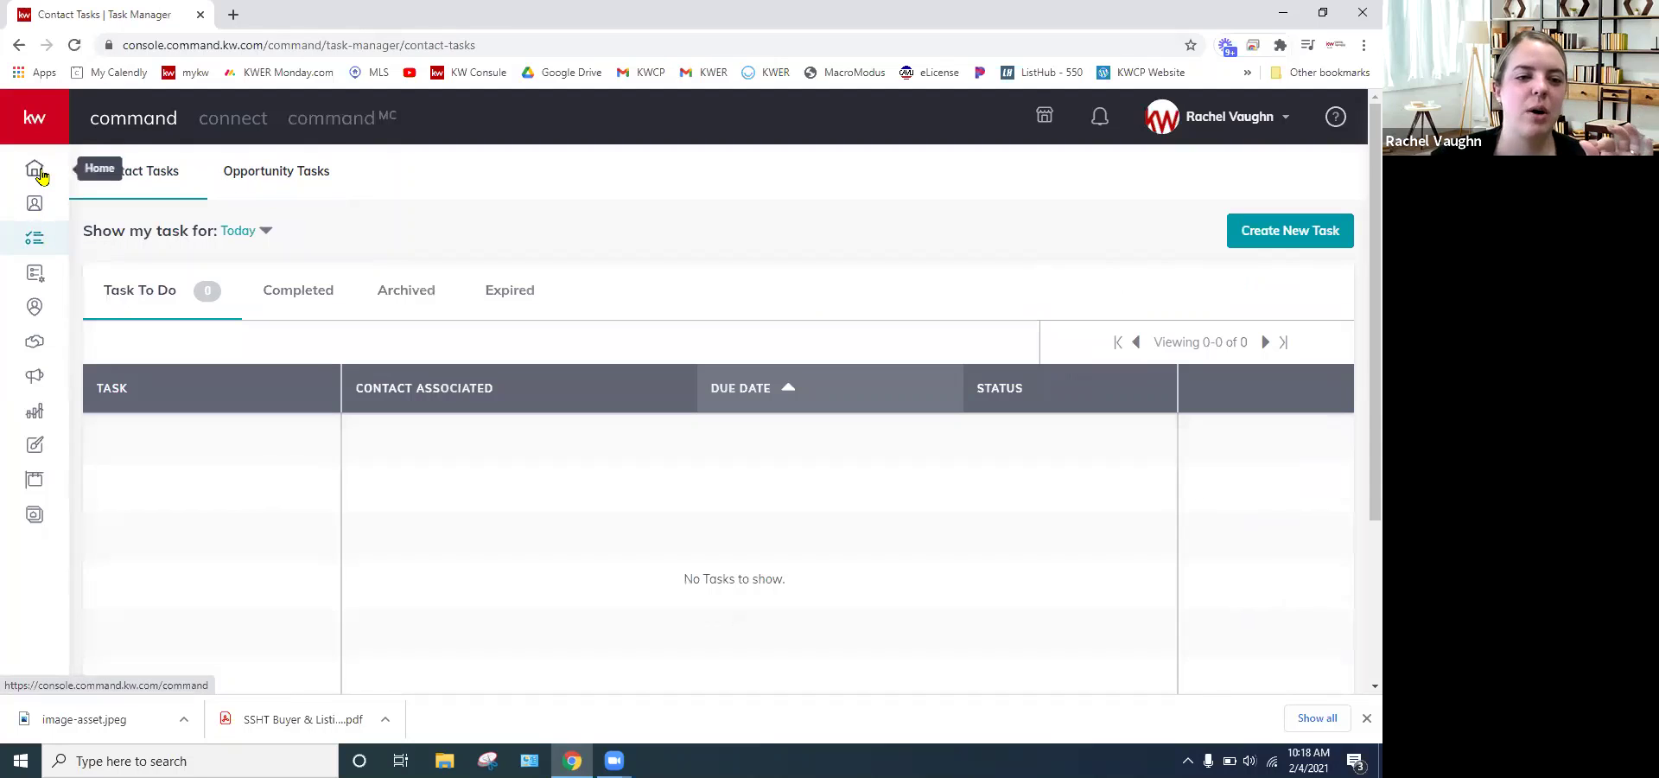
click(38, 173)
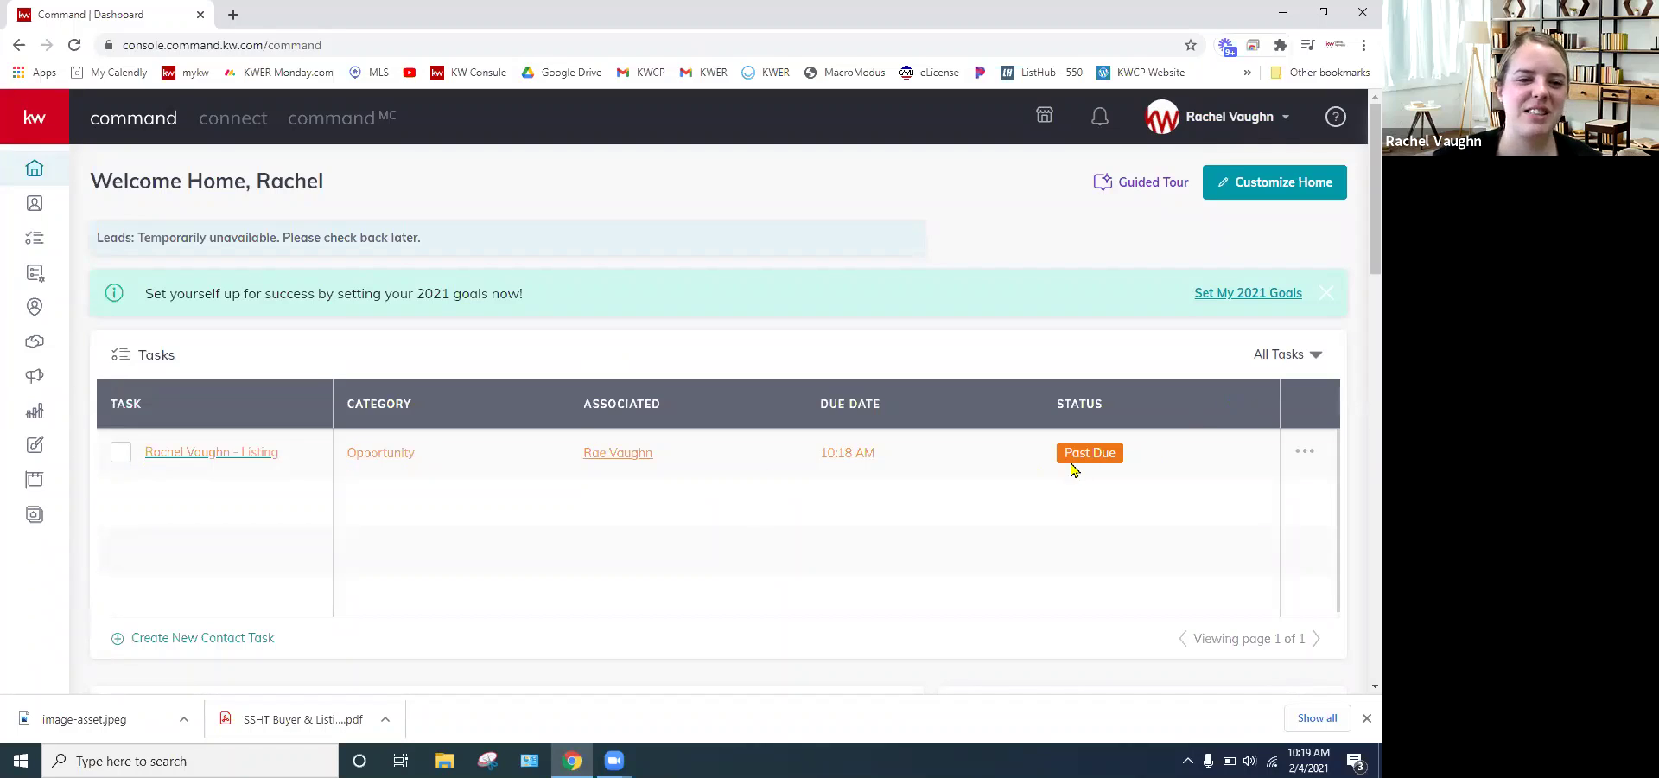
scroll(985, 428, down, 1)
scroll(975, 436, up, 1)
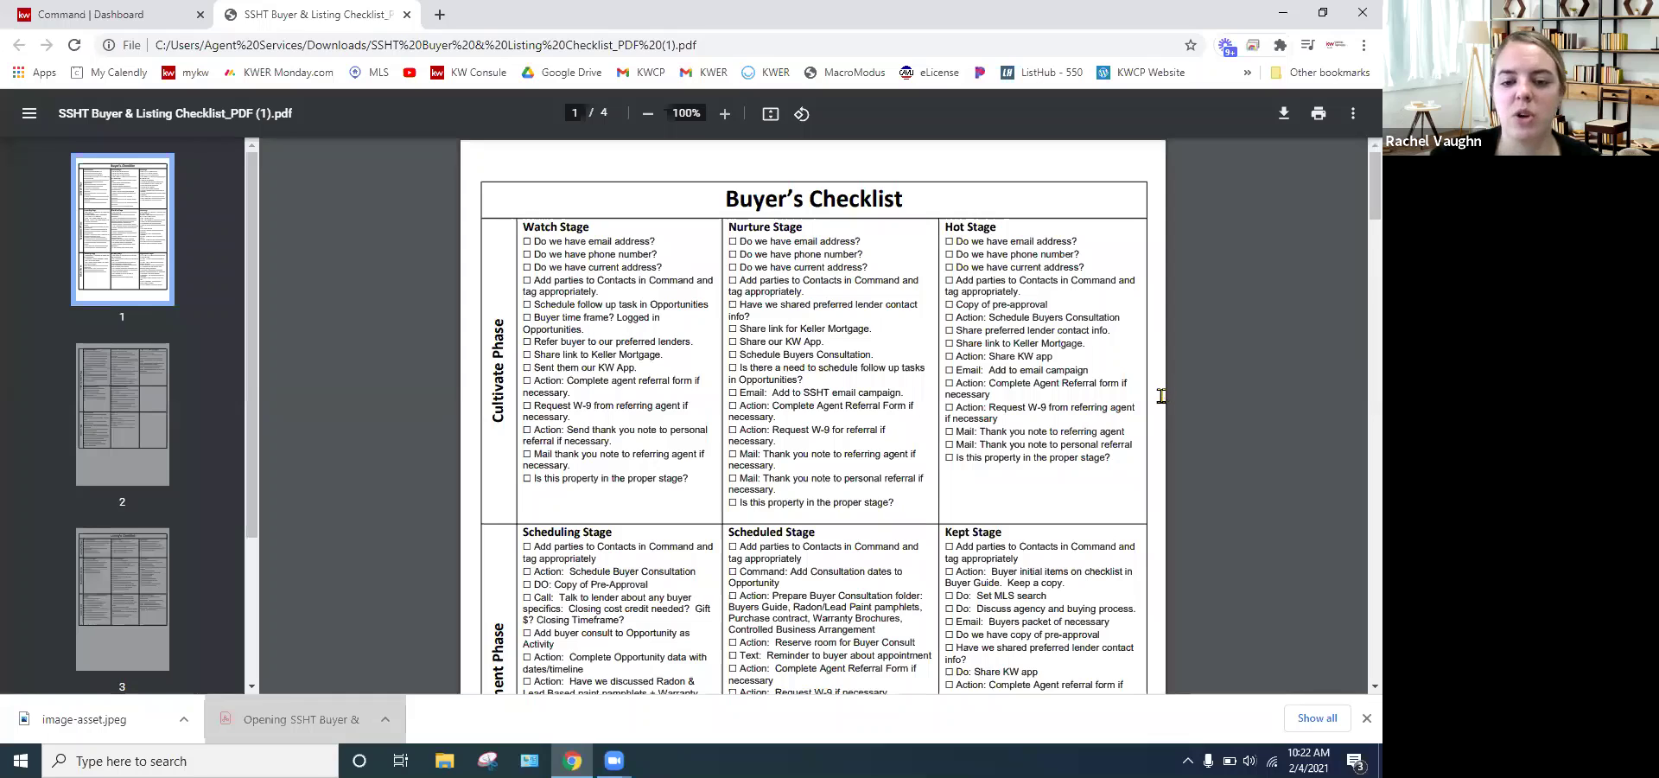
- Scroll through the Buyer's Checklist phases down to page 2, where the Listing's Checklist starts
scroll(1160, 402, down, 6)
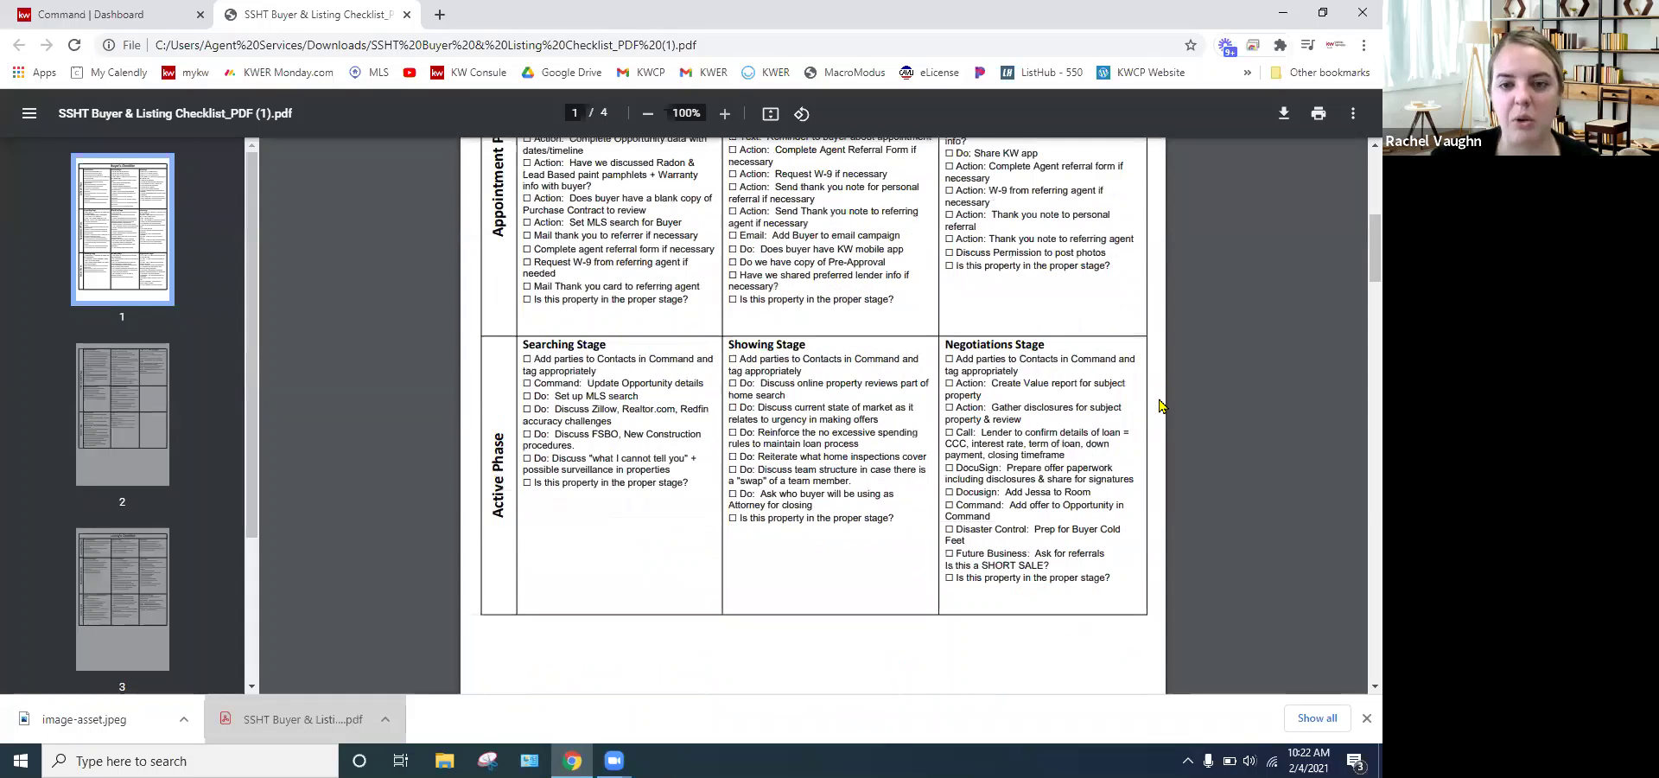
scroll(1160, 405, down, 1)
scroll(1161, 404, down, 1)
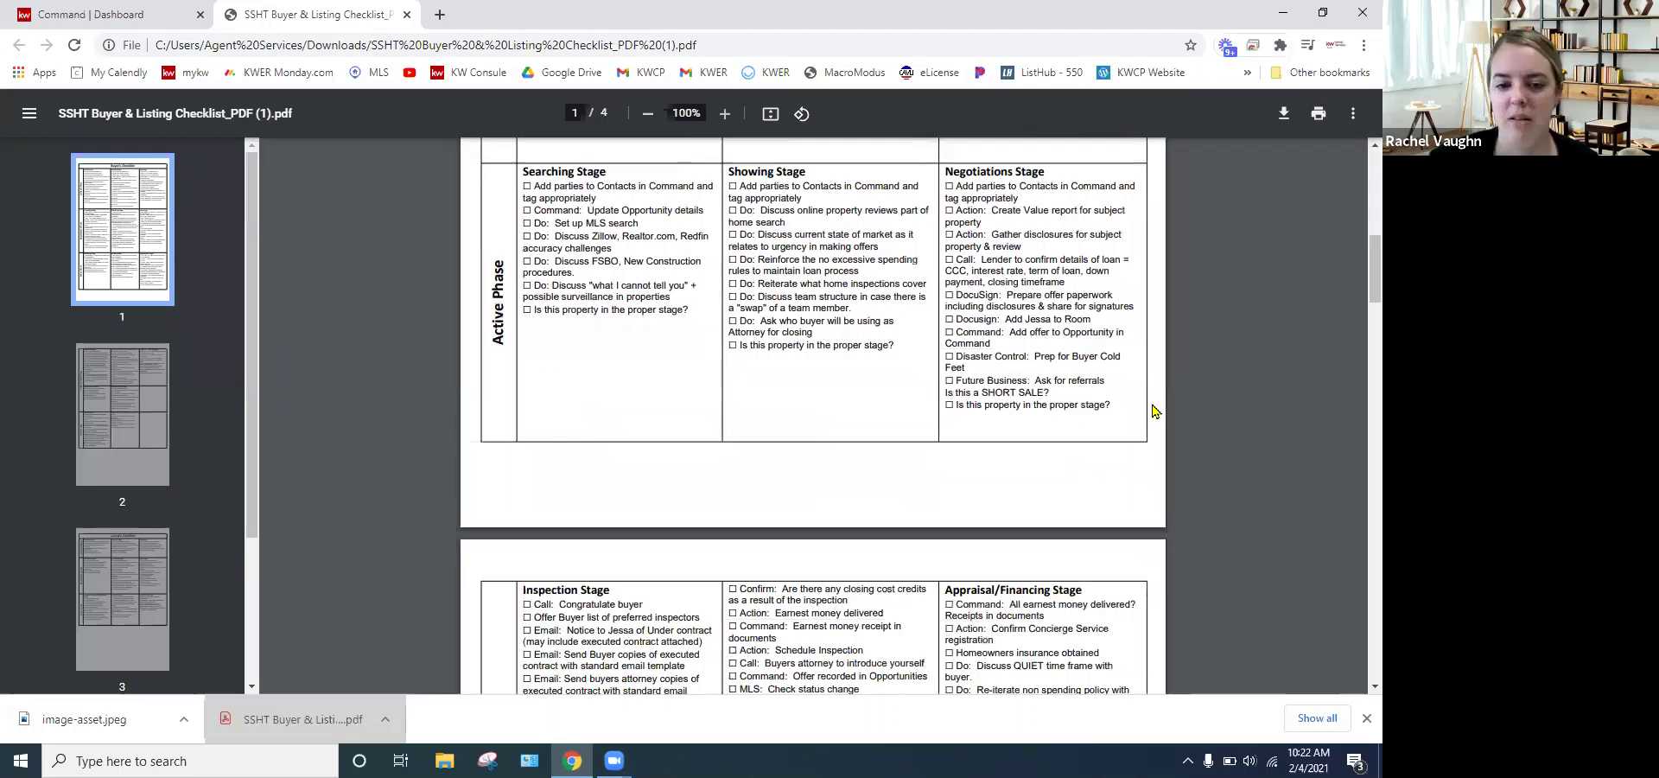
scroll(1163, 402, down, 1)
scroll(1166, 406, down, 1)
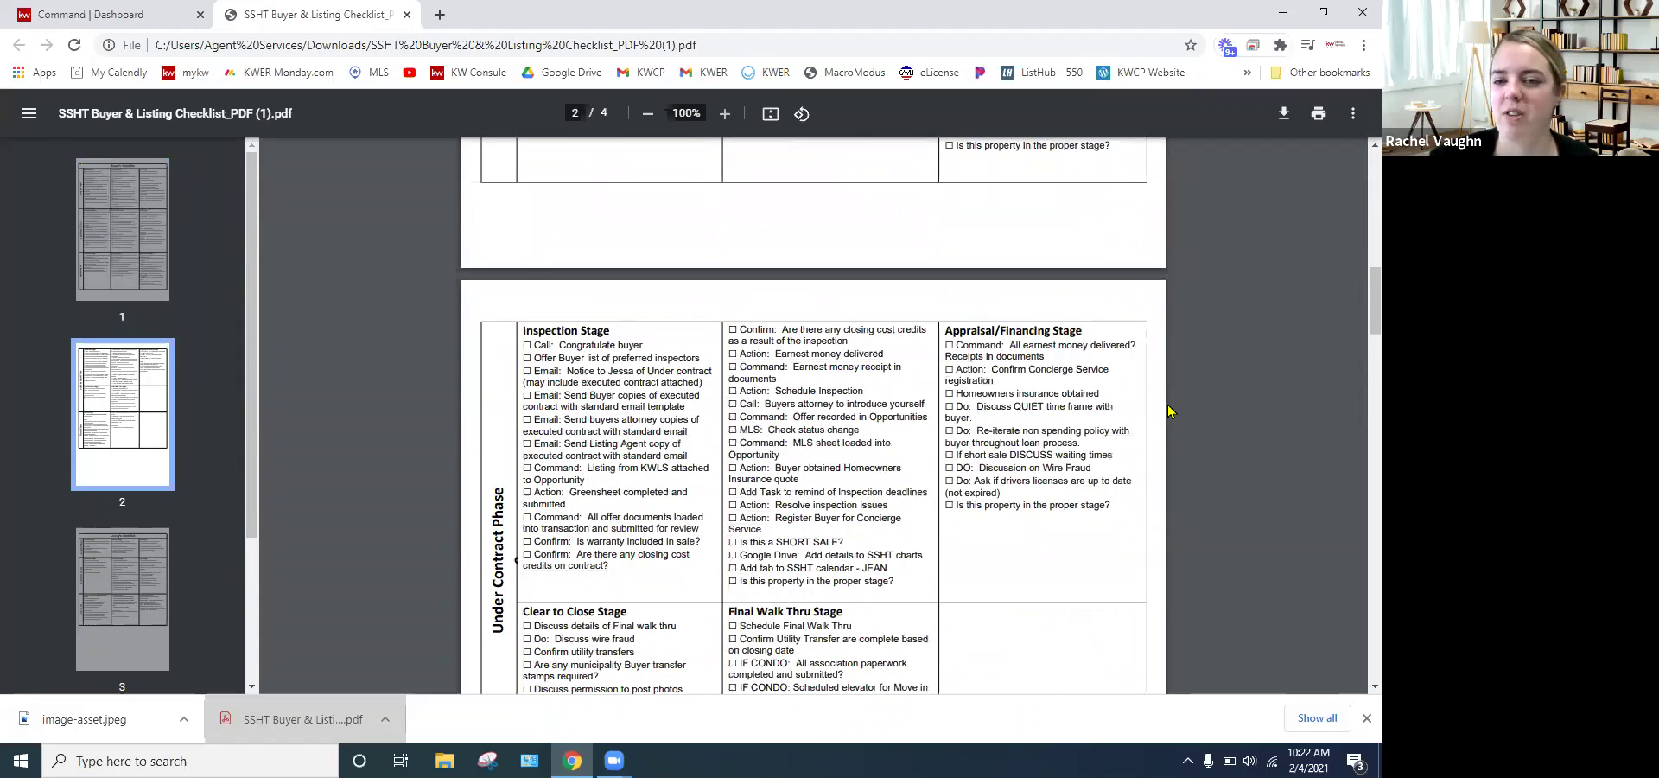
scroll(1169, 412, down, 1)
scroll(1169, 411, down, 1)
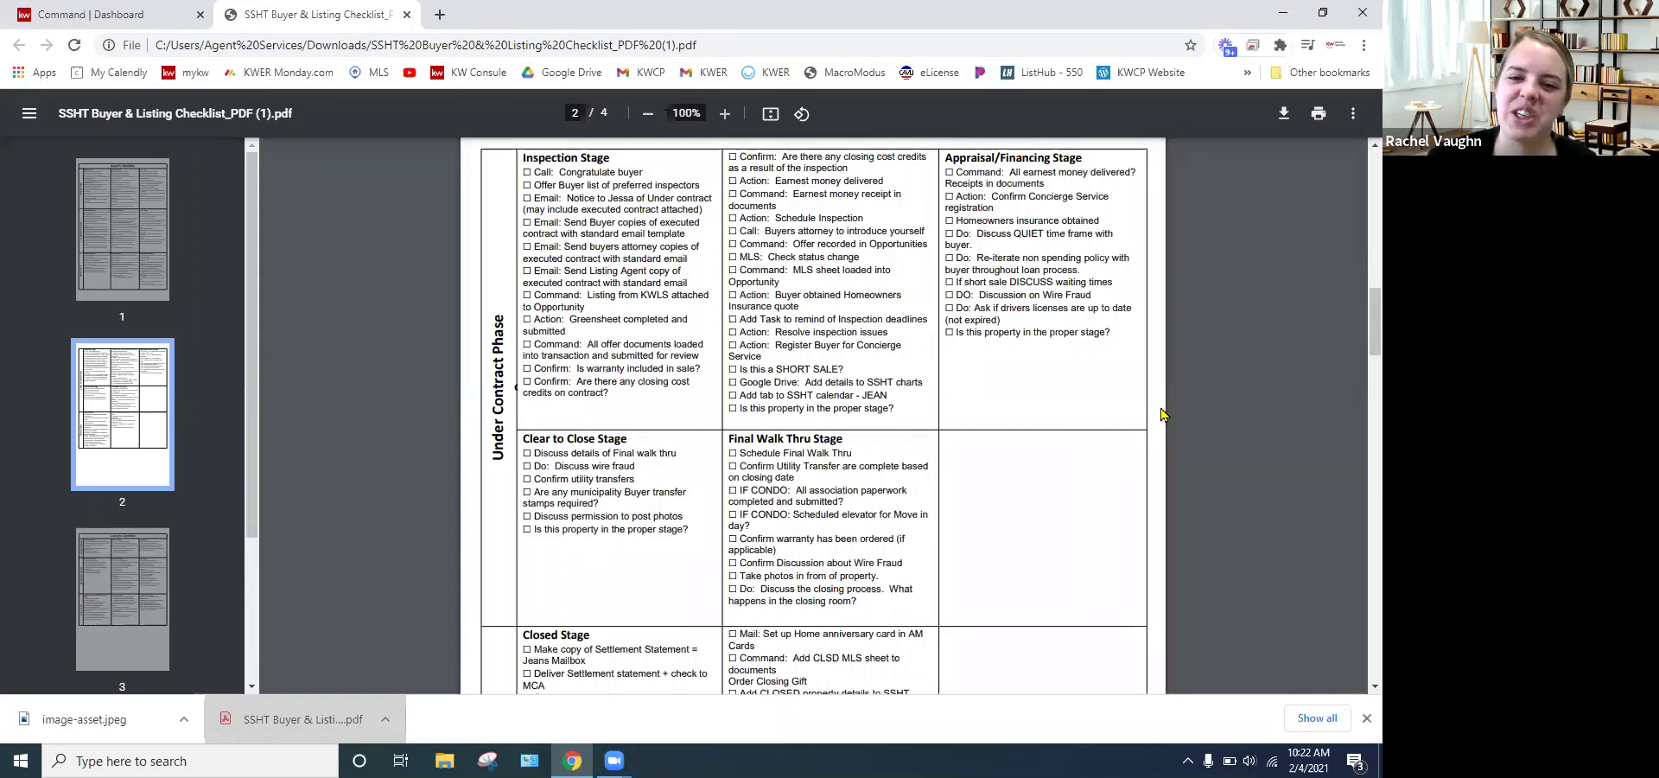
scroll(1162, 415, down, 1)
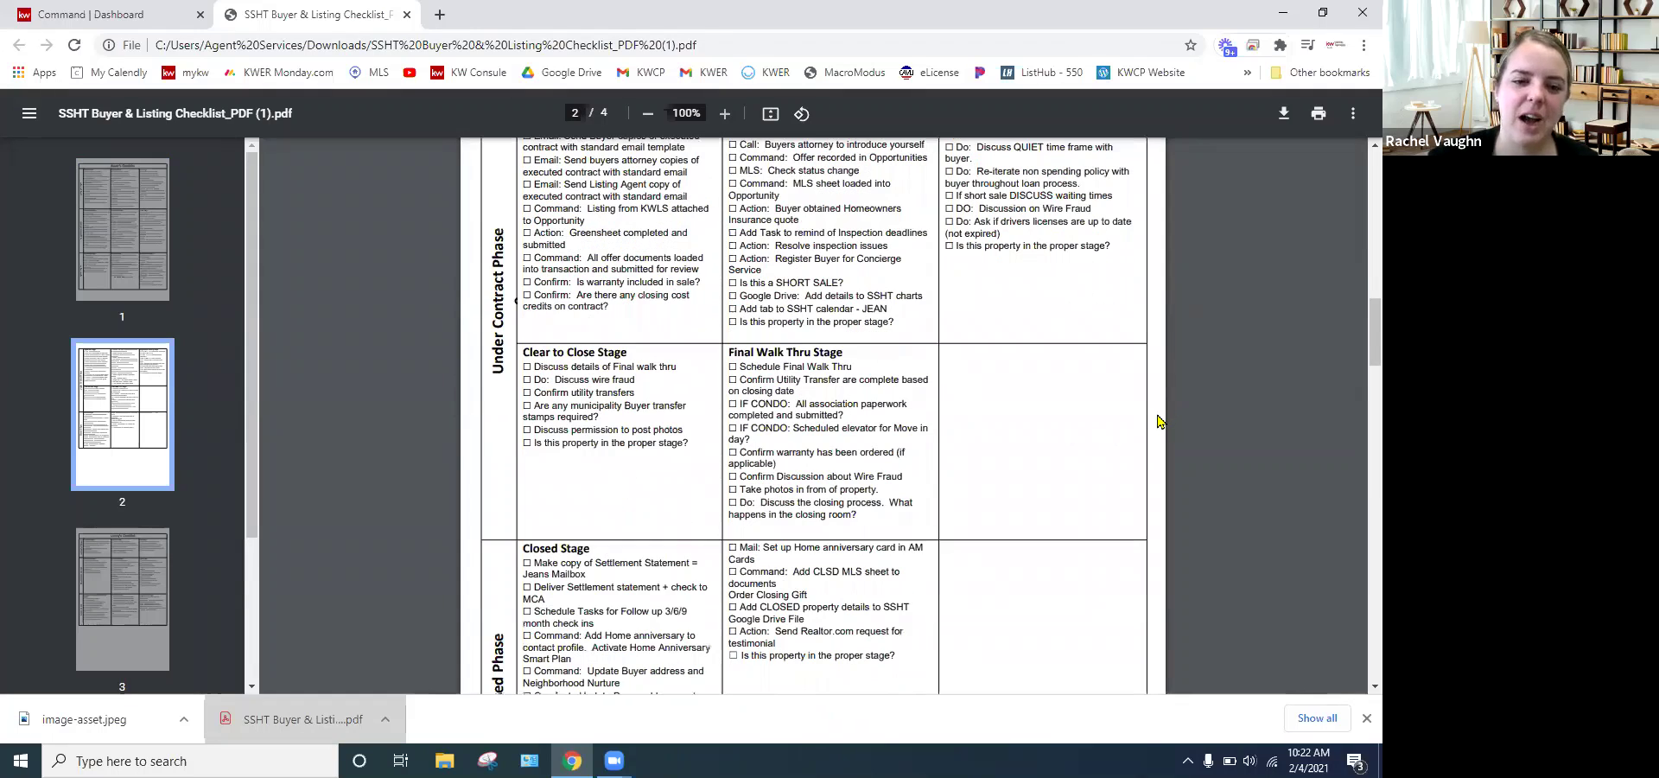
scroll(1160, 424, down, 2)
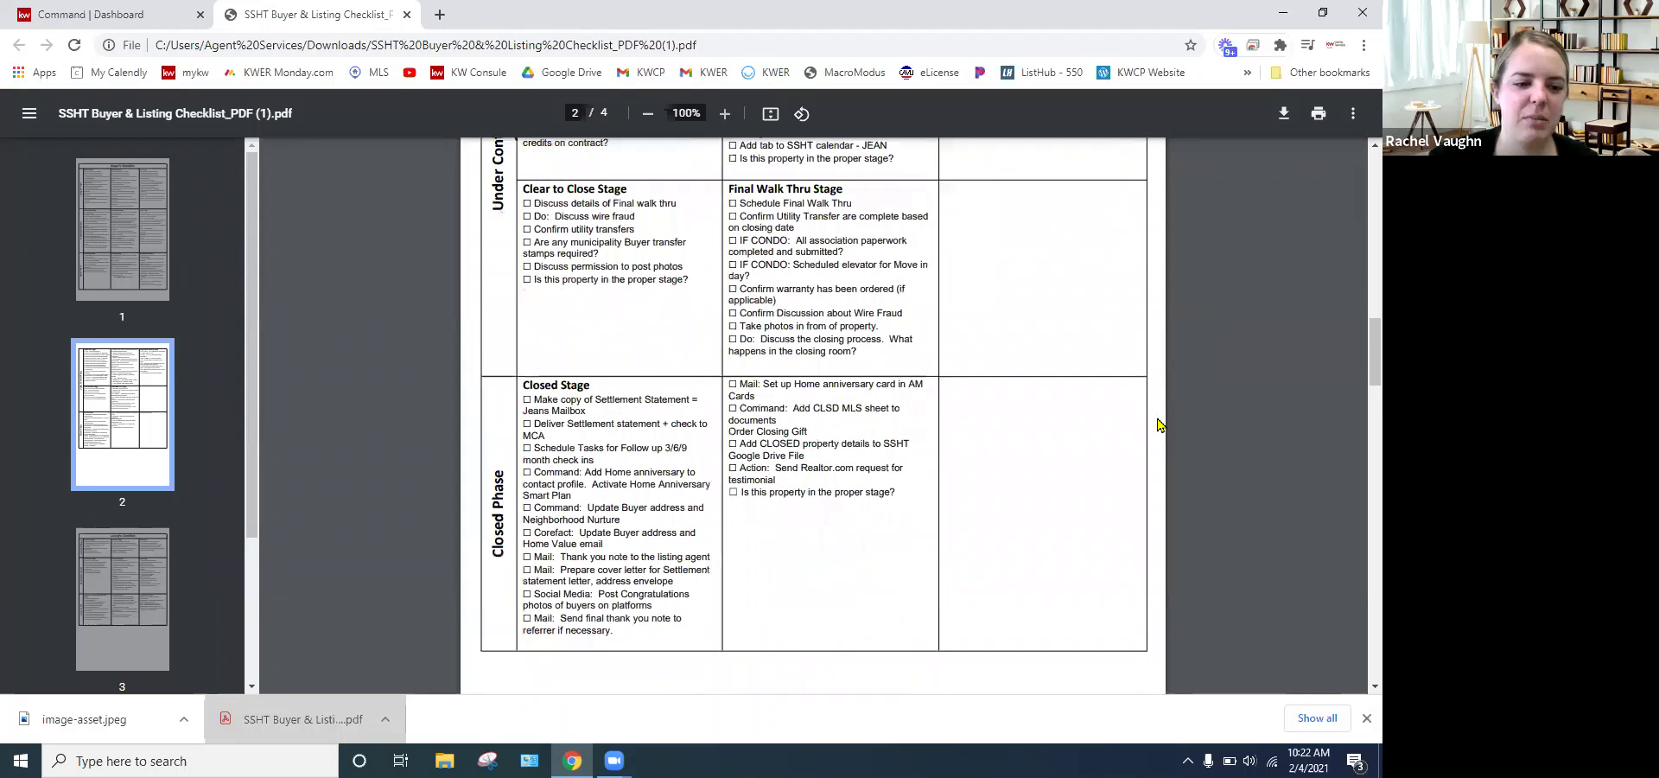
scroll(1158, 426, down, 1)
scroll(1159, 428, down, 1)
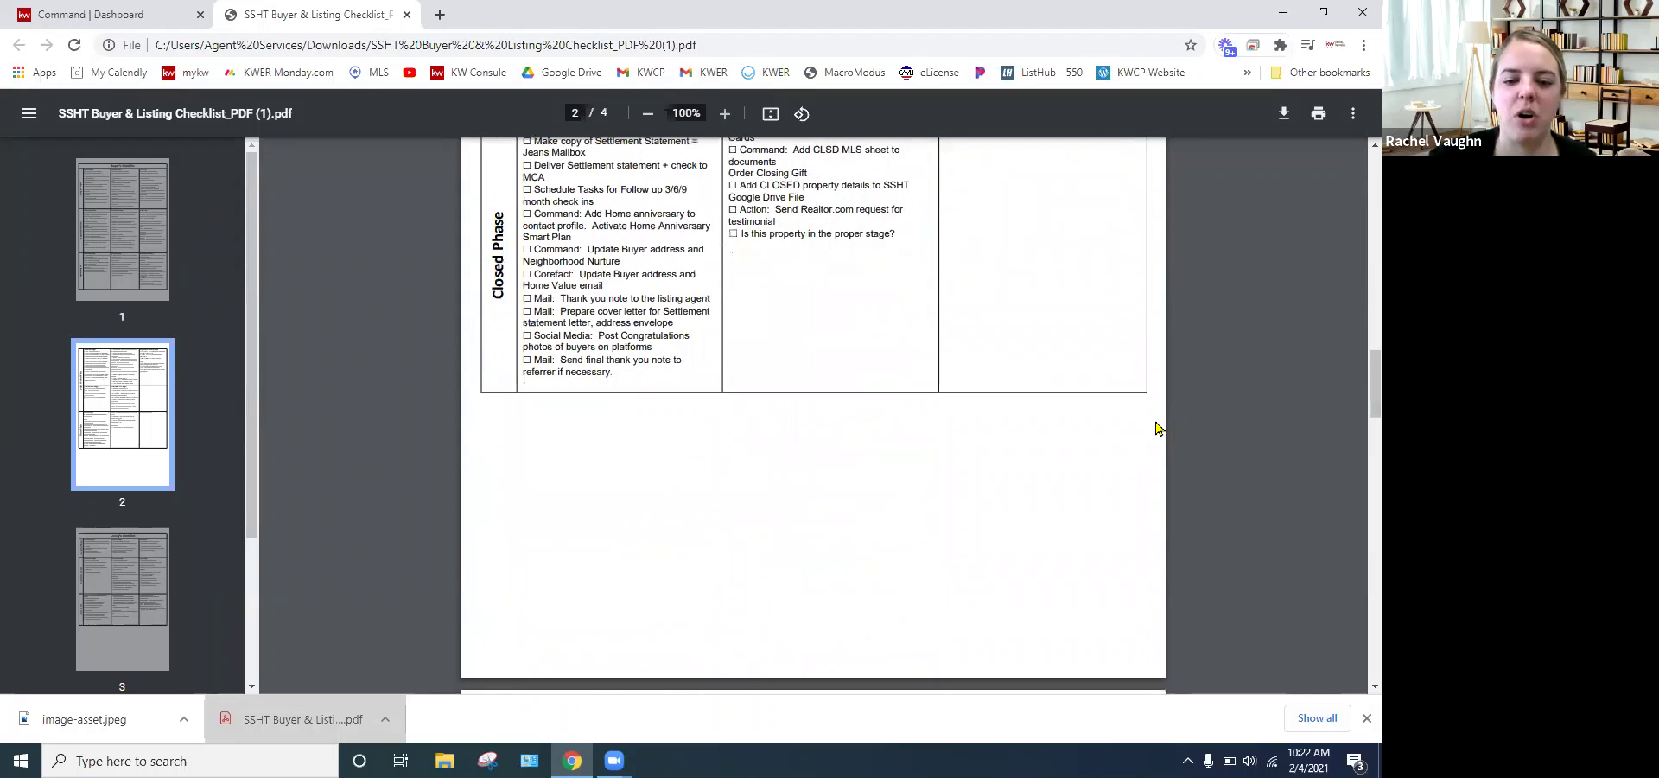
scroll(1158, 427, down, 2)
- Scroll down through the Listing's Checklist on pages 3 and 4 of the PDF
scroll(1159, 428, down, 1)
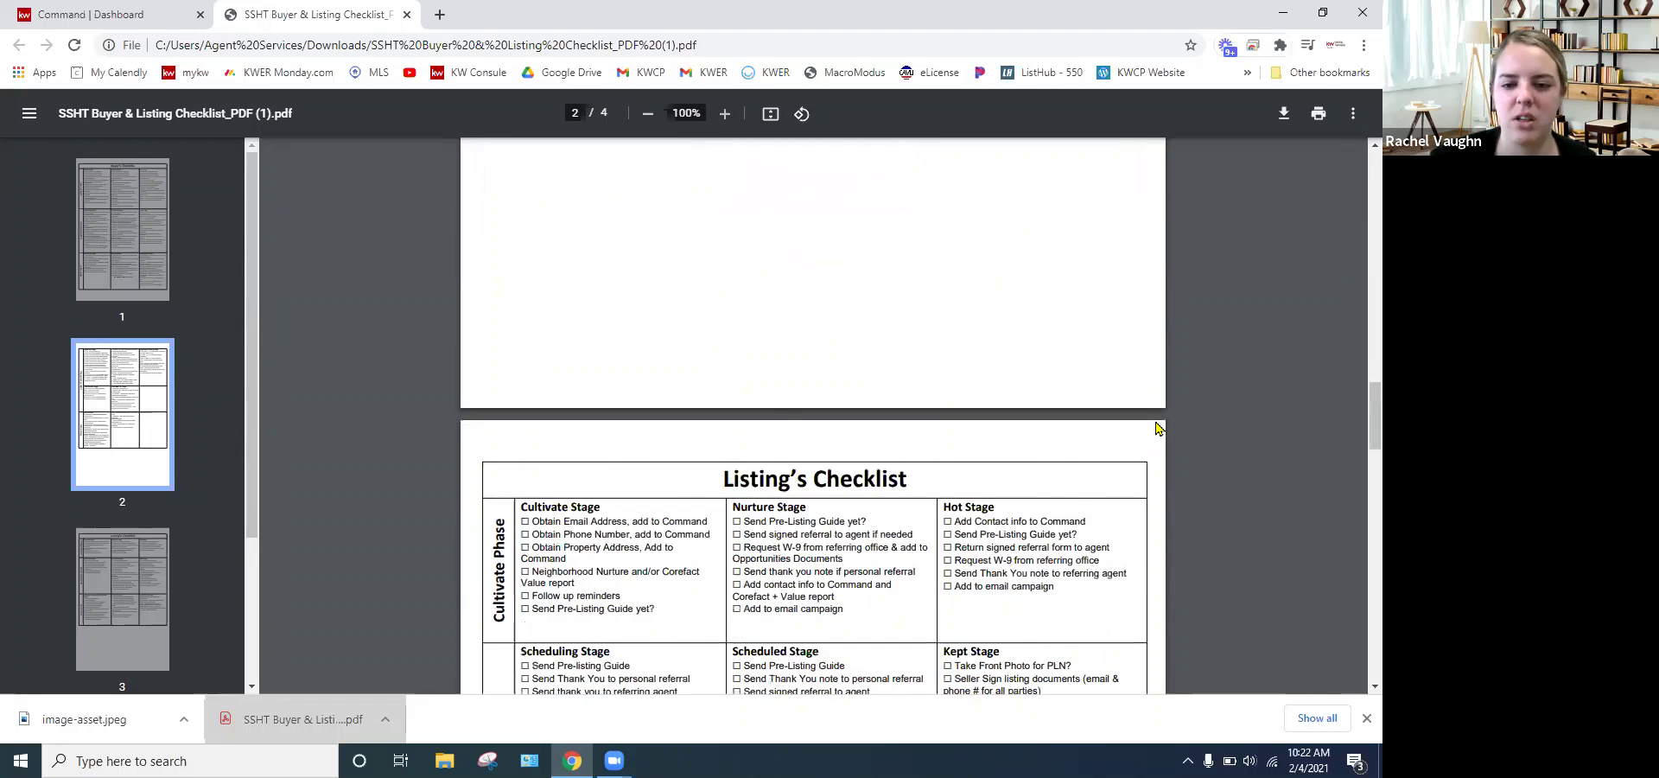
scroll(1158, 427, down, 1)
scroll(1159, 428, down, 2)
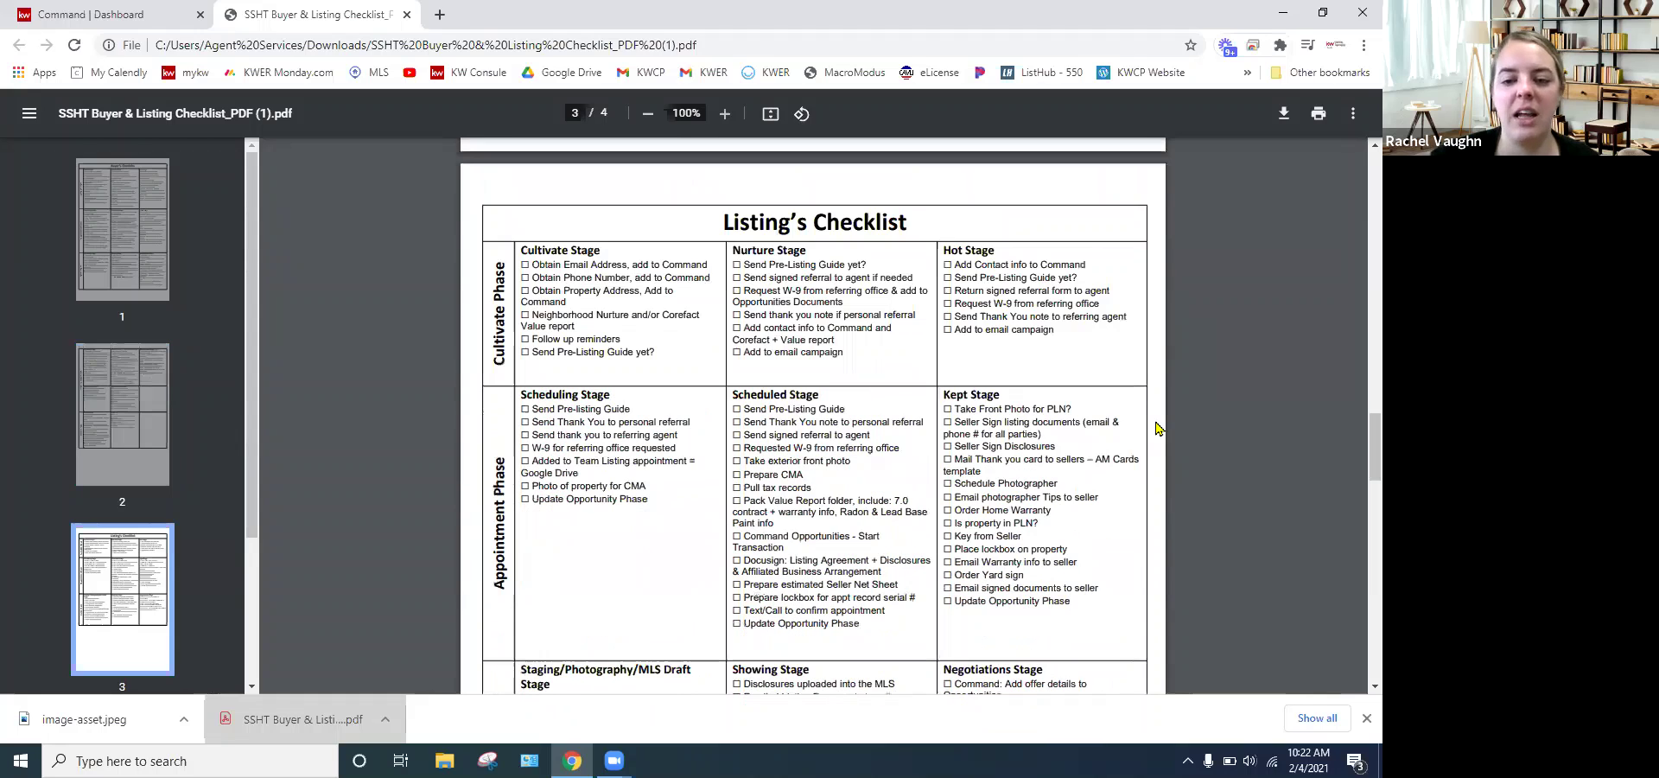
scroll(1159, 428, down, 2)
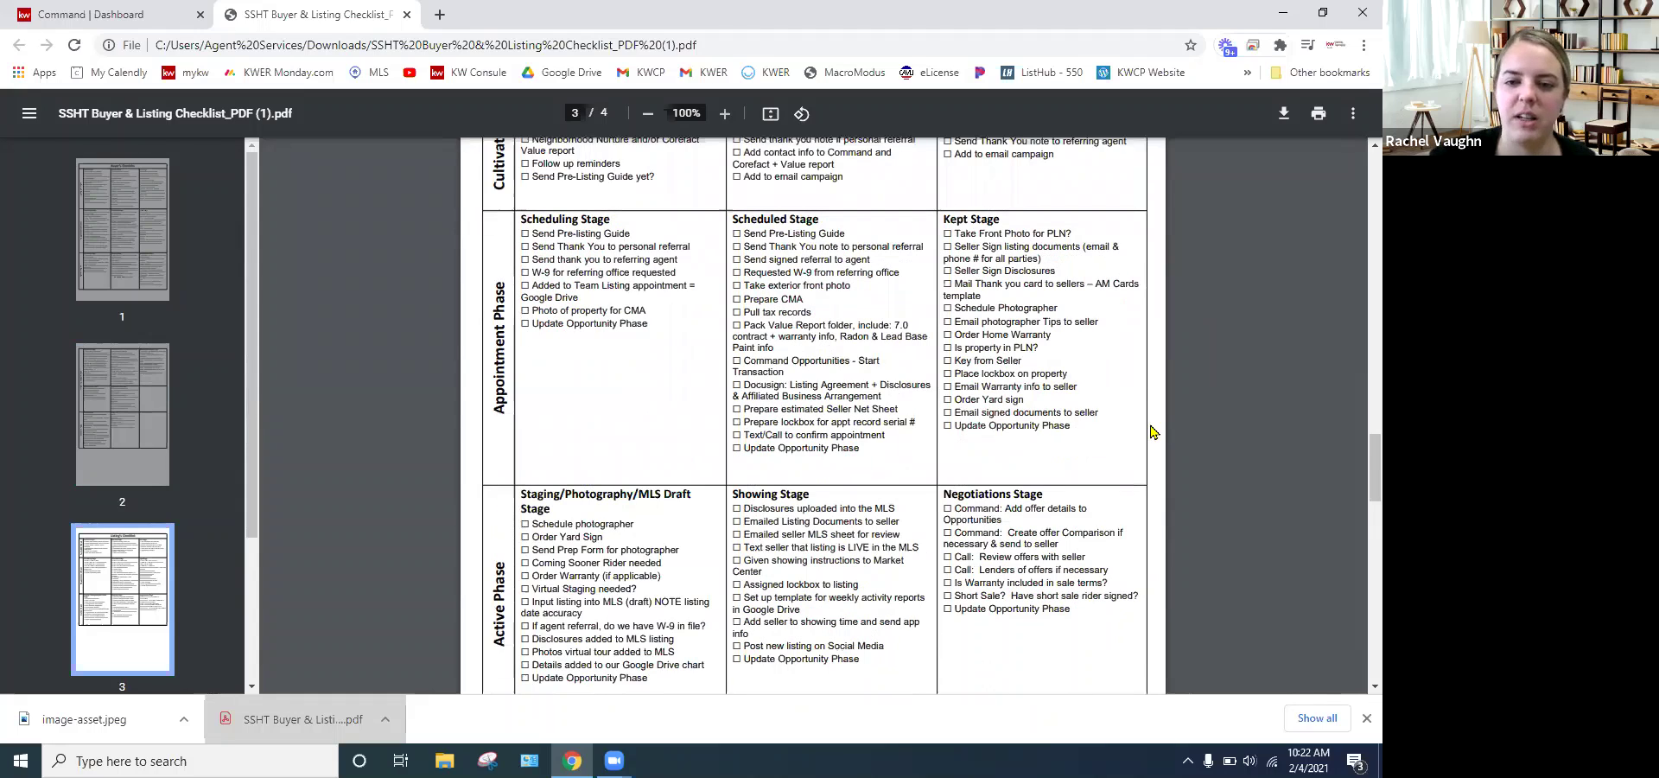
scroll(1158, 427, down, 2)
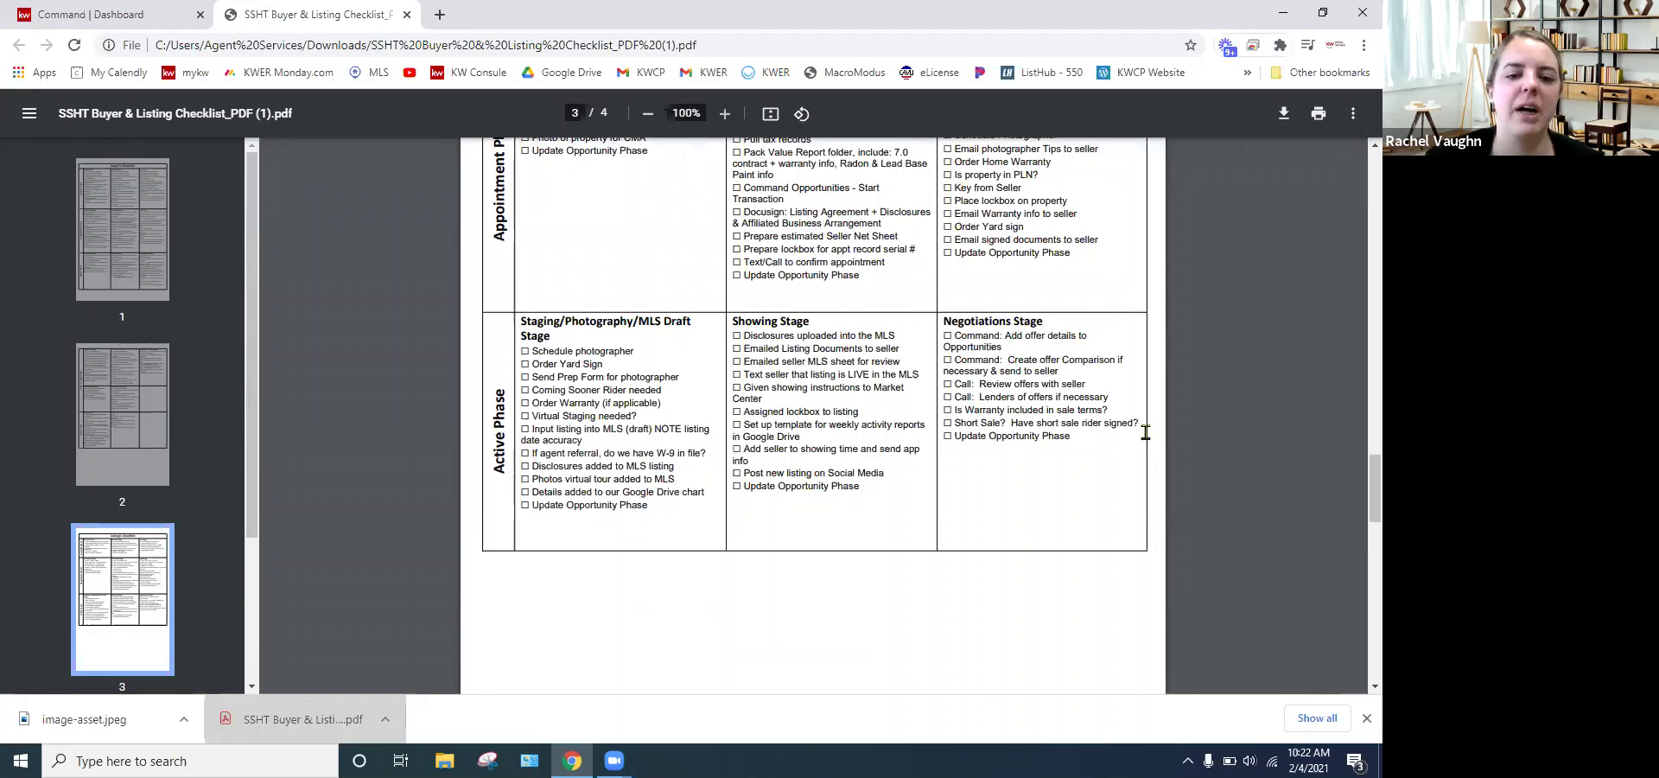
scroll(1139, 440, down, 1)
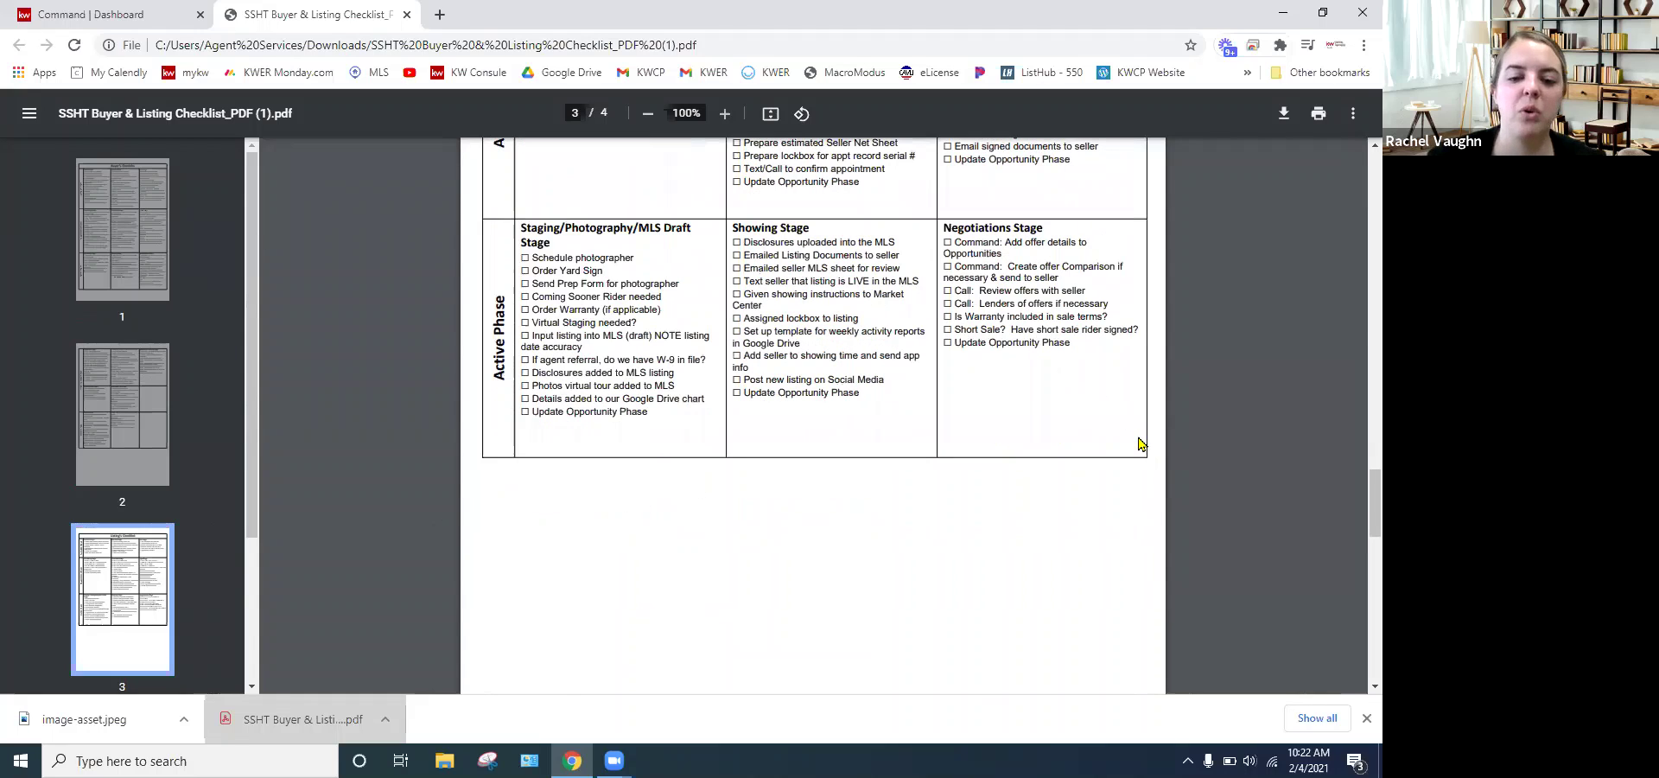
scroll(1140, 443, down, 4)
scroll(1139, 443, down, 1)
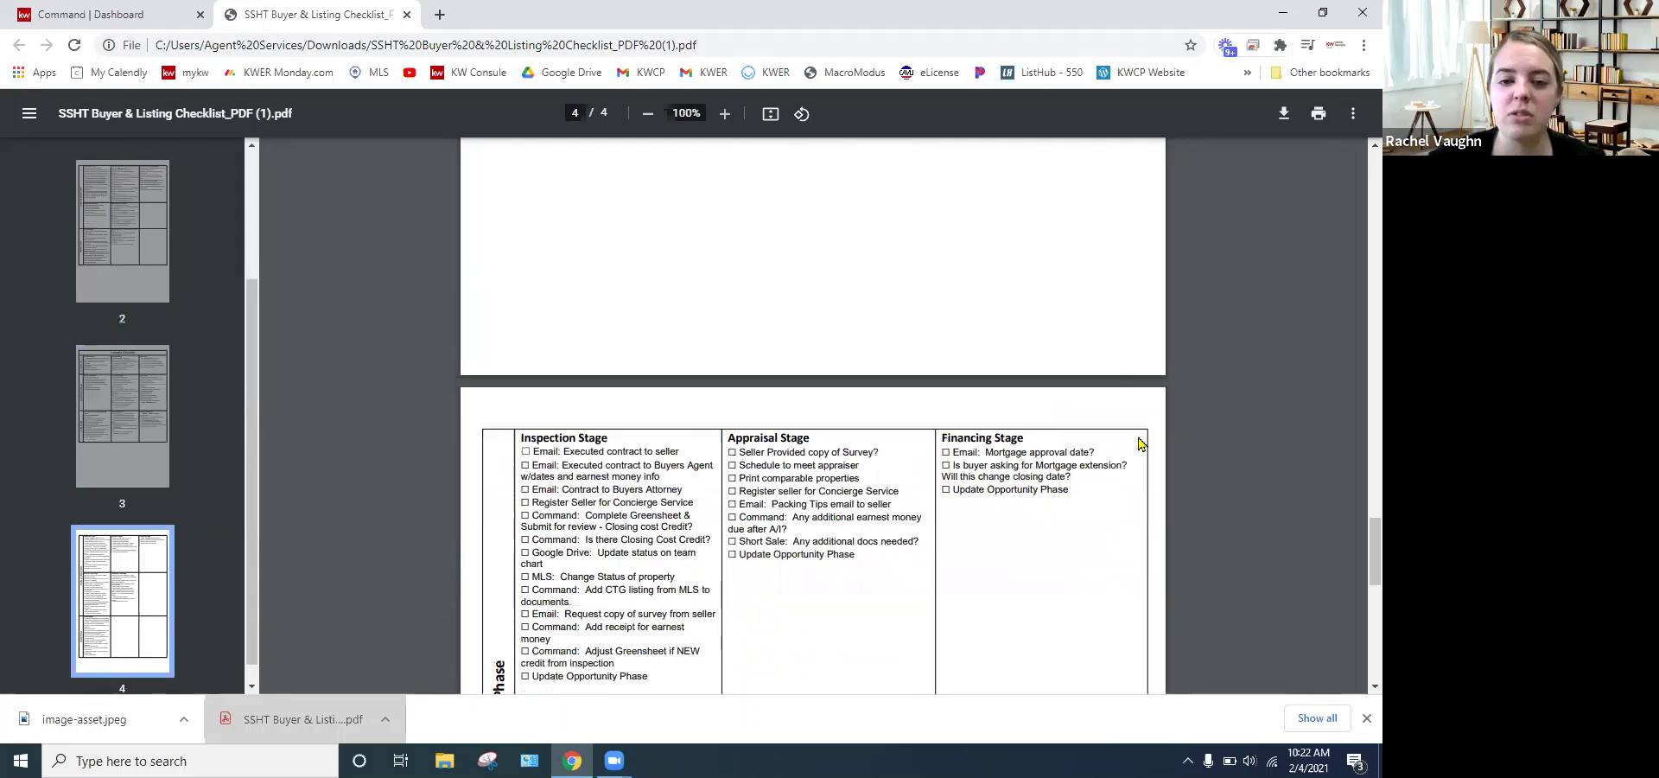
scroll(1139, 443, down, 2)
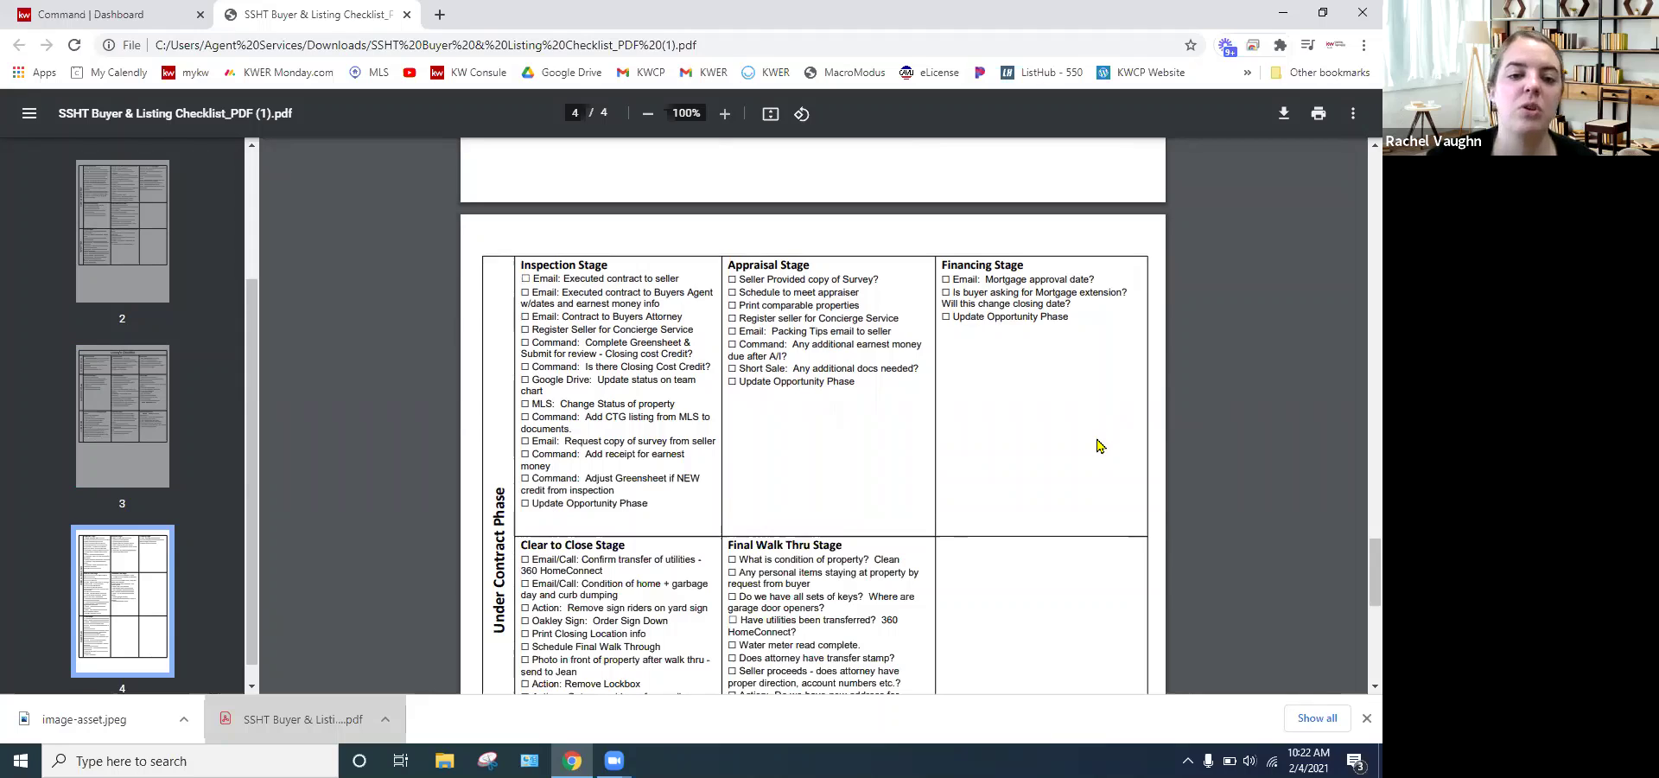
scroll(1097, 445, down, 1)
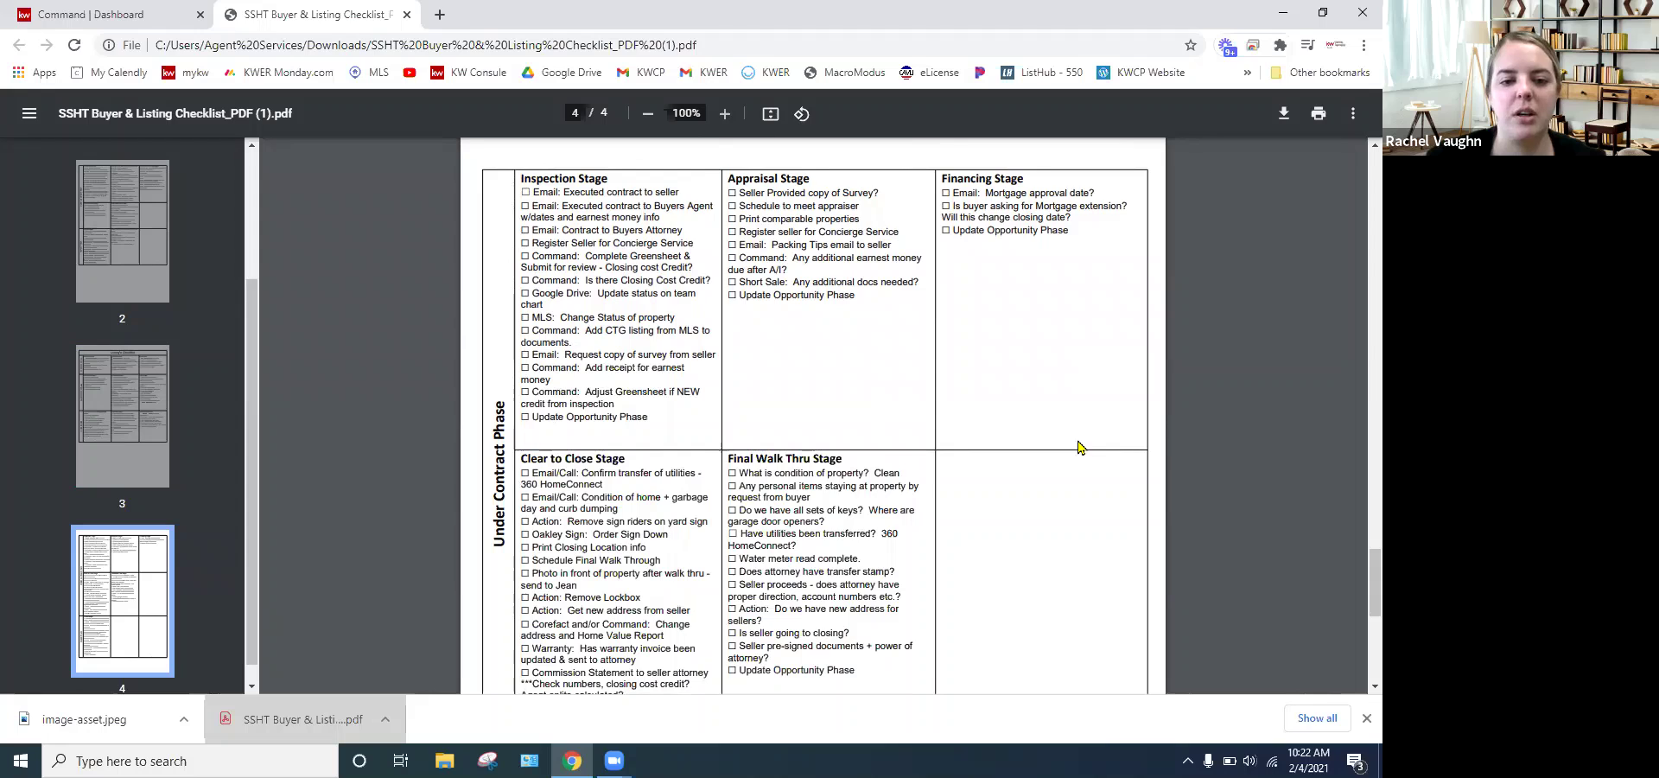
scroll(1078, 447, down, 3)
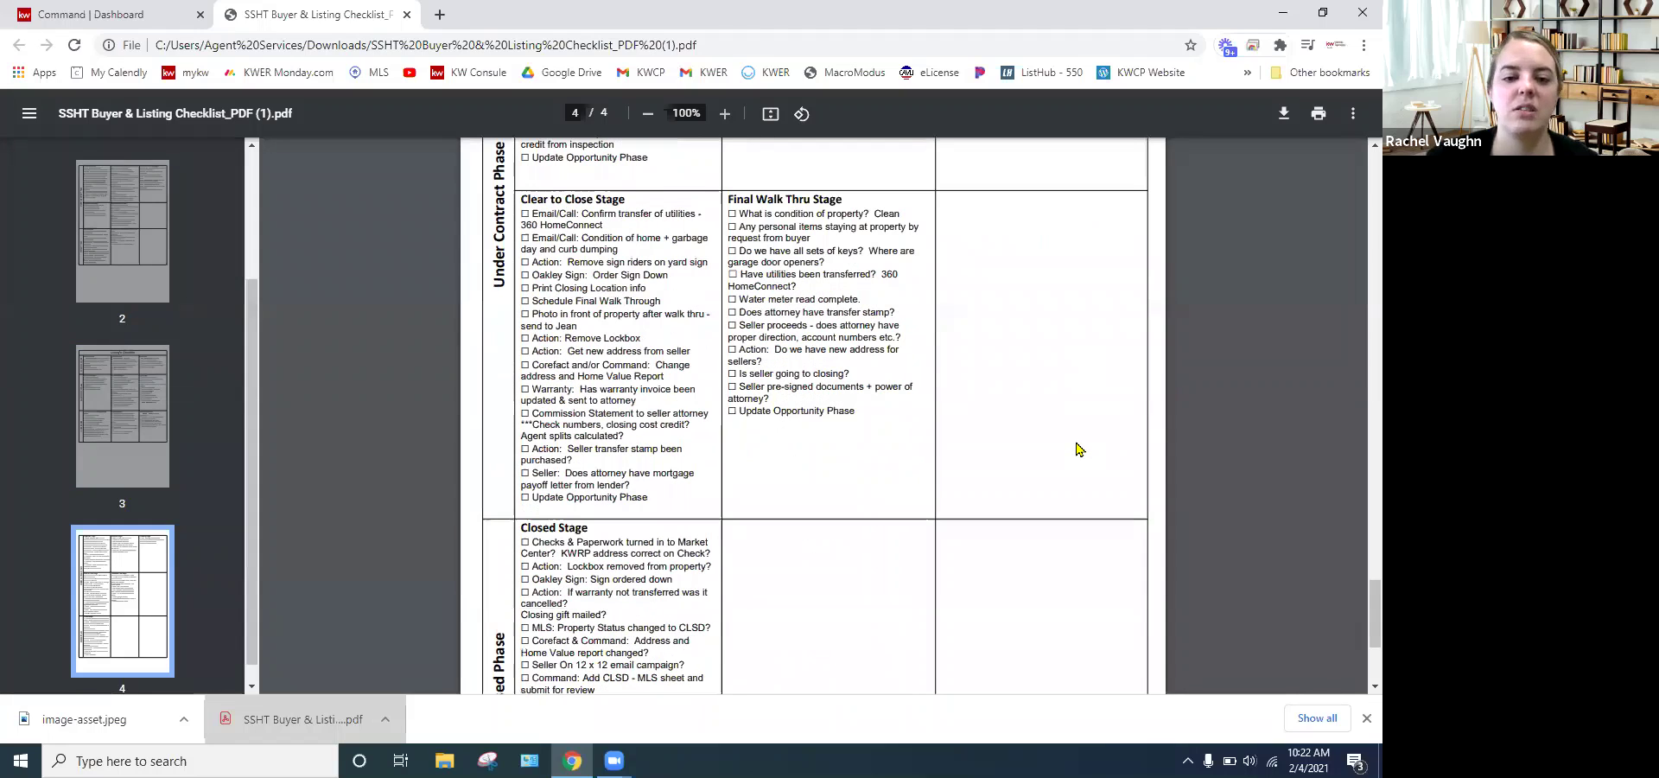
scroll(1079, 448, down, 2)
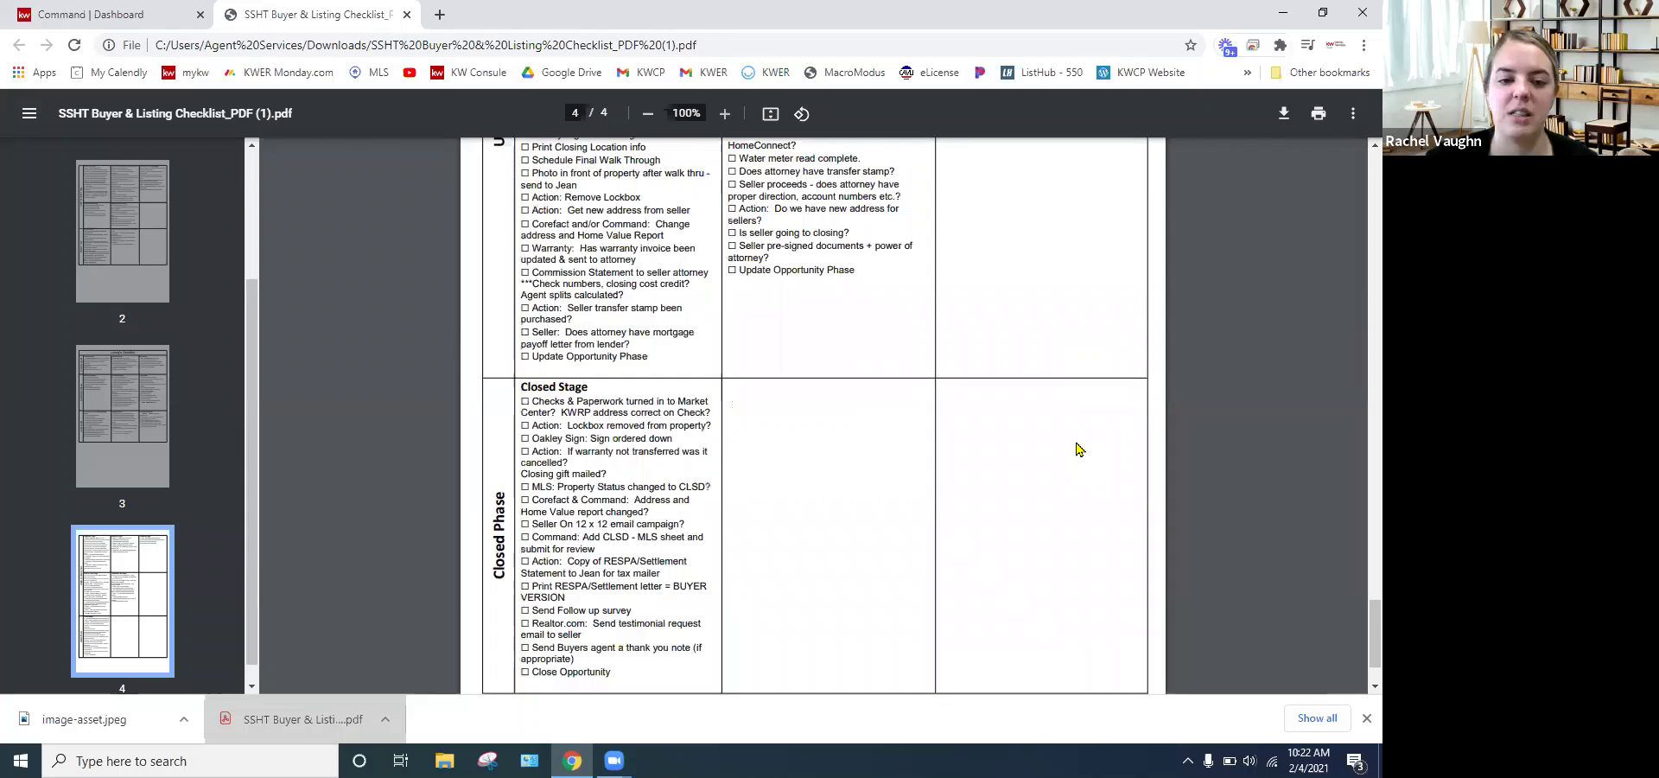
scroll(1079, 448, down, 2)
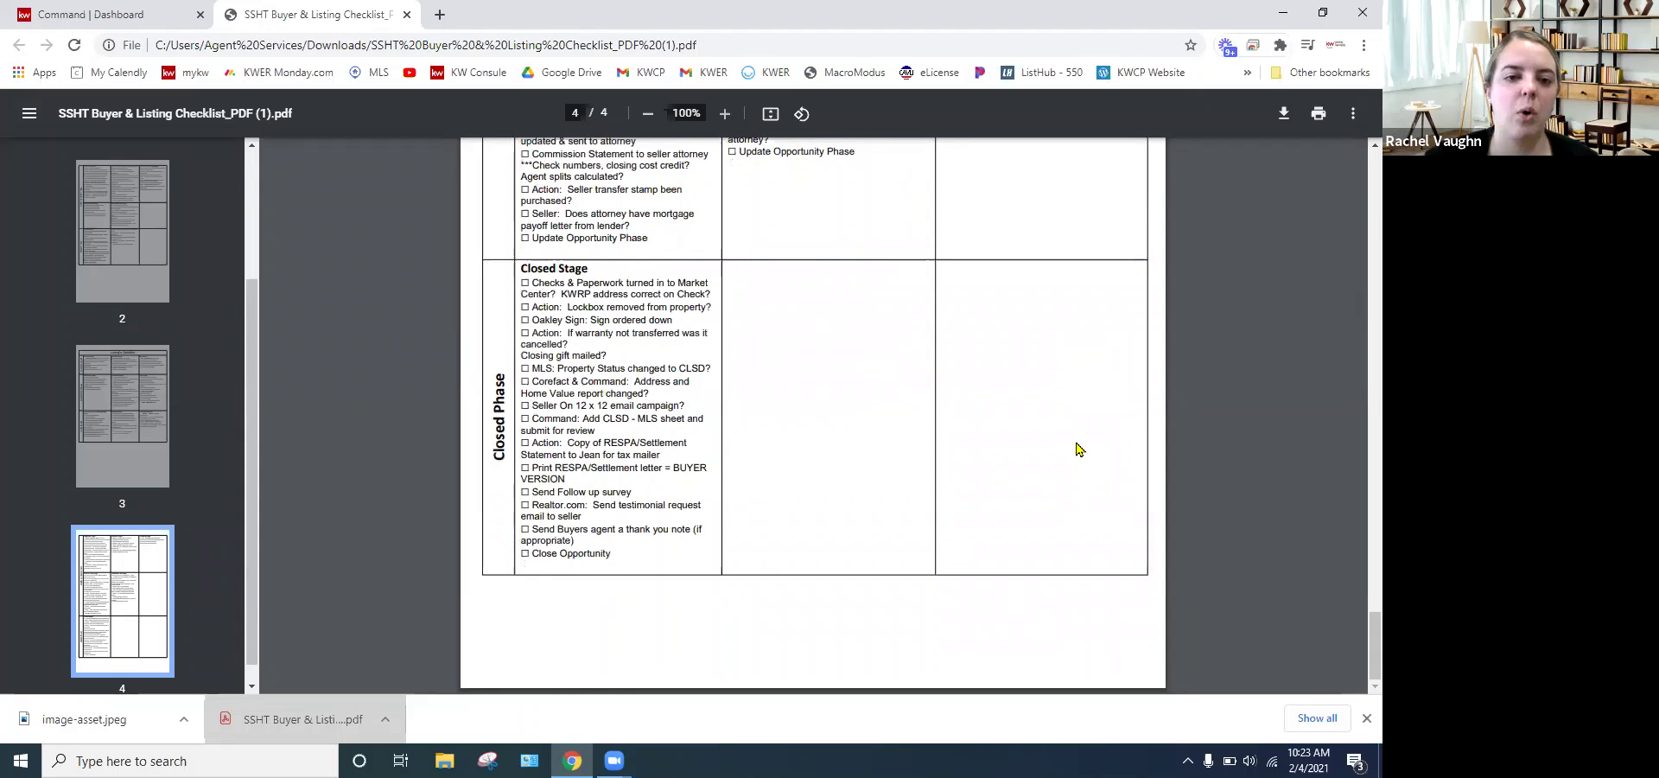
- Scroll back up to page 1's Buyer's Checklist Cultivate Phase: Watch, Nurture and Hot
scroll(1078, 449, up, 3)
scroll(1078, 449, up, 1)
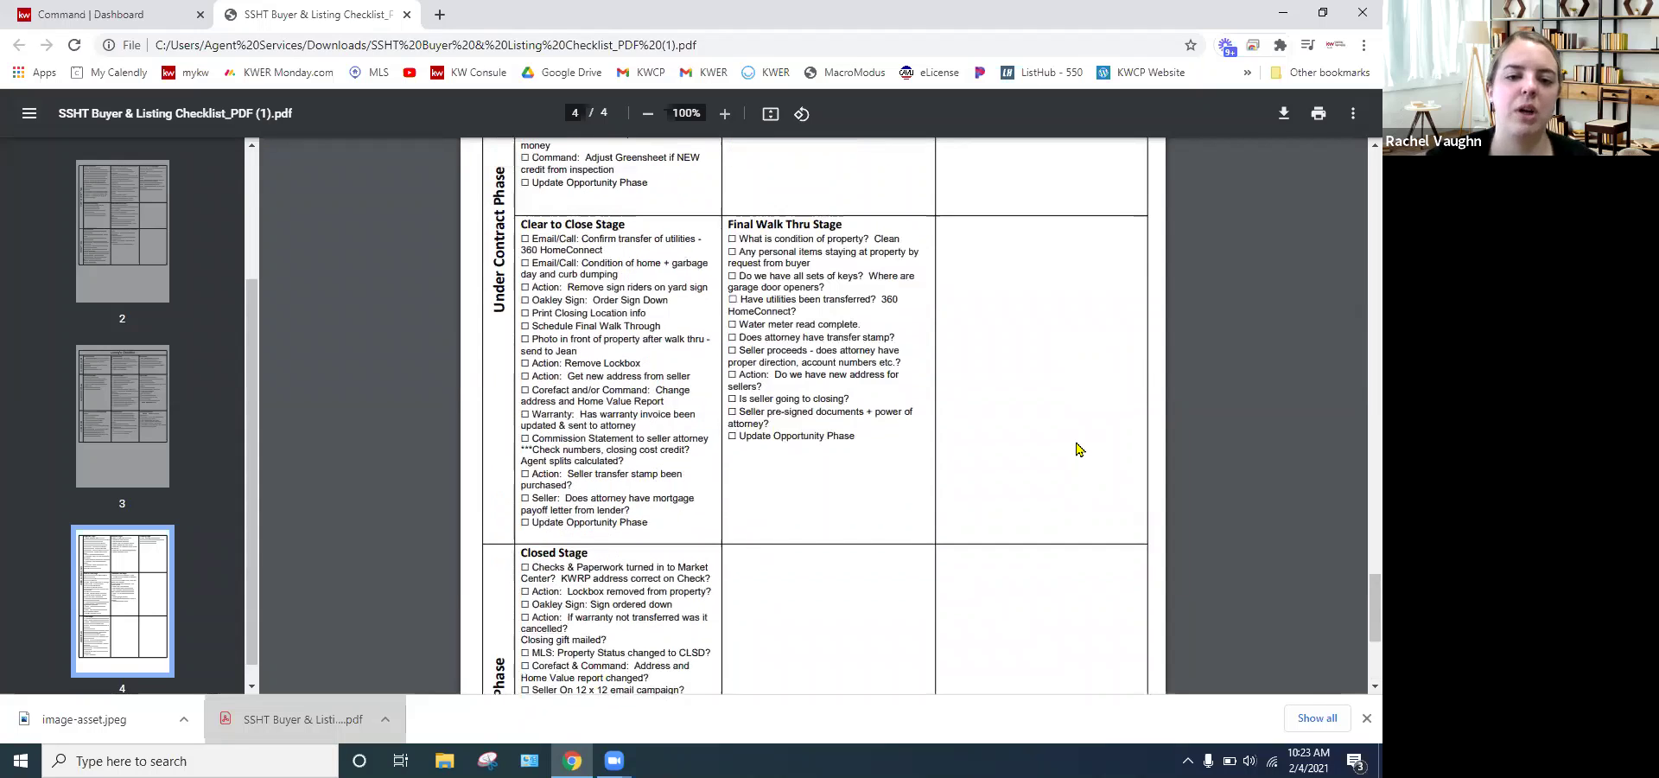
scroll(1079, 449, up, 4)
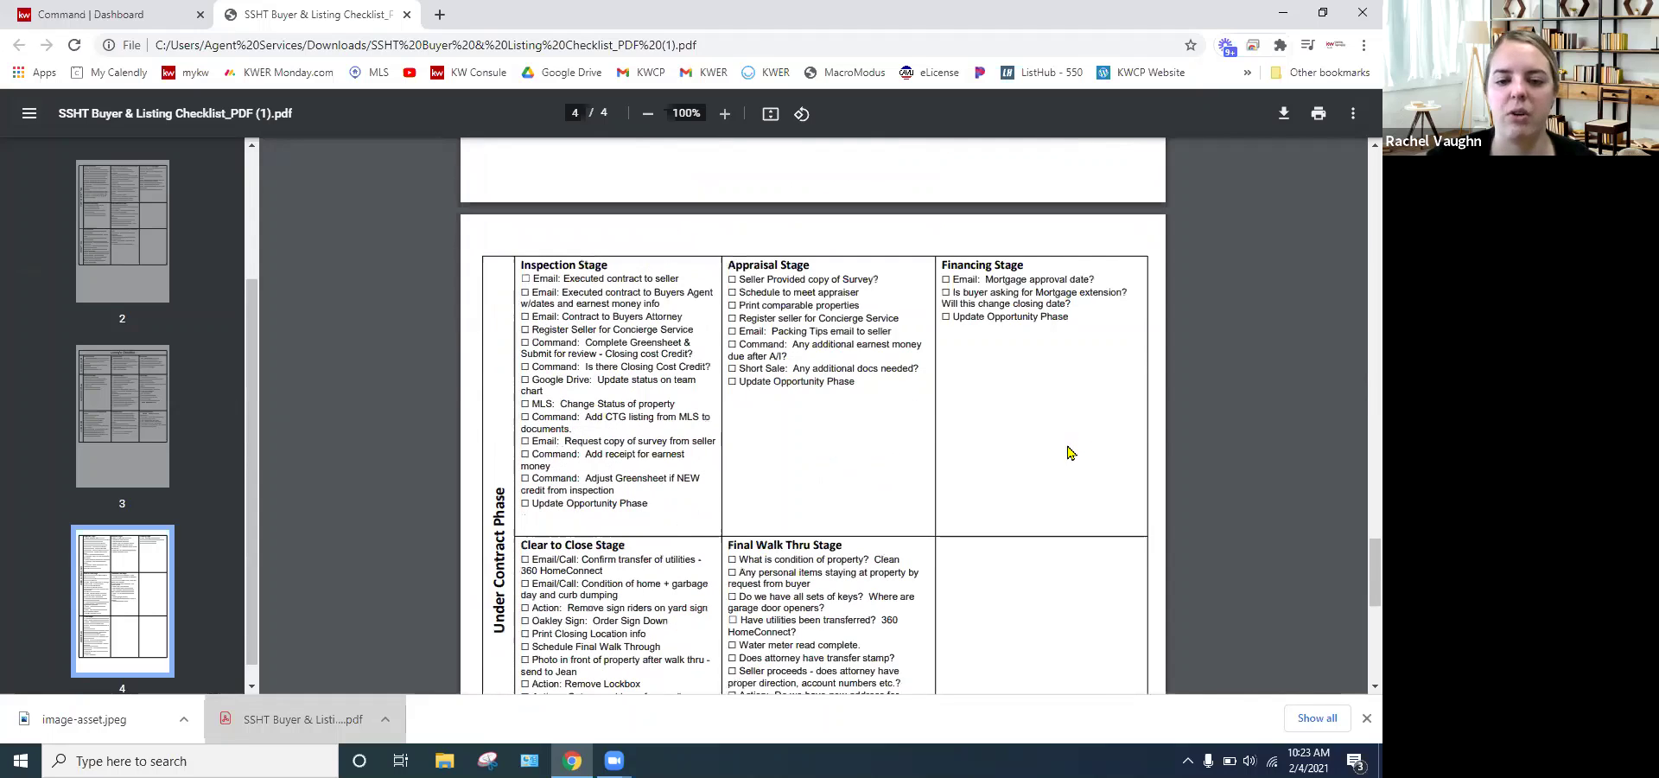
scroll(1042, 436, up, 5)
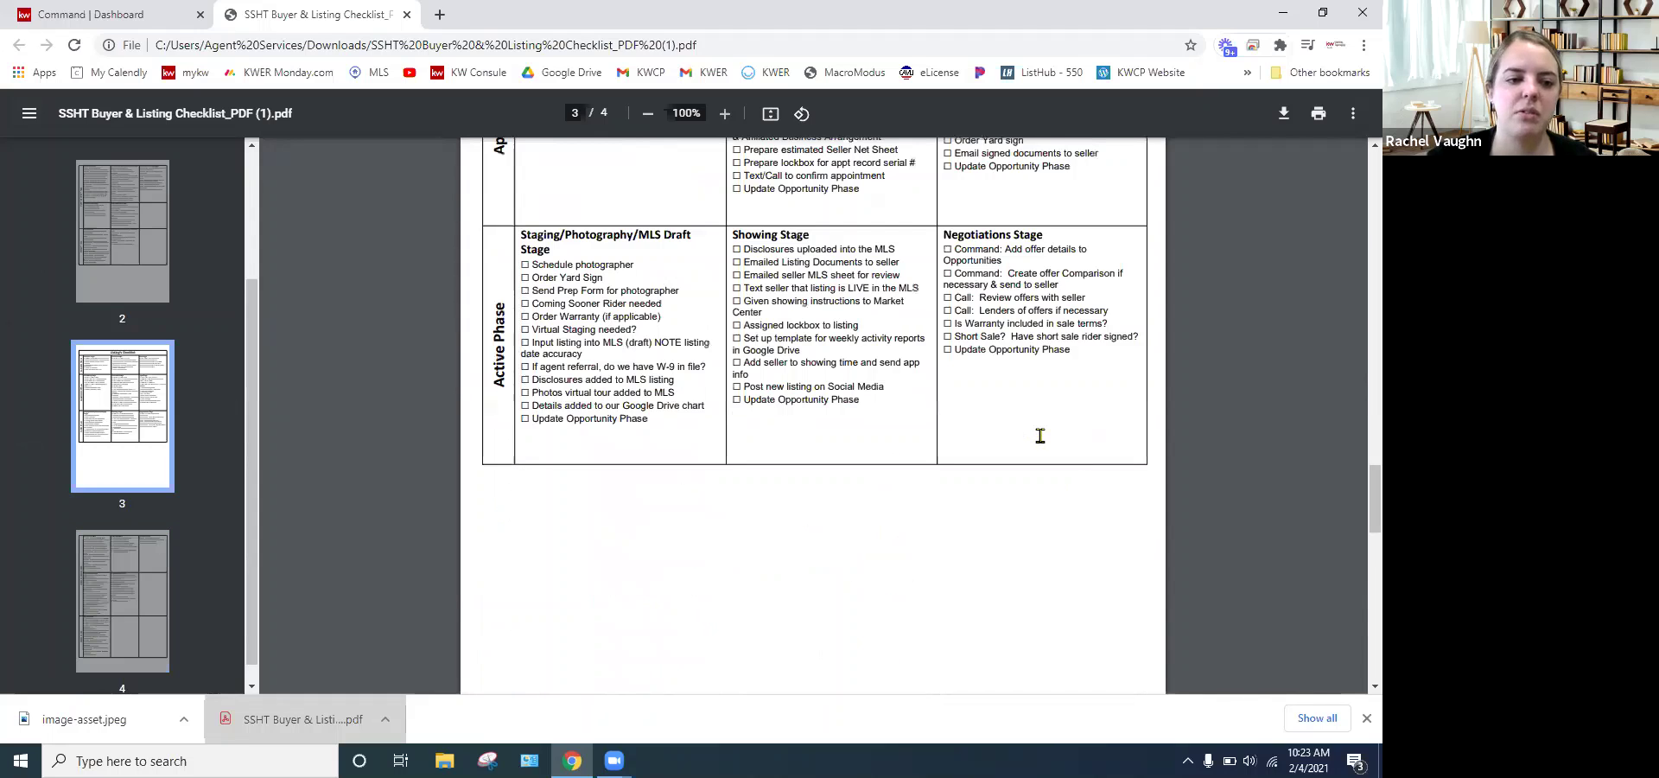
scroll(1040, 436, up, 10)
scroll(1028, 443, up, 7)
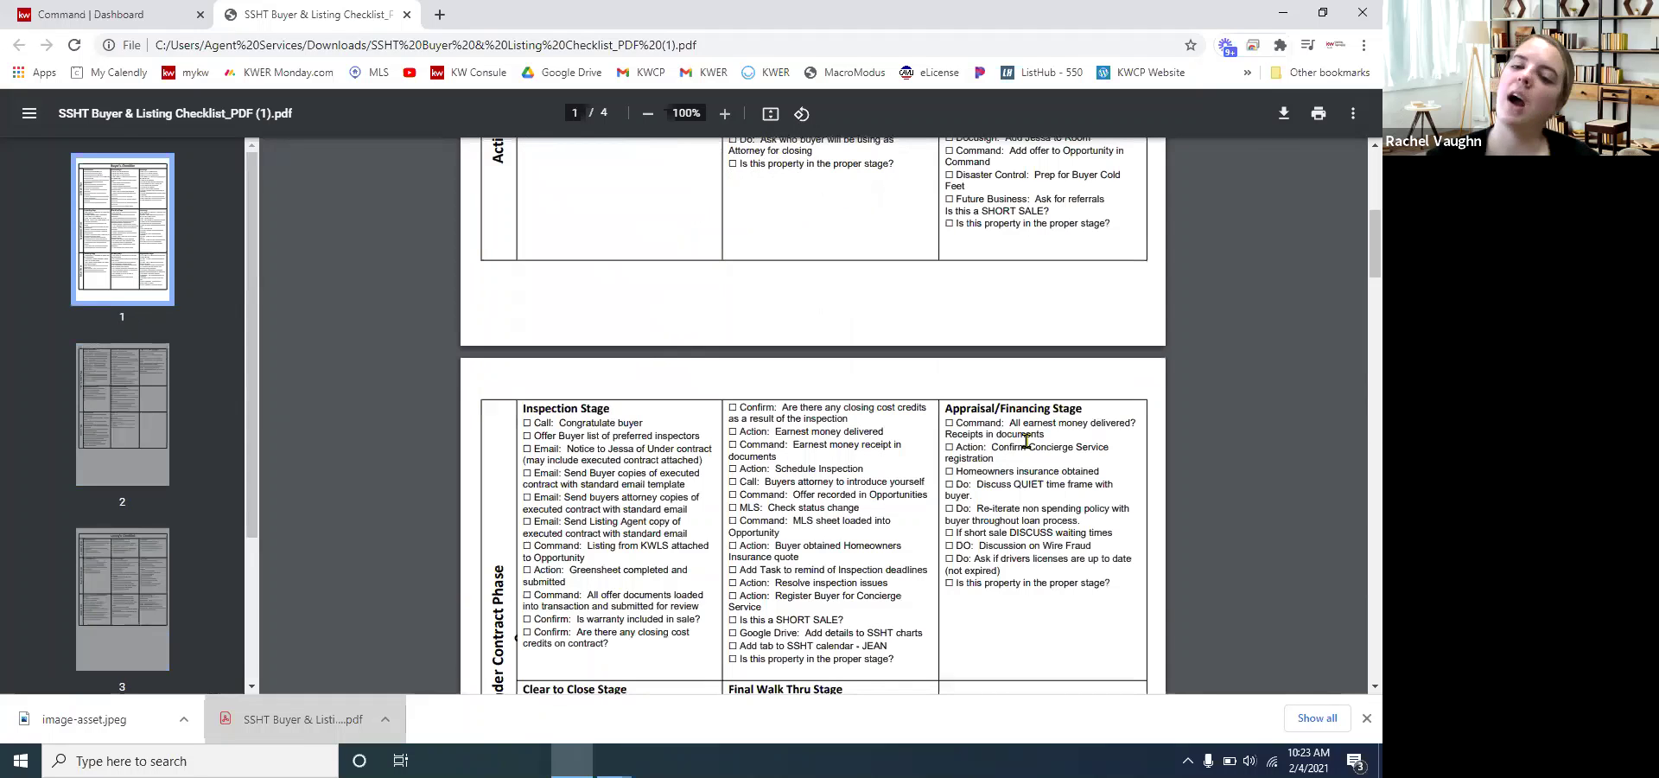
scroll(1163, 297, up, 8)
scroll(1162, 297, up, 1)
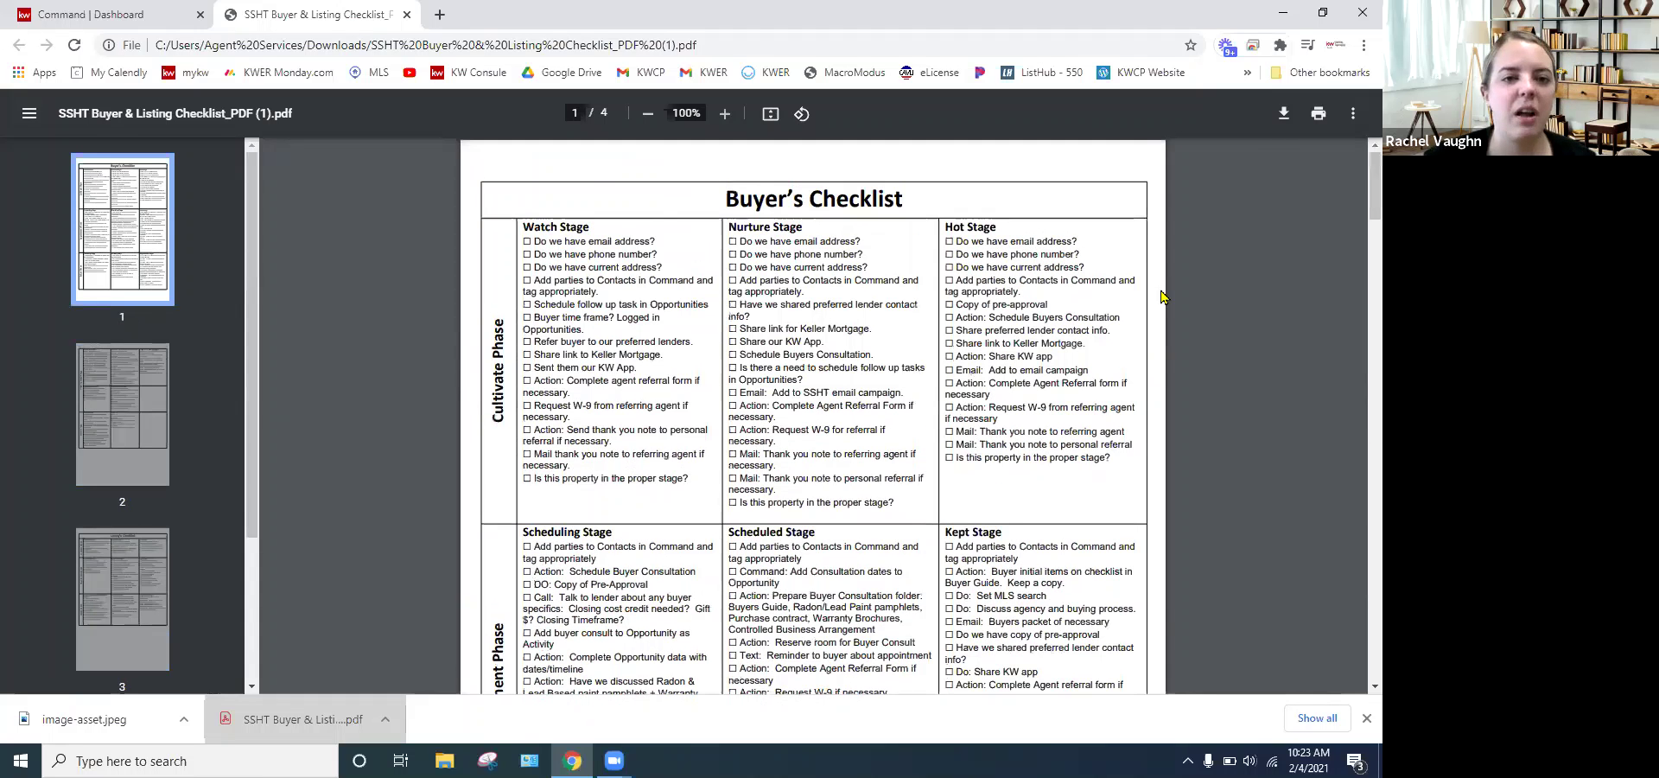